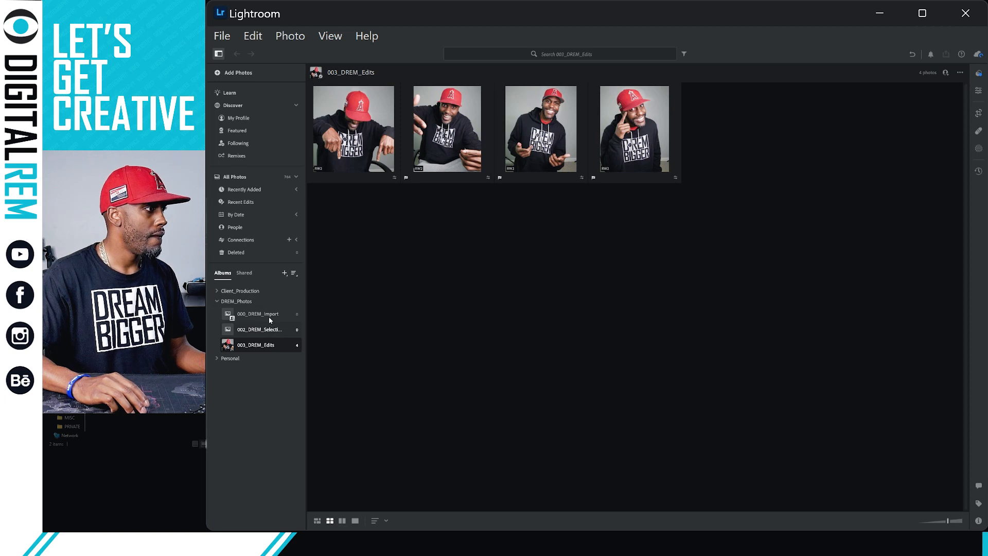
Open the empty 000_DREM_Import album and choose Create Folder to add a folder in DREM_Photos.
left_click(269, 317)
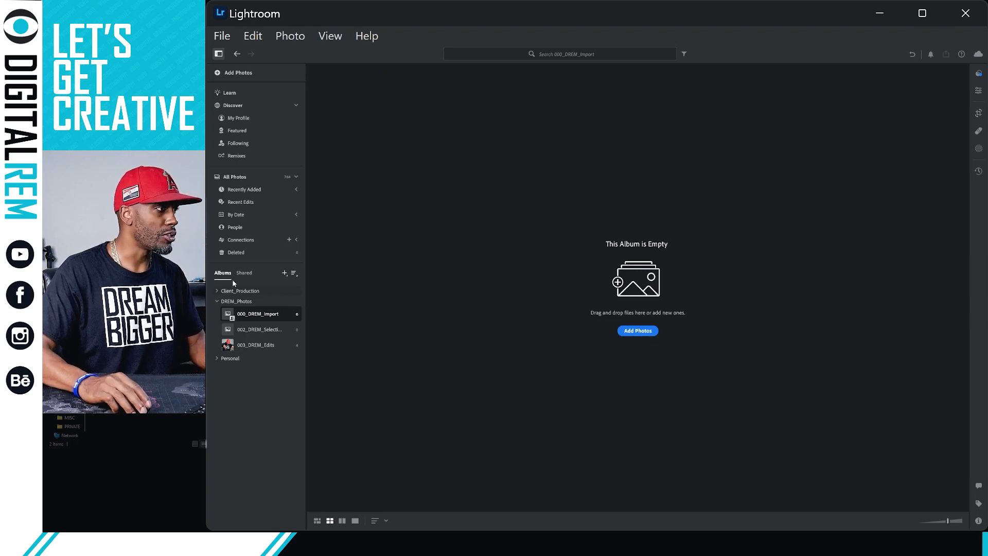
left_click(285, 274)
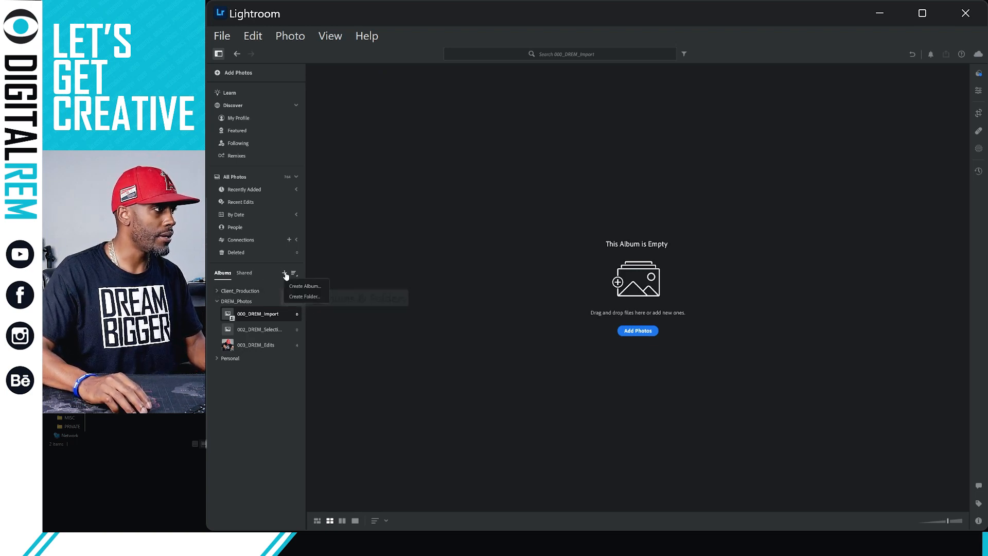
left_click(295, 297)
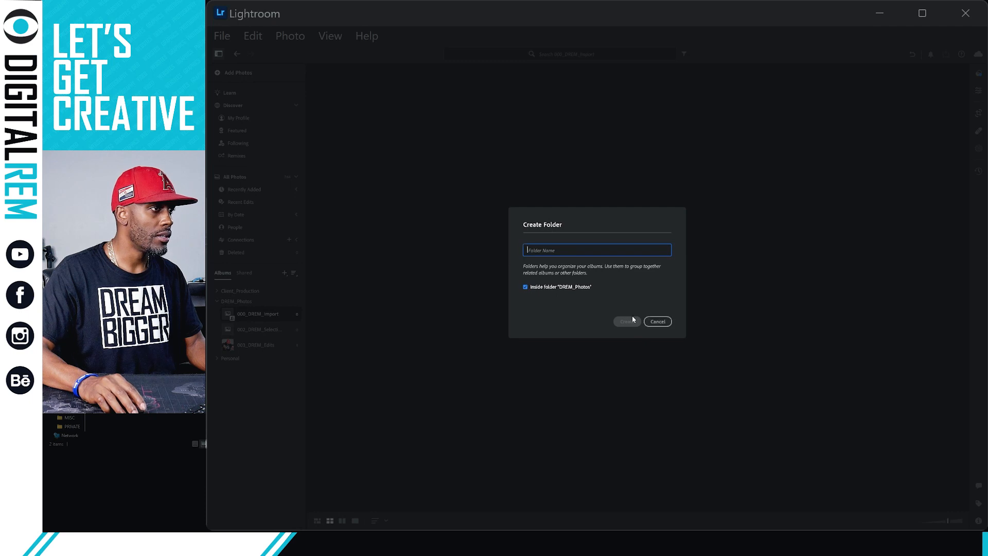
Cancel the Create Folder dialog without naming or creating a folder.
left_click(658, 322)
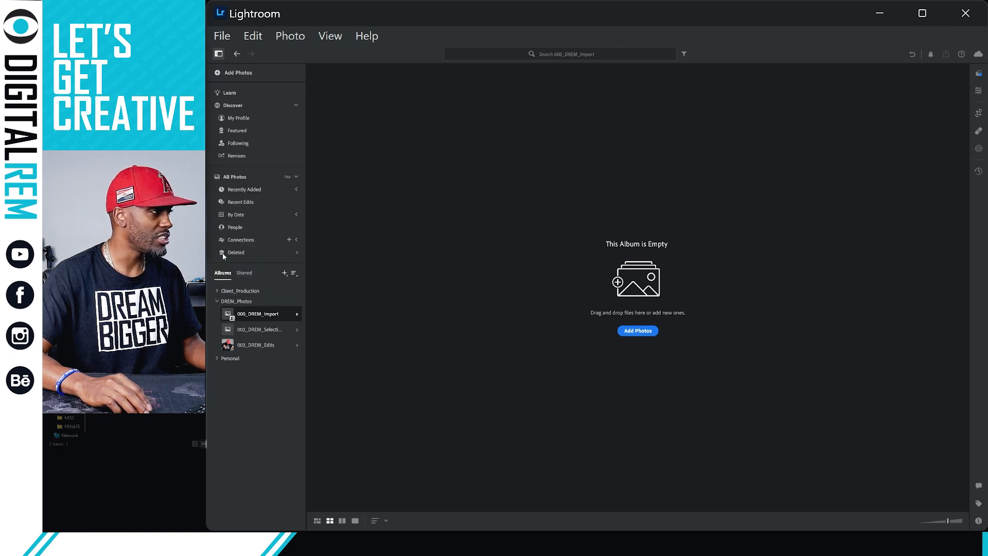
Drag the raw photo folder onto the 000_DREM_Import album to review the portraits for import.
left_click_drag(254, 316, 257, 315)
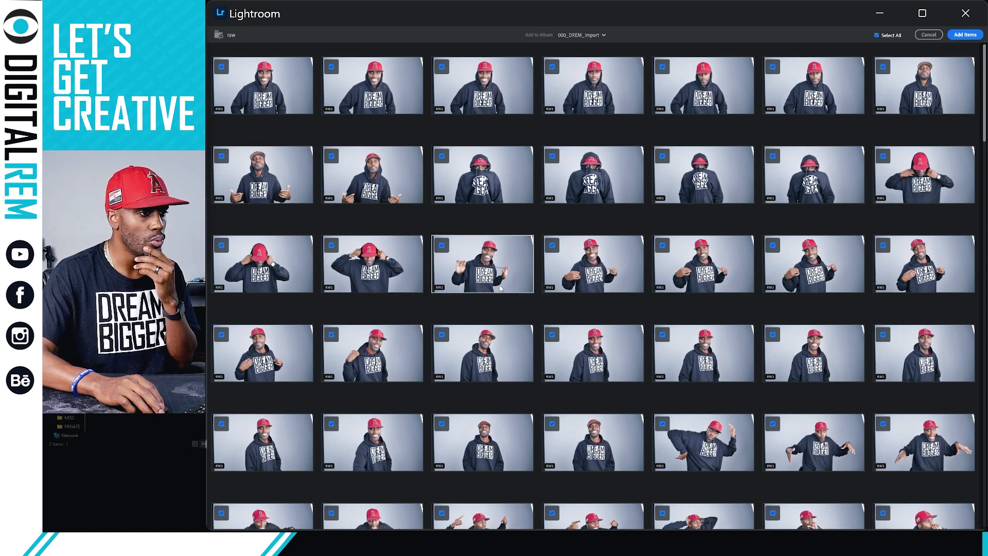
scroll(500, 288, "down", 3)
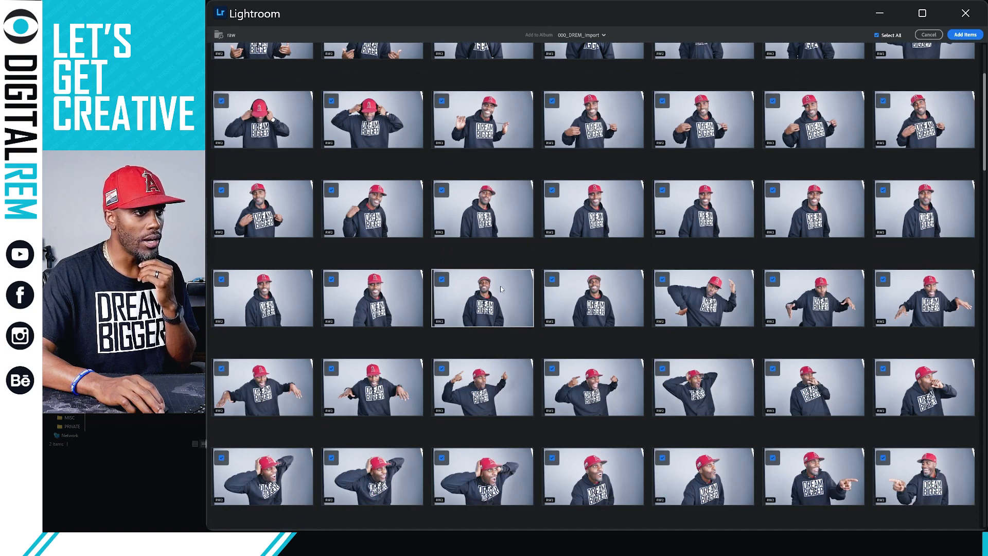
scroll(500, 288, "up", 3)
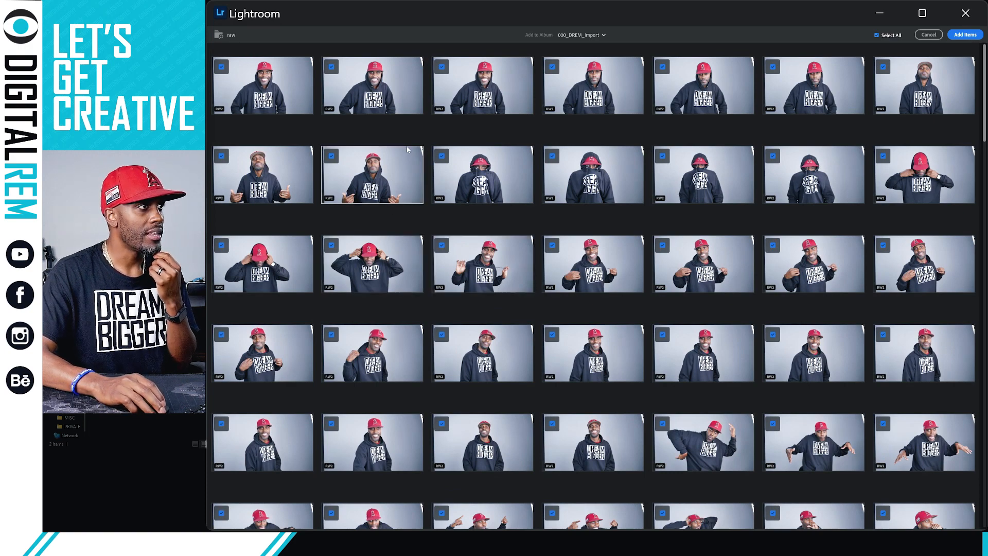
scroll(433, 184, "down", 2)
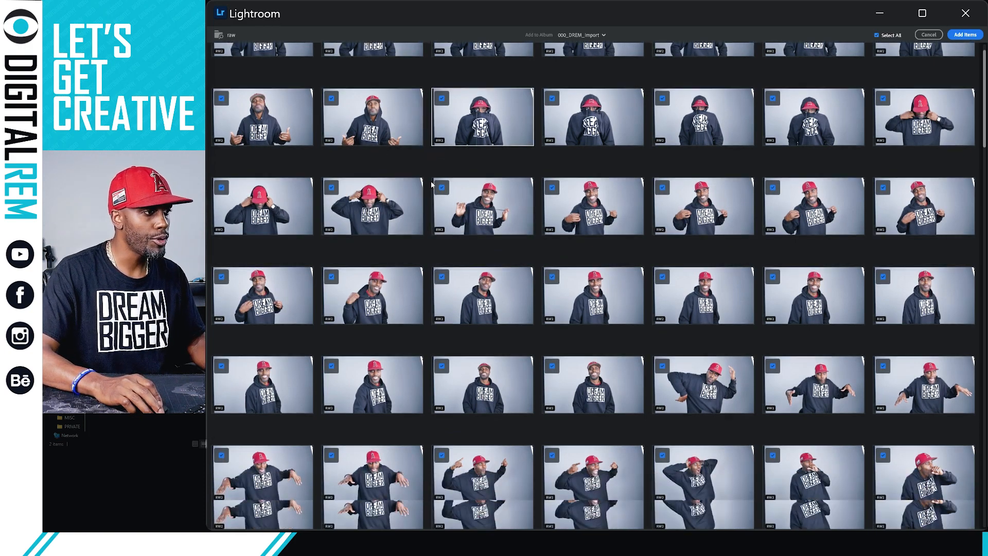
scroll(433, 184, "down", 2)
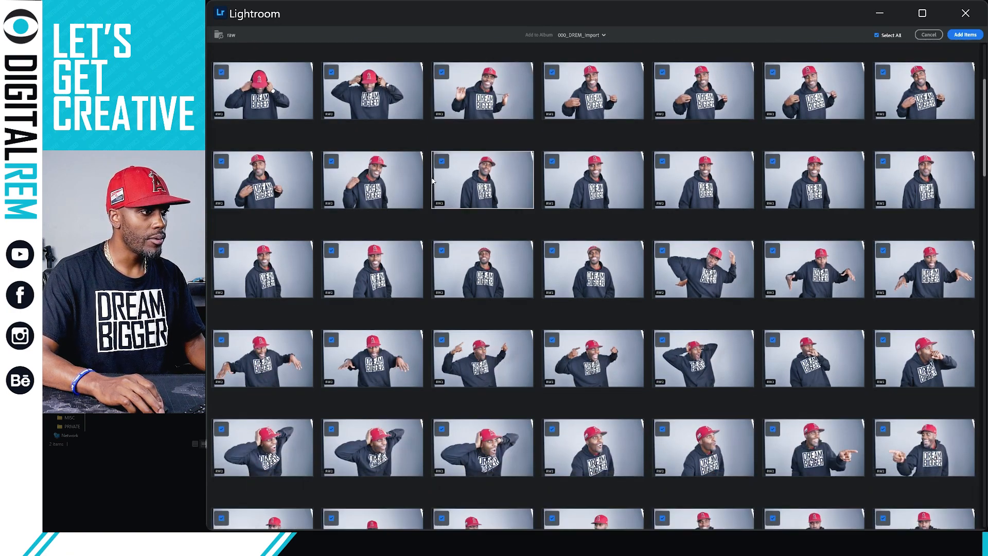
scroll(433, 180, "down", 2)
scroll(432, 180, "down", 2)
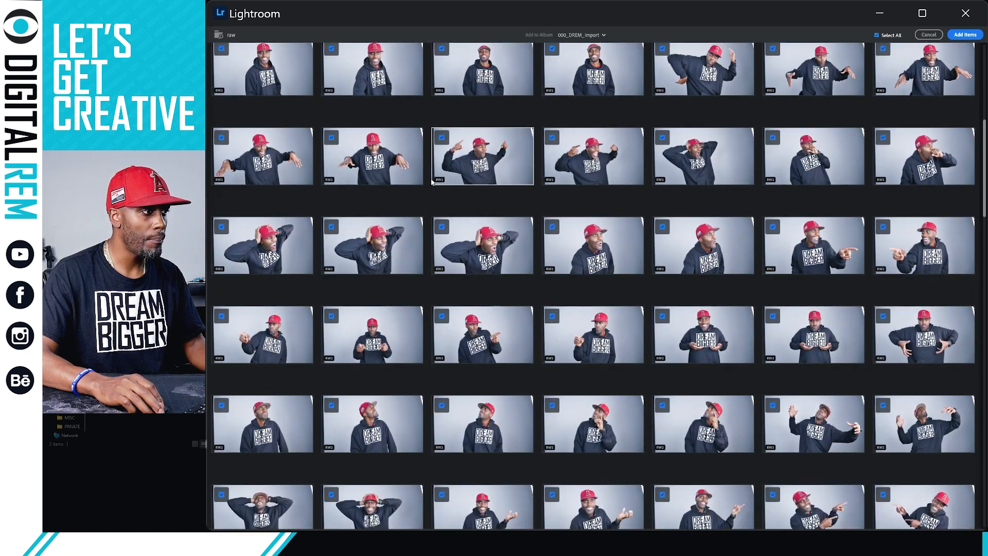
scroll(431, 183, "down", 4)
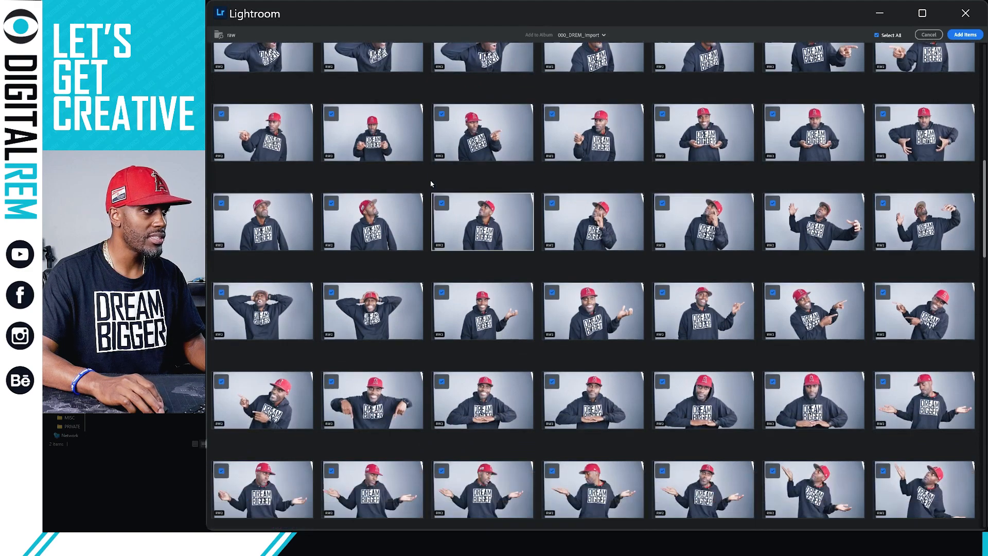
scroll(431, 183, "down", 2)
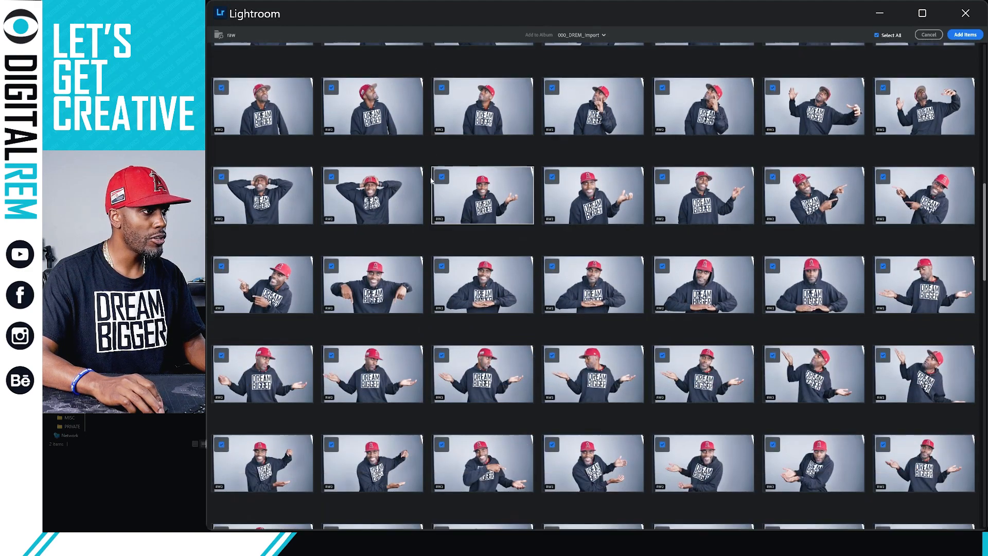
scroll(431, 180, "down", 2)
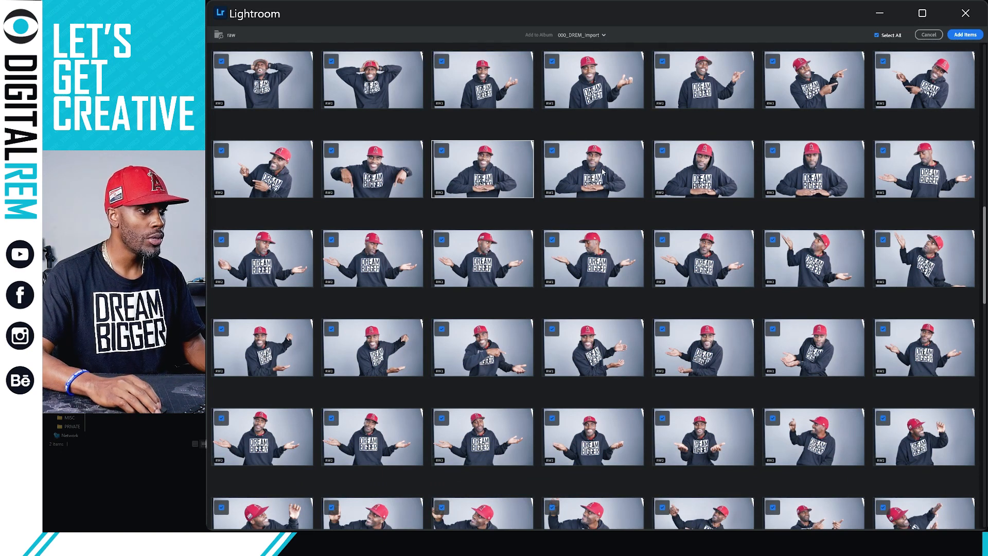
scroll(603, 171, "down", 1)
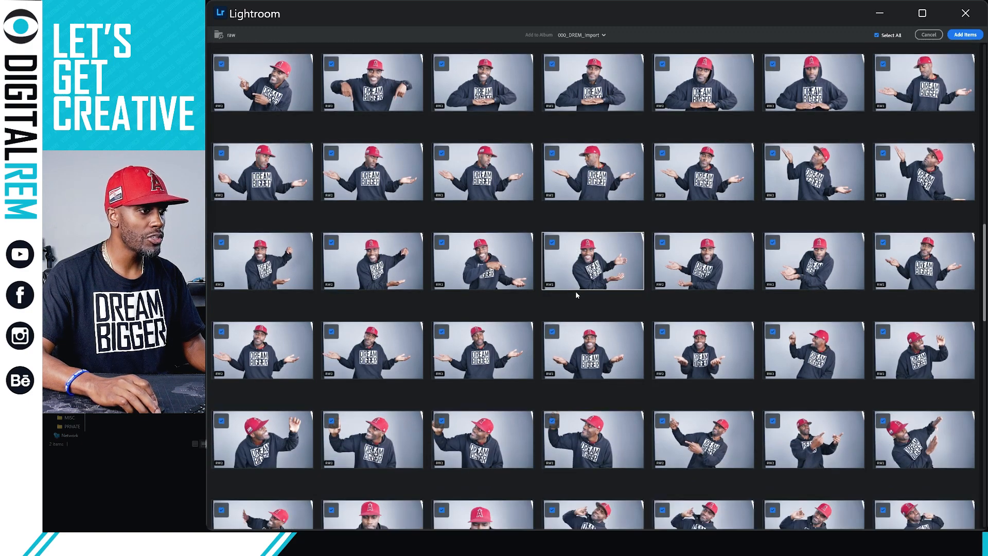
scroll(576, 295, "down", 2)
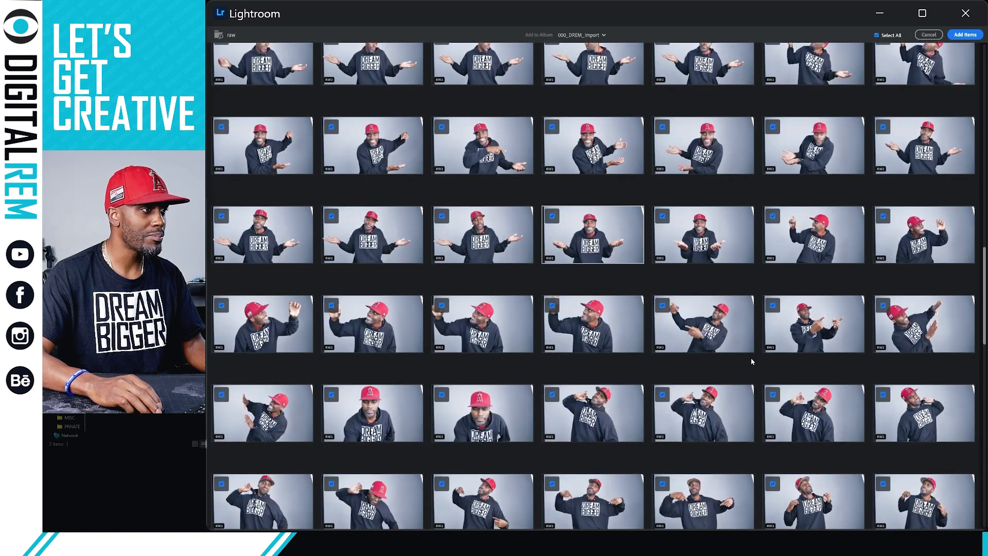
scroll(648, 258, "down", 2)
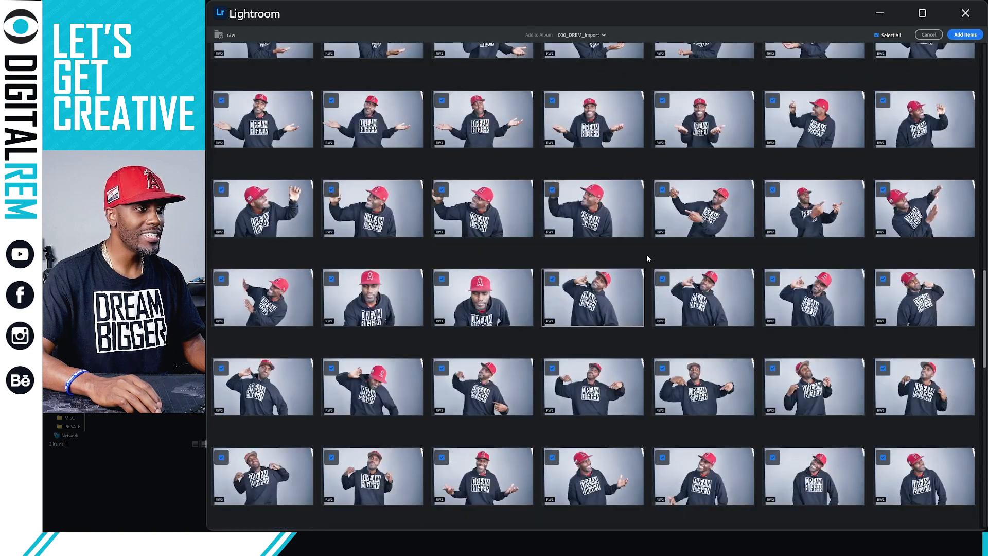
scroll(626, 280, "down", 1)
scroll(626, 280, "down", 1)
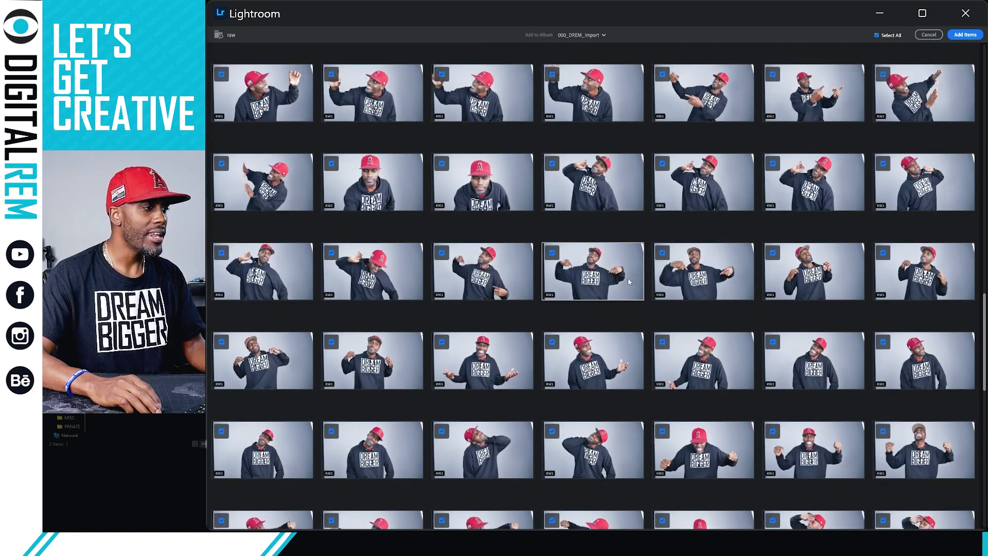
scroll(629, 282, "down", 2)
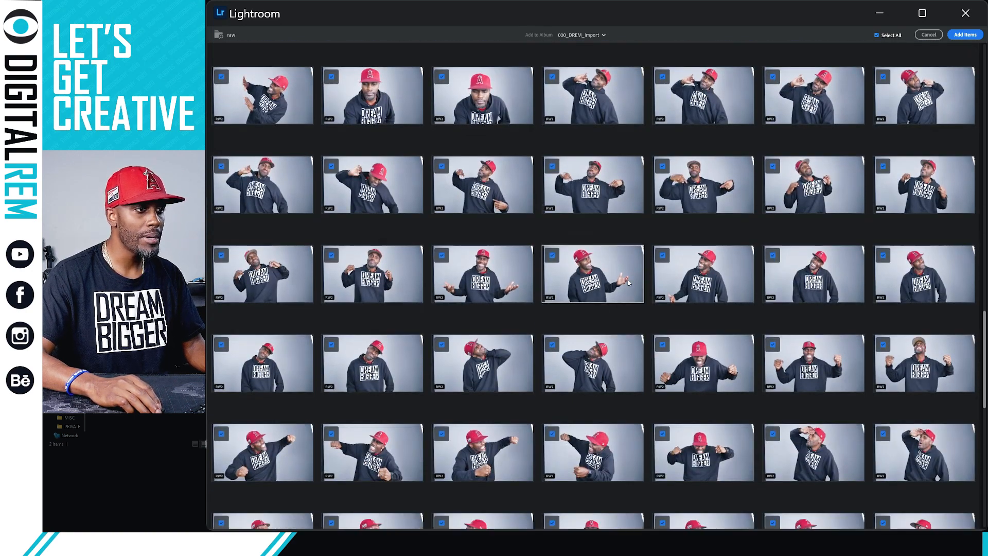
scroll(629, 283, "down", 1)
scroll(627, 283, "down", 2)
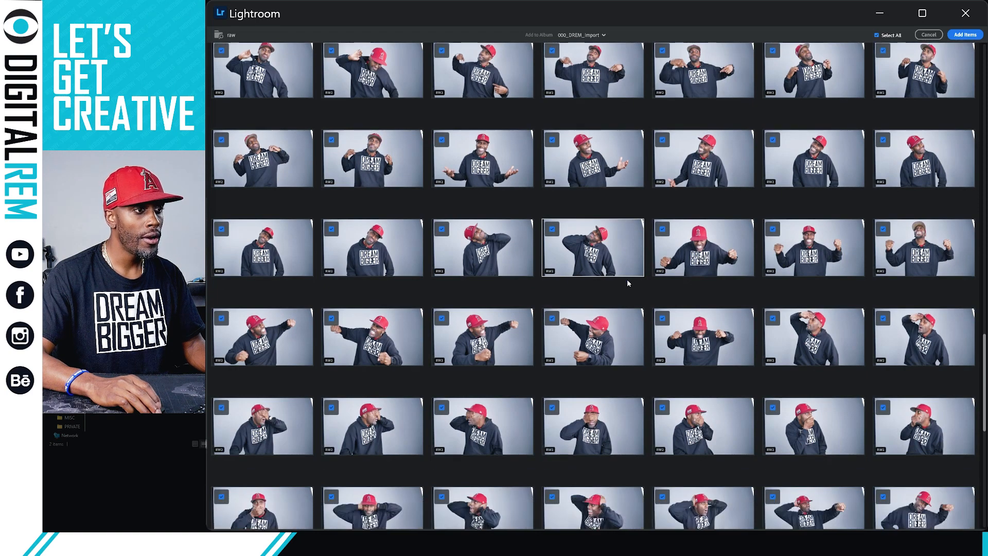
scroll(628, 281, "down", 1)
scroll(629, 281, "down", 1)
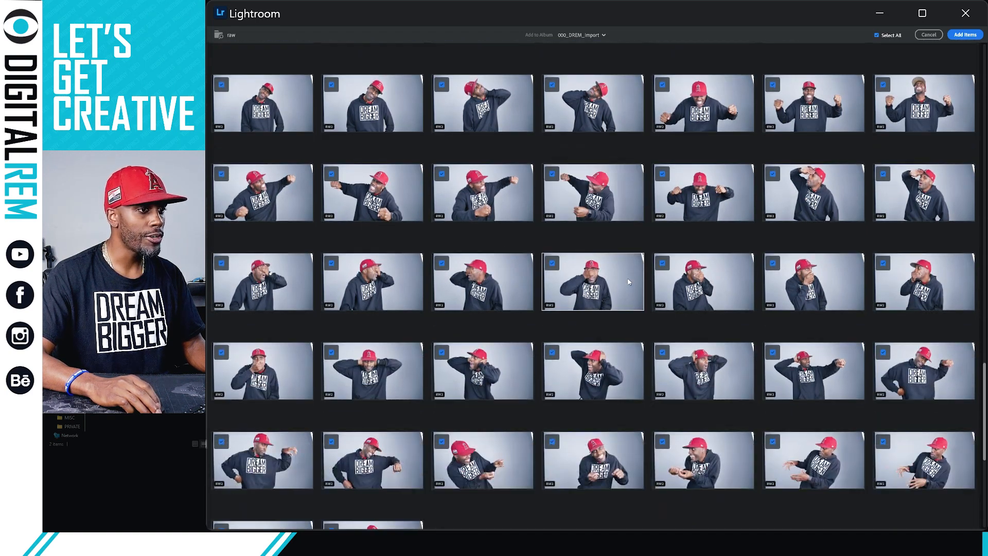
scroll(628, 282, "down", 1)
scroll(628, 281, "down", 3)
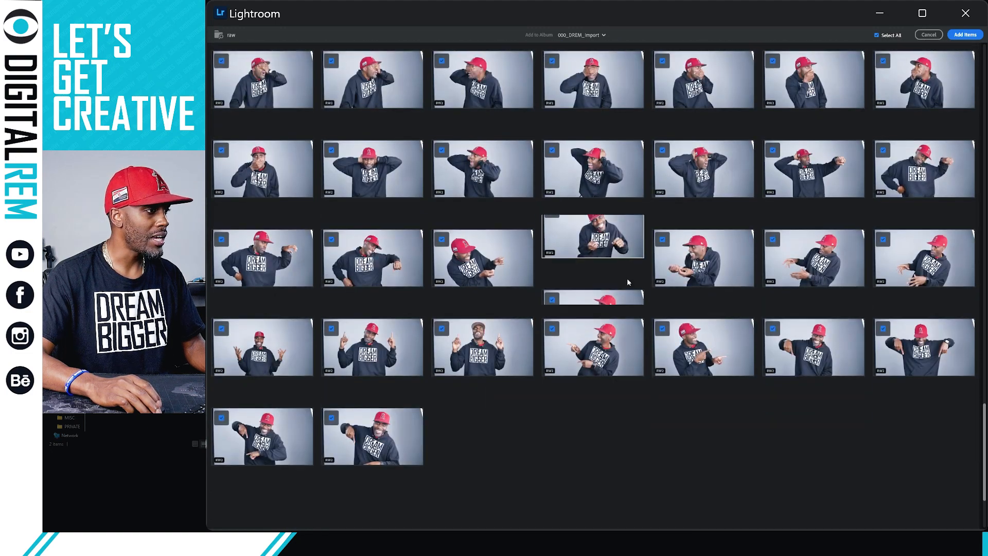
scroll(629, 281, "down", 1)
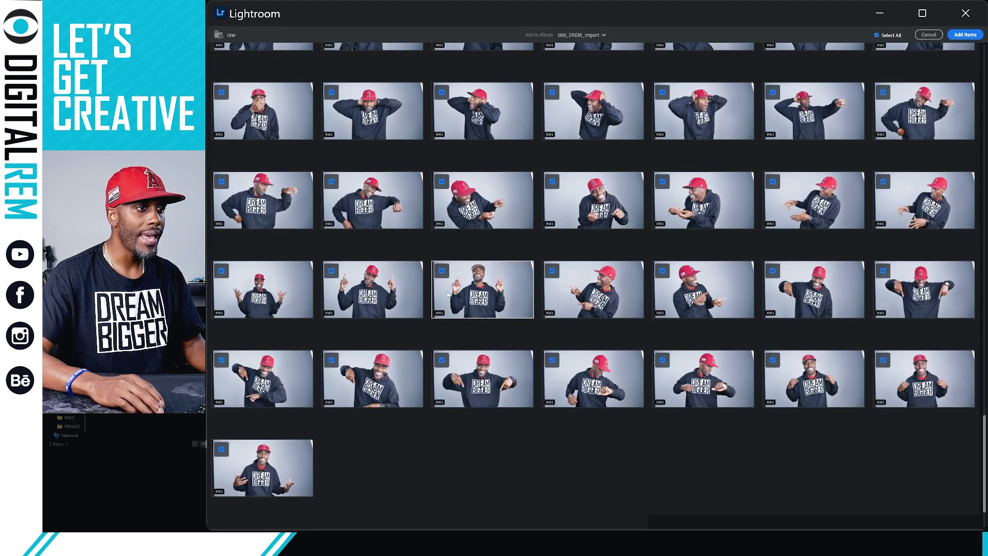
scroll(534, 295, "down", 1)
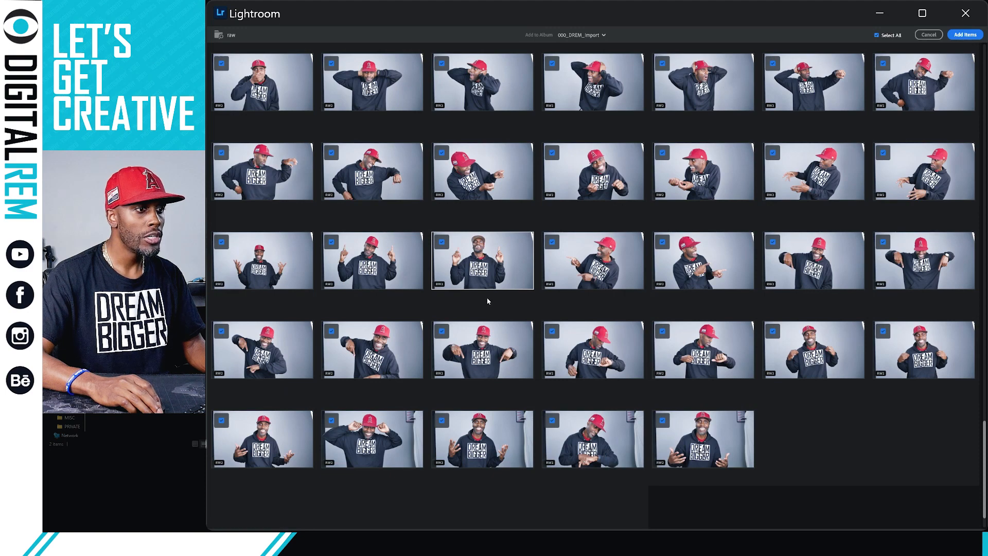
scroll(517, 261, "down", 1)
scroll(515, 270, "up", 1)
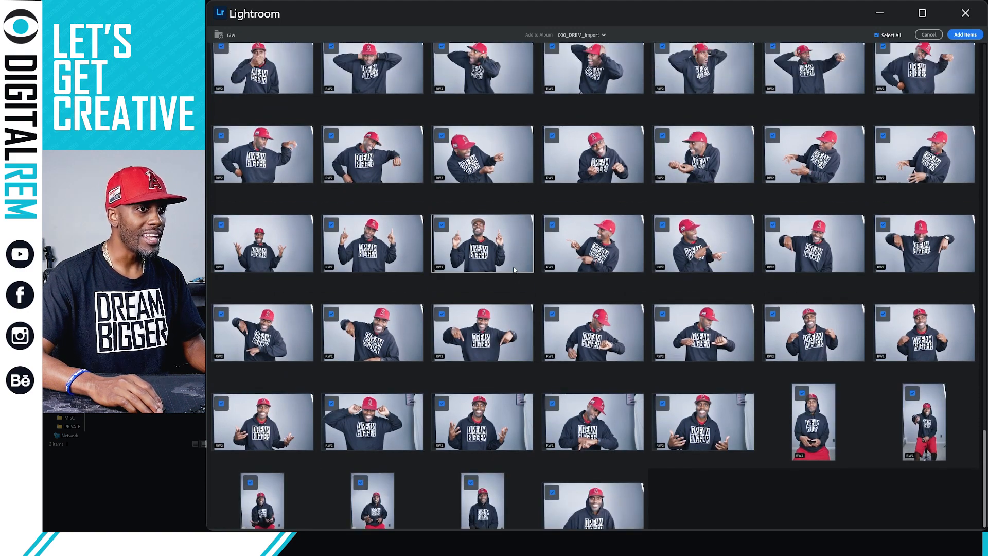
scroll(504, 272, "up", 10)
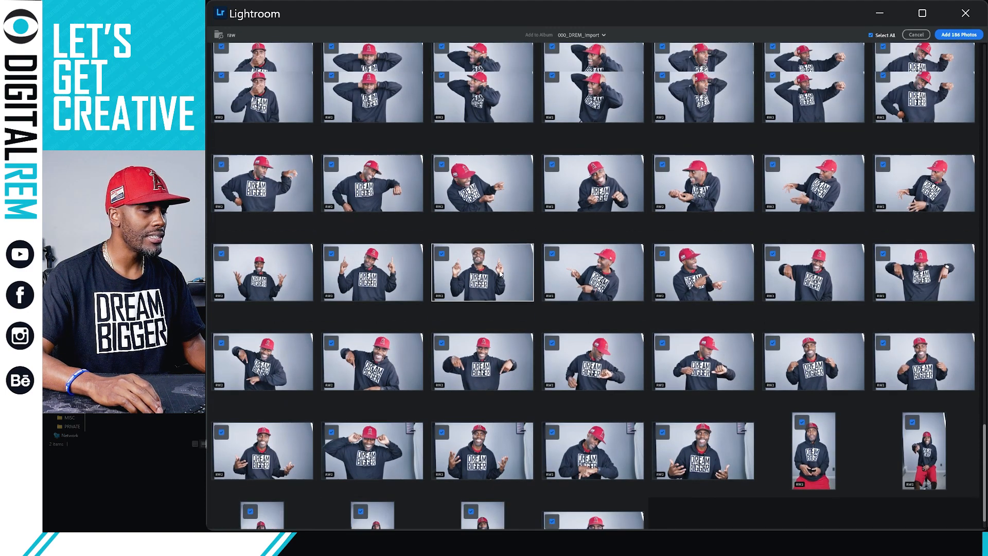
scroll(498, 268, "up", 10)
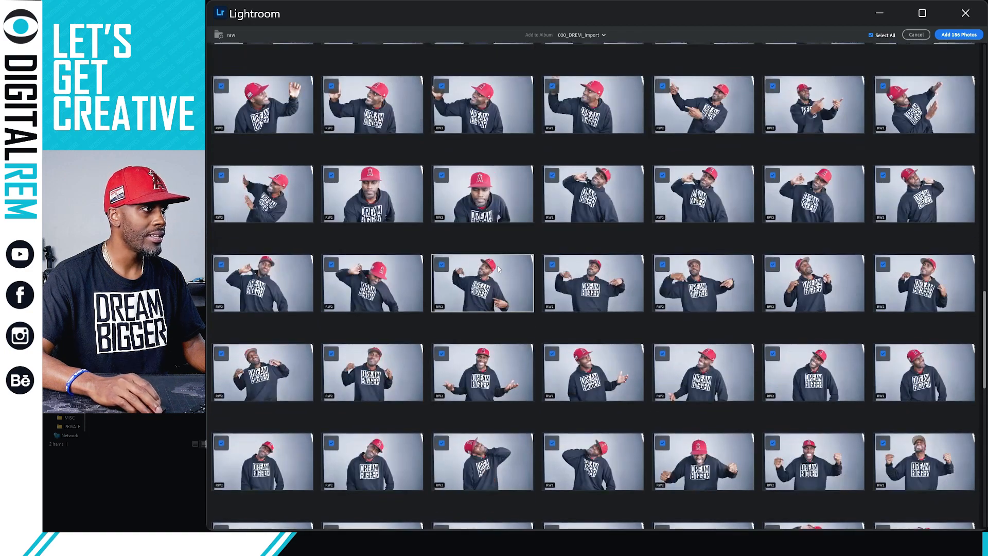
scroll(498, 268, "up", 8)
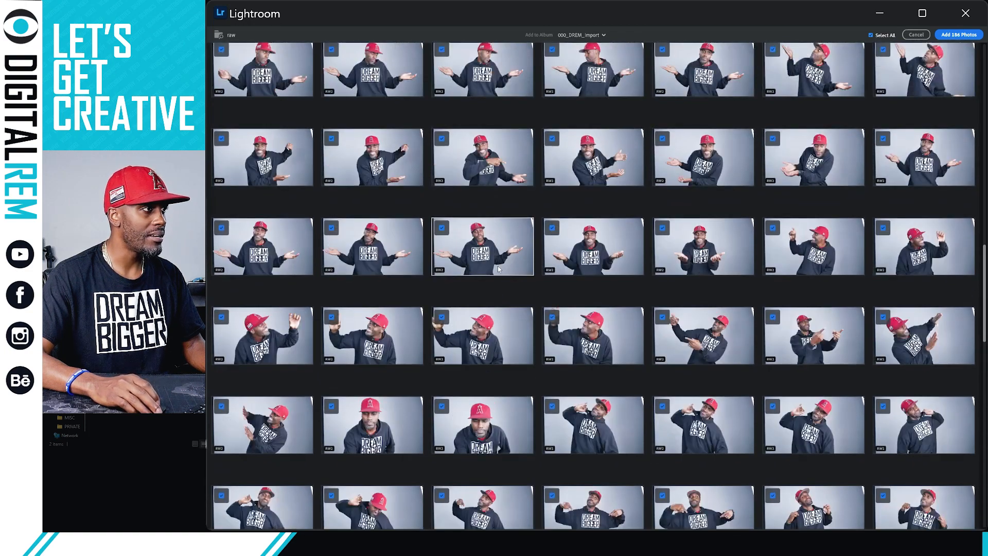
scroll(498, 268, "up", 3)
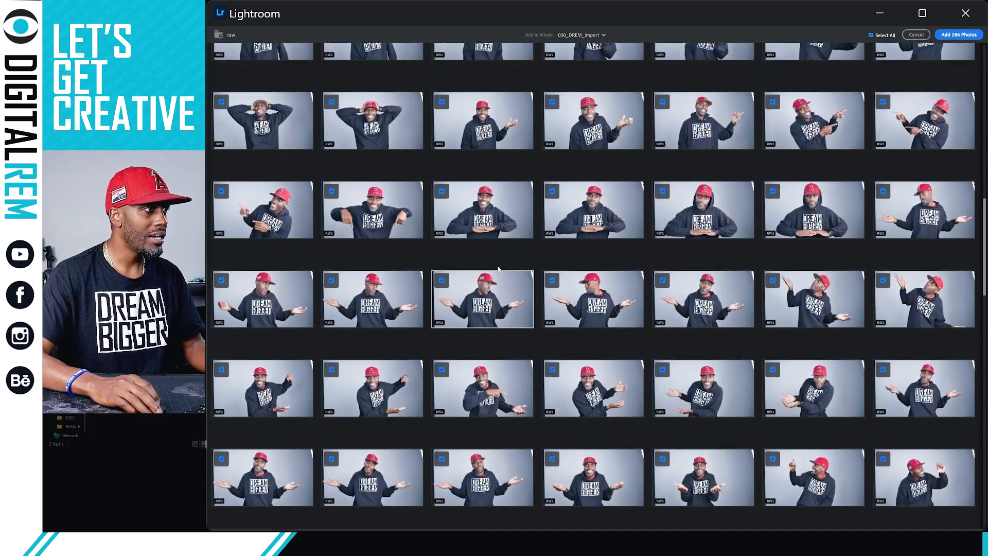
scroll(498, 268, "up", 1)
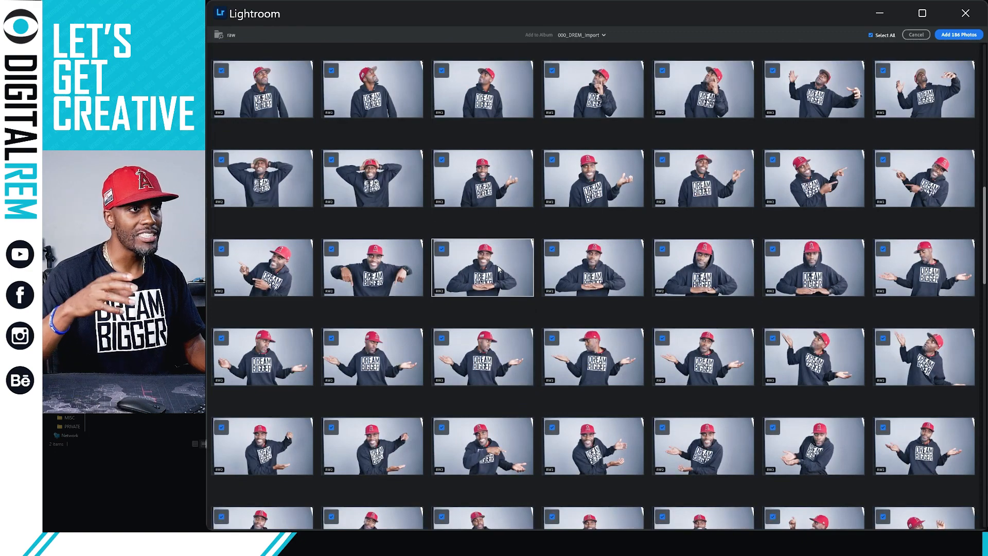
scroll(498, 268, "up", 1)
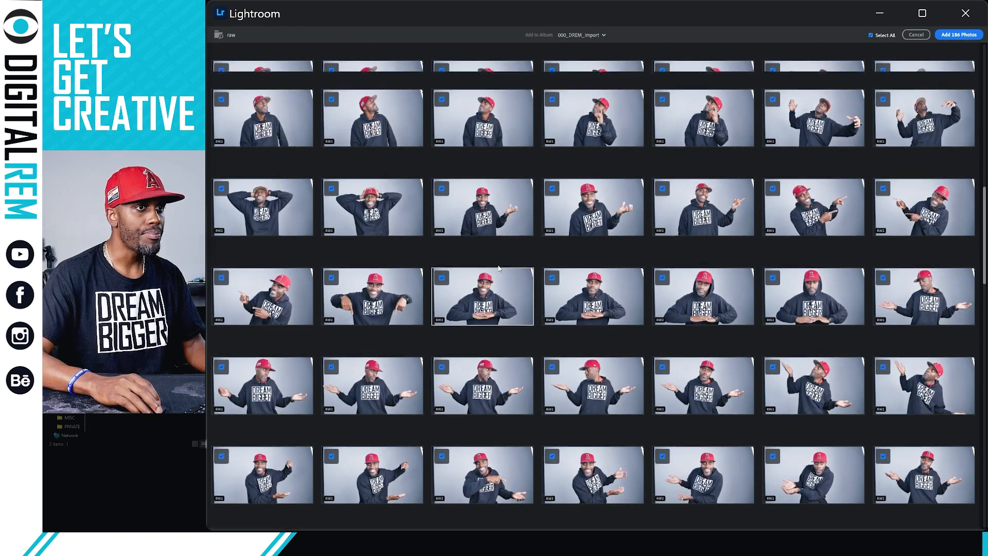
scroll(498, 268, "up", 8)
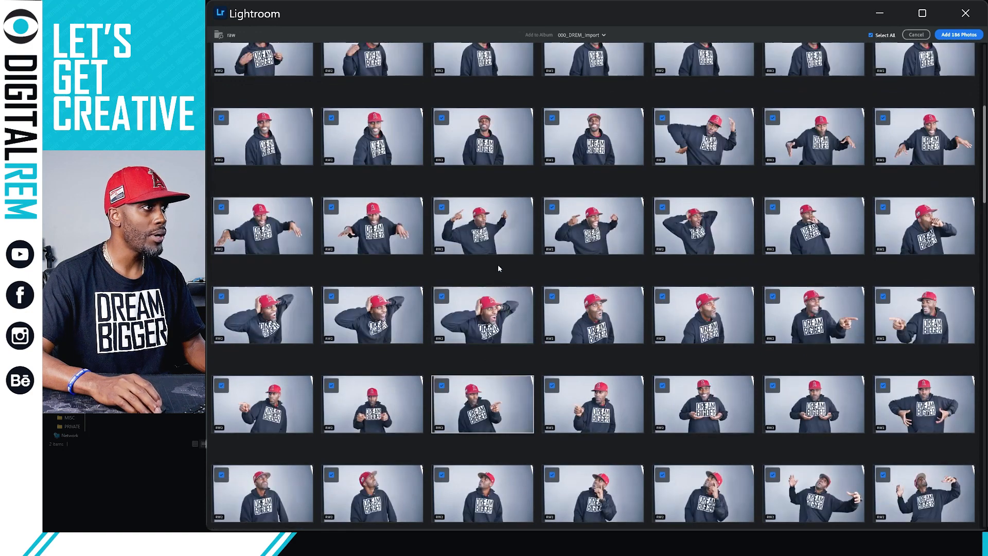
scroll(498, 269, "up", 2)
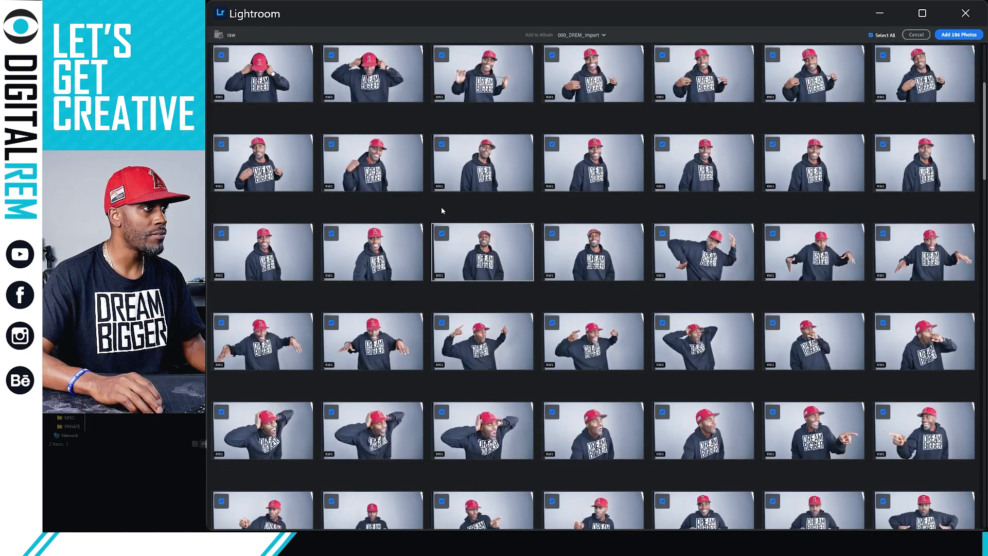
scroll(442, 210, "up", 4)
scroll(442, 209, "up", 2)
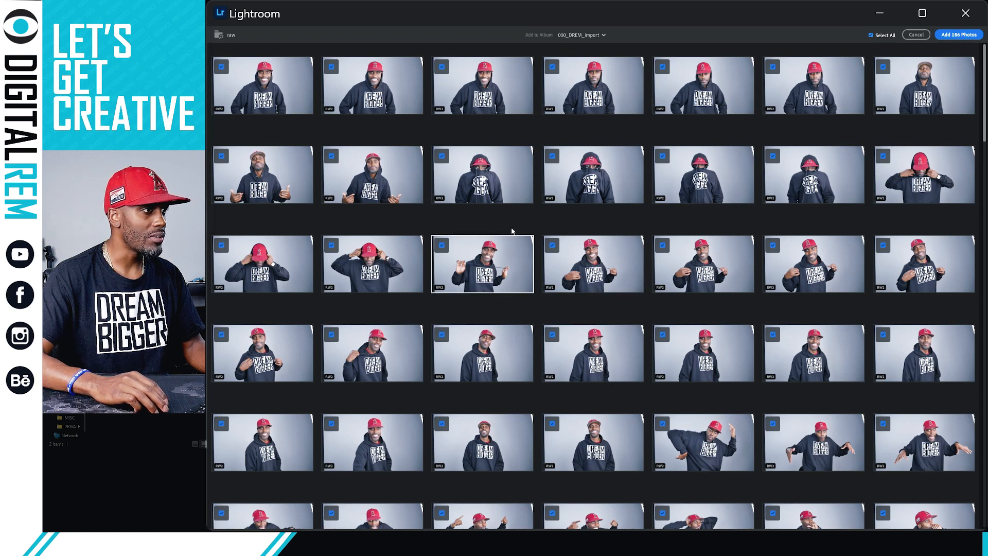
left_click(441, 246)
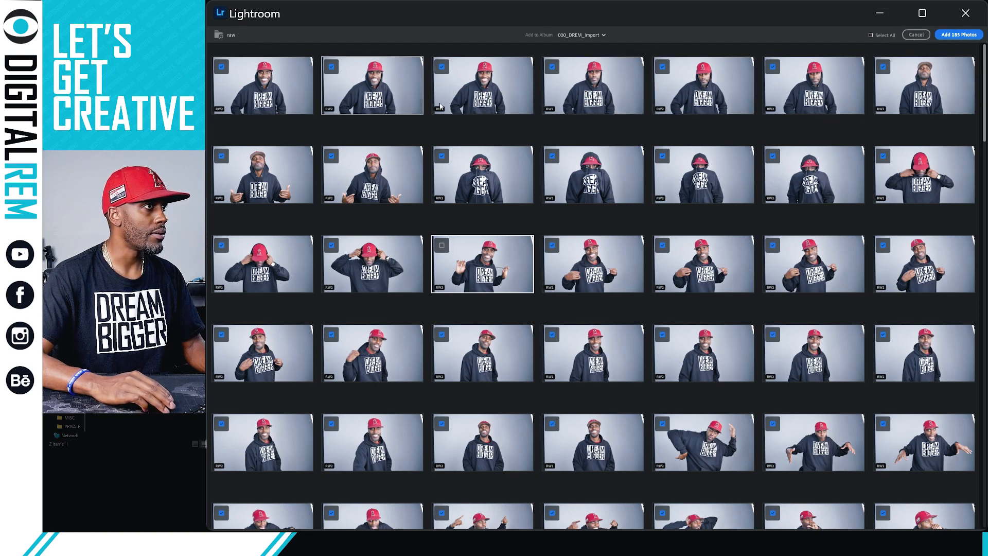
right_click(542, 130)
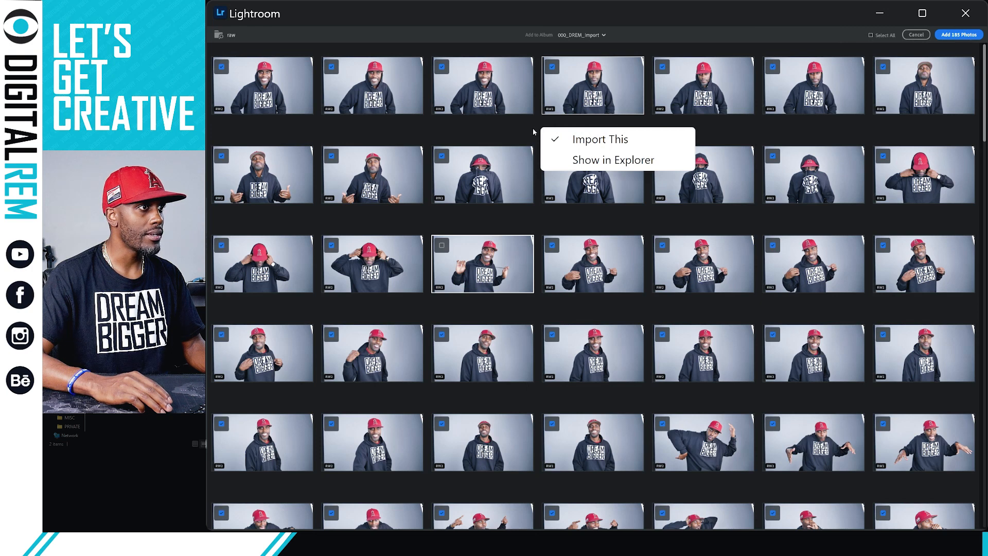
right_click(529, 102)
left_click(444, 66)
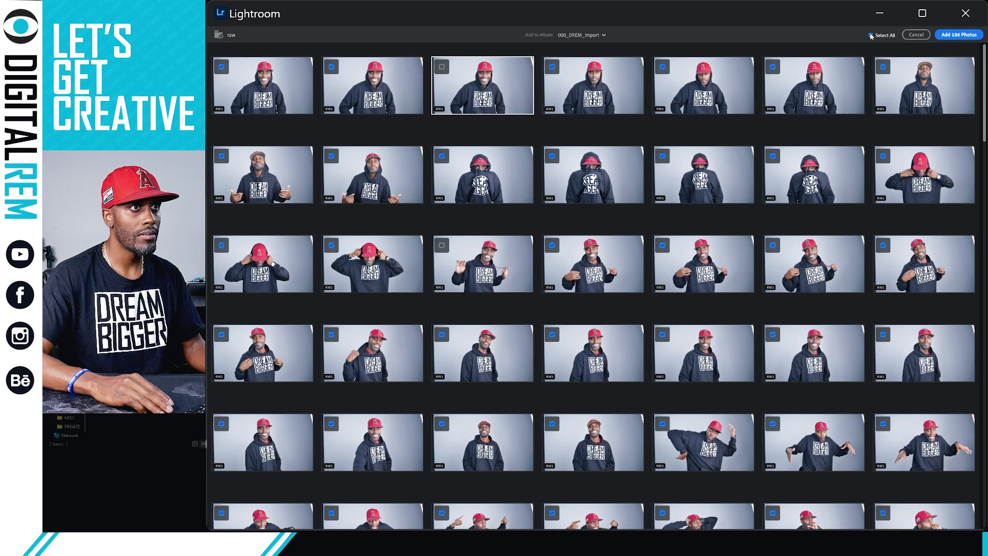
left_click(870, 36)
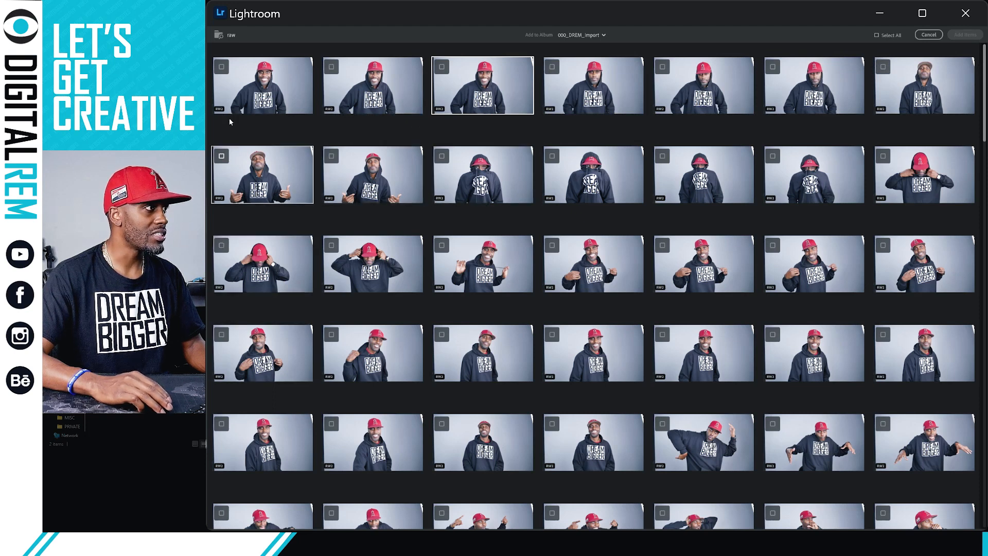
left_click(877, 35)
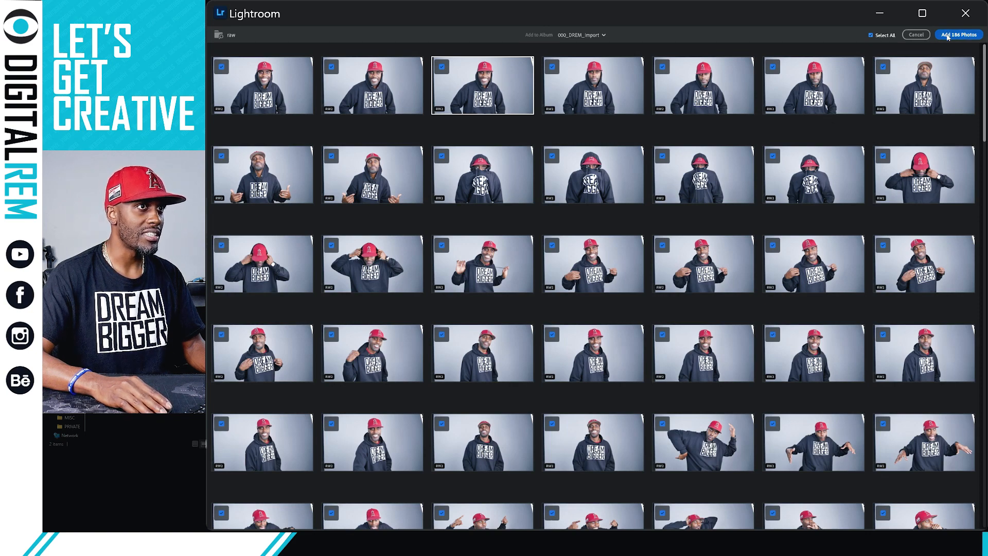
Add all 186 photos to 000_DREM_Import and scroll the grid while the import completes.
left_click(958, 35)
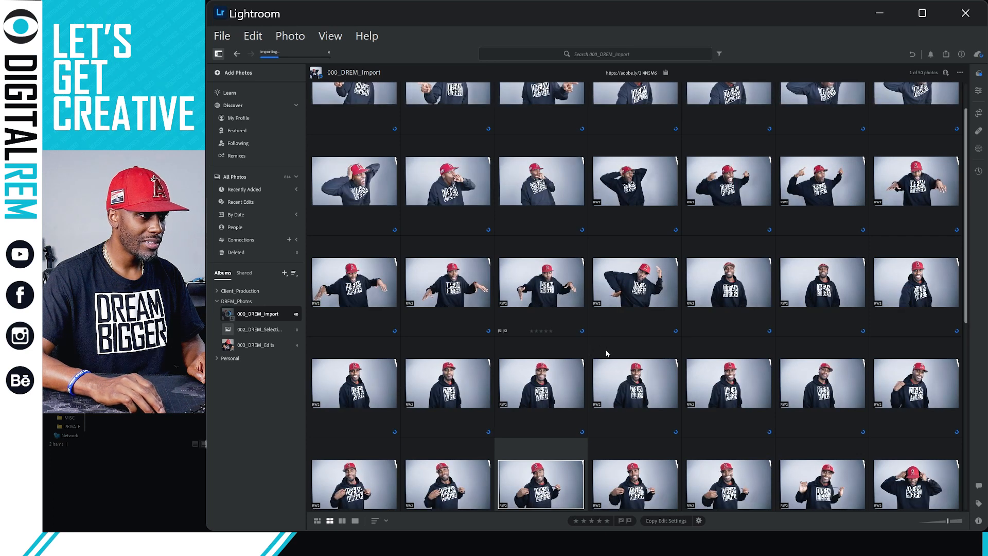
scroll(607, 353, "down", 1)
scroll(680, 348, "down", 1)
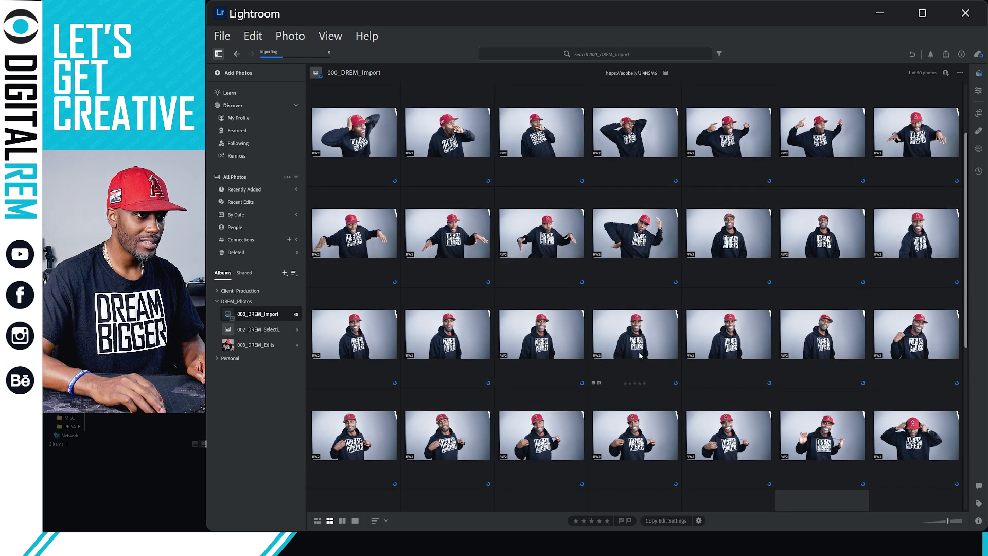
scroll(630, 353, "down", 1)
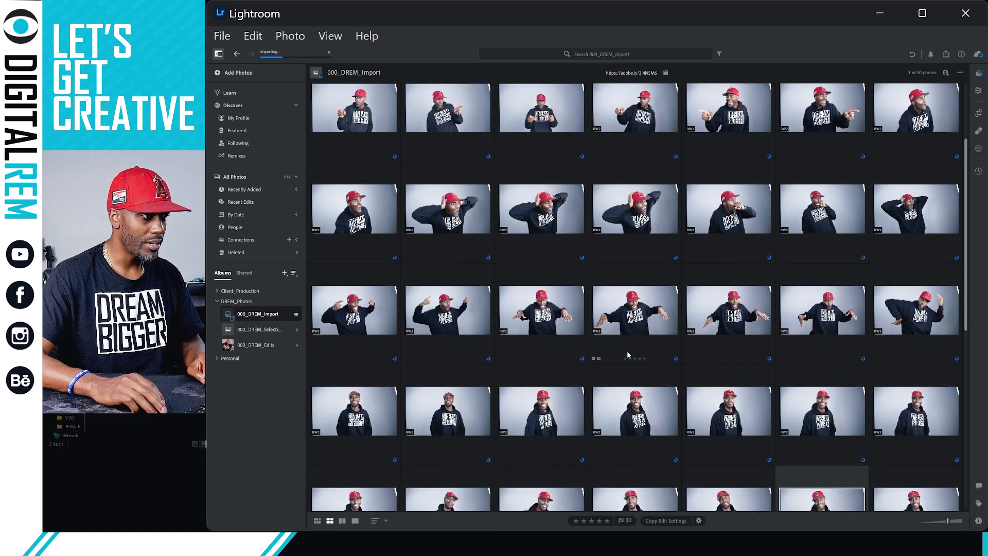
scroll(627, 354, "down", 1)
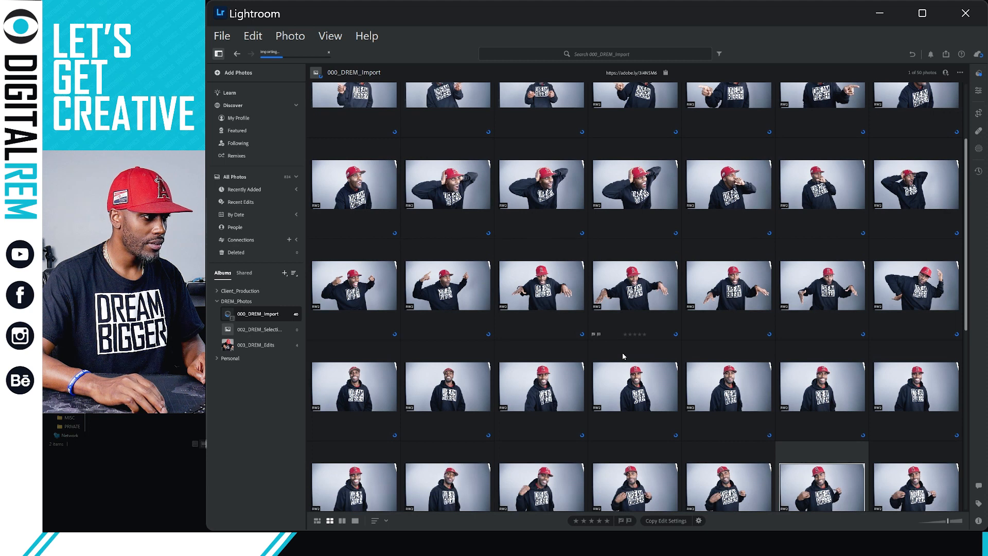
scroll(622, 352, "down", 2)
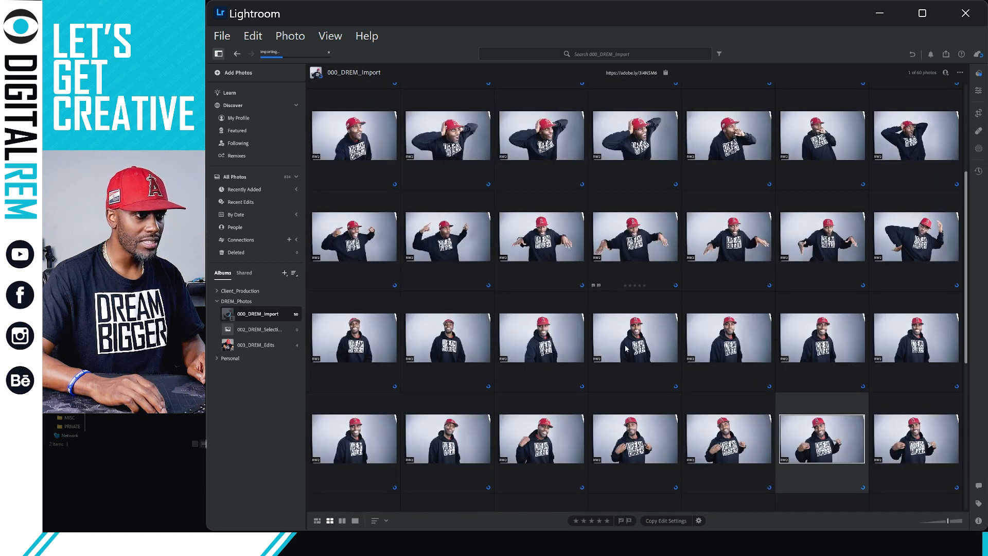
scroll(627, 349, "down", 2)
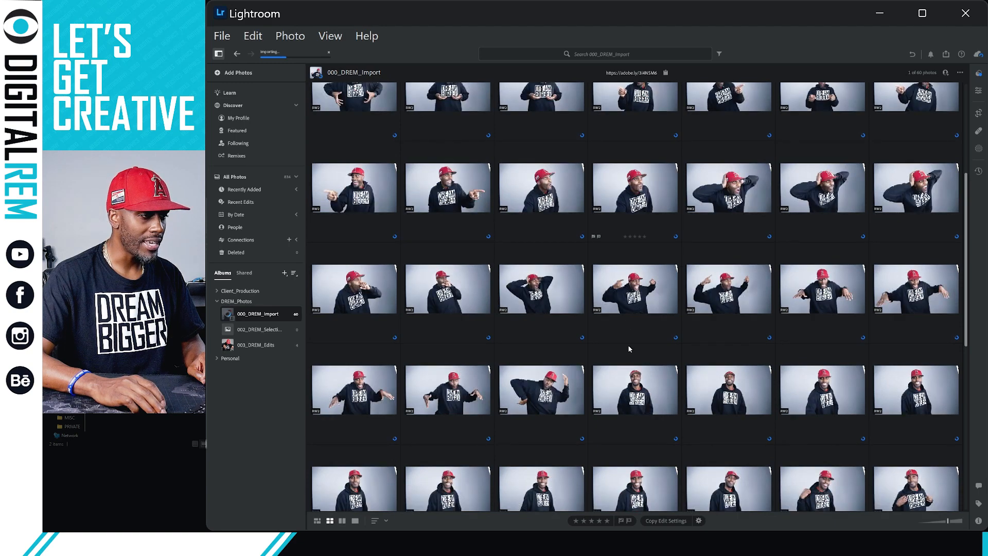
scroll(627, 350, "down", 5)
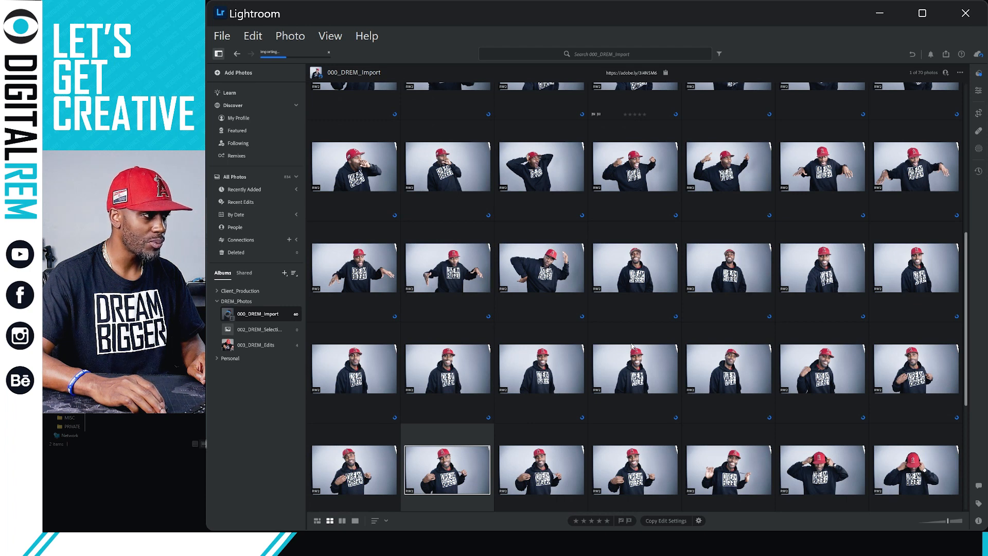
scroll(633, 346, "down", 1)
scroll(676, 322, "down", 2)
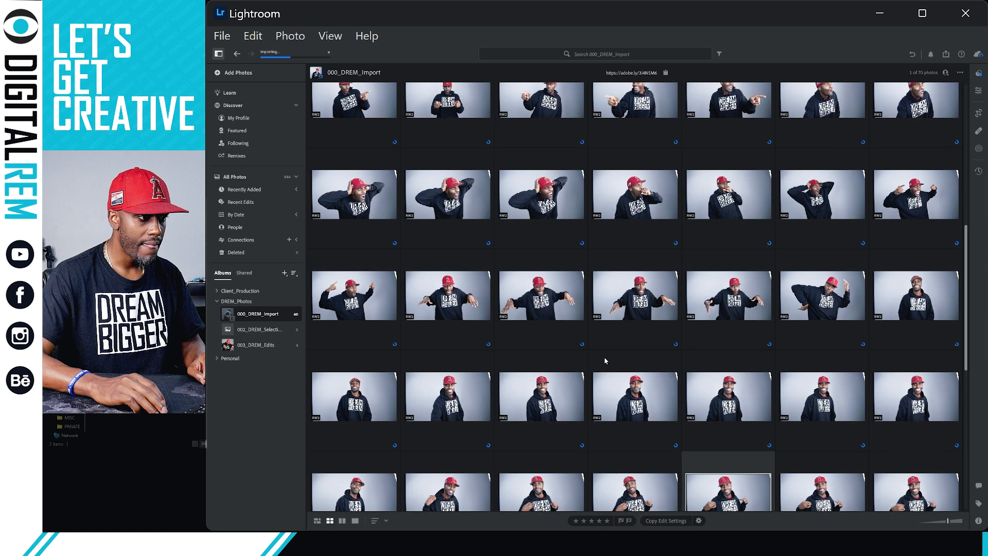
scroll(597, 355, "down", 2)
scroll(591, 352, "down", 1)
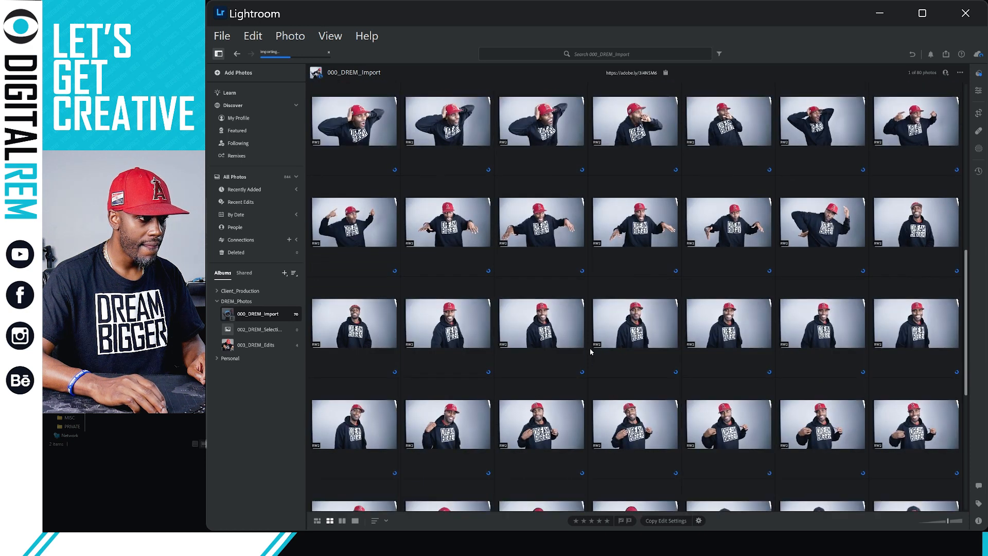
scroll(591, 351, "down", 1)
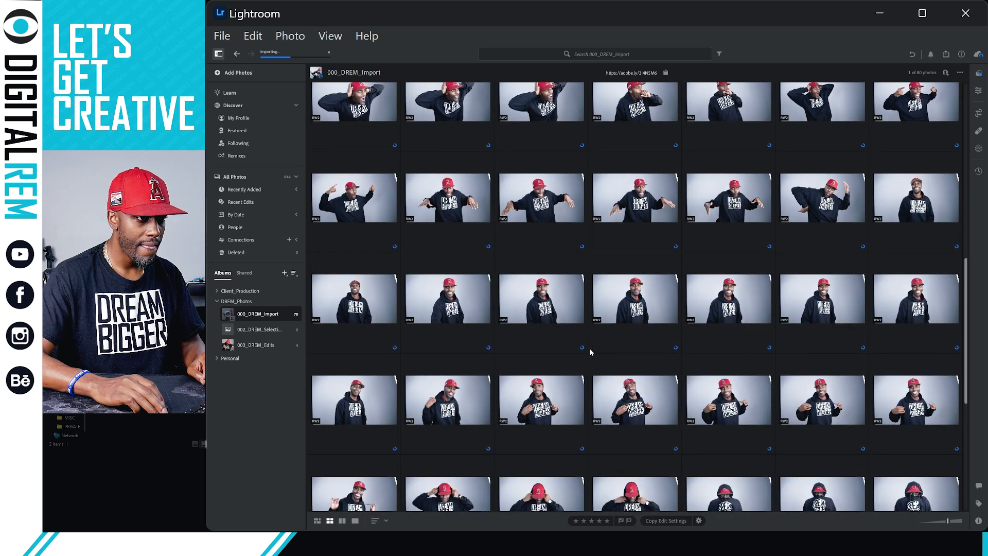
scroll(864, 406, "down", 1)
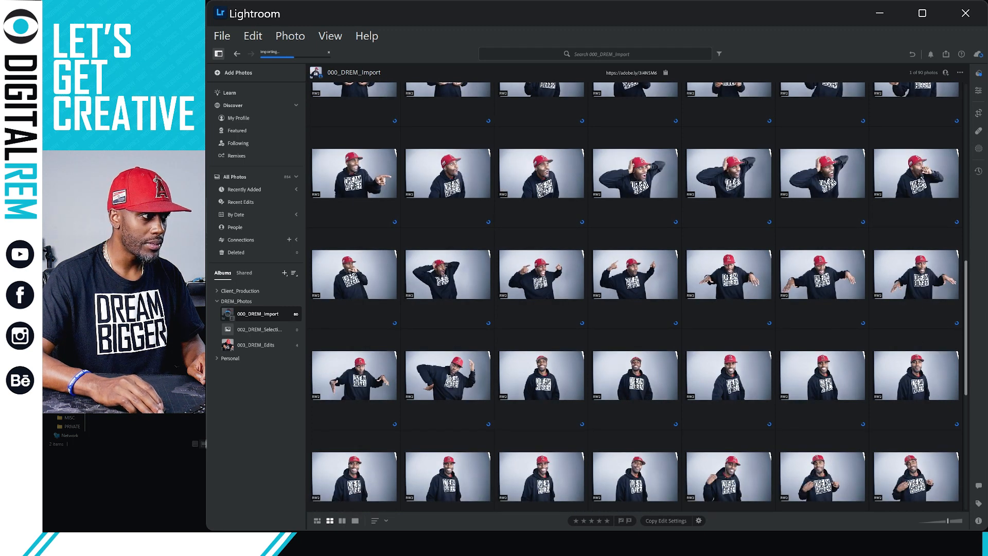
scroll(877, 378, "down", 2)
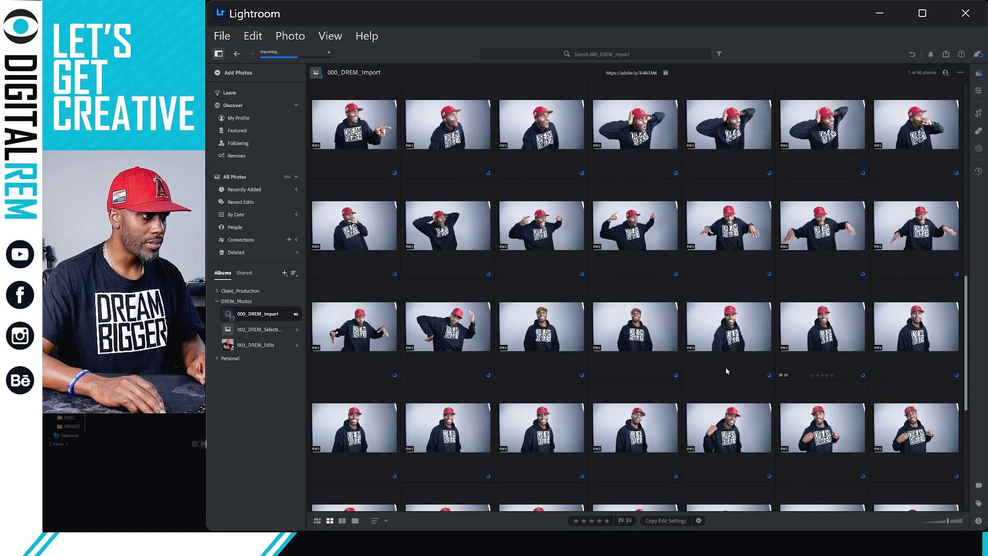
scroll(726, 370, "down", 1)
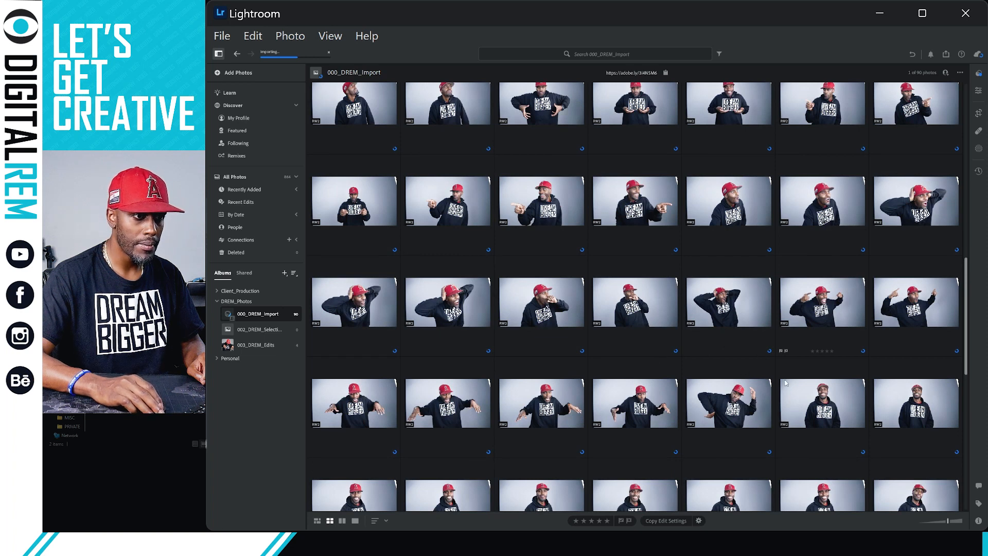
scroll(785, 382, "down", 2)
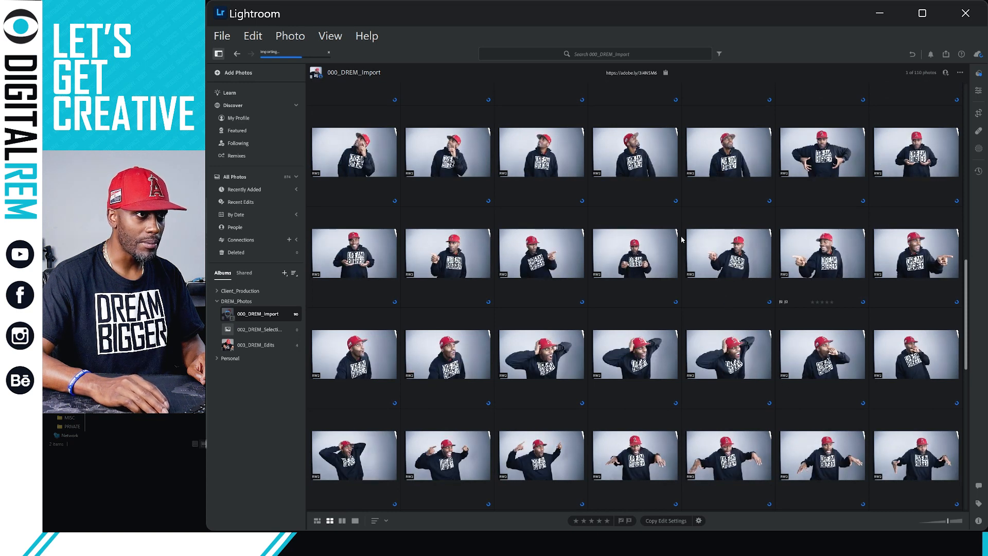
scroll(731, 276, "down", 2)
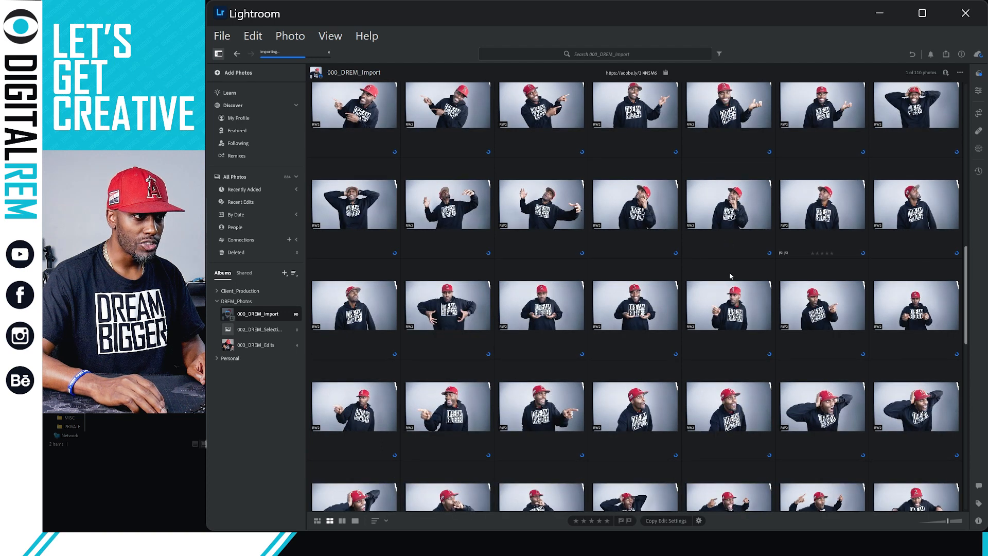
scroll(731, 275, "down", 2)
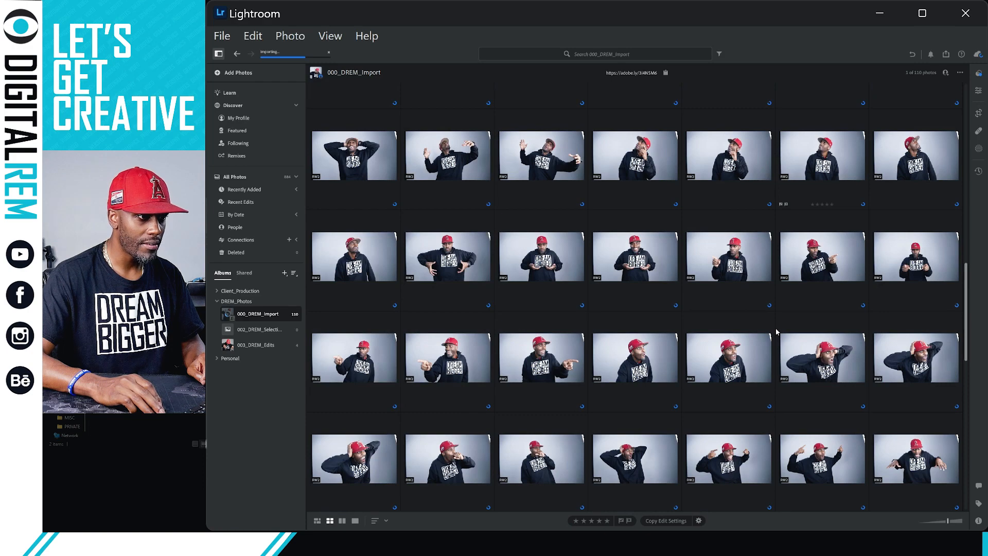
scroll(777, 332, "down", 2)
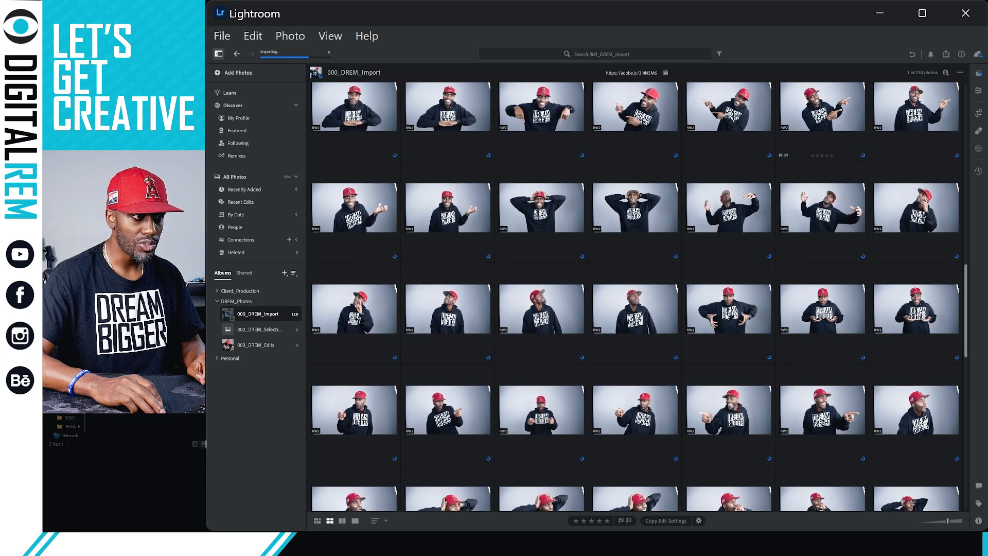
scroll(726, 313, "down", 12)
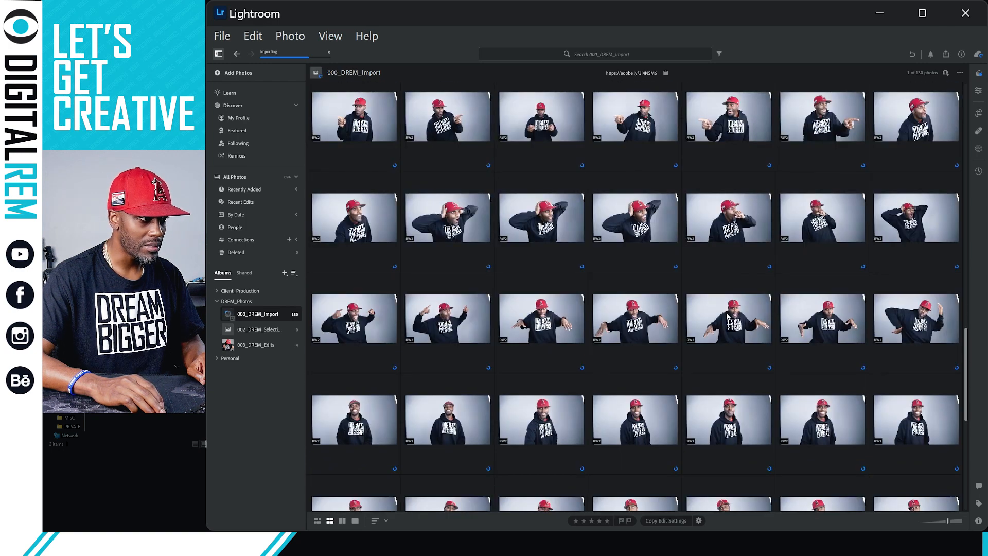
scroll(727, 315, "down", 1)
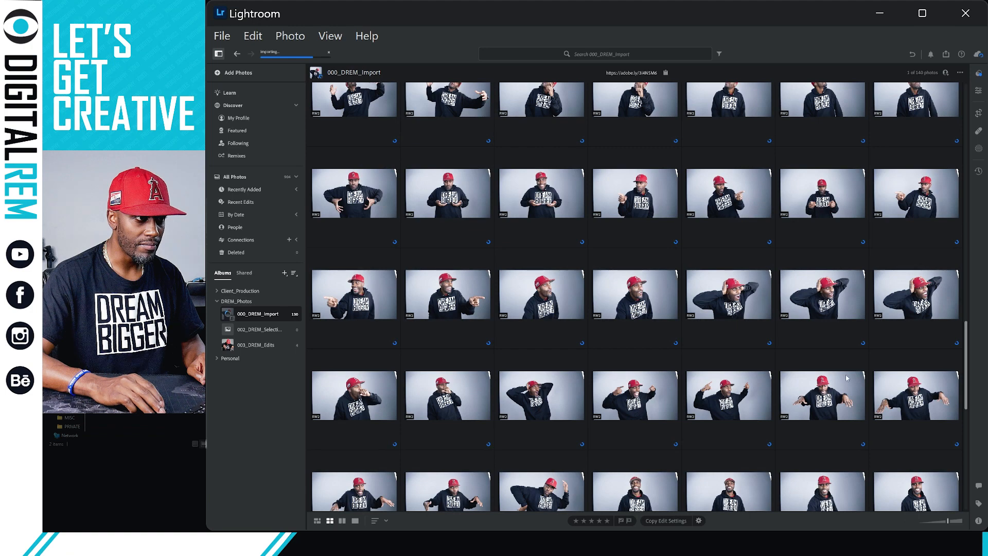
scroll(846, 377, "down", 6)
scroll(844, 380, "down", 2)
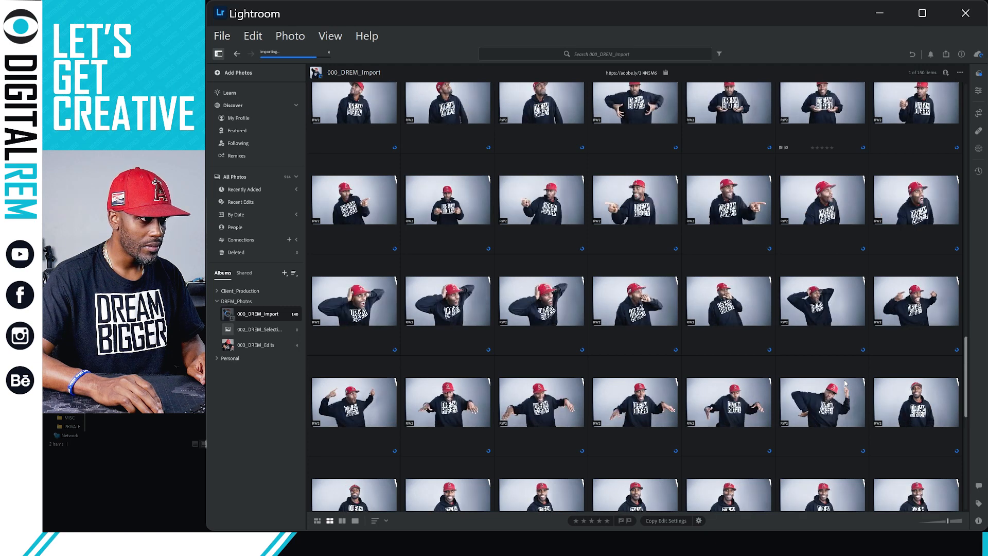
scroll(708, 371, "down", 3)
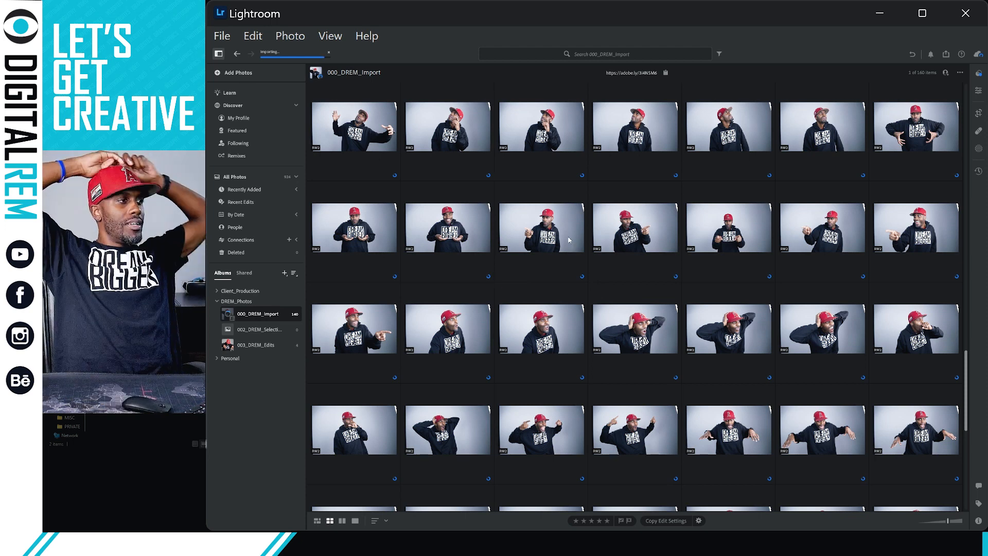
scroll(545, 244, "down", 3)
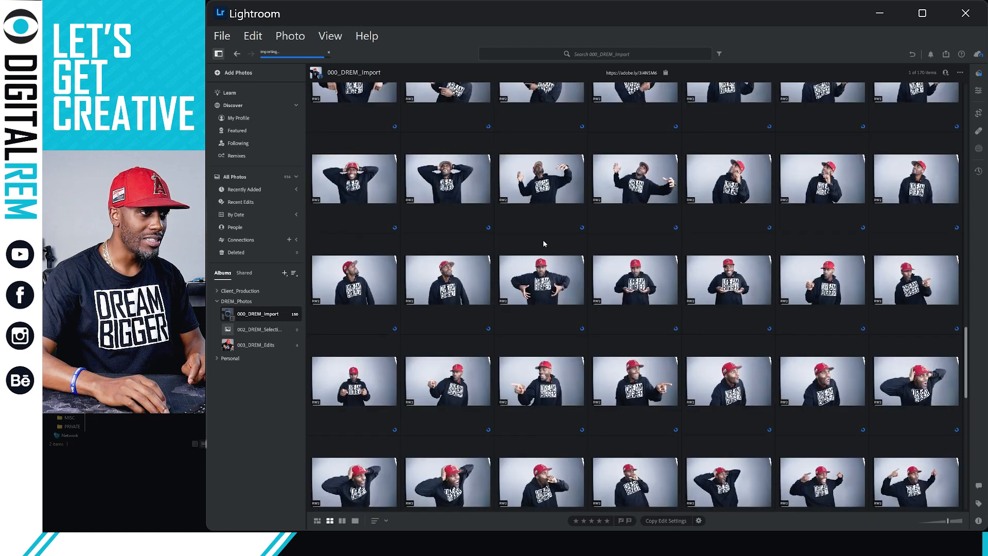
scroll(544, 245, "down", 2)
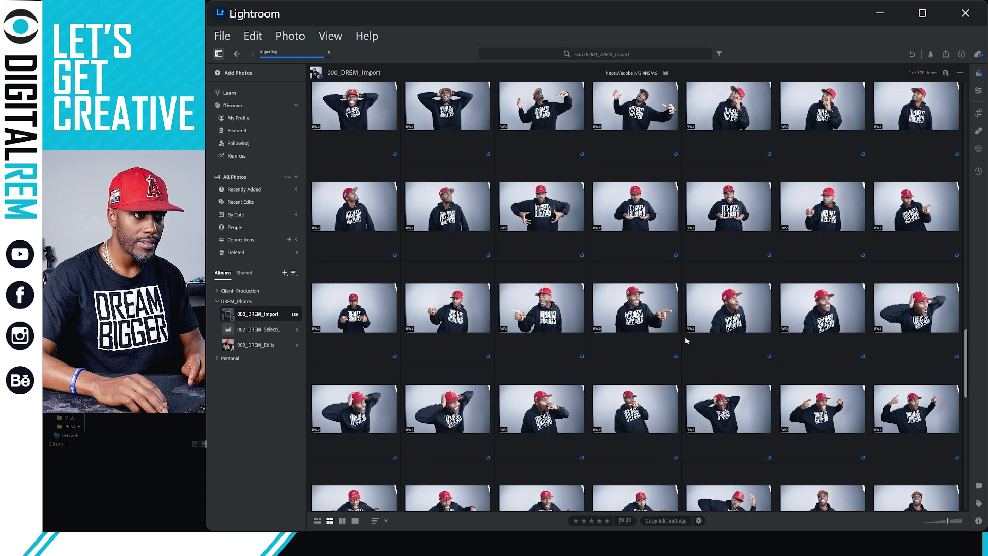
scroll(524, 306, "up", 3)
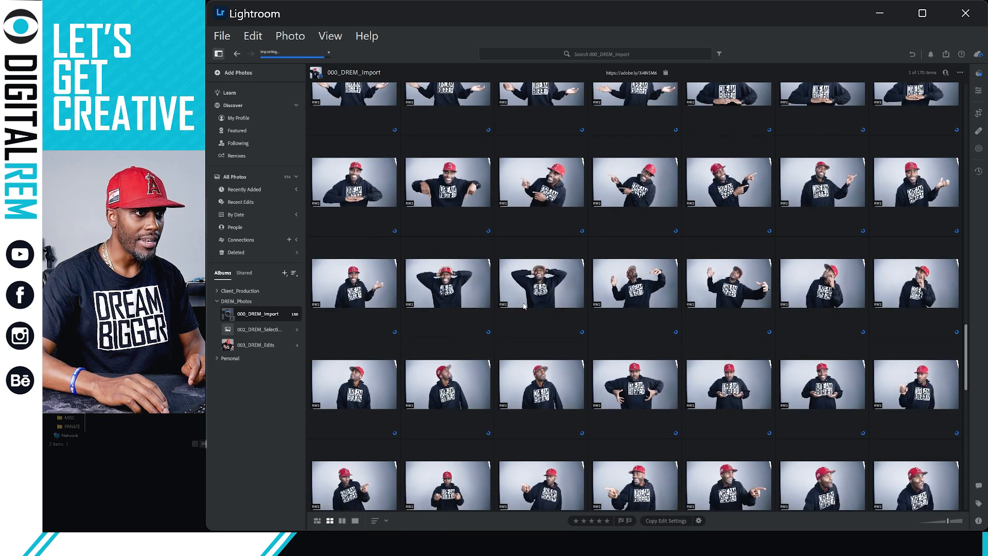
scroll(575, 243, "down", 1)
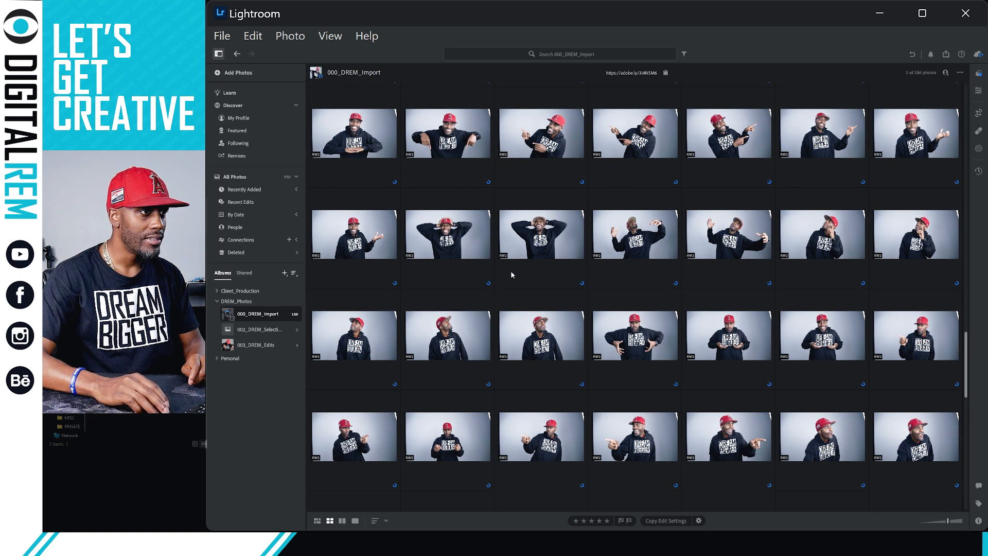
scroll(586, 281, "down", 1)
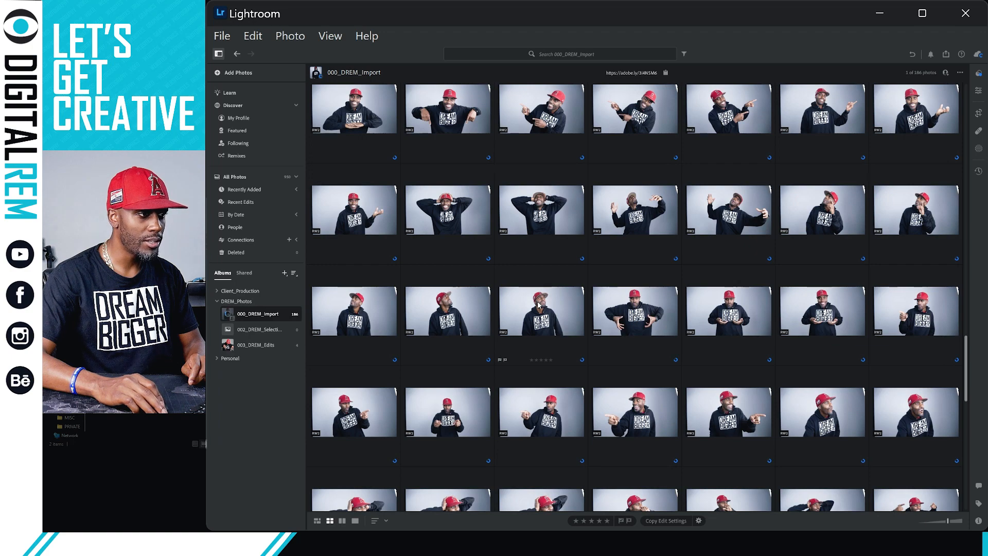
scroll(539, 304, "down", 2)
scroll(600, 319, "down", 2)
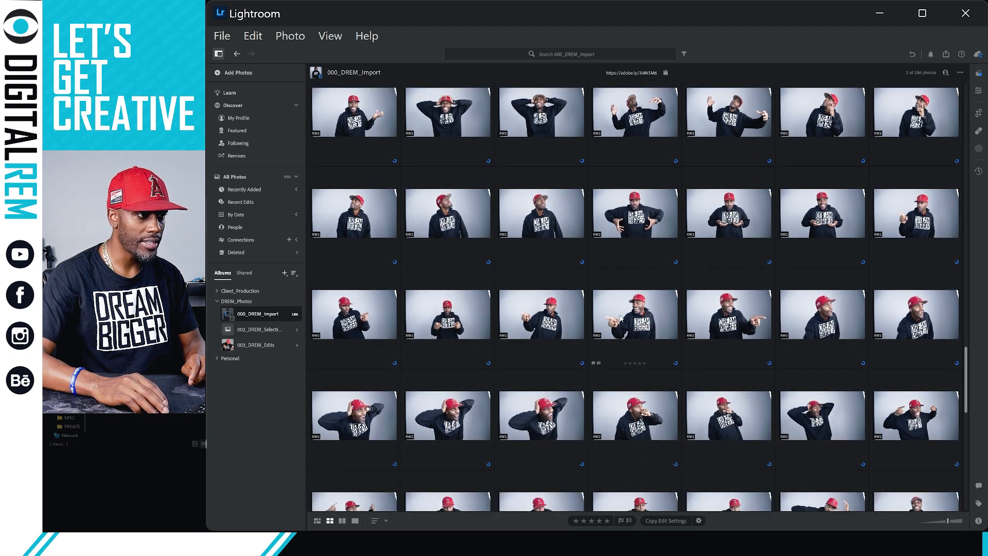
scroll(622, 320, "down", 3)
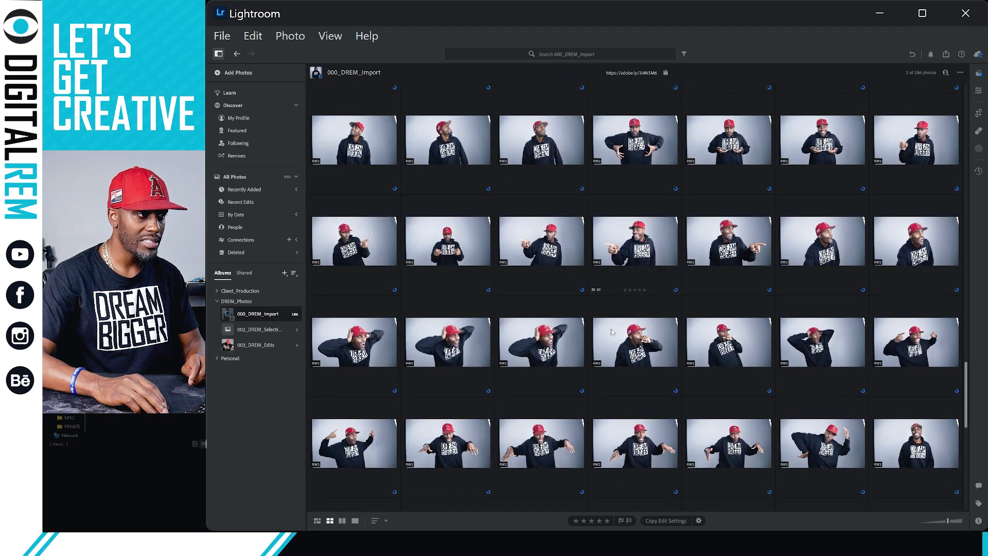
scroll(612, 331, "down", 2)
scroll(611, 331, "down", 3)
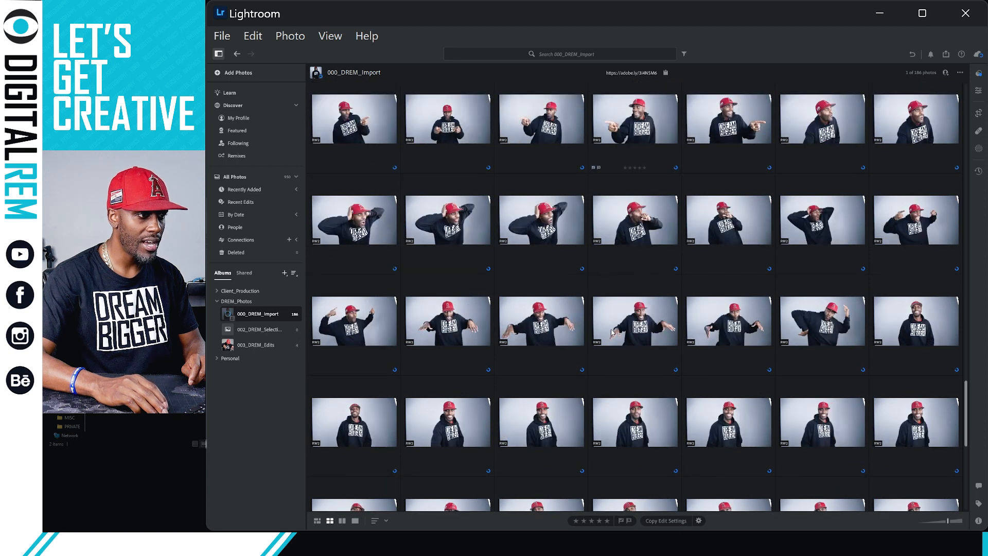
scroll(613, 326, "down", 1)
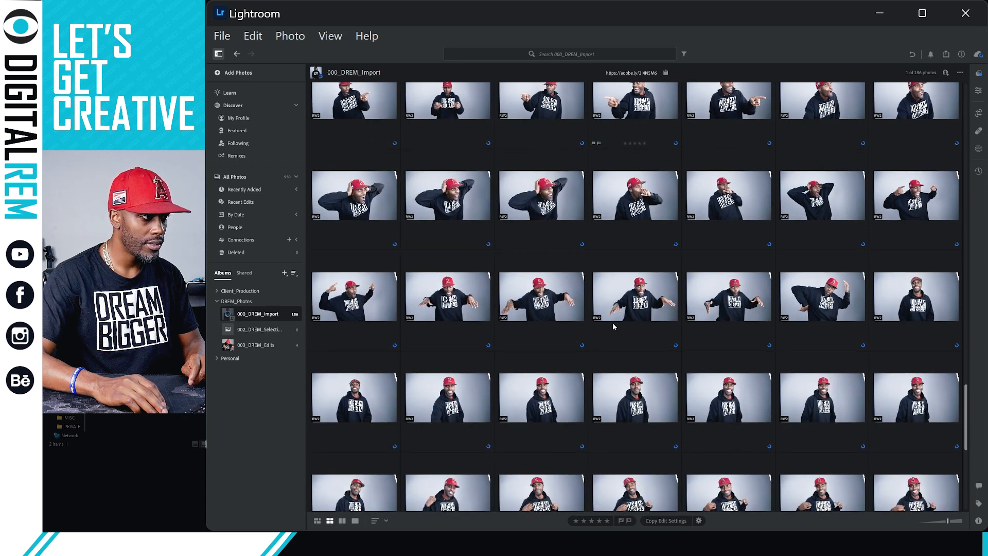
scroll(613, 326, "down", 1)
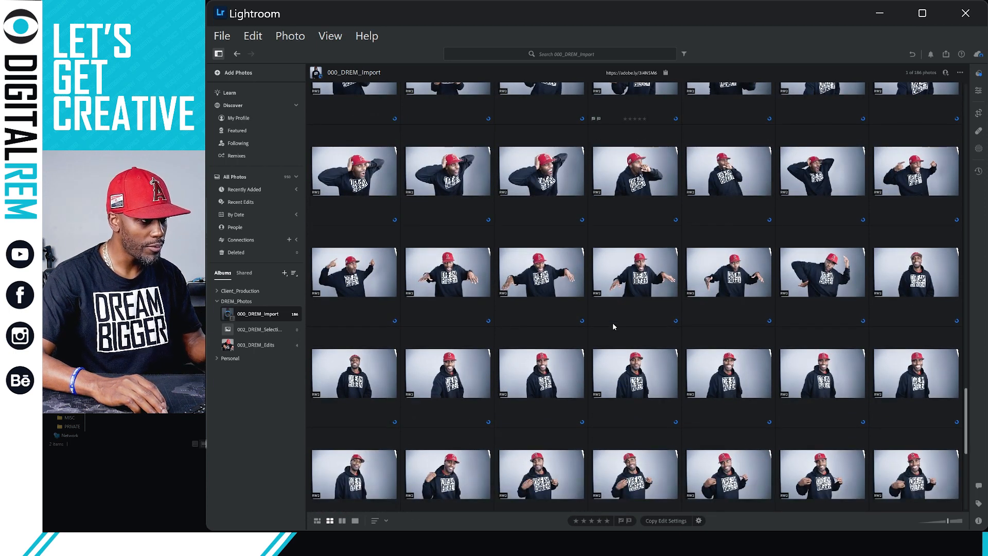
scroll(547, 334, "down", 2)
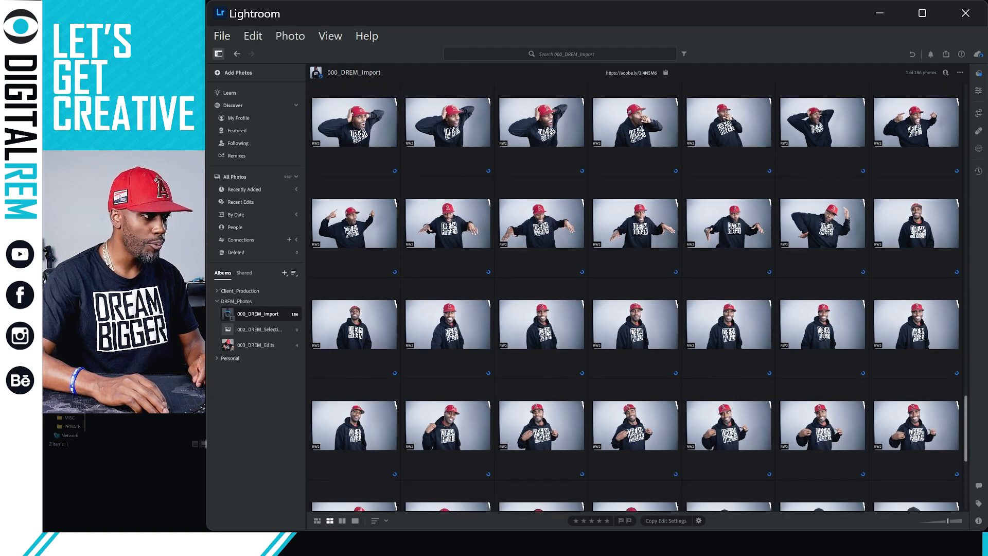
scroll(547, 334, "down", 1)
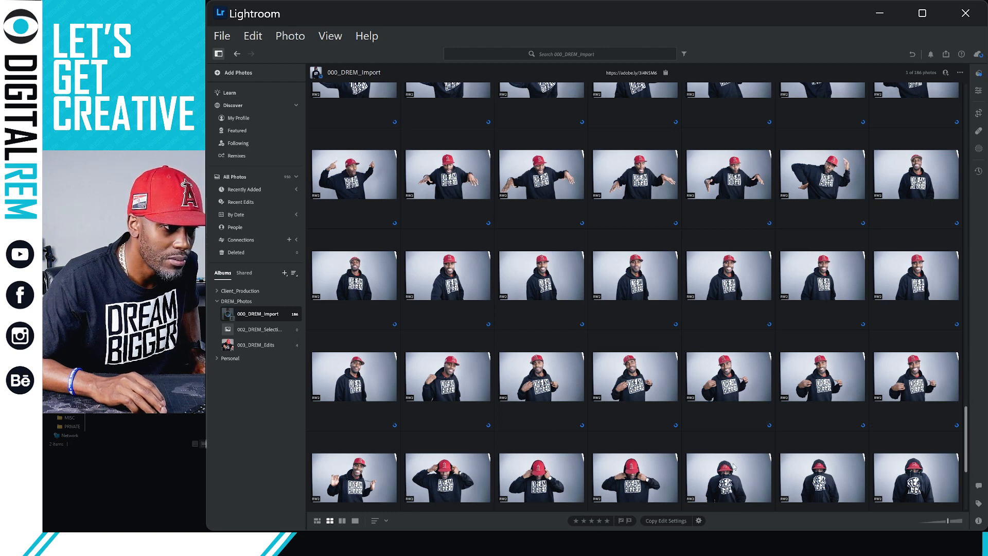
scroll(330, 464, "down", 1)
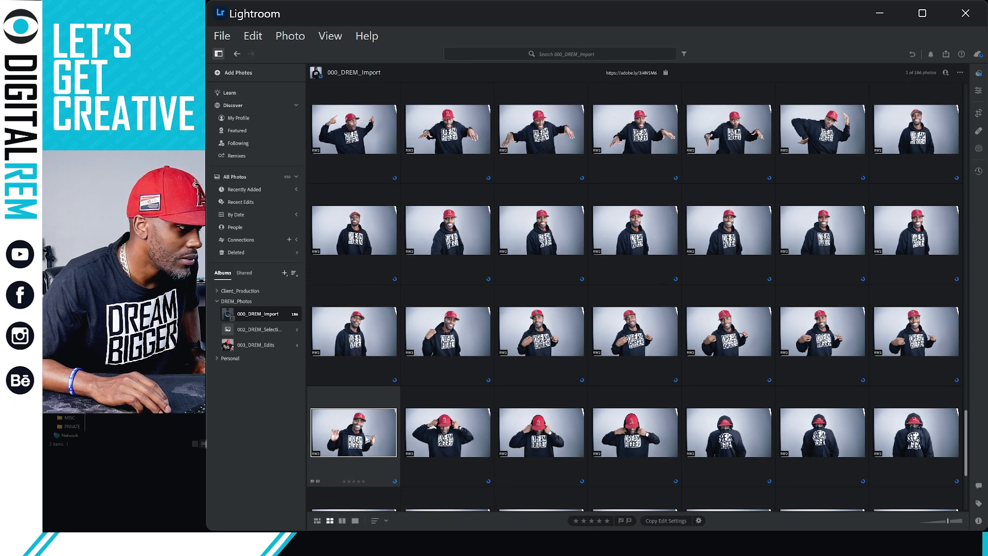
scroll(577, 407, "down", 1)
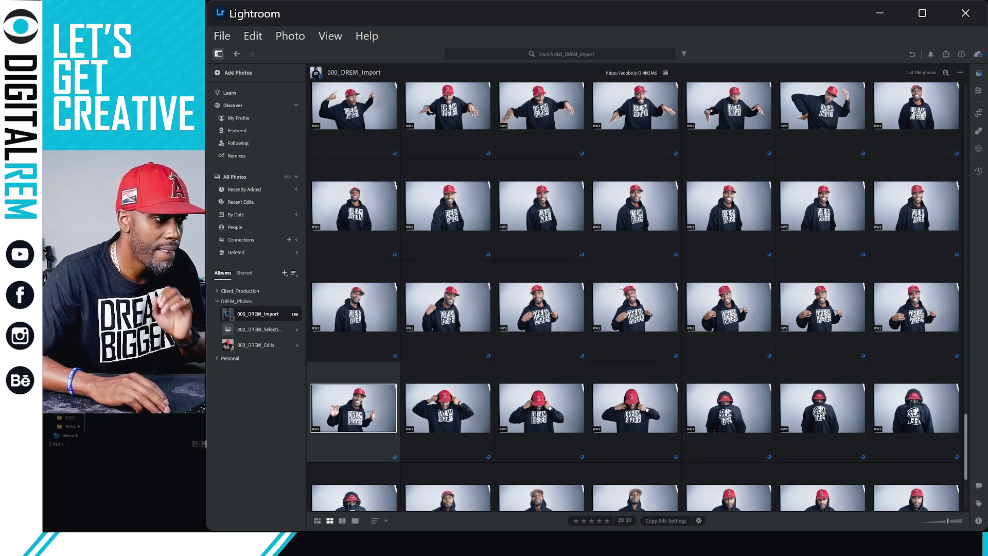
scroll(653, 309, "down", 1)
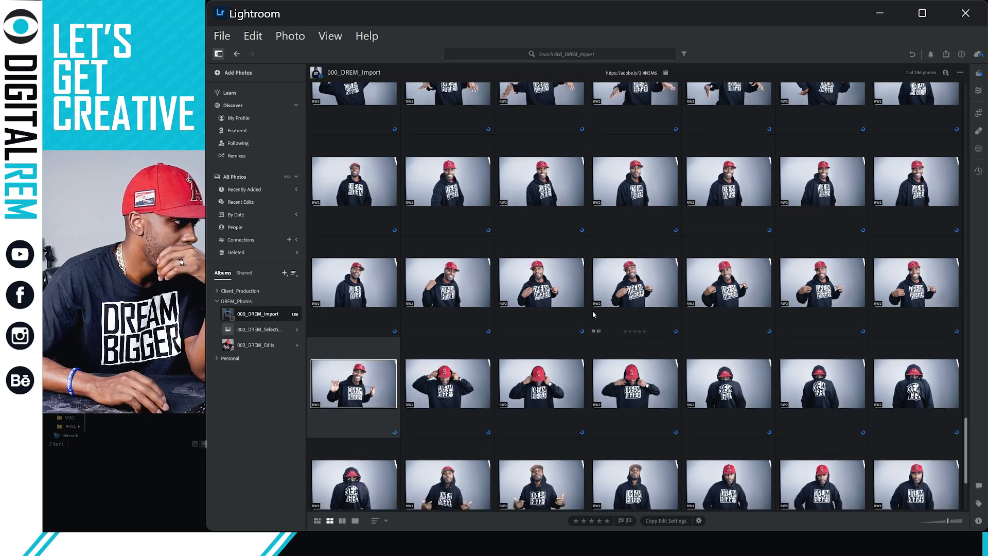
scroll(556, 317, "down", 1)
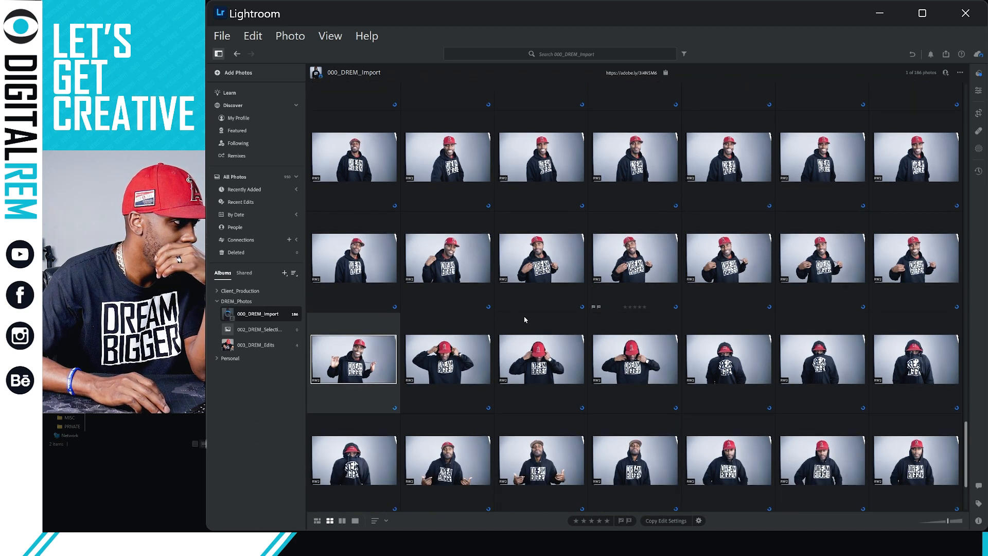
scroll(525, 320, "down", 3)
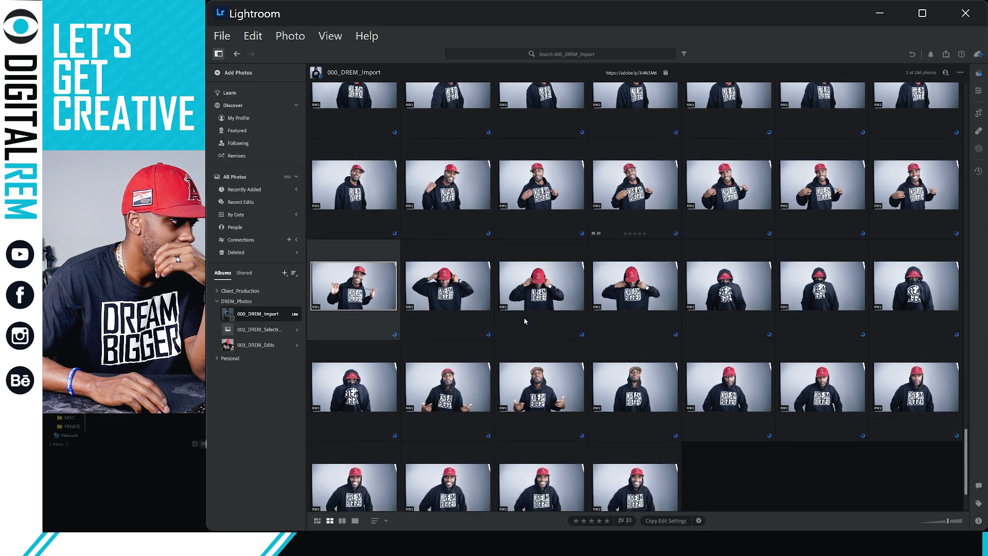
scroll(525, 322, "down", 3)
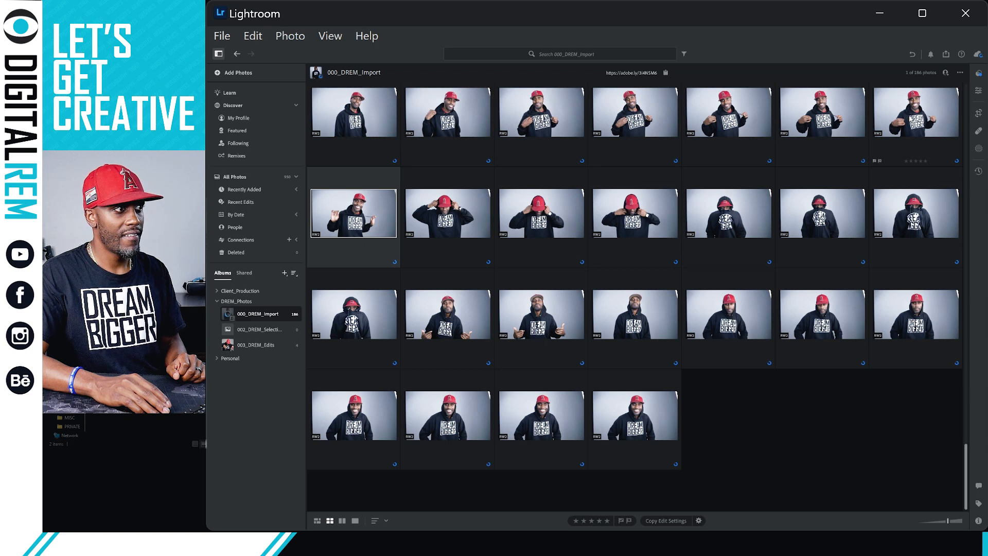
scroll(819, 278, "up", 2)
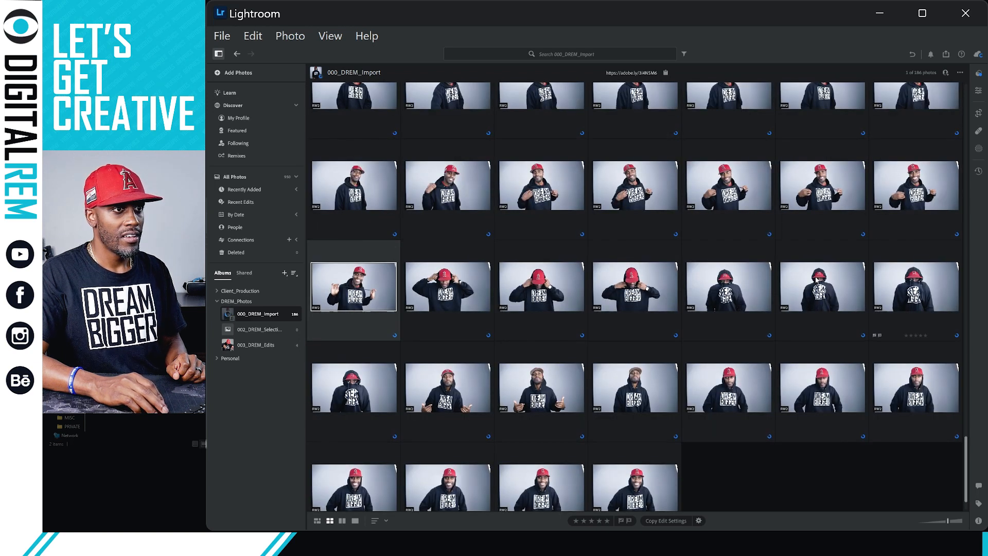
scroll(818, 278, "down", 2)
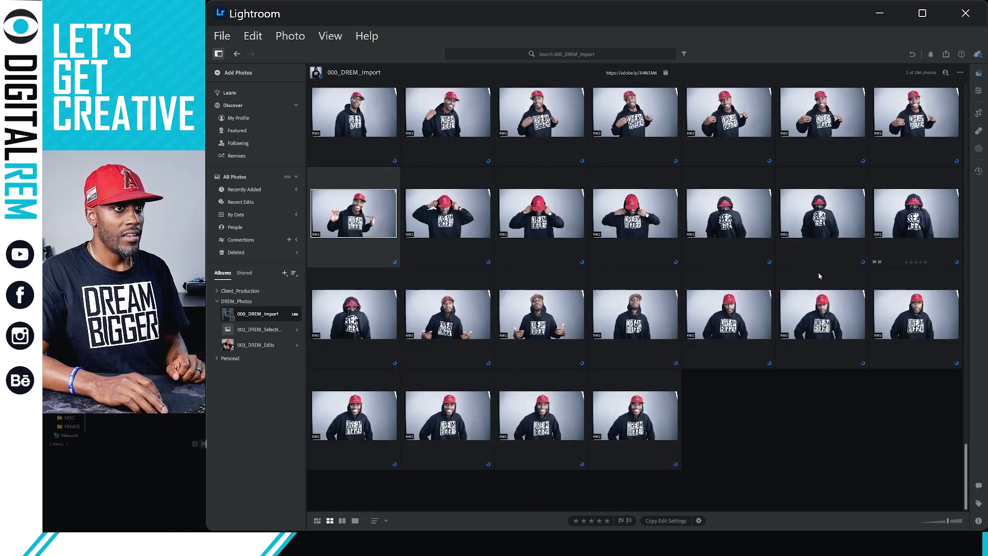
double_click(904, 116)
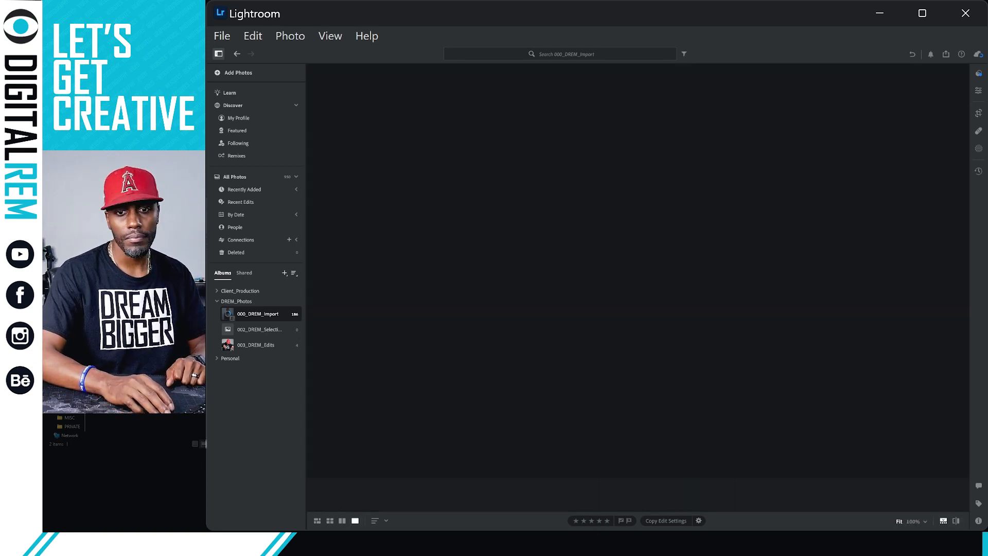
key("g")
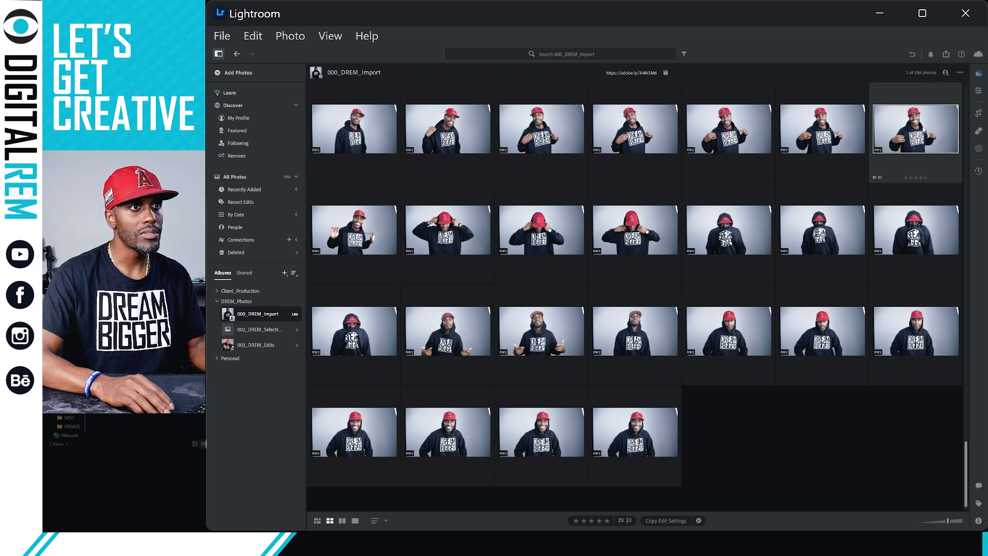
left_click_drag(907, 139, 275, 338)
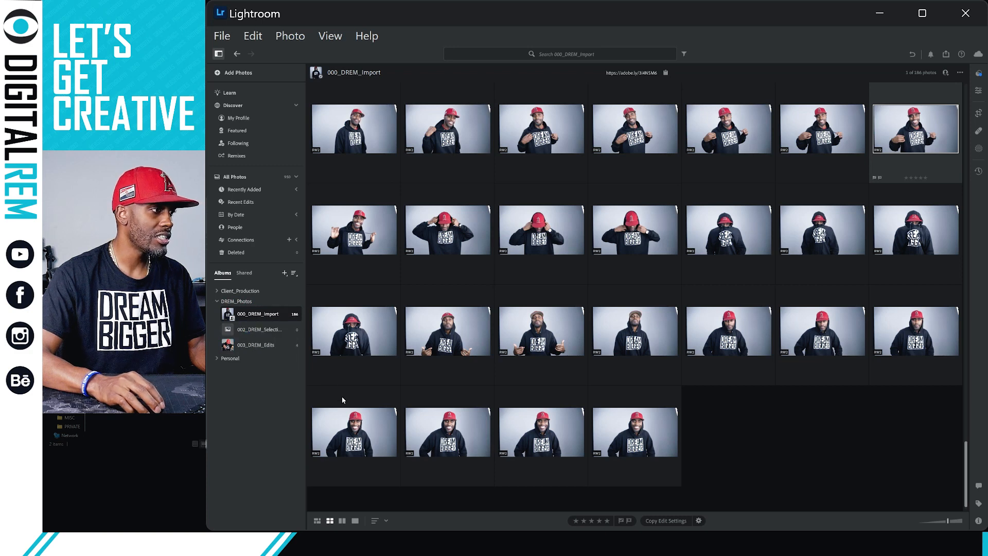
left_click_drag(335, 448, 264, 332)
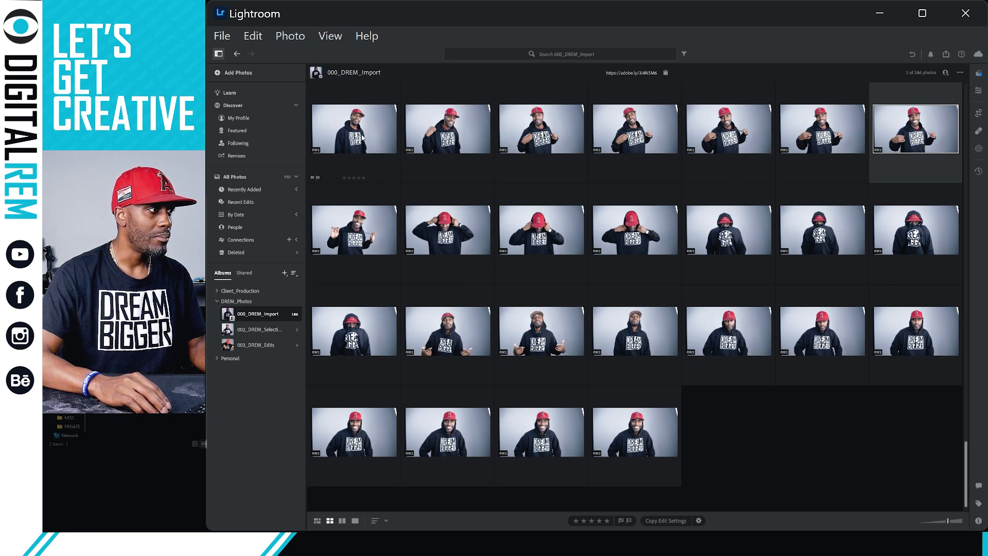
left_click_drag(361, 134, 257, 330)
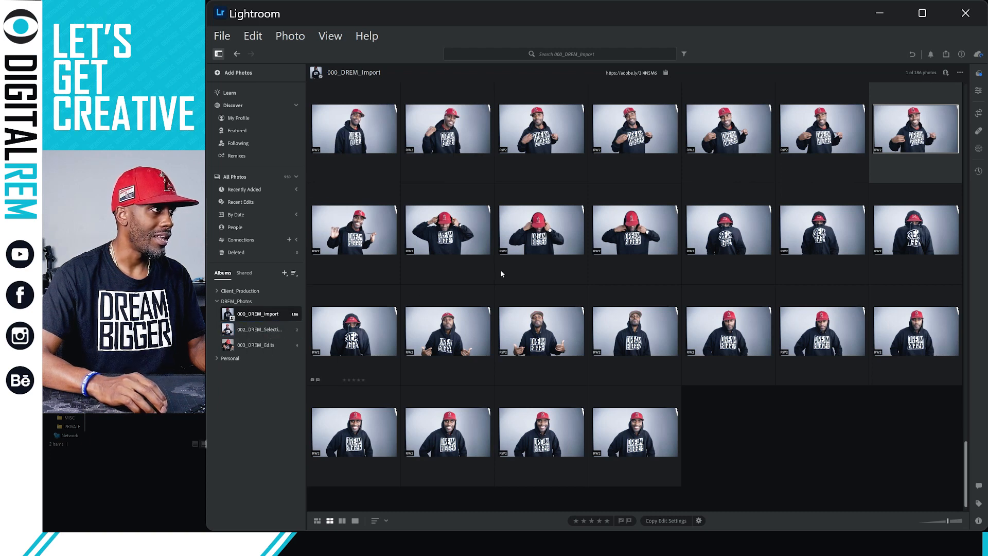
scroll(720, 237, "up", 3)
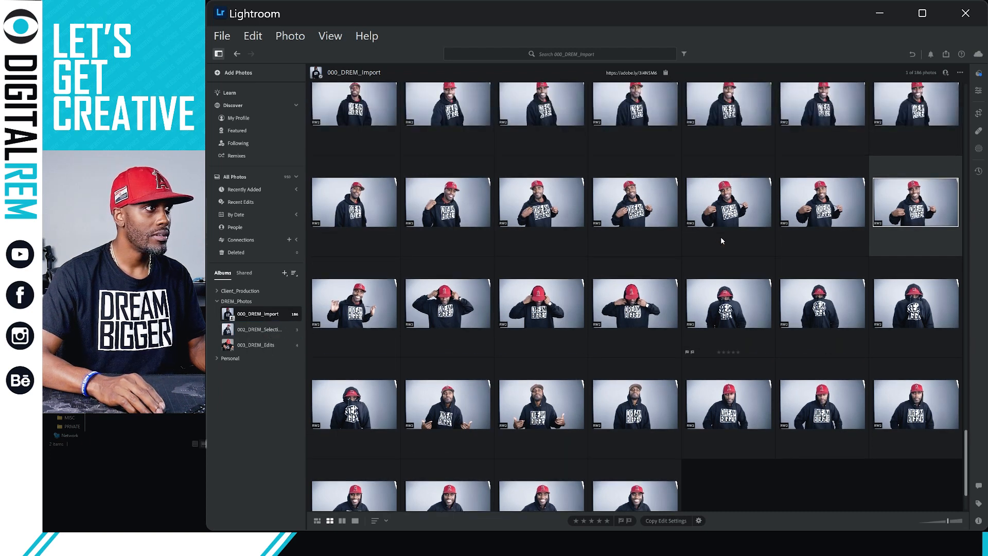
scroll(721, 244, "up", 2)
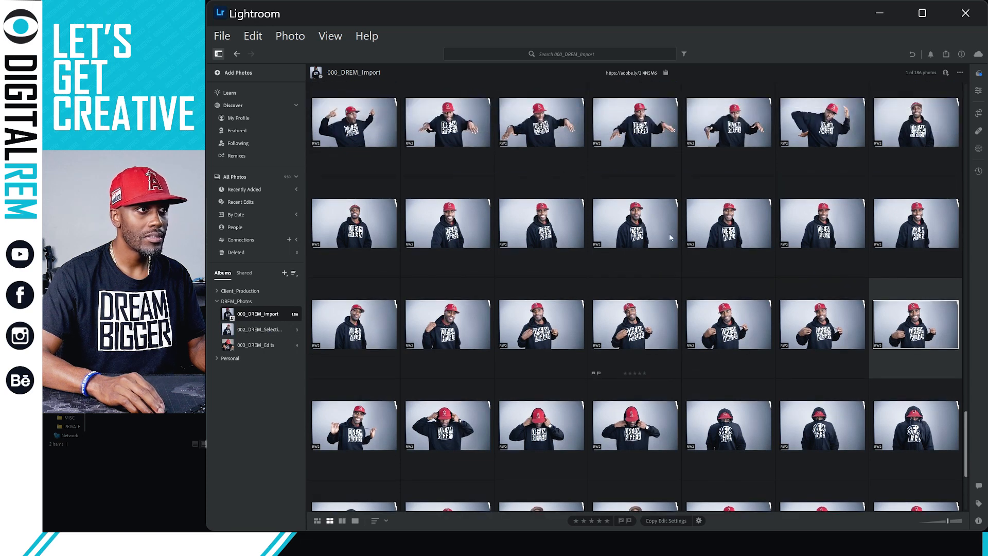
scroll(766, 251, "up", 1)
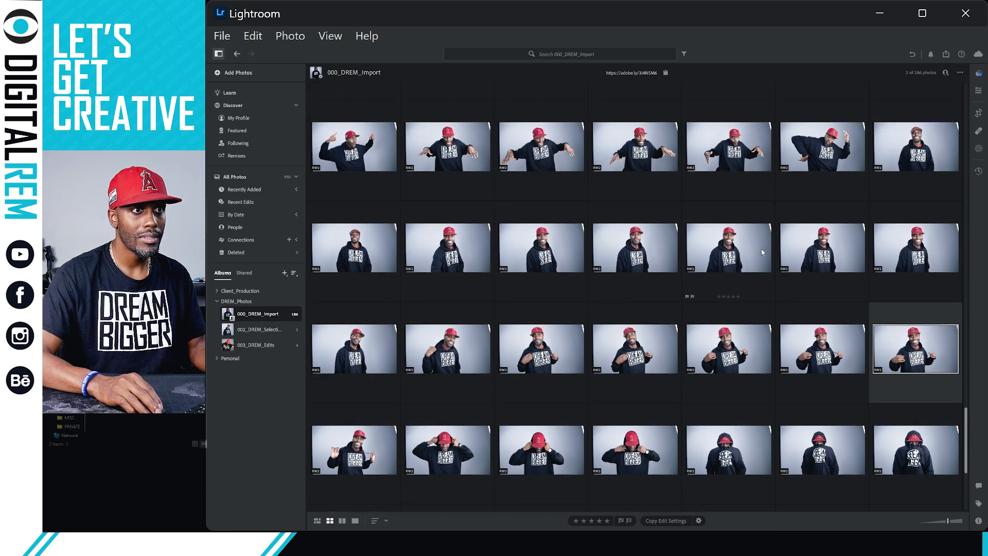
scroll(618, 237, "up", 1)
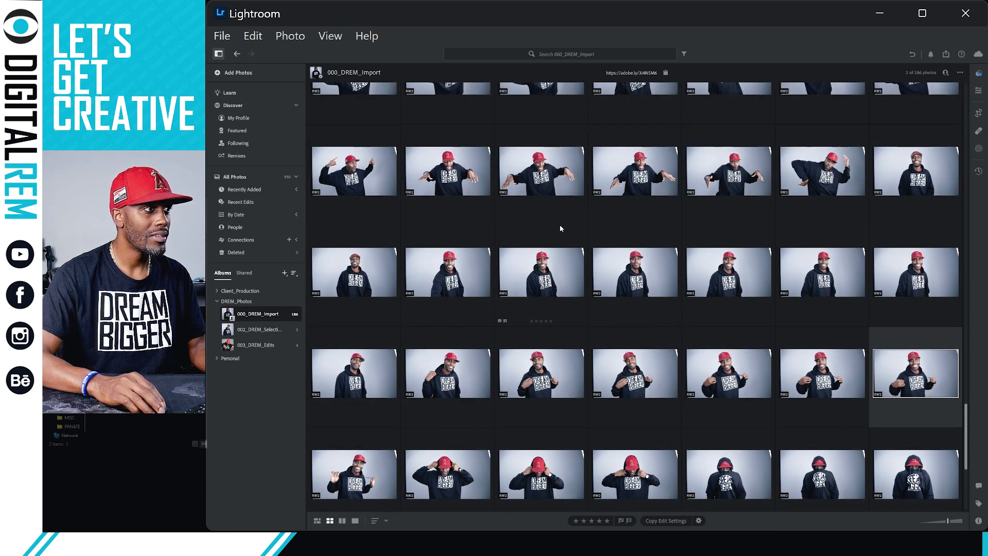
scroll(541, 222, "up", 1)
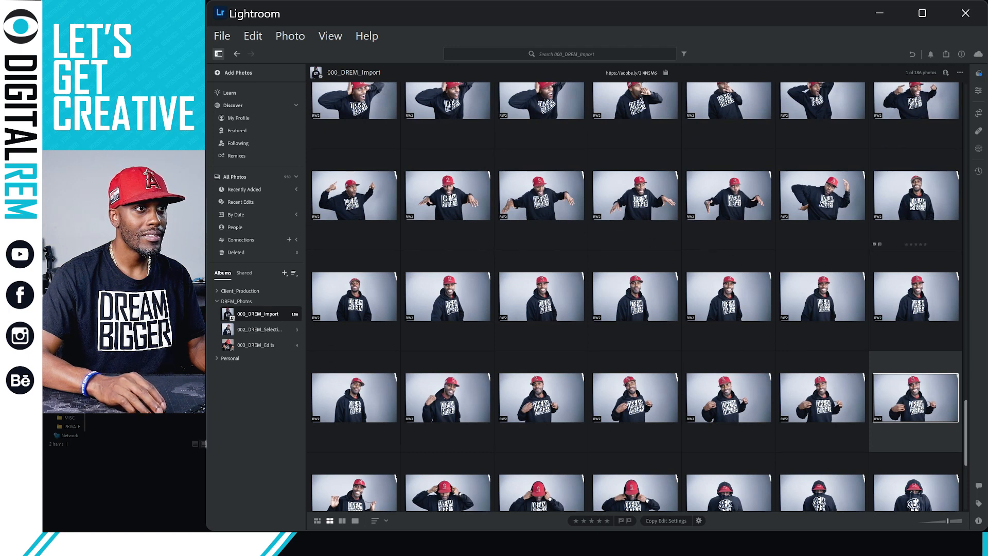
left_click_drag(913, 193, 258, 329)
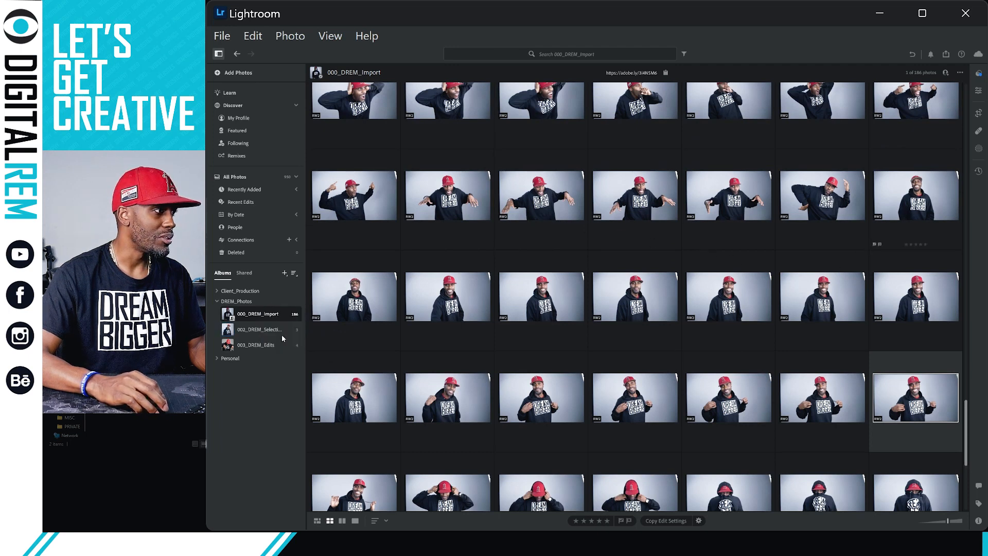
scroll(877, 261, "up", 10)
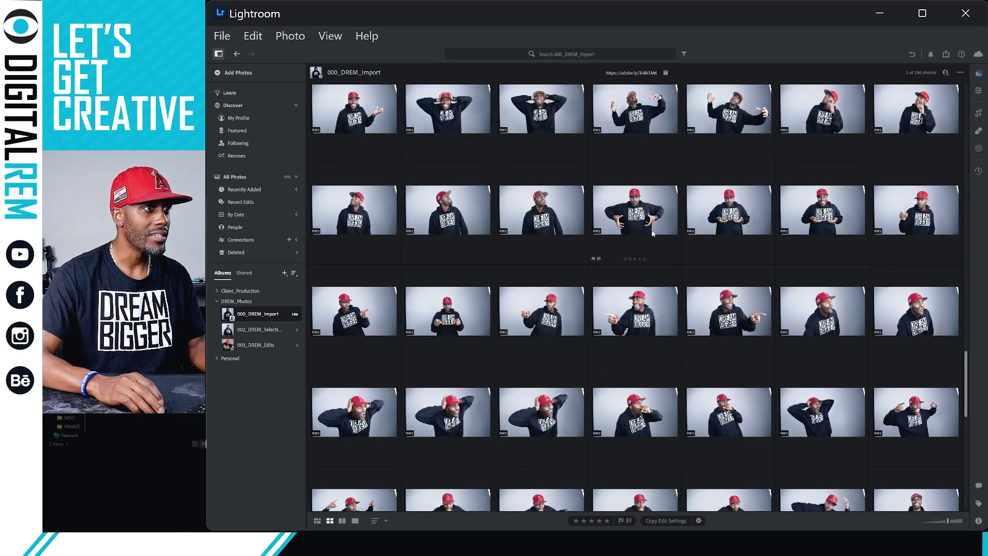
scroll(449, 252, "up", 2)
scroll(609, 274, "up", 2)
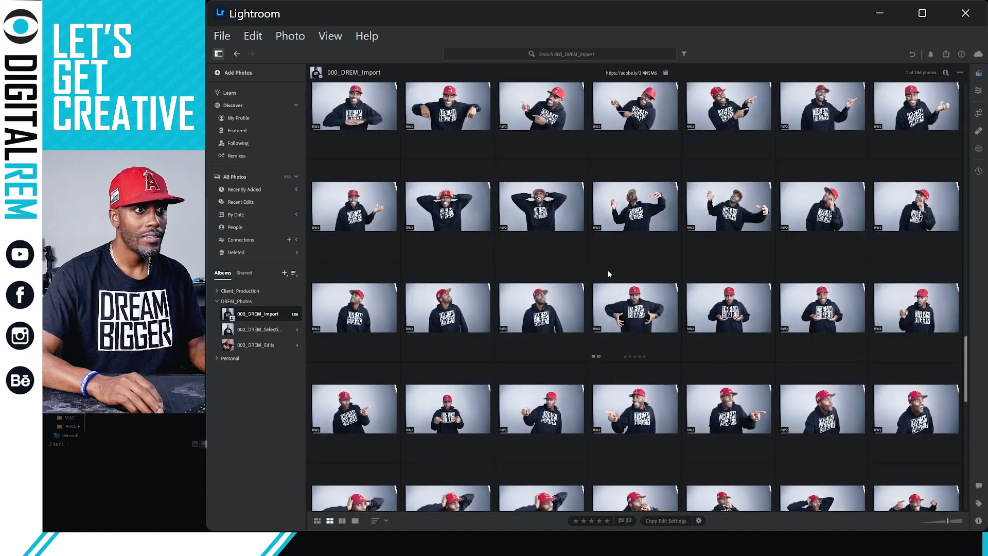
scroll(608, 271, "up", 7)
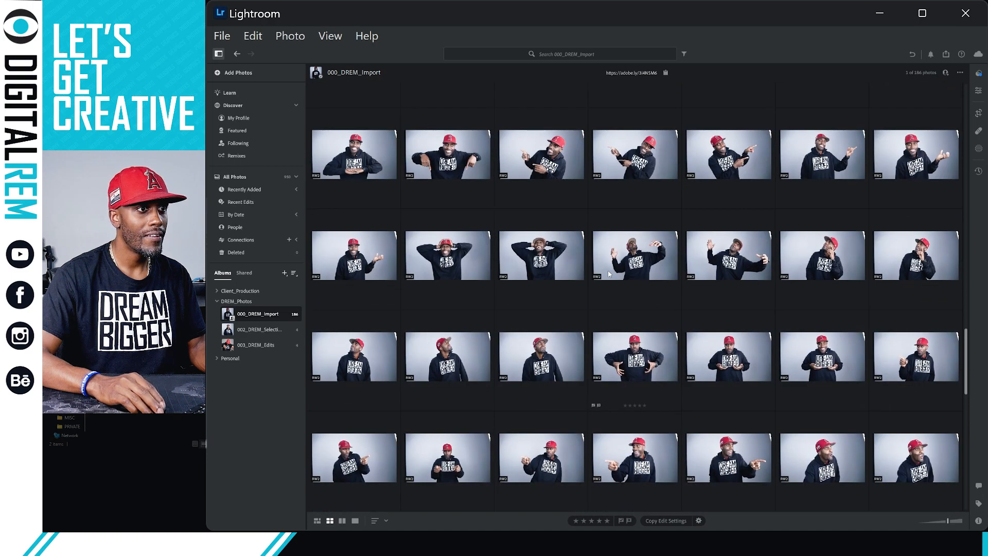
scroll(609, 273, "up", 9)
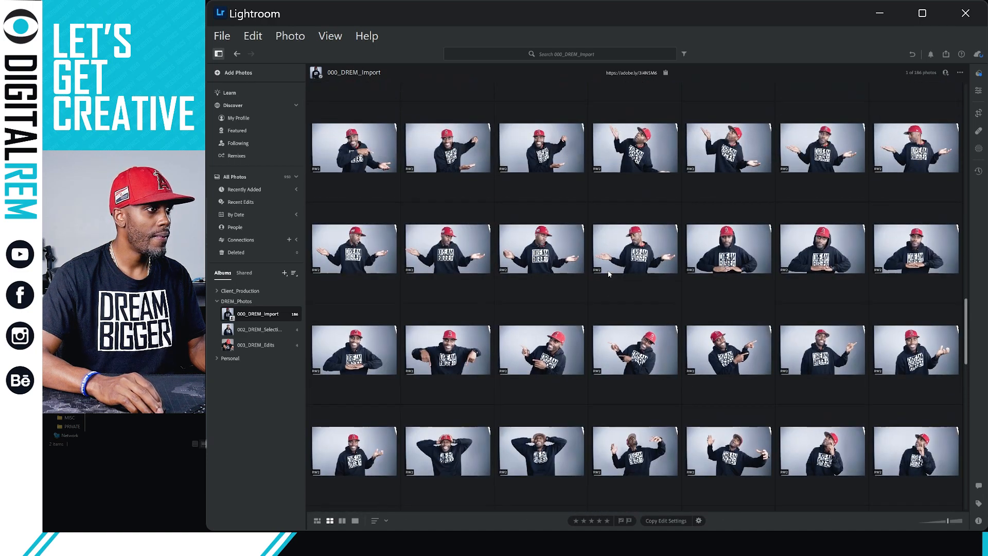
scroll(609, 274, "up", 10)
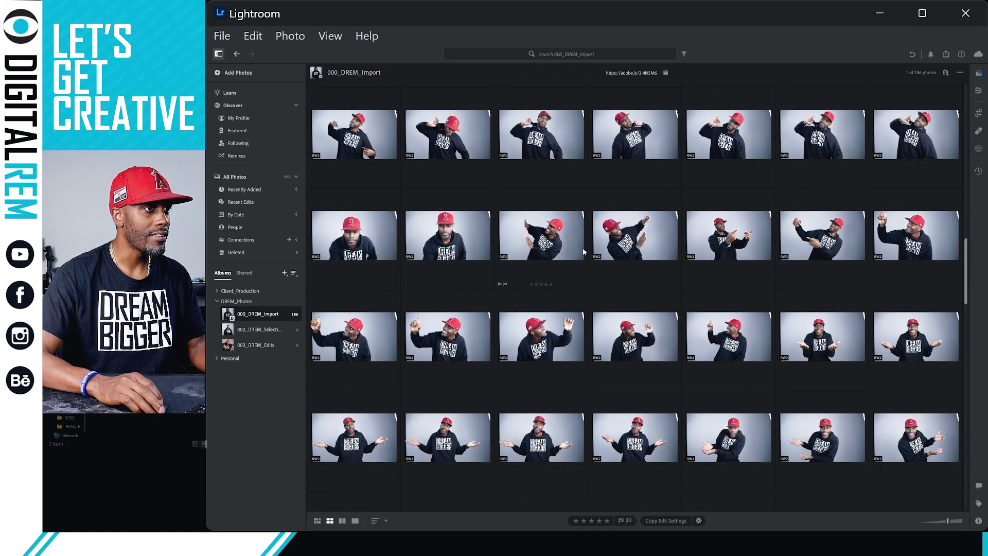
scroll(531, 243, "up", 2)
scroll(531, 243, "up", 3)
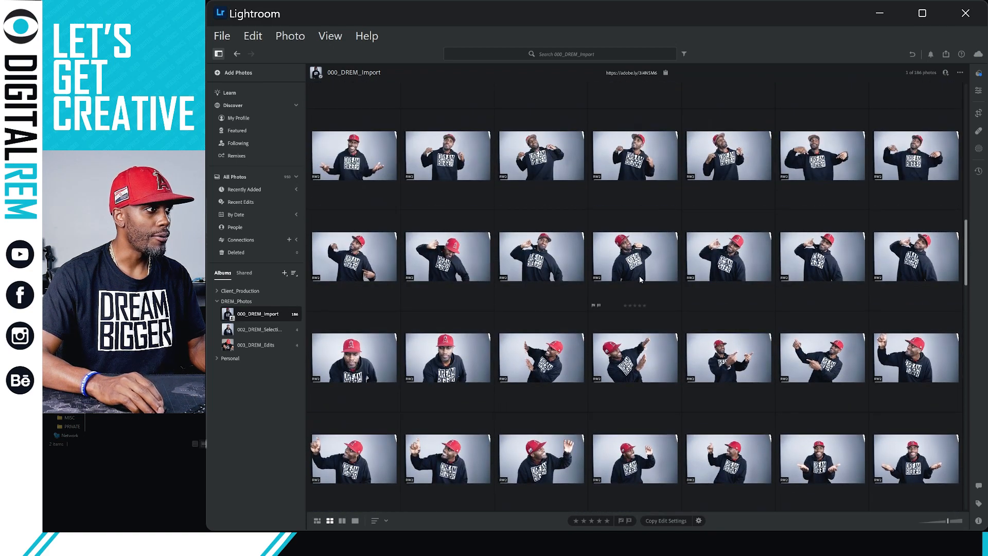
scroll(709, 291, "up", 2)
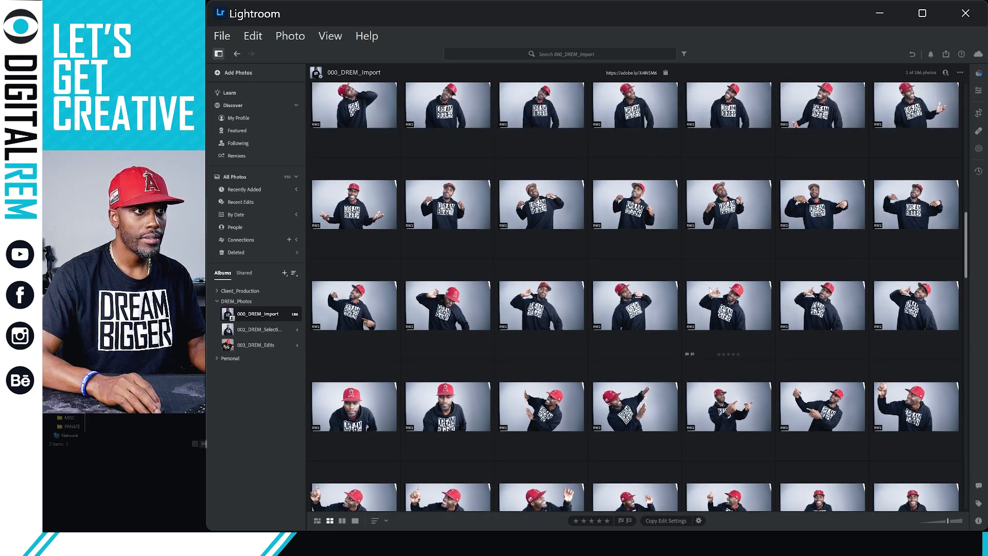
scroll(711, 288, "up", 2)
scroll(709, 286, "up", 1)
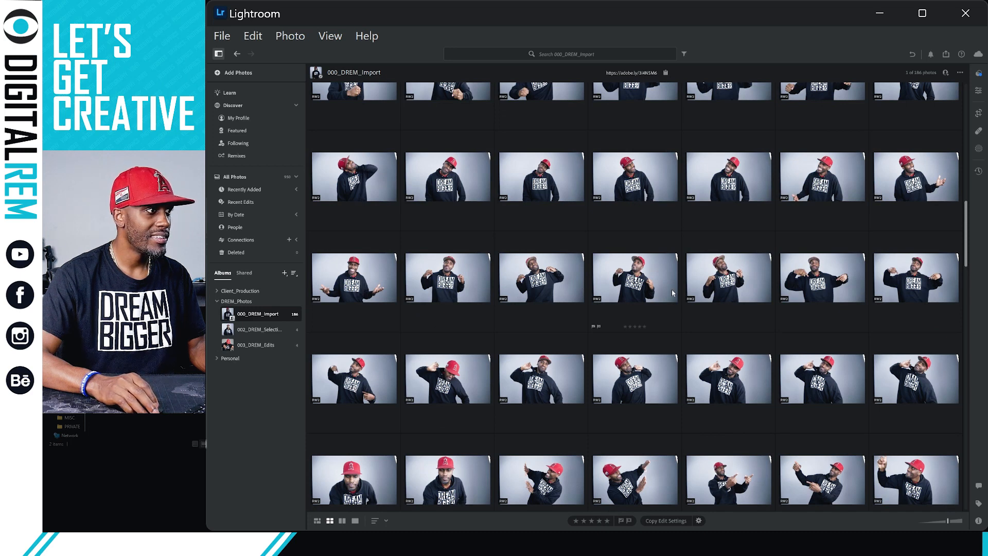
scroll(672, 293, "up", 1)
scroll(672, 293, "up", 2)
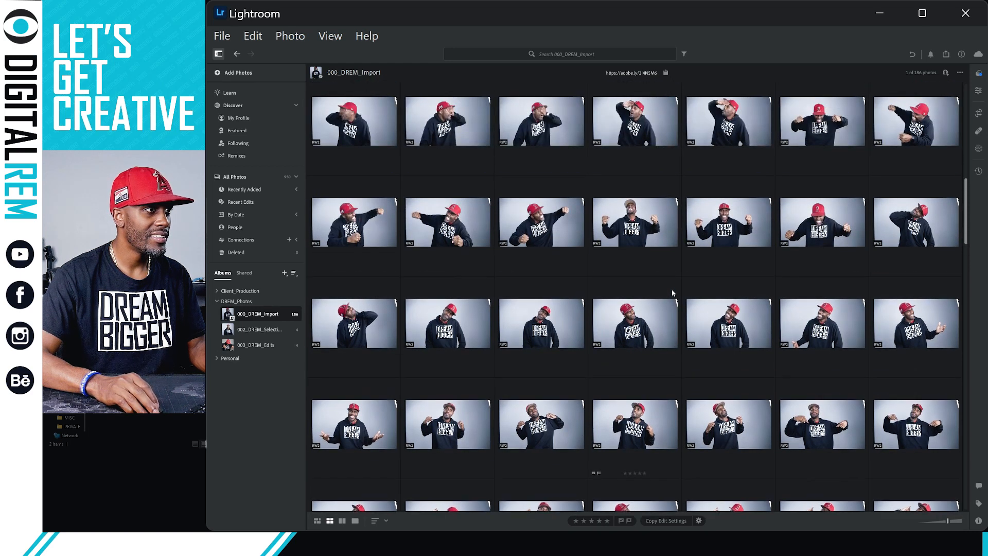
scroll(672, 293, "up", 4)
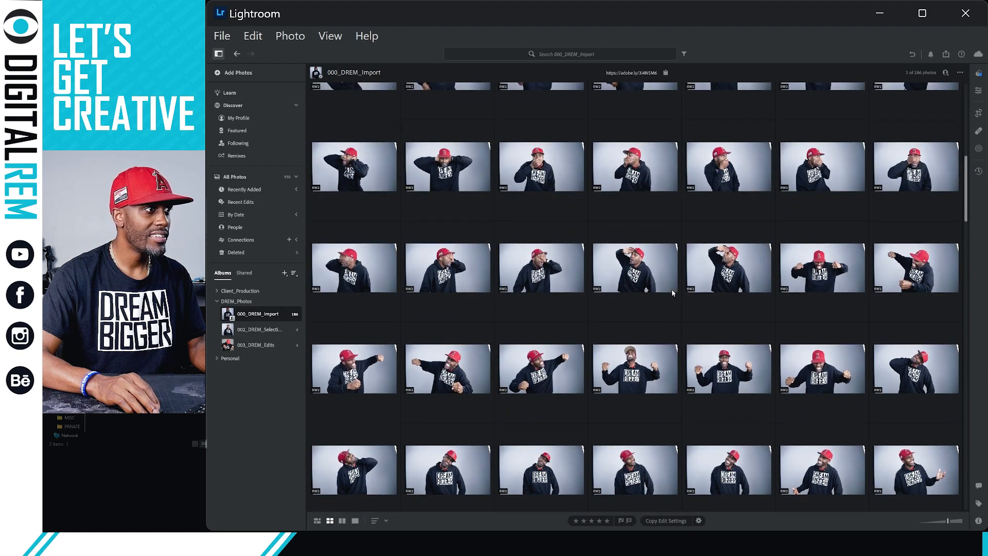
scroll(672, 293, "up", 2)
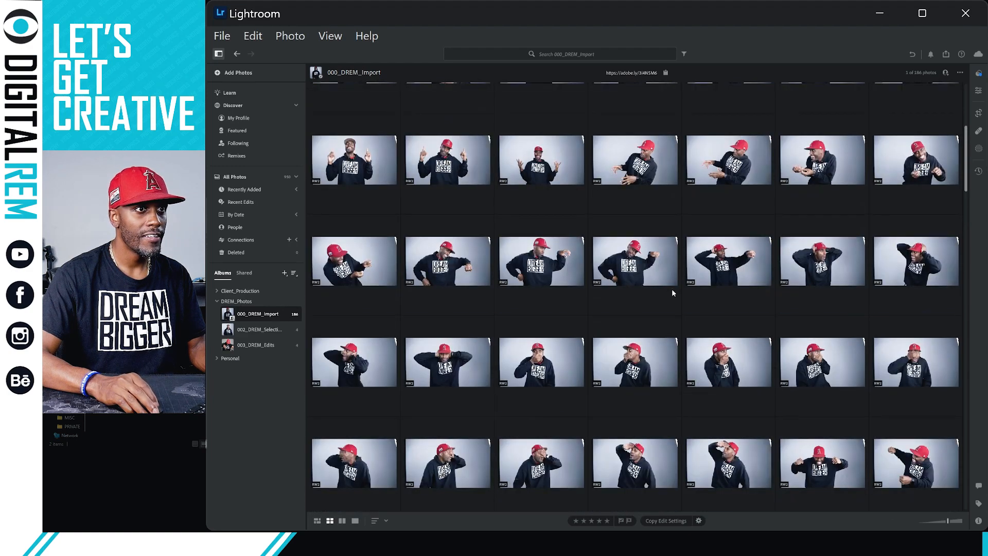
scroll(566, 260, "up", 3)
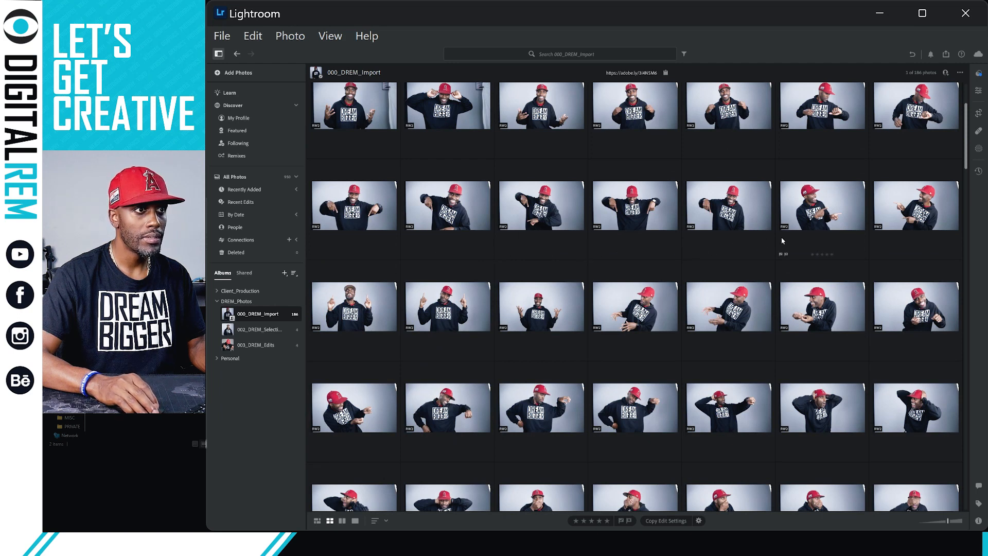
scroll(789, 239, "up", 1)
scroll(789, 239, "up", 3)
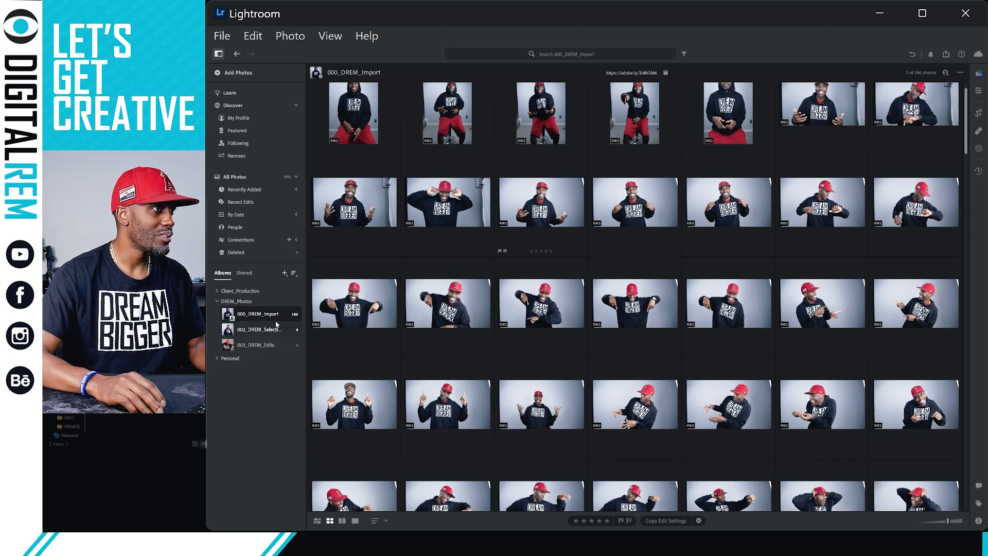
scroll(723, 266, "up", 1)
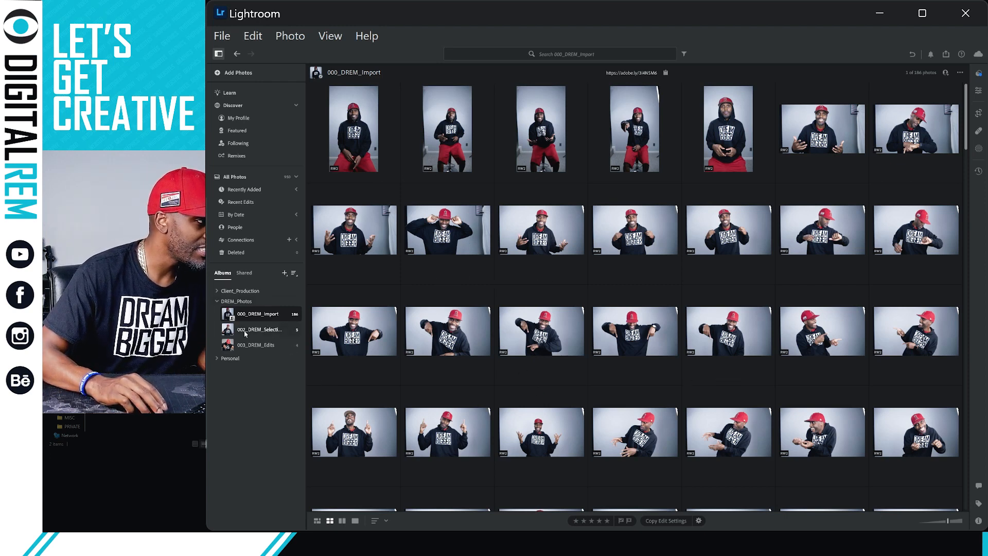
left_click(298, 334)
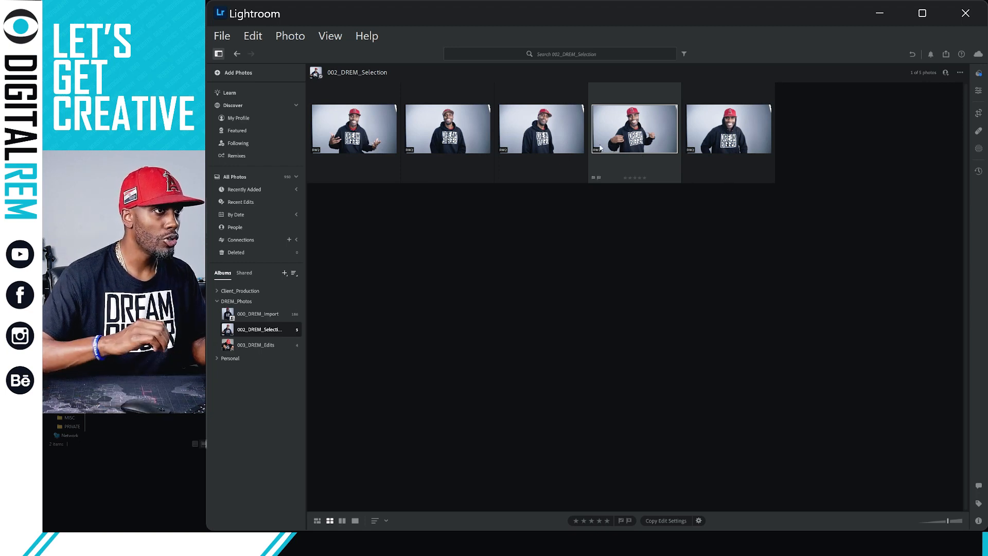
left_click(366, 138)
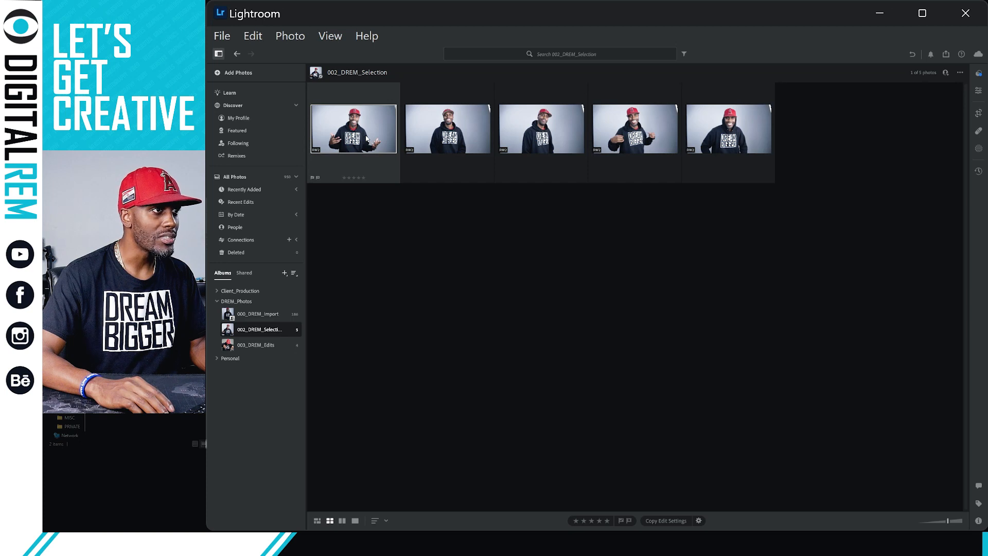
left_click(262, 318)
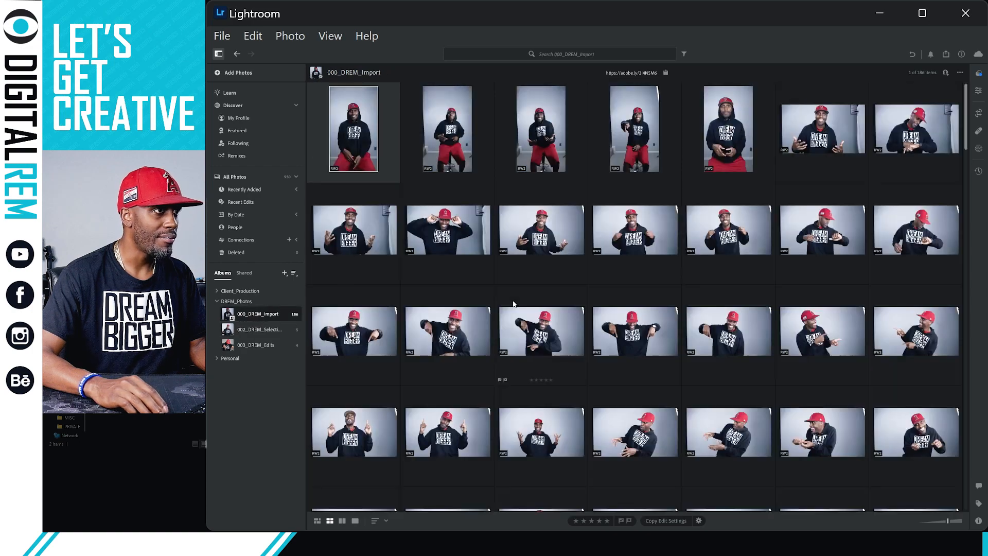
Scroll through the 000_DREM_Import grid, then open the six-photo 002_DREM_Selection album.
scroll(787, 334, "down", 5)
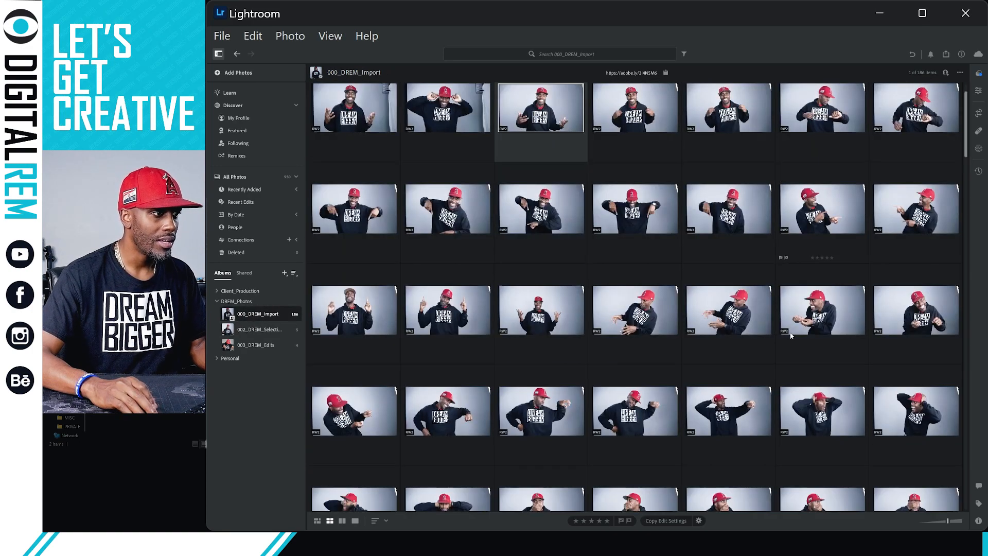
scroll(787, 334, "down", 8)
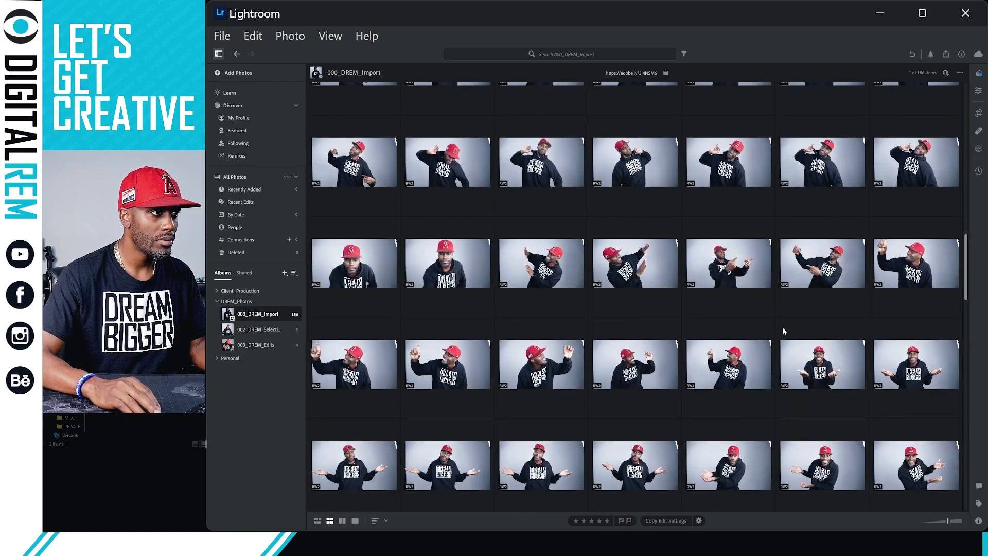
scroll(783, 331, "down", 10)
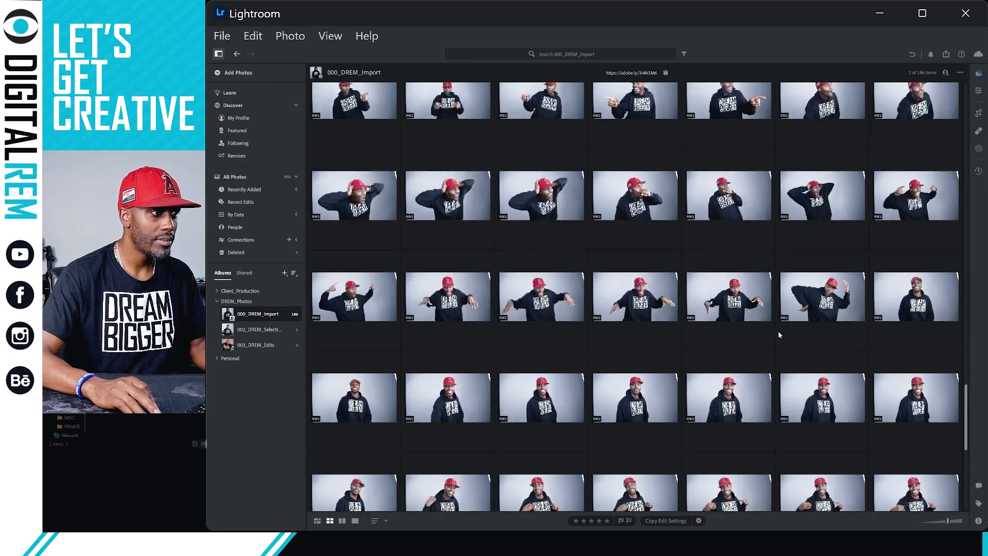
scroll(779, 334, "down", 5)
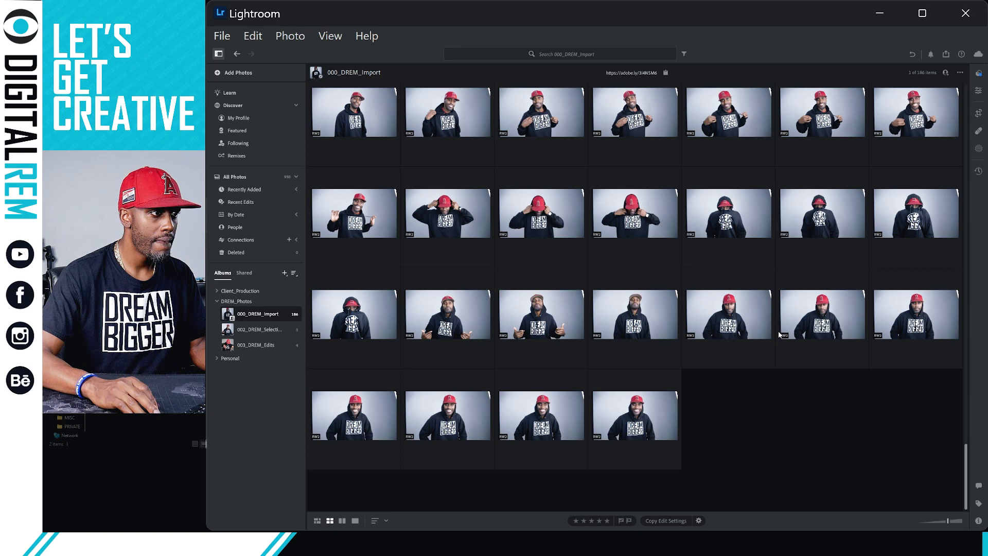
scroll(778, 331, "up", 3)
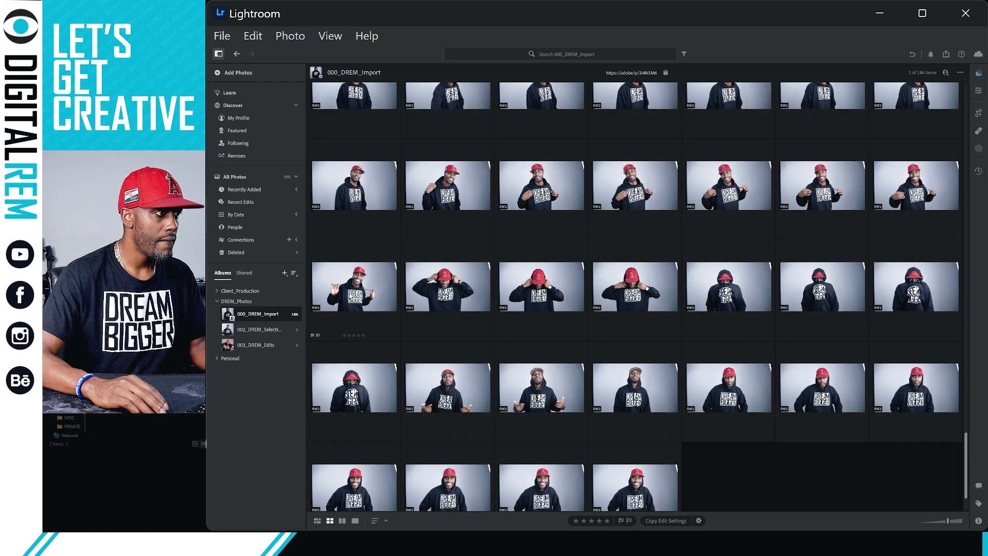
left_click(286, 335)
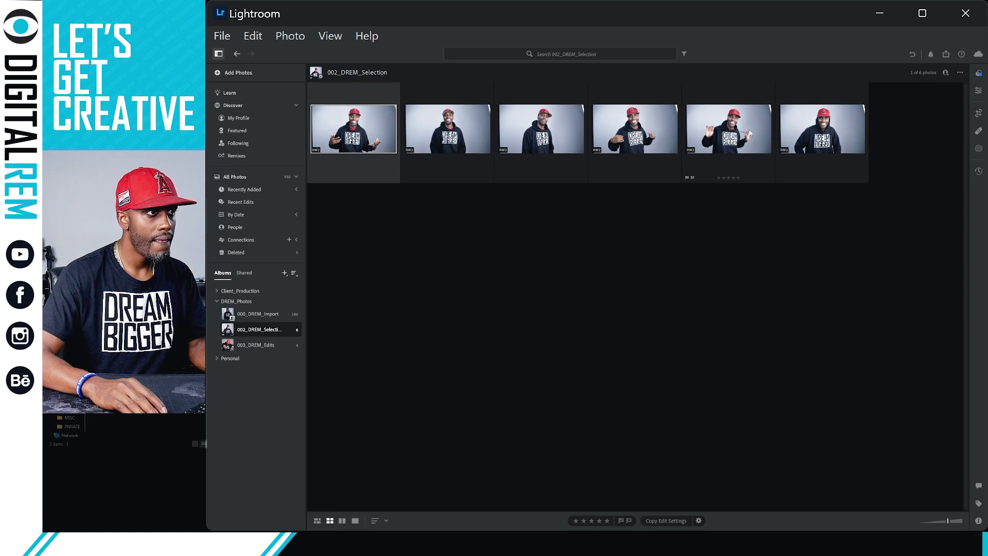
View the first 002_DREM_Selection portrait large, check 003_DREM_Edits, then return to 002_DREM_Selection.
double_click(367, 135)
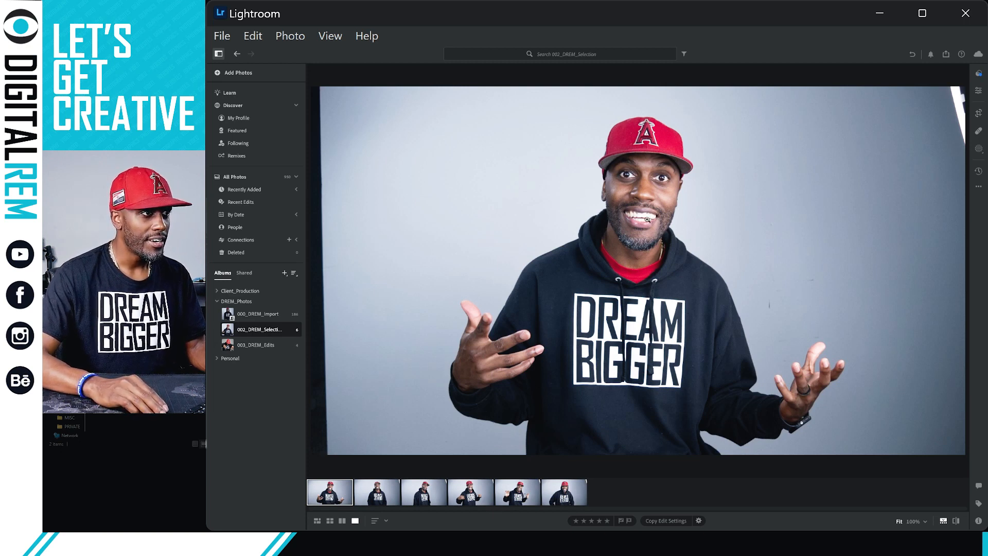
left_click(265, 345)
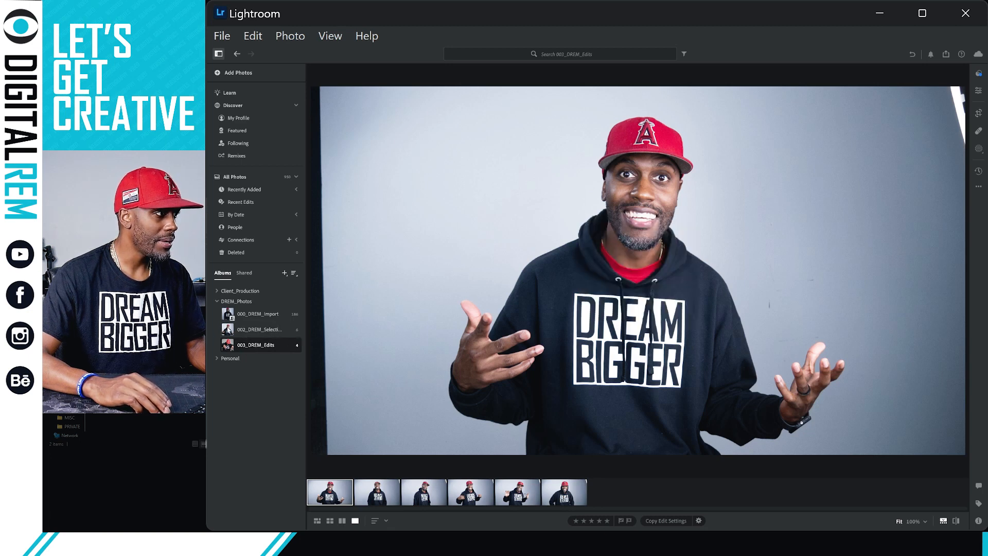
left_click(258, 335)
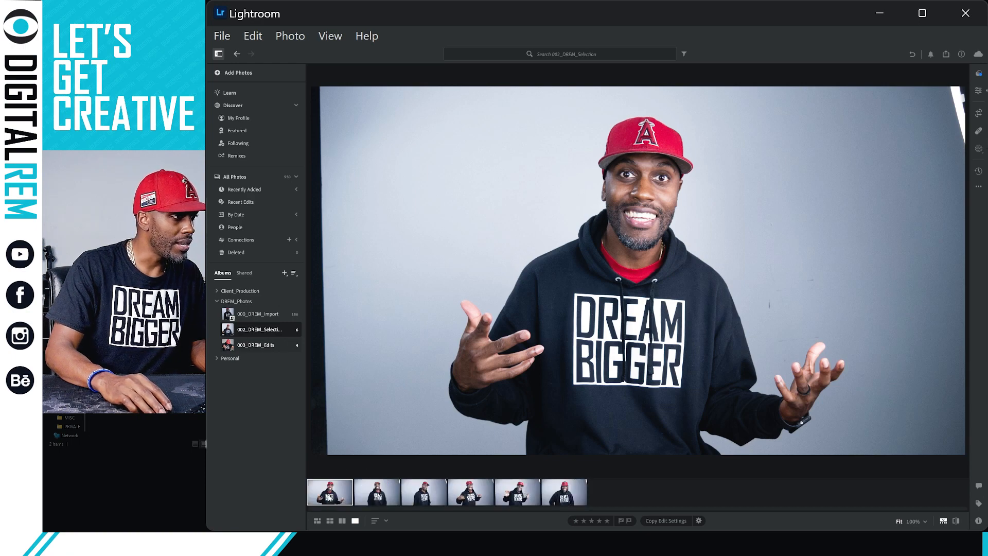
Switch to the 003_DREM_Edits album and show its four portraits in Square Grid view.
right_click(324, 499)
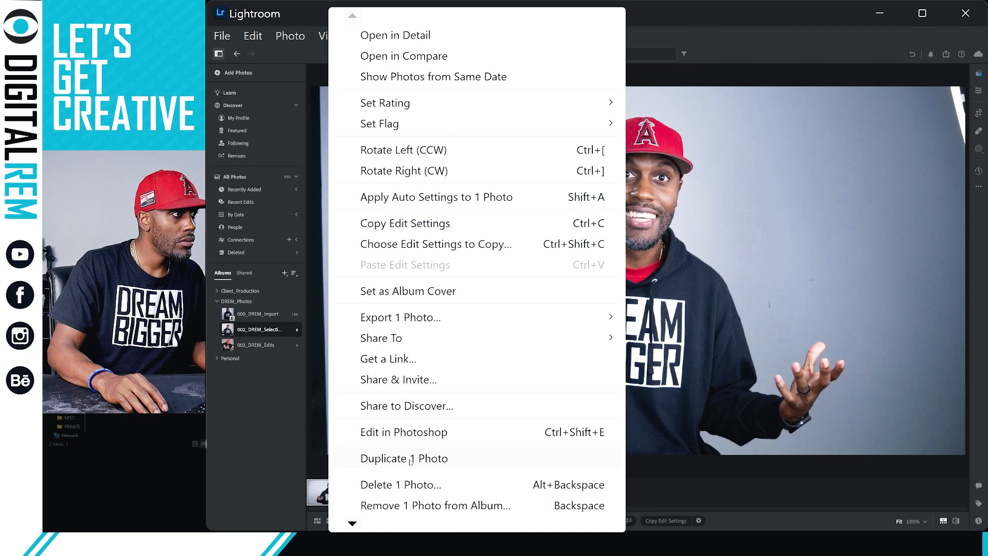
left_click(239, 391)
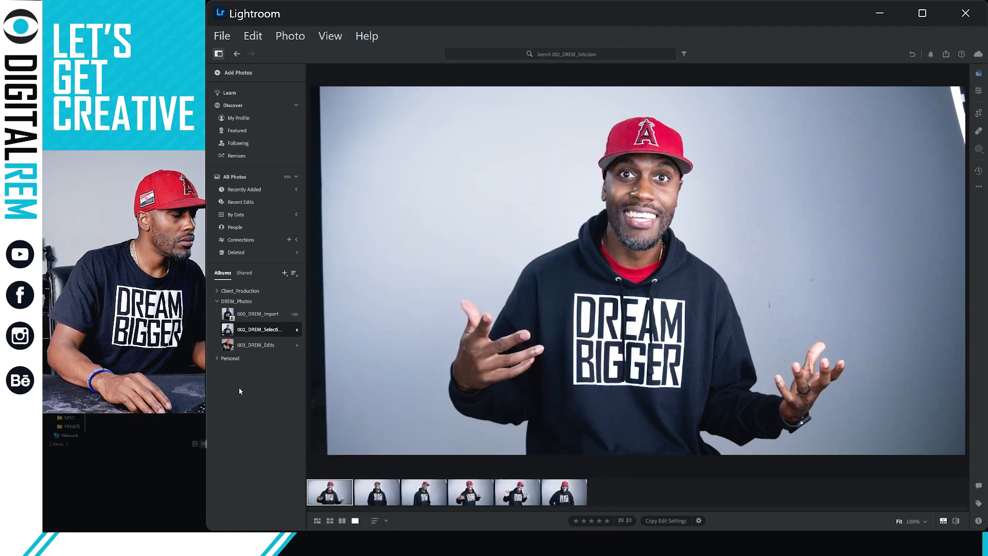
left_click(252, 345)
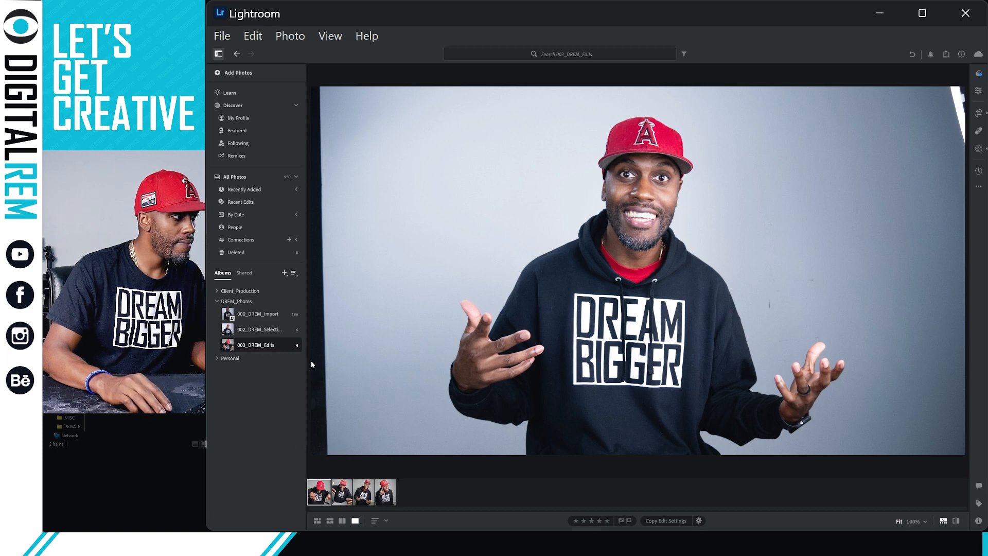
right_click(284, 345)
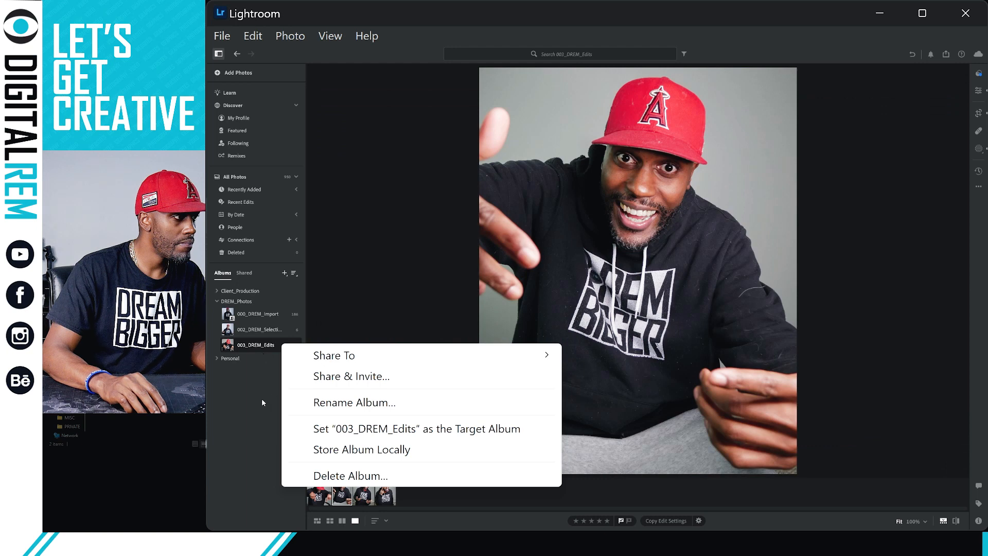
left_click(253, 403)
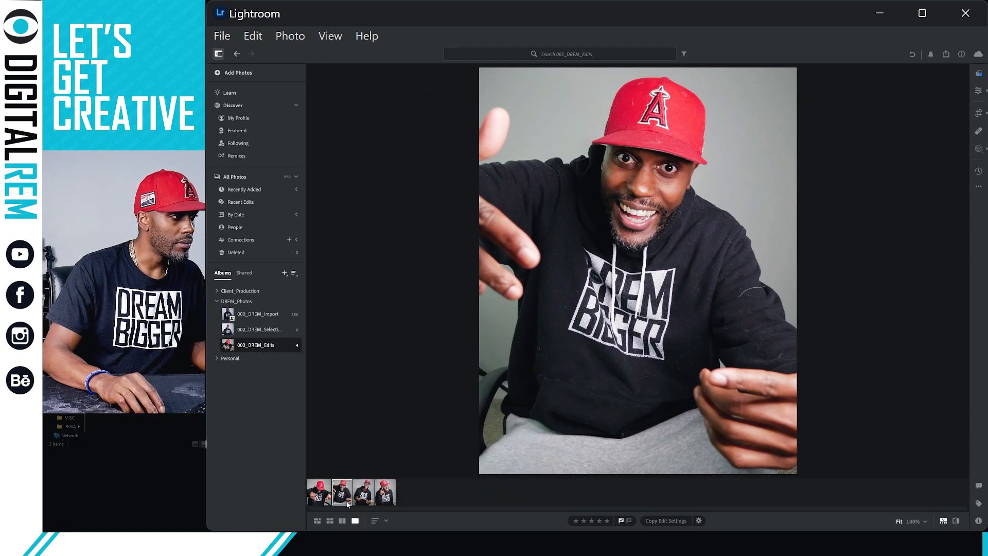
left_click(332, 522)
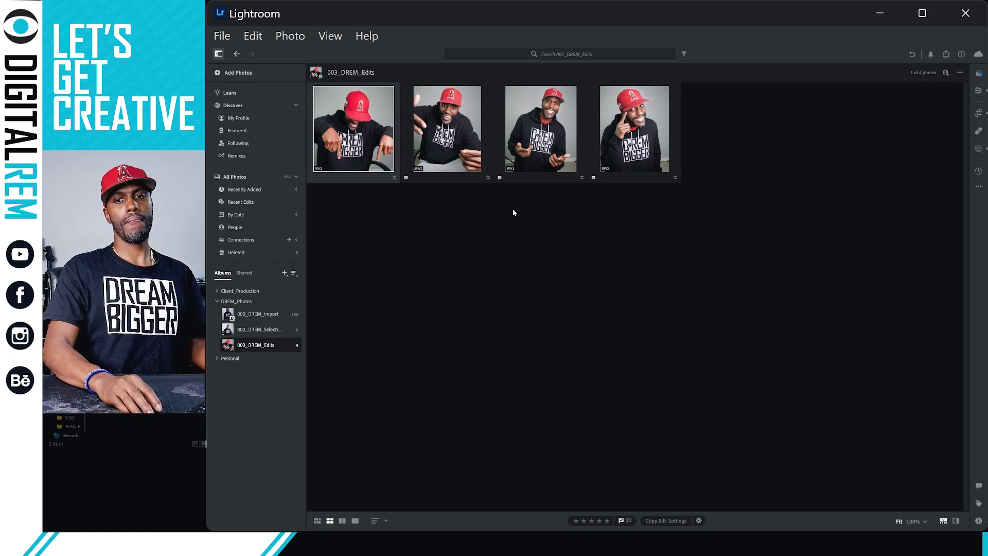
Select all four 003_DREM_Edits photos with Ctrl+A and open the album's ... options menu.
key("ctrl+a")
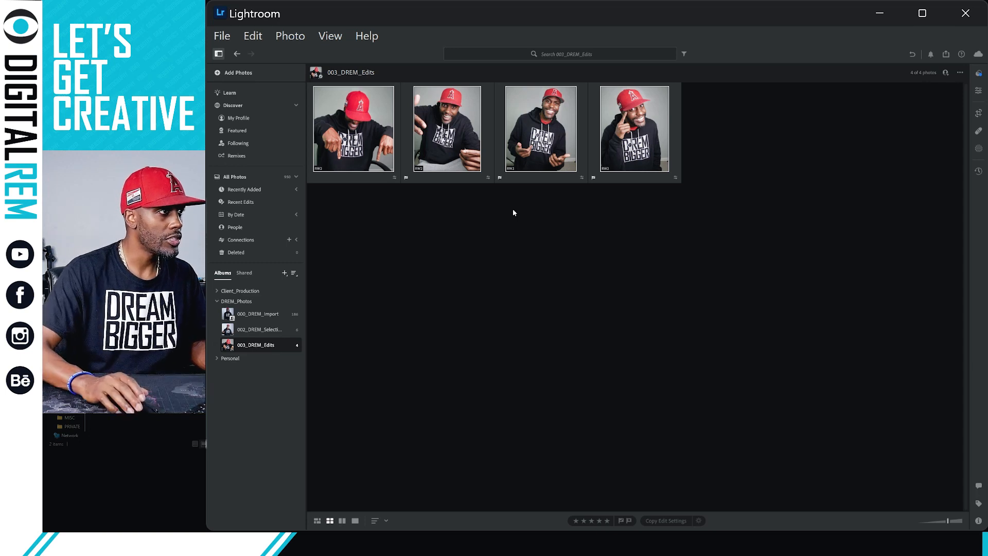
key("ctrl+d")
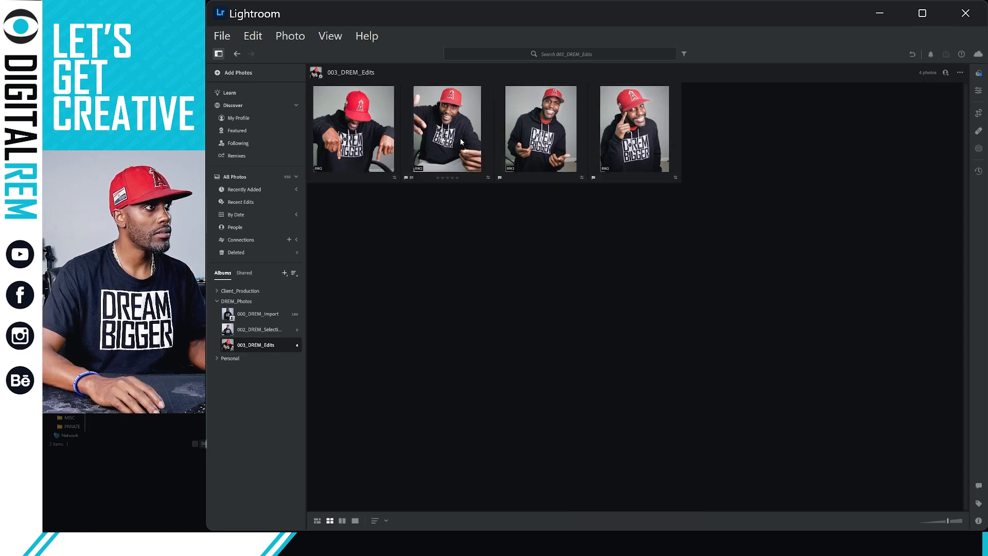
right_click(460, 138)
left_click(447, 239)
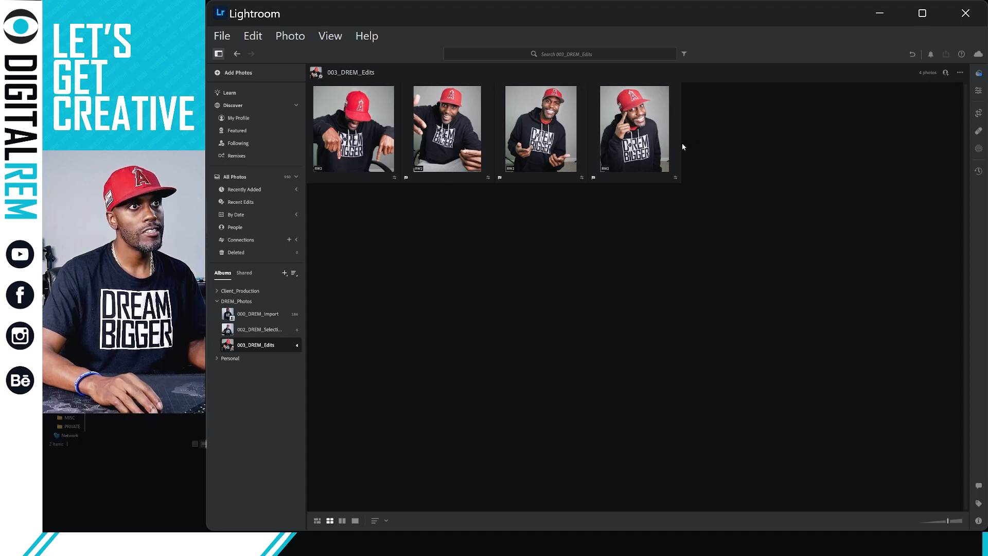
key("ctrl+a")
left_click(960, 73)
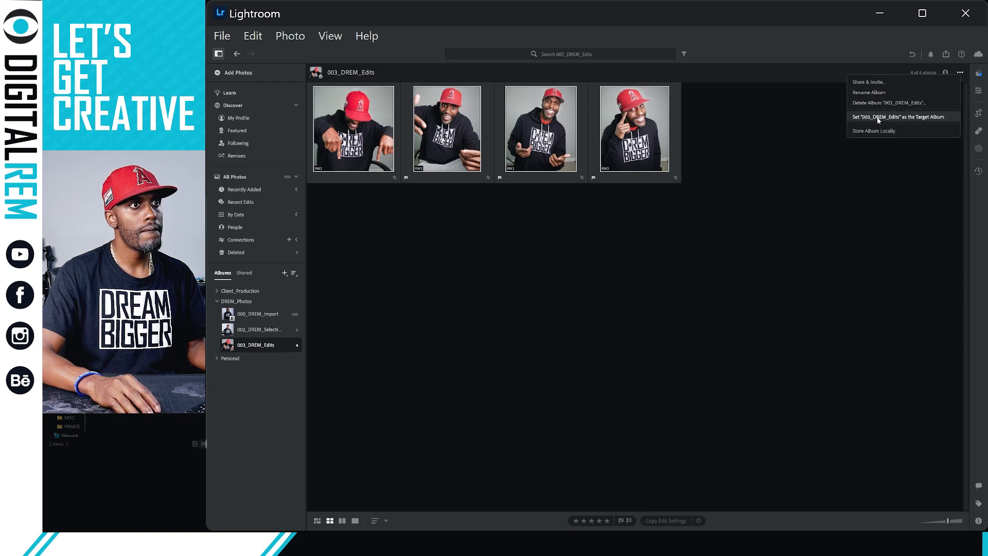
Delete the four selected portraits with Delete 4 Photos and confirm, emptying 003_DREM_Edits.
left_click(518, 128)
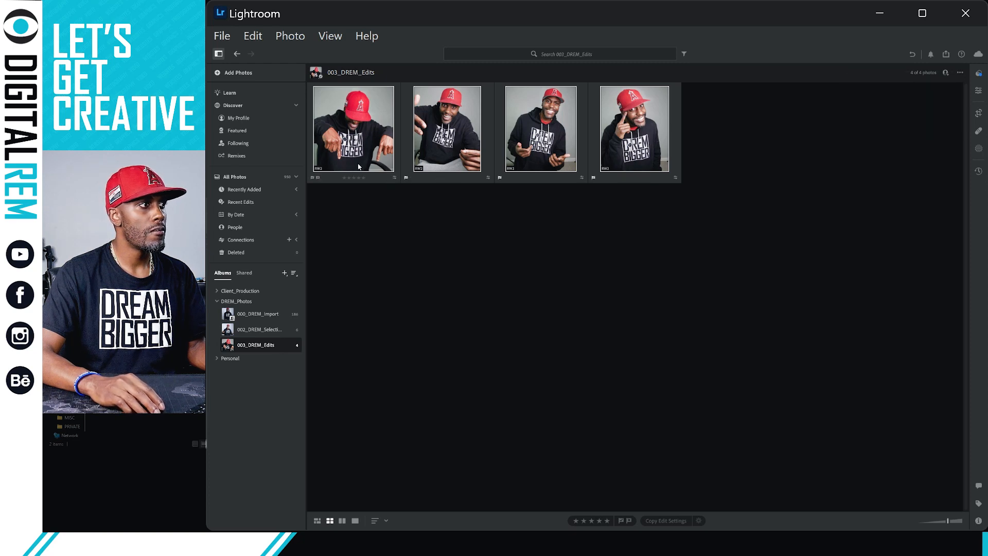
right_click(357, 121)
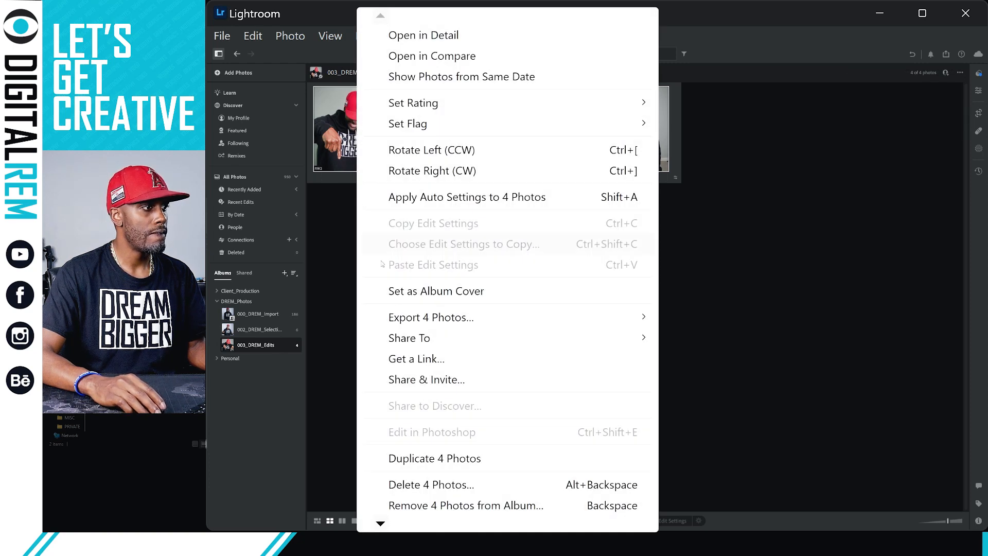
left_click(444, 485)
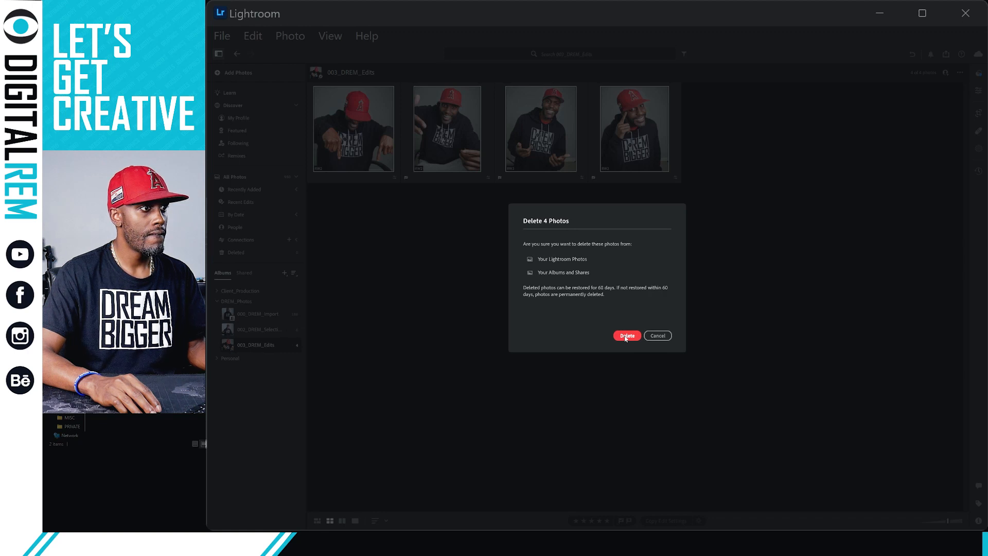
left_click(627, 336)
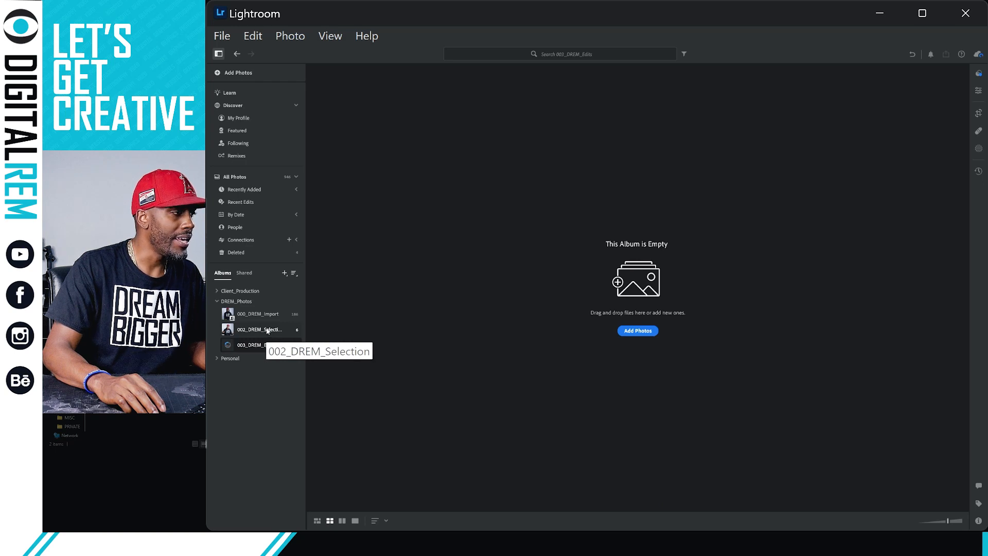
Duplicate the first 002_DREM_Selection portrait and drag it into the 003_DREM_Edits album.
left_click(267, 331)
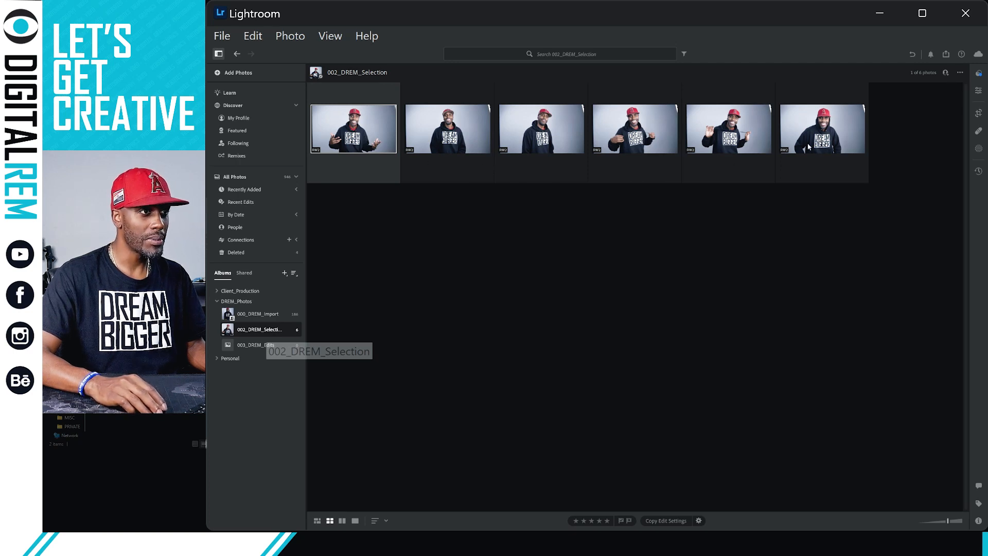
double_click(857, 150)
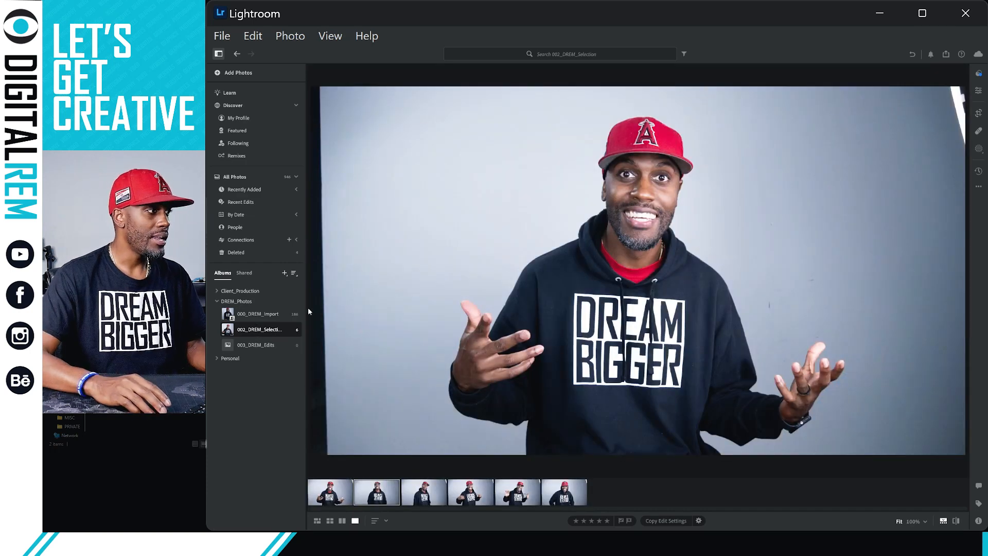
right_click(350, 299)
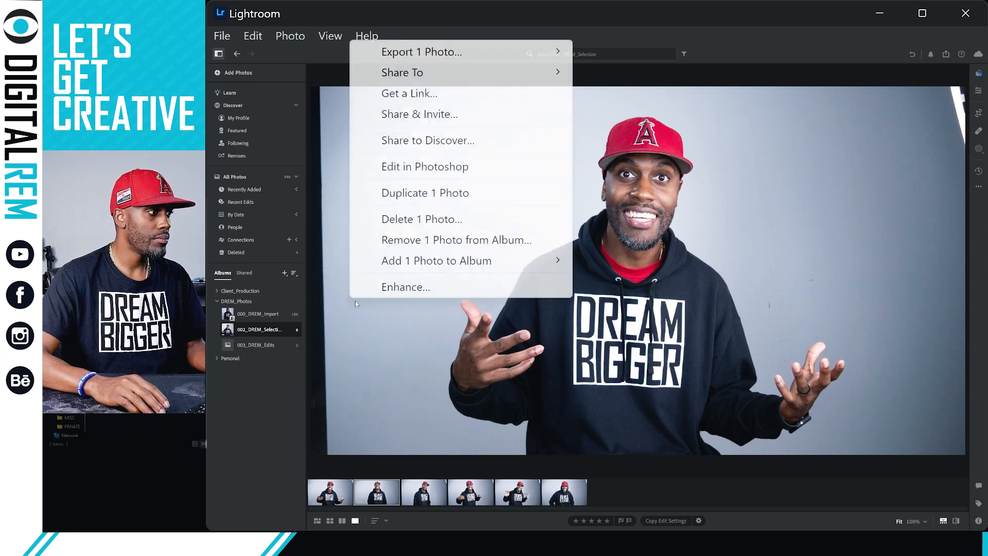
left_click(423, 194)
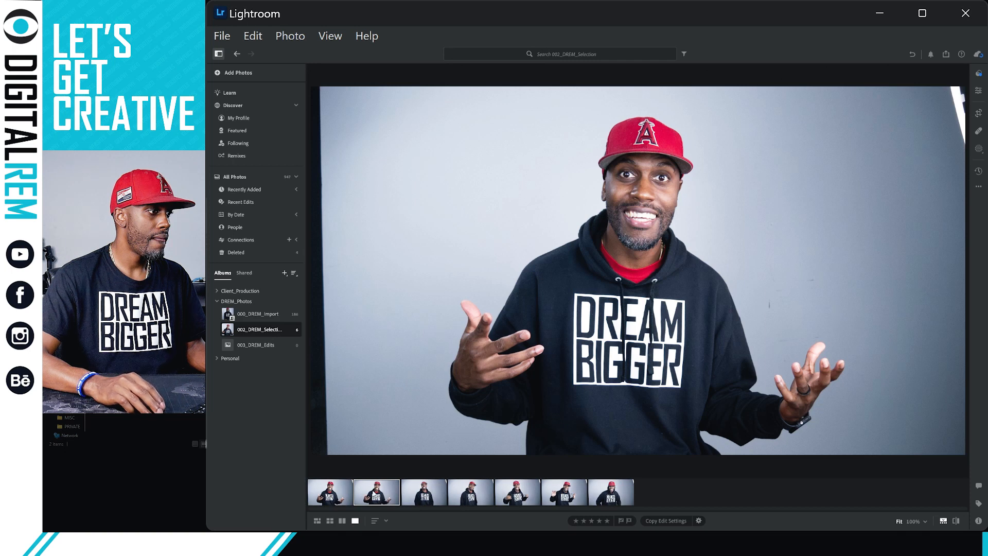
left_click_drag(291, 397, 252, 347)
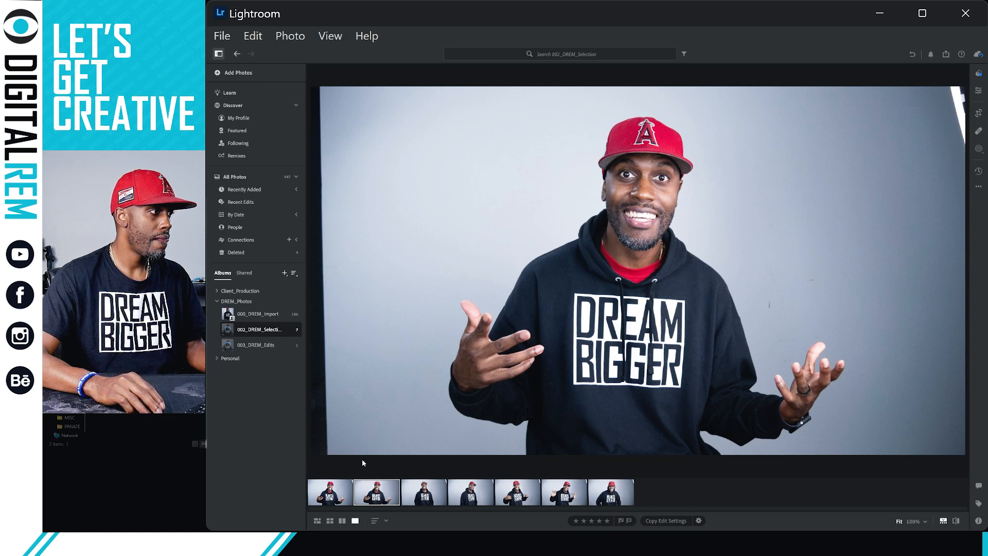
Delete the duplicate portrait so 002_DREM_Selection holds six photos, then open the empty 003_DREM_Edits album.
right_click(374, 487)
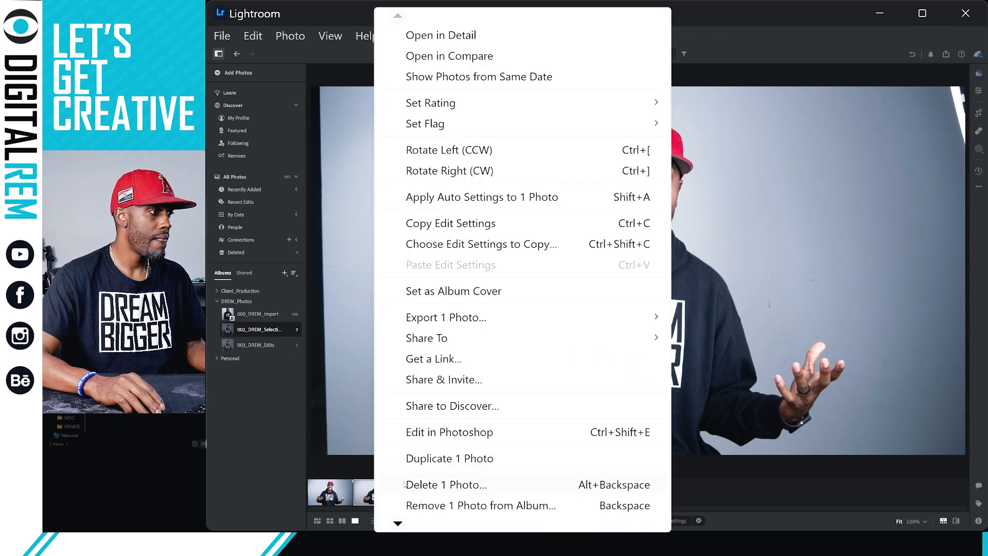
left_click(404, 484)
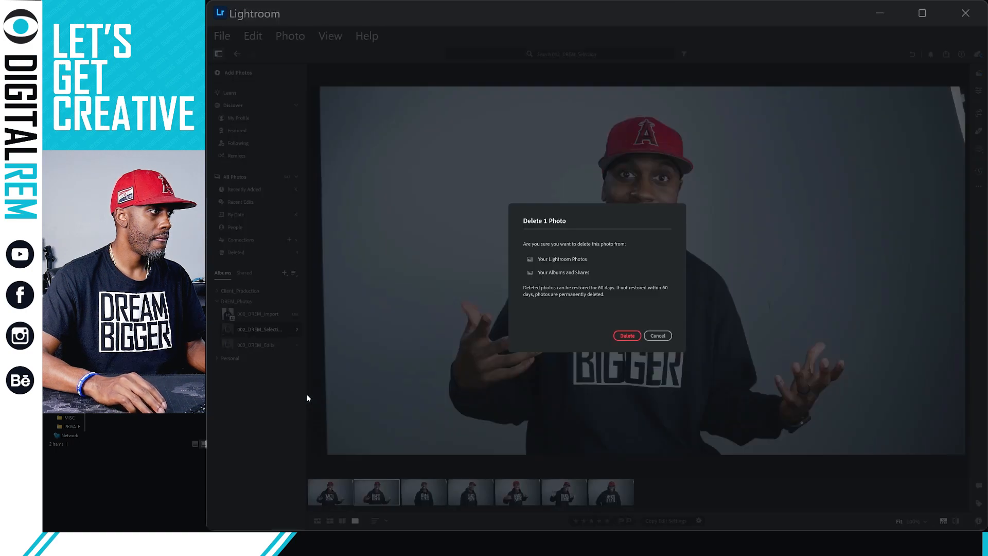
left_click(627, 336)
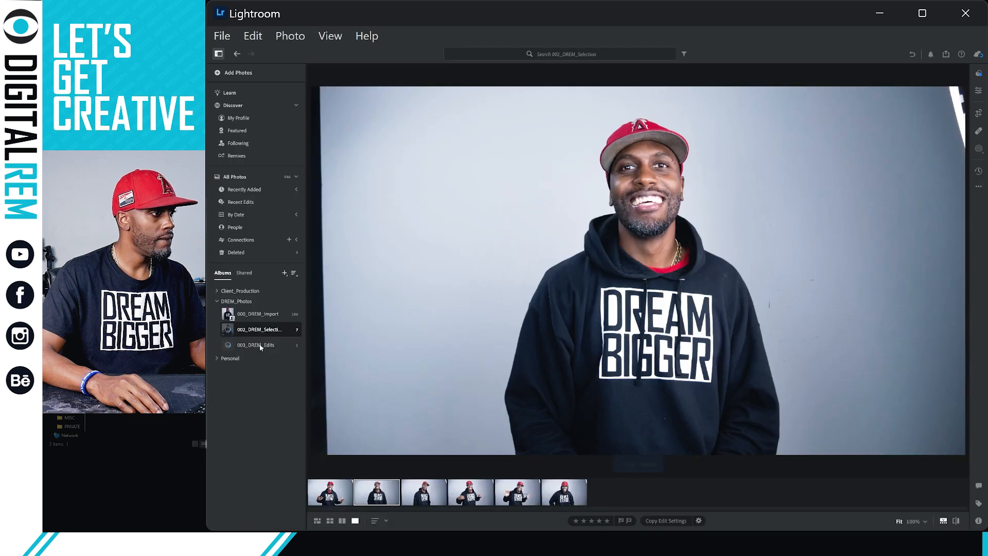
left_click(261, 346)
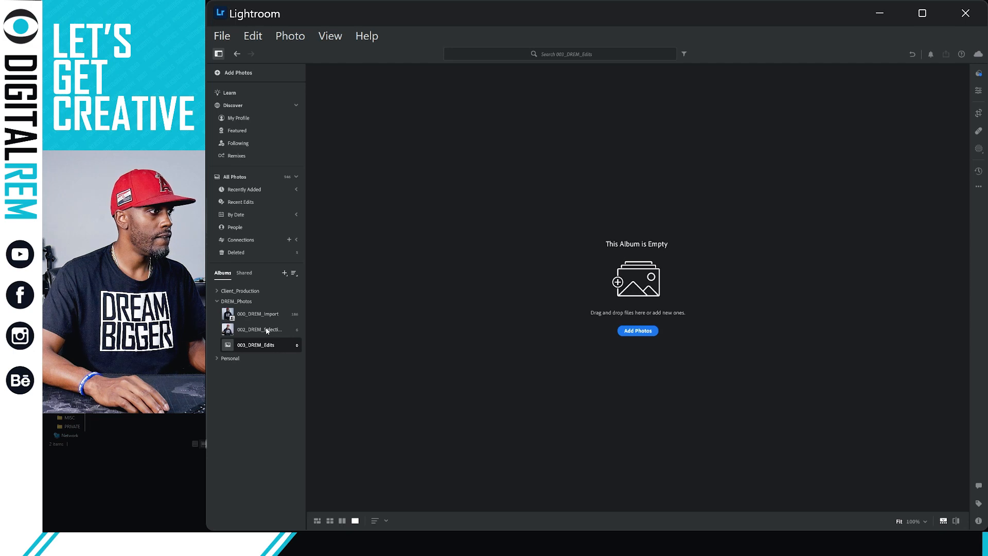
Back in 002_DREM_Selection, check the first portrait at 100%, then duplicate it as a seventh photo.
left_click(268, 330)
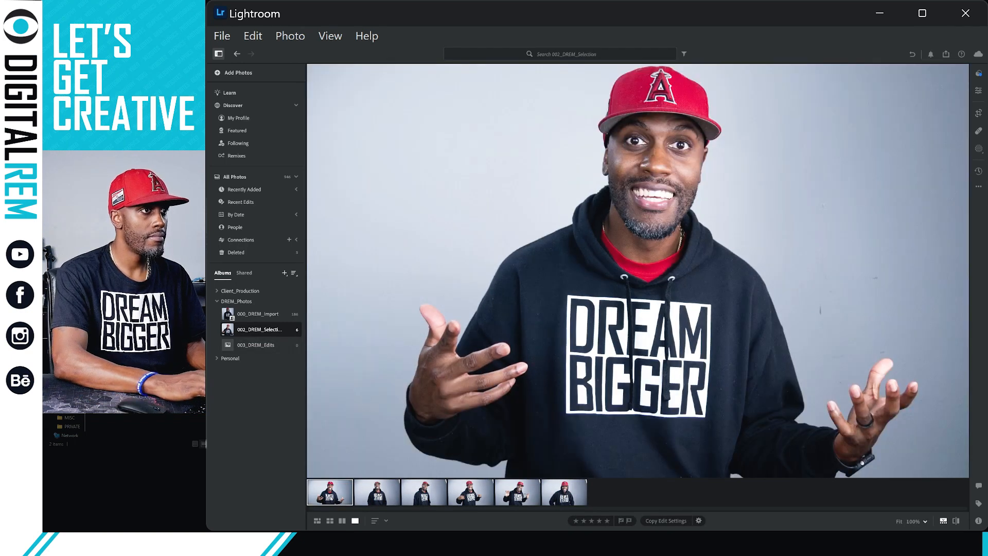
left_click(363, 327)
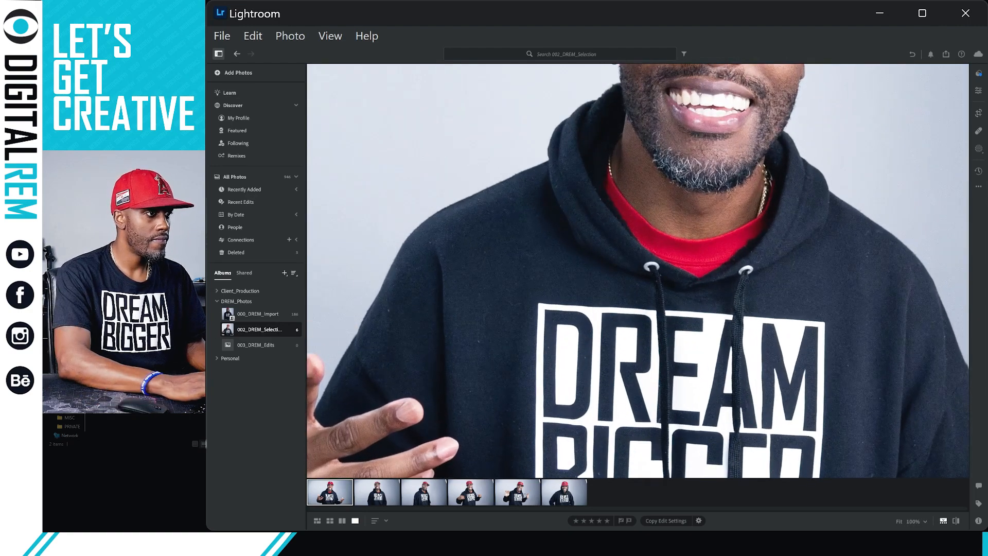
key("z")
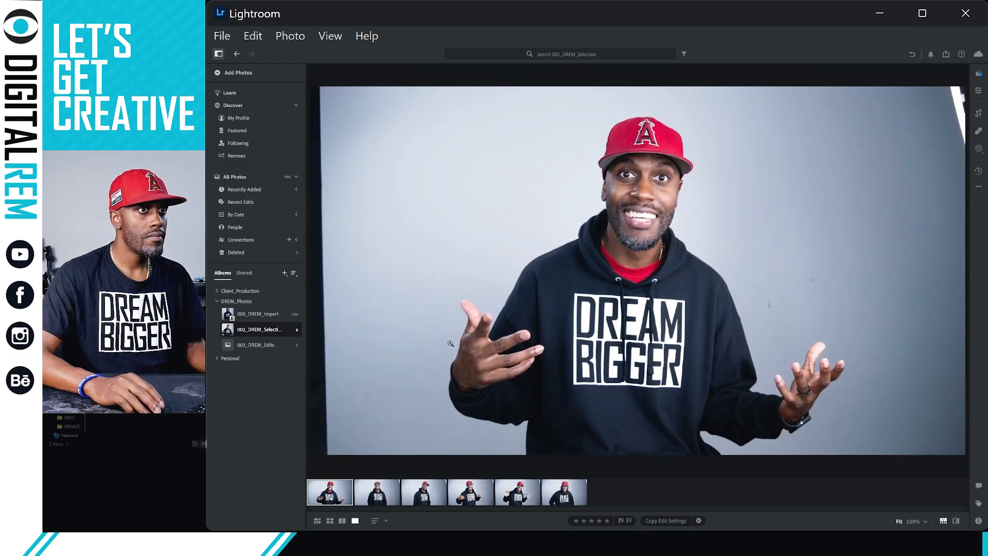
right_click(364, 329)
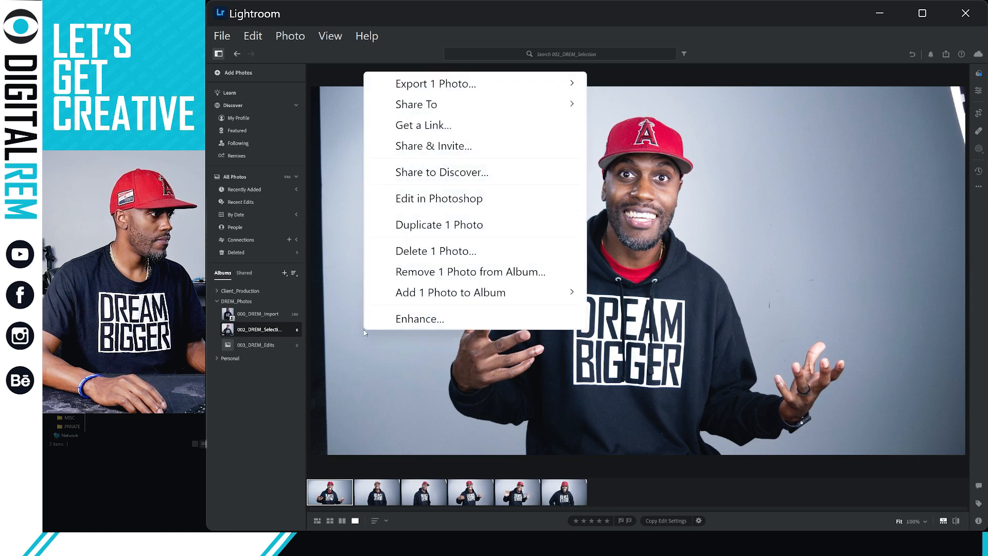
mouse_move(427, 296)
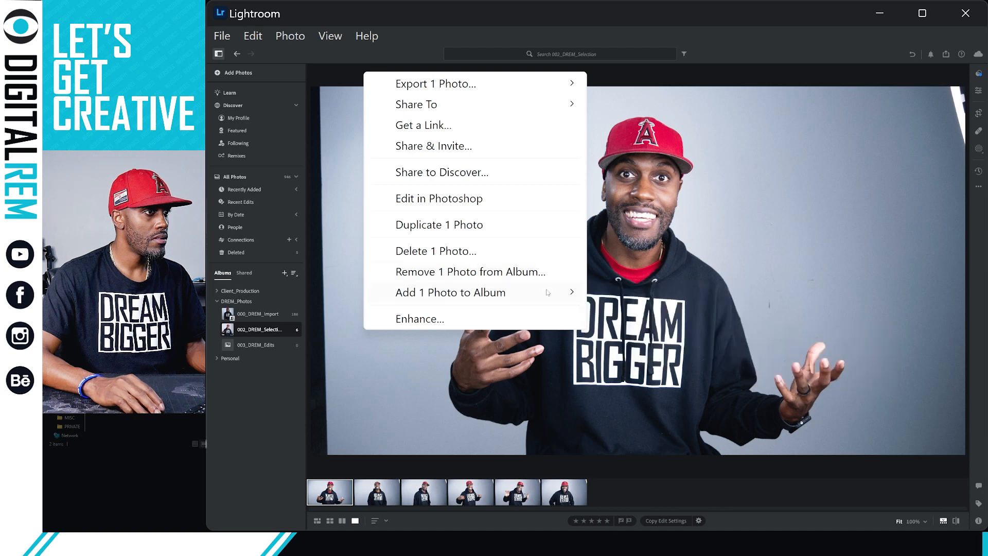
mouse_move(647, 337)
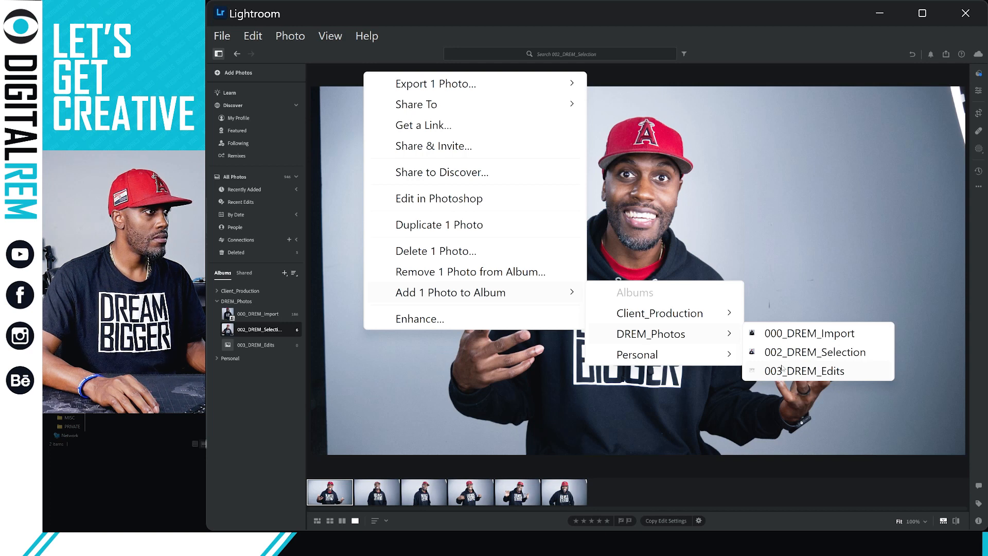
left_click(512, 230)
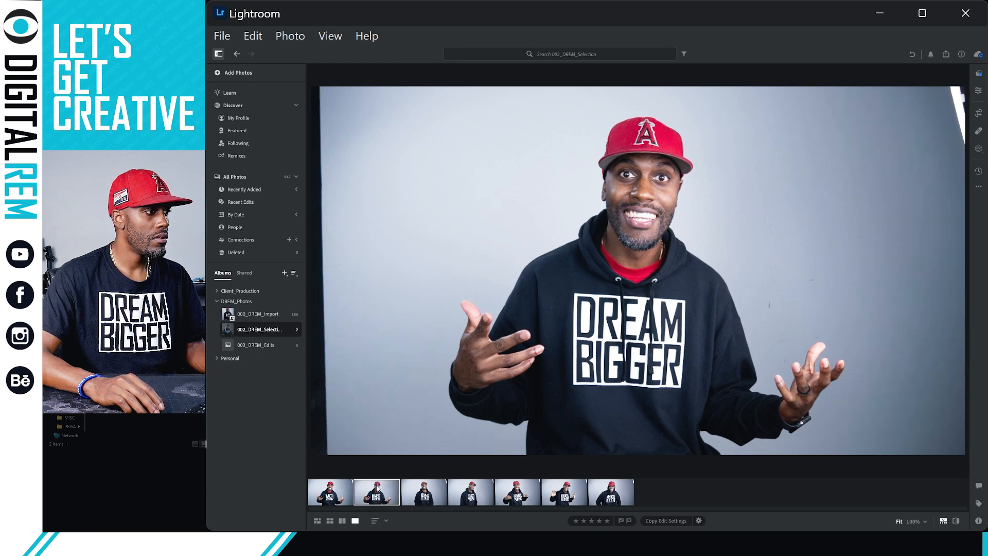
Drag the duplicate portrait onto the 003_DREM_Edits album to add it there.
right_click(377, 502)
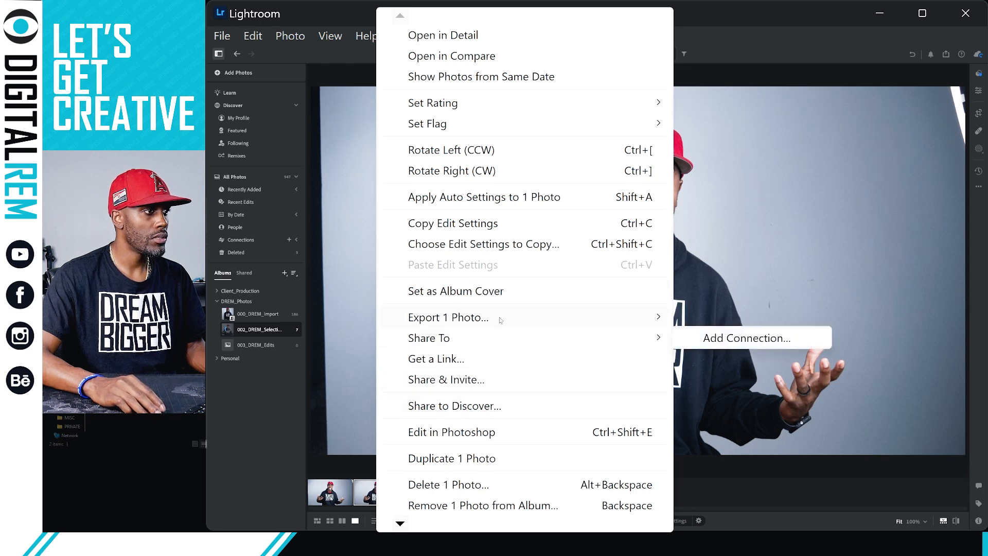
mouse_move(500, 320)
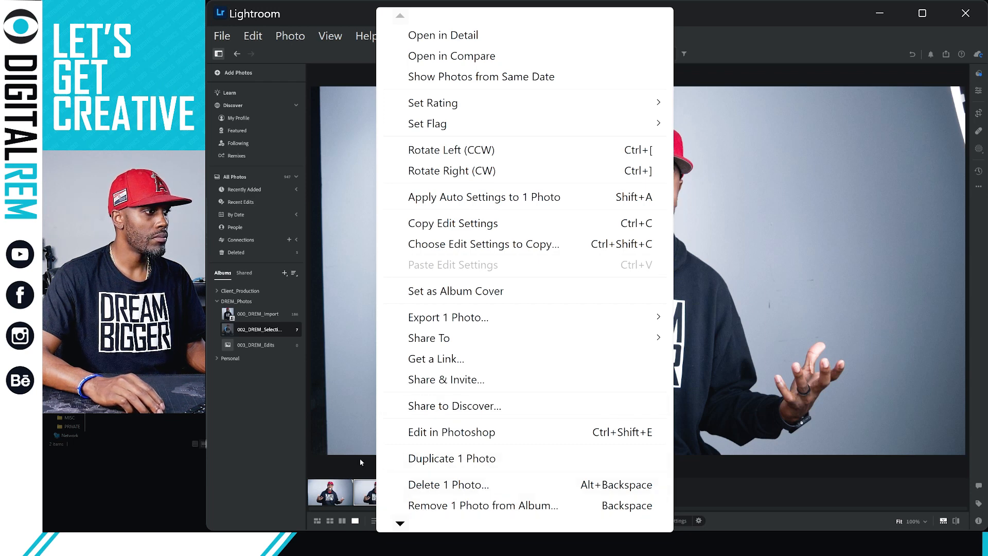
left_click(362, 492)
left_click(257, 345)
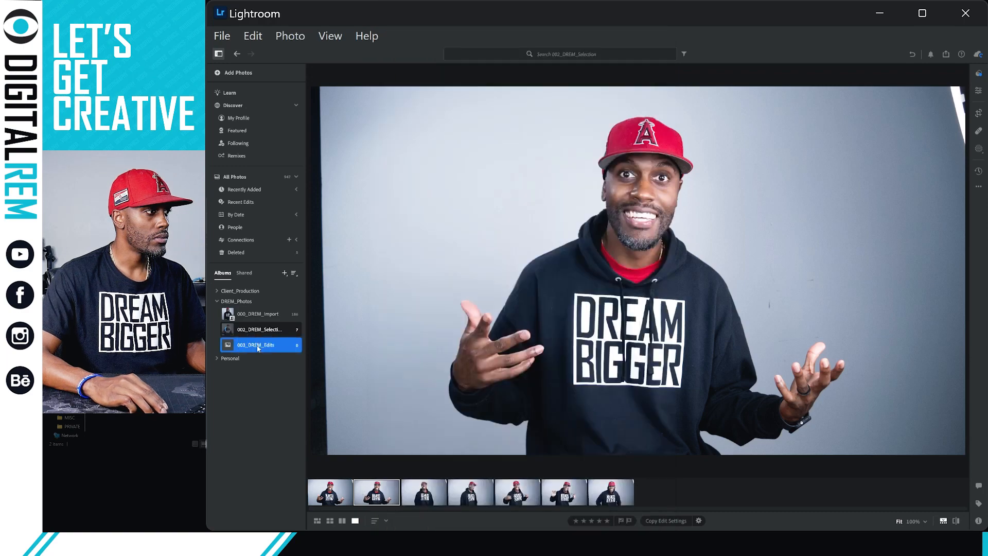
left_click_drag(259, 348, 258, 349)
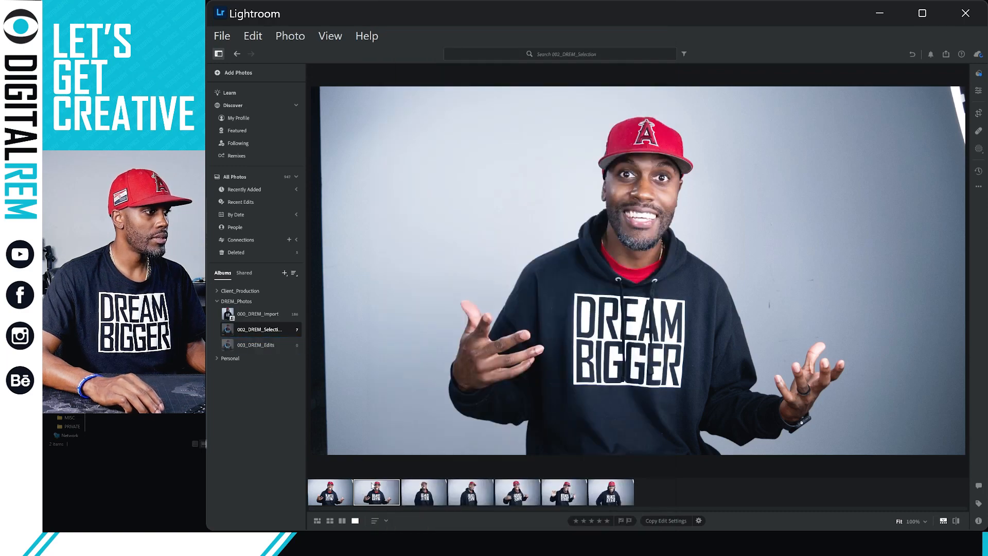
Remove the duplicate portrait from the 002_DREM_Selection album.
right_click(372, 493)
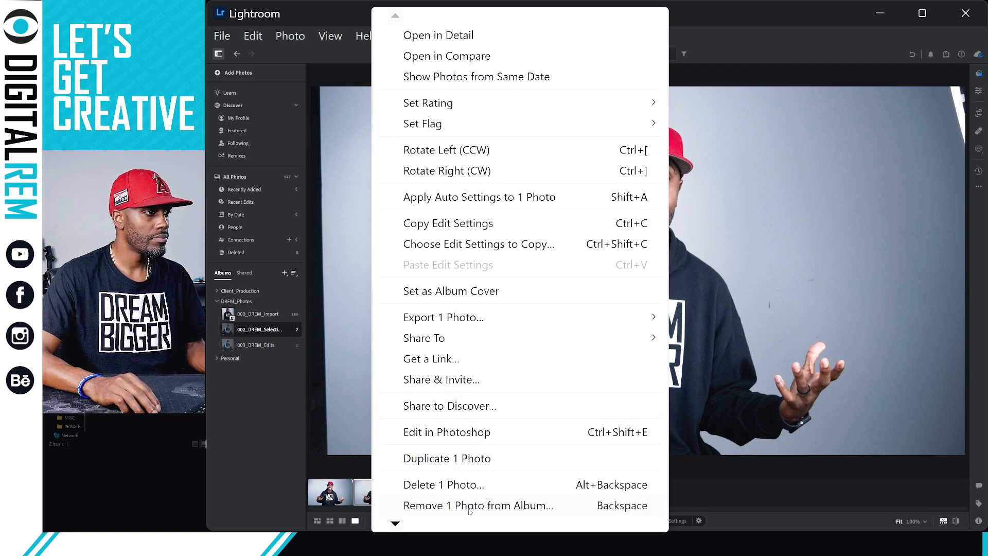
key("Escape")
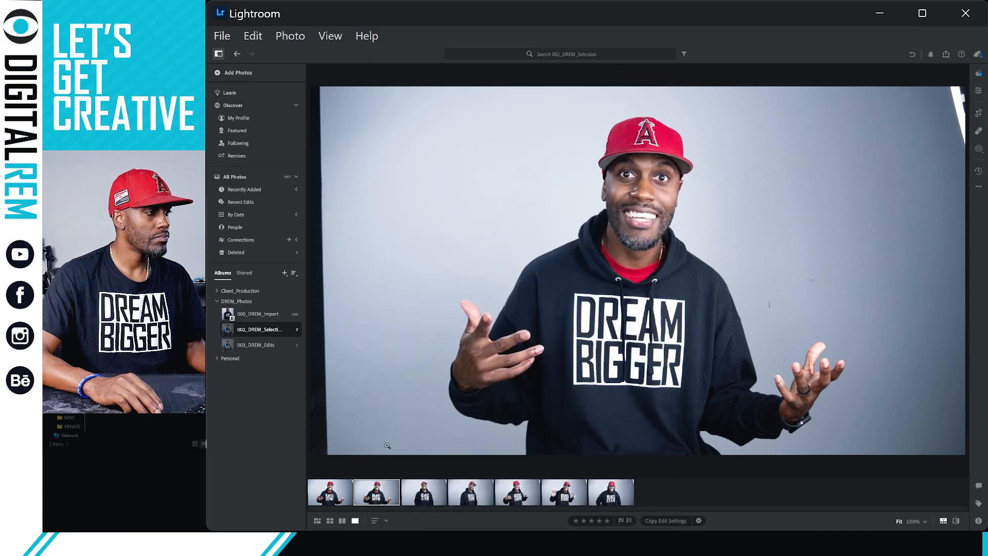
key("Delete")
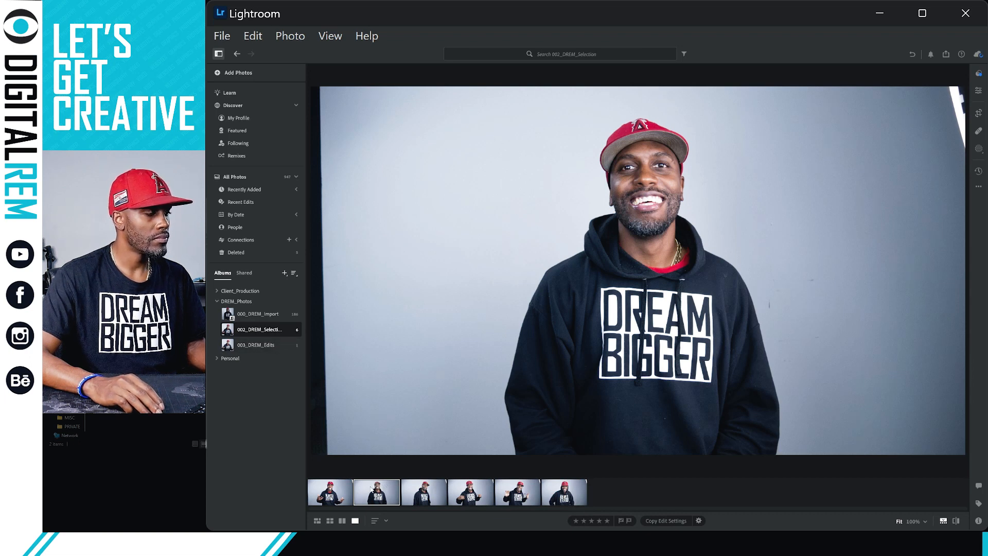
Switch between albums until 003_DREM_Edits loads, showing its single duplicated portrait.
left_click(282, 348)
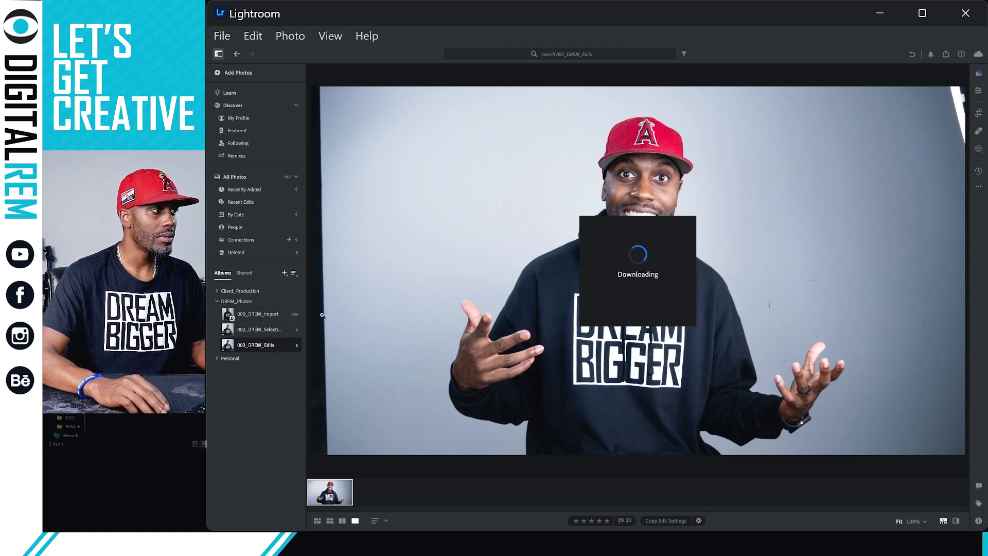
left_click(277, 331)
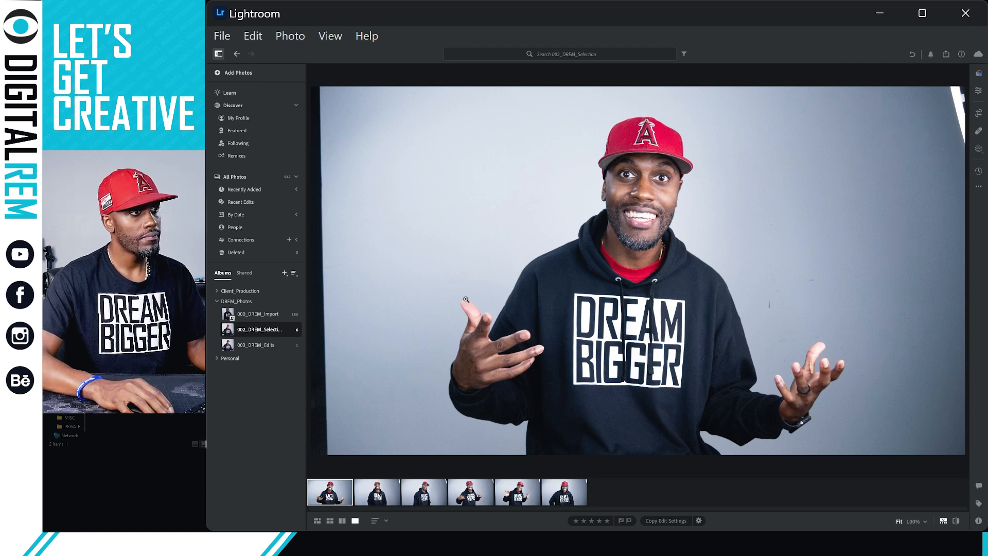
left_click(268, 348)
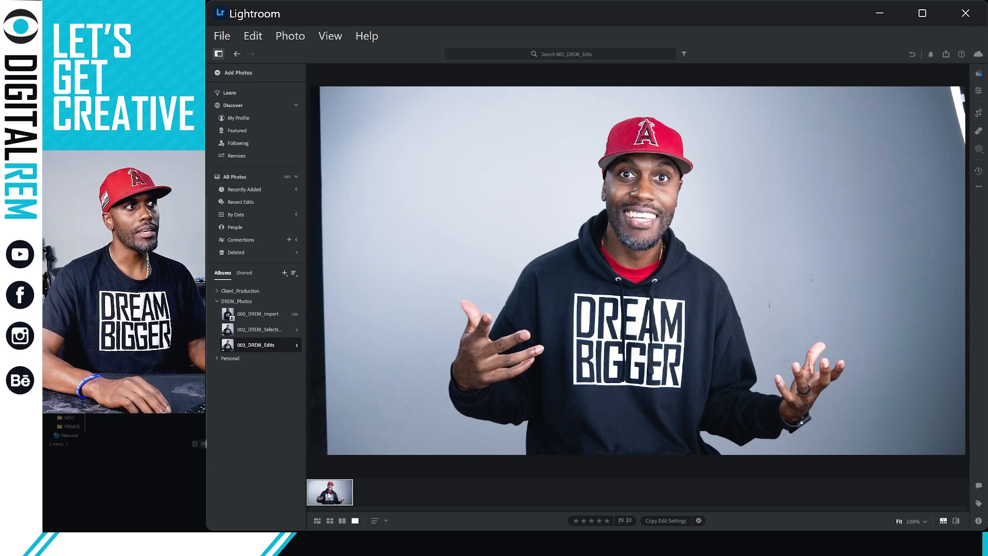
Show the Edit adjustments and set the portrait's Exposure to +0.28.
left_click(980, 94)
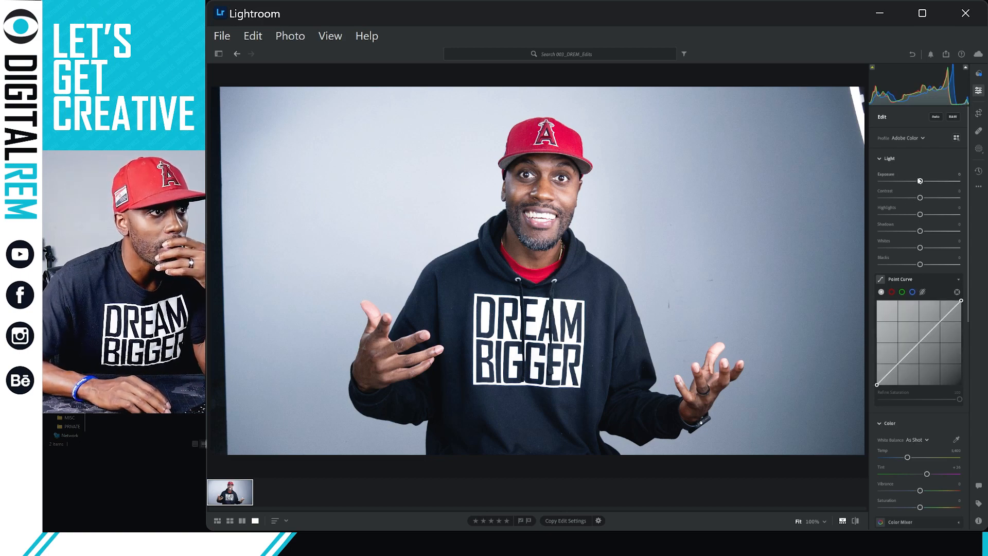
left_click_drag(920, 181, 927, 185)
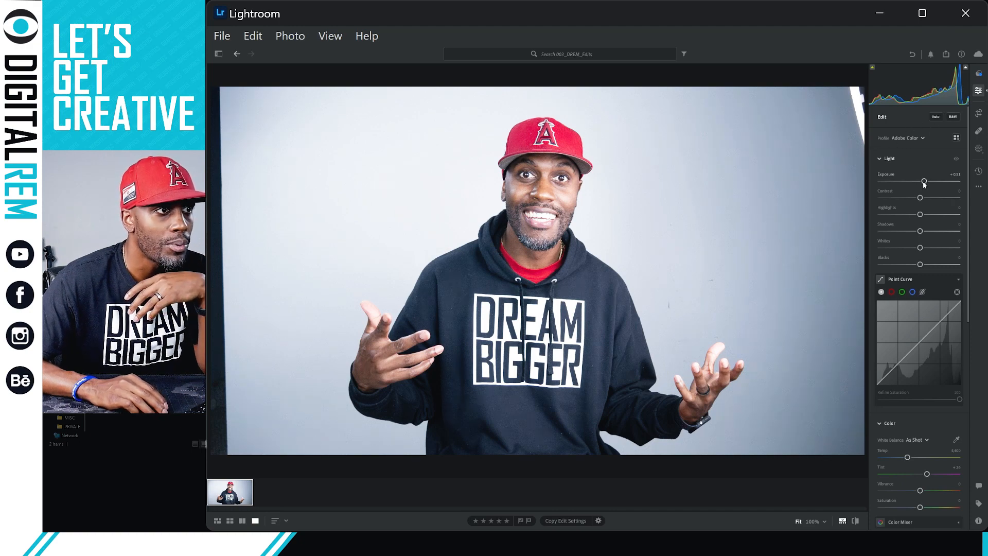
mouse_move(918, 182)
left_mouse_down()
mouse_move(909, 185)
mouse_move(937, 186)
mouse_move(925, 188)
left_mouse_up()
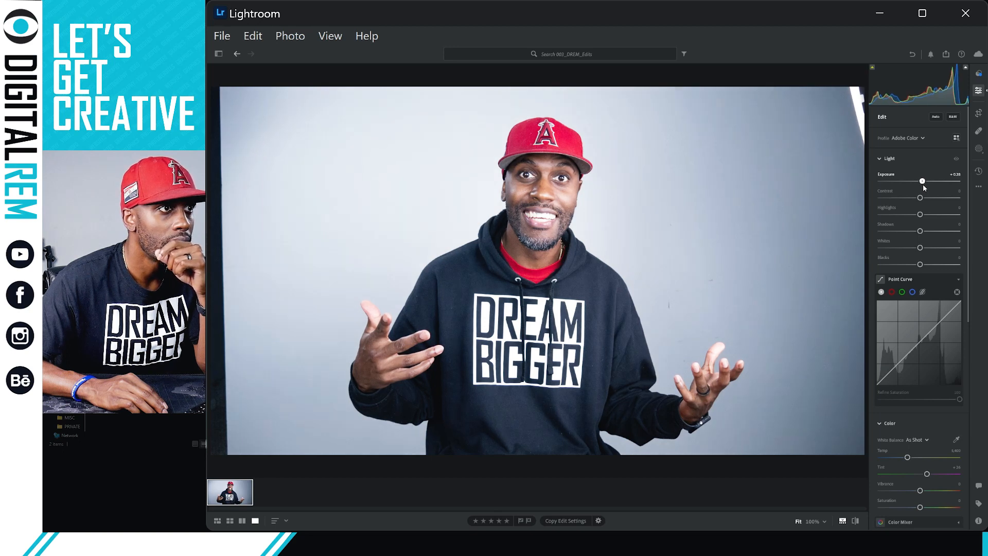
left_click_drag(924, 188, 924, 188)
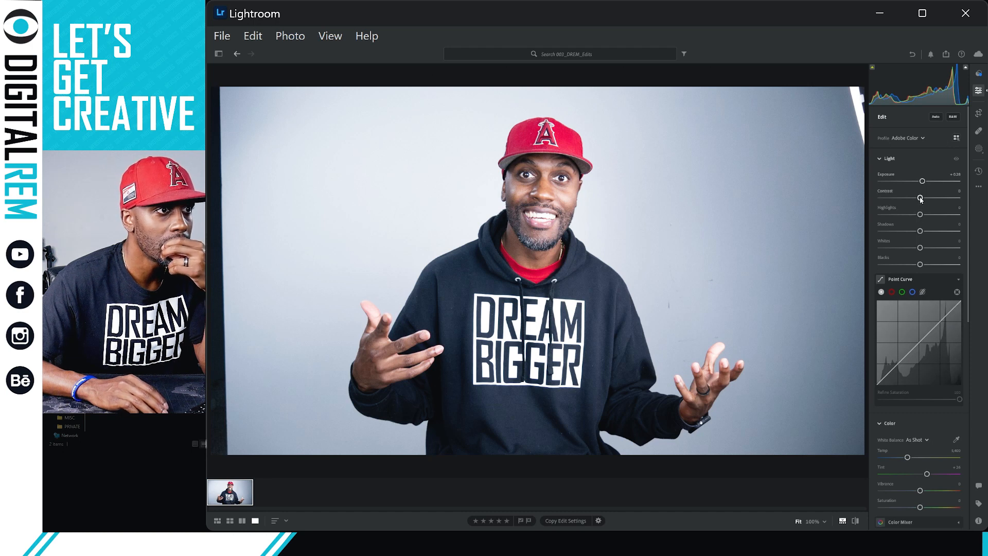
In the Light panel set Contrast +7, Shadows −7, Whites +8 and Blacks −21.
mouse_move(912, 199)
left_mouse_down()
mouse_move(932, 201)
mouse_move(922, 201)
left_mouse_up()
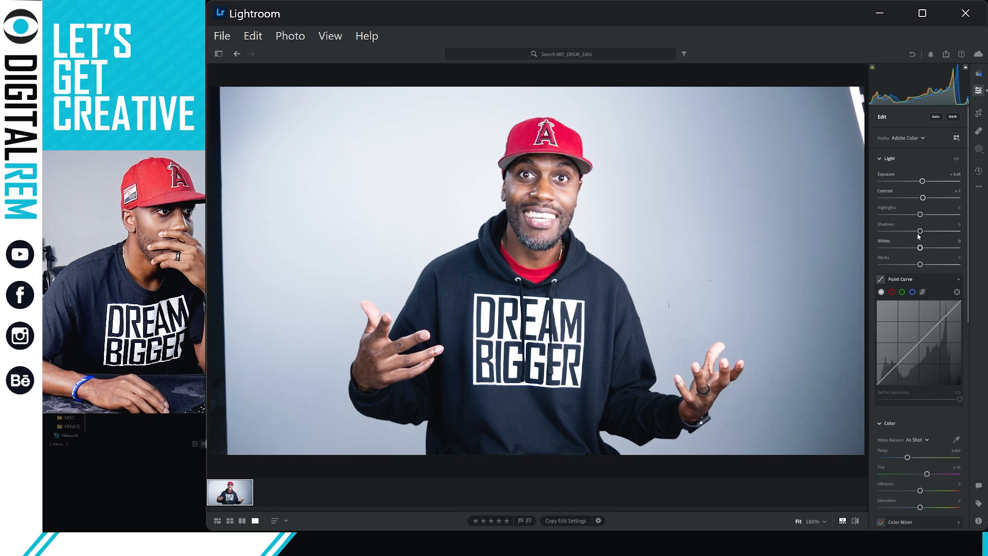
left_click_drag(921, 233, 929, 232)
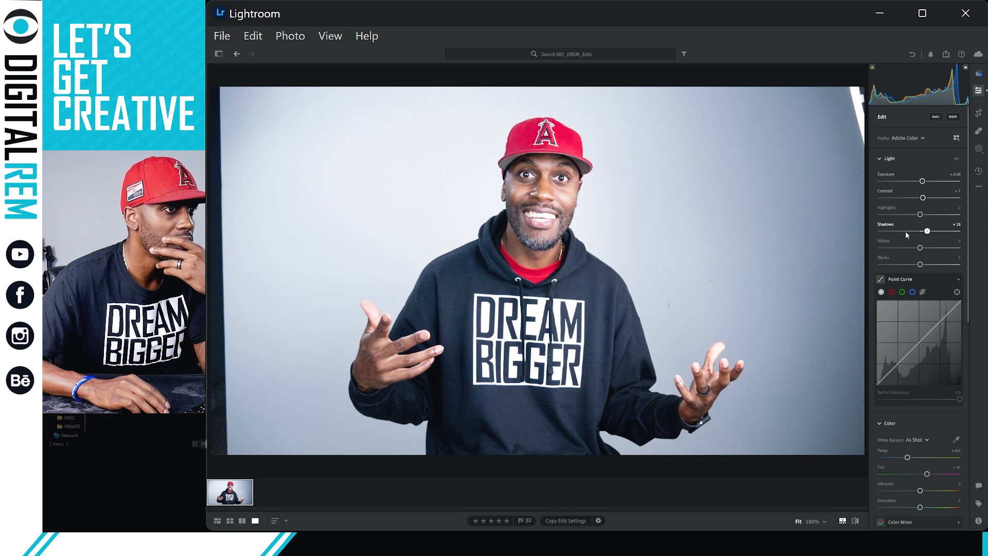
left_click(907, 231)
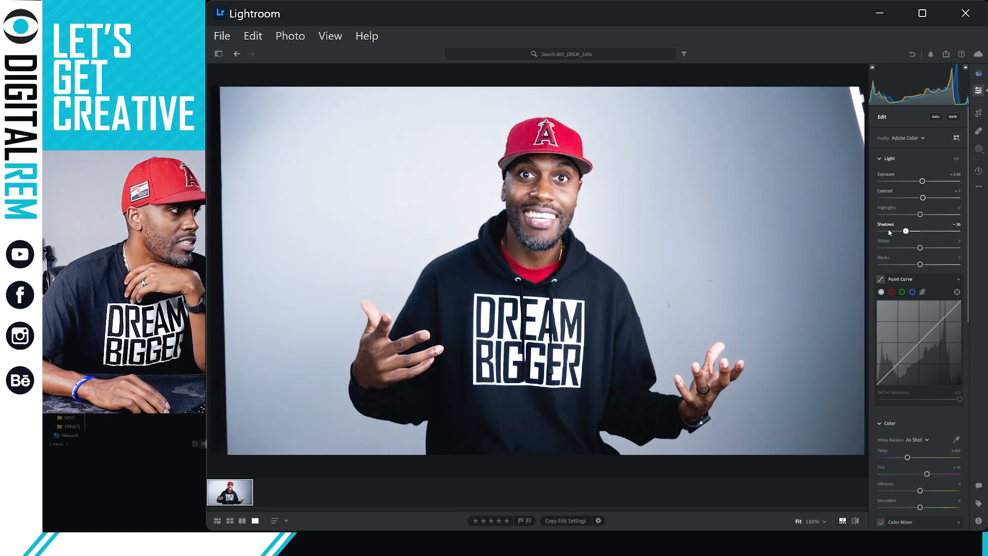
left_click_drag(889, 231, 918, 231)
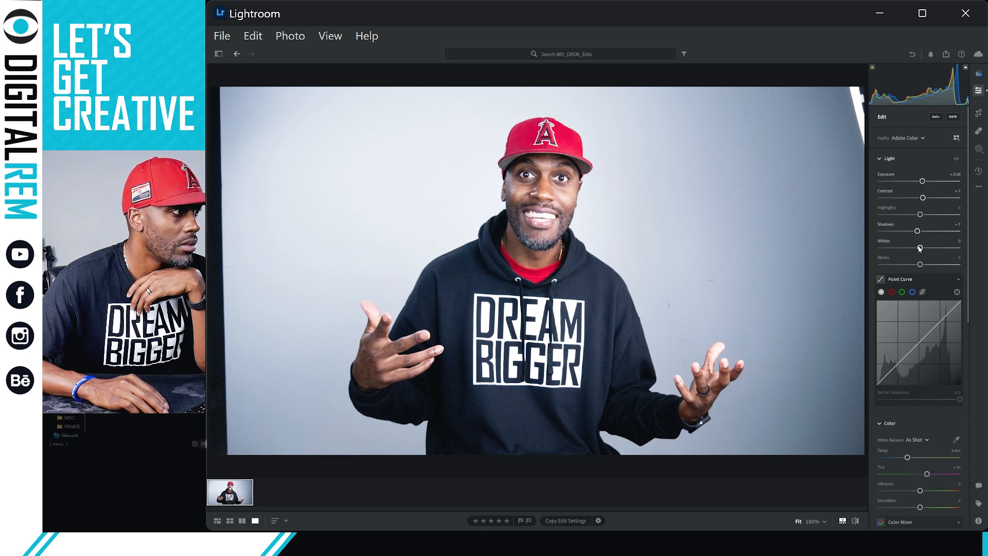
left_click_drag(920, 248, 923, 247)
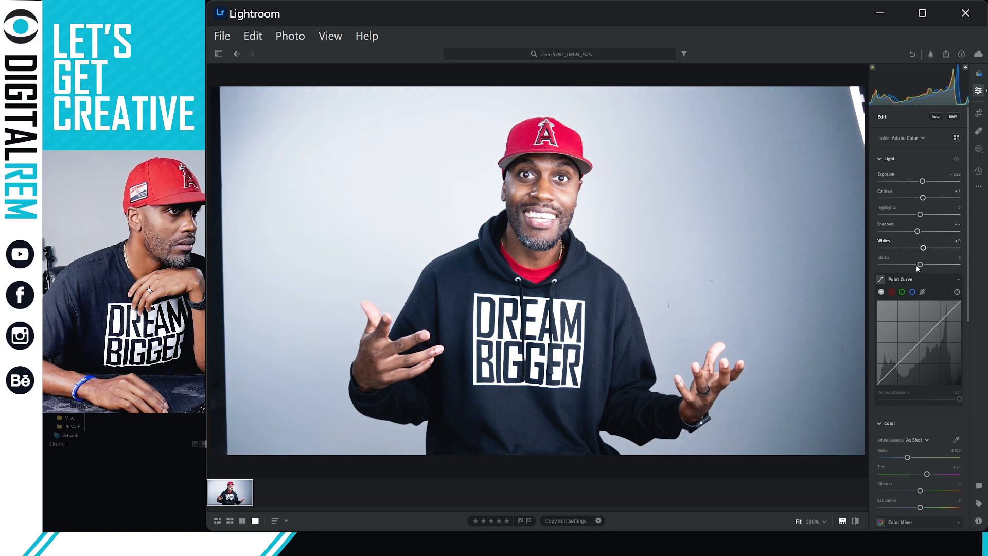
left_click_drag(920, 265, 916, 265)
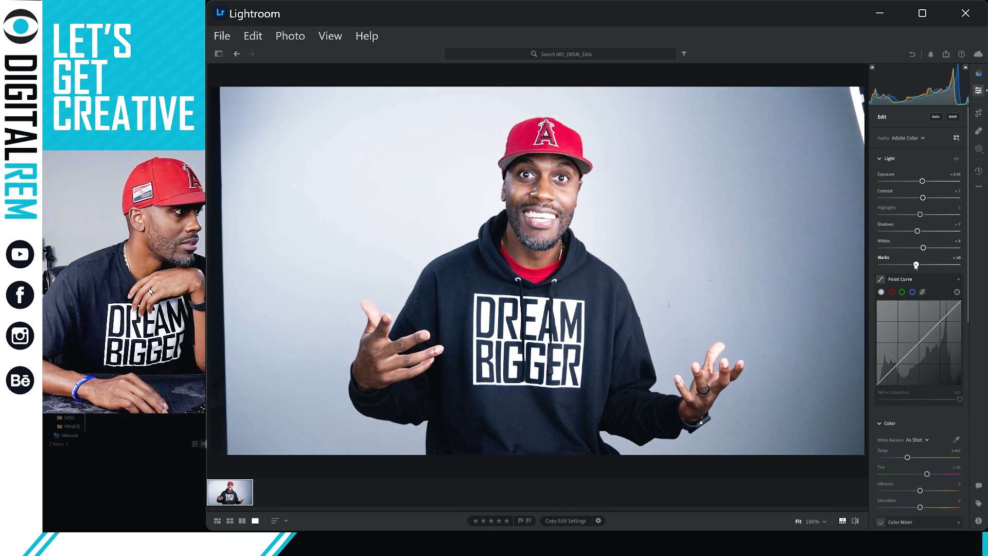
left_click_drag(911, 268, 912, 265)
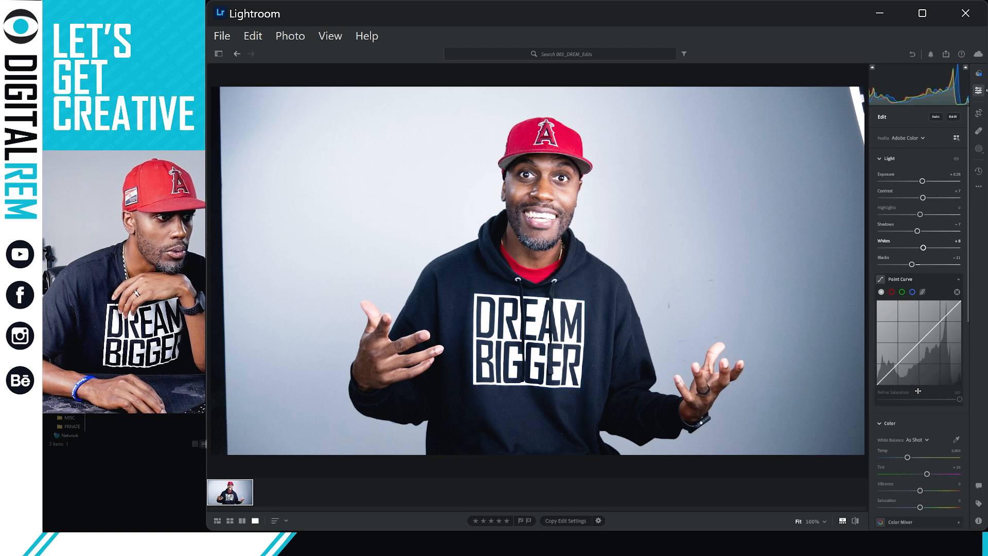
In the Color panel set Vibrance to +8 and Saturation to +4.
scroll(916, 437, "down", 2)
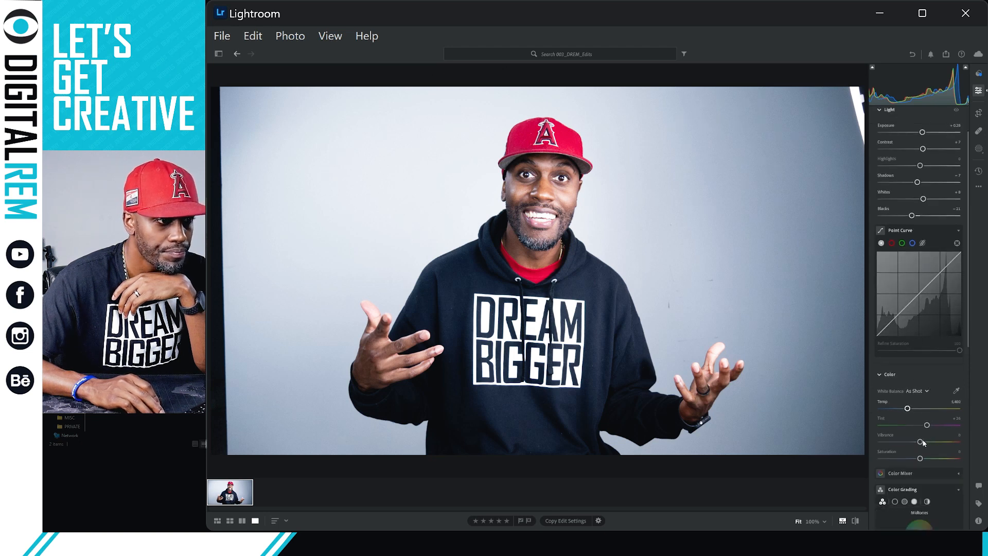
left_click_drag(921, 442, 924, 442)
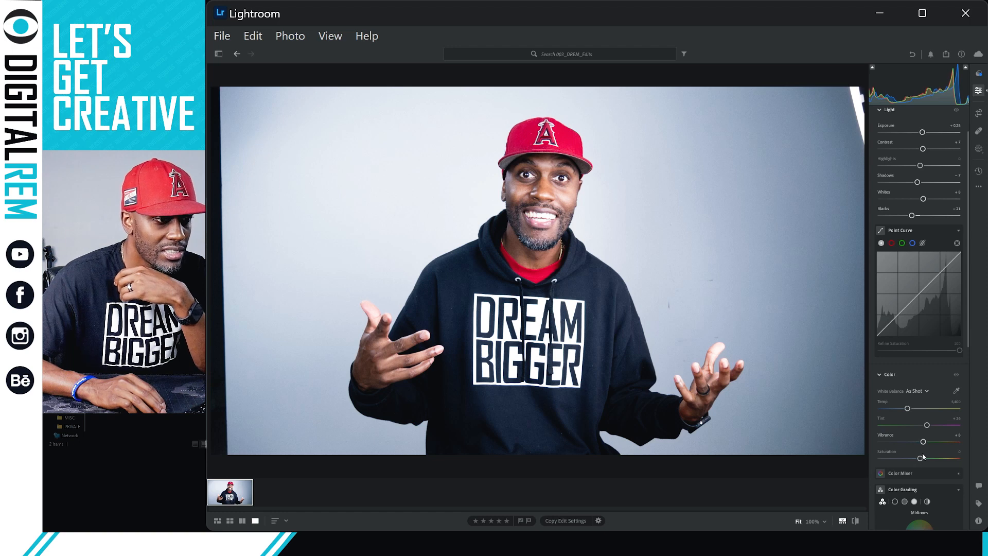
mouse_move(931, 459)
left_mouse_down()
mouse_move(947, 459)
mouse_move(922, 460)
left_mouse_up()
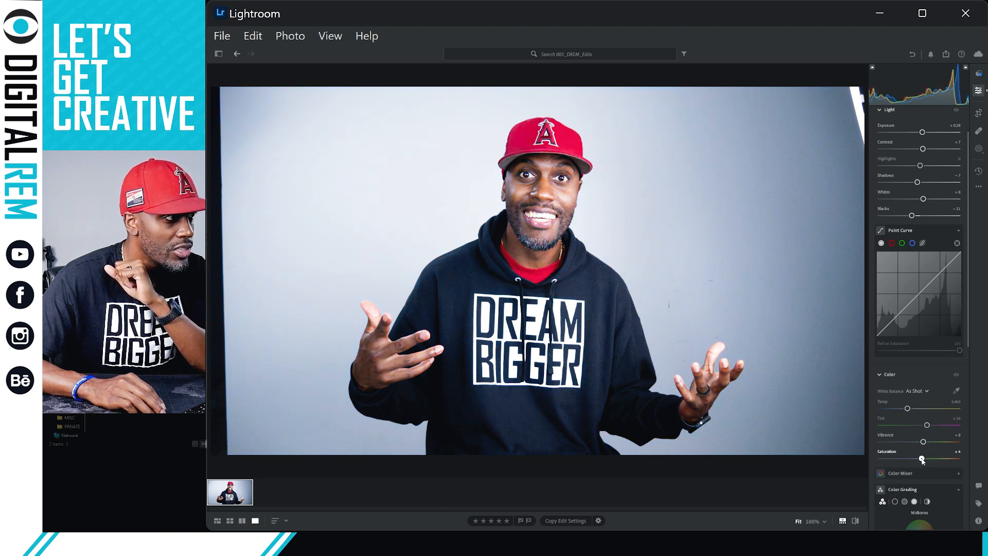
left_click(957, 451)
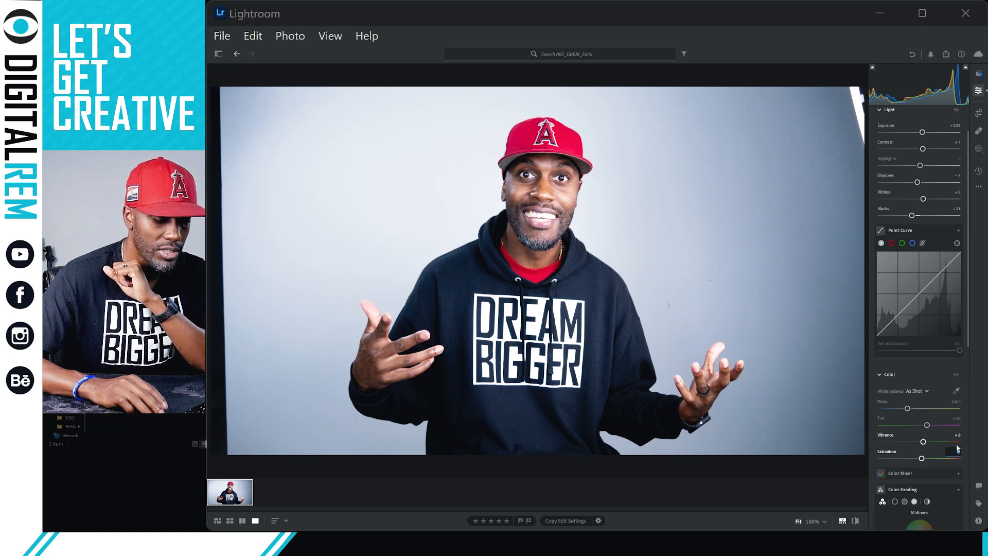
left_click(958, 447)
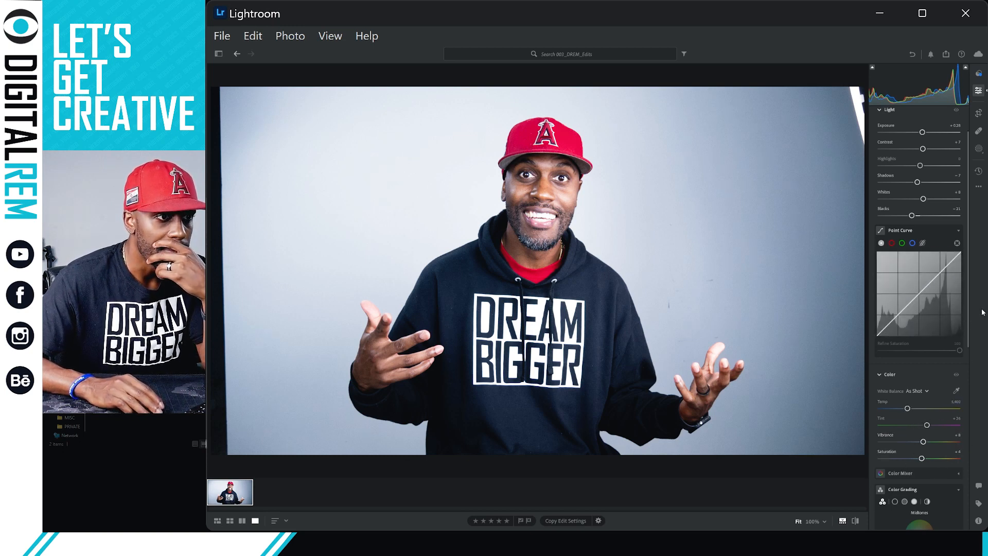
scroll(967, 335, "down", 2)
Expand the Effects section and raise Detail Sharpening from 40 to 49.
left_click_drag(970, 342, 950, 444)
scroll(949, 444, "down", 1)
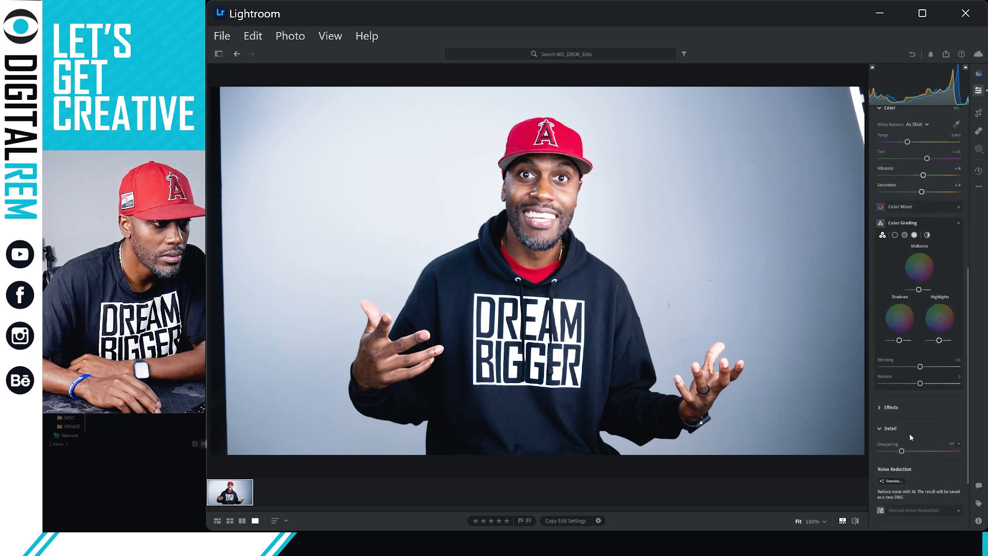
left_click(881, 408)
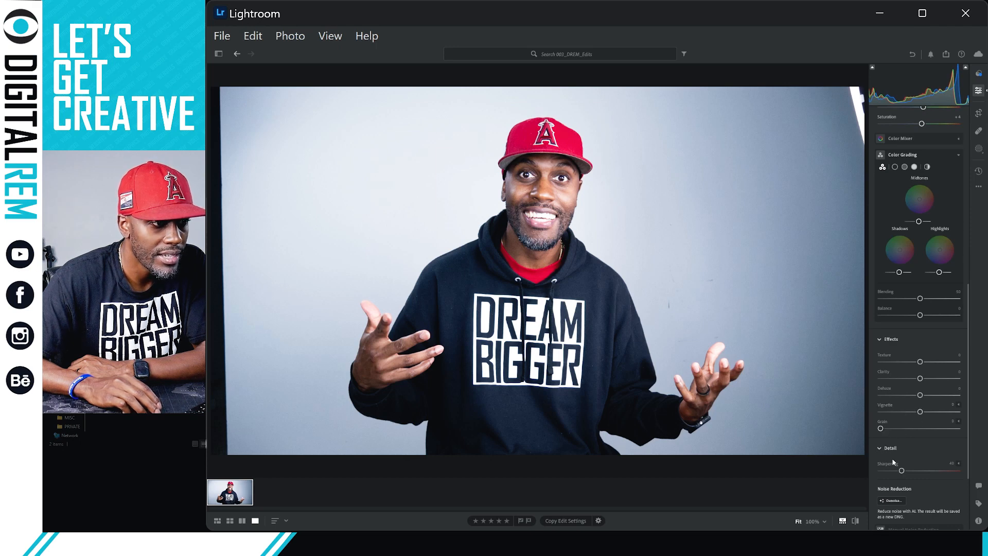
left_click_drag(903, 471, 909, 473)
scroll(925, 457, "down", 3)
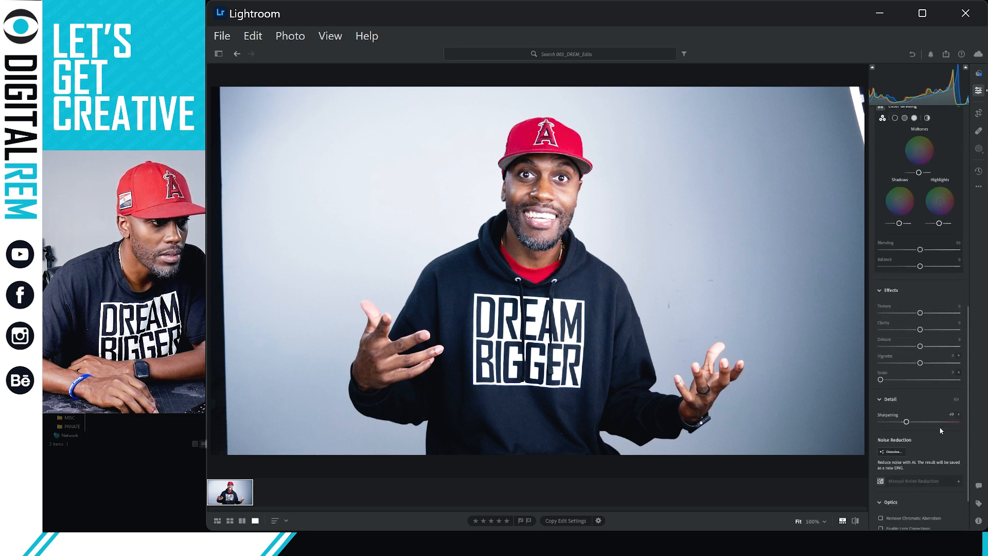
scroll(941, 429, "up", 3)
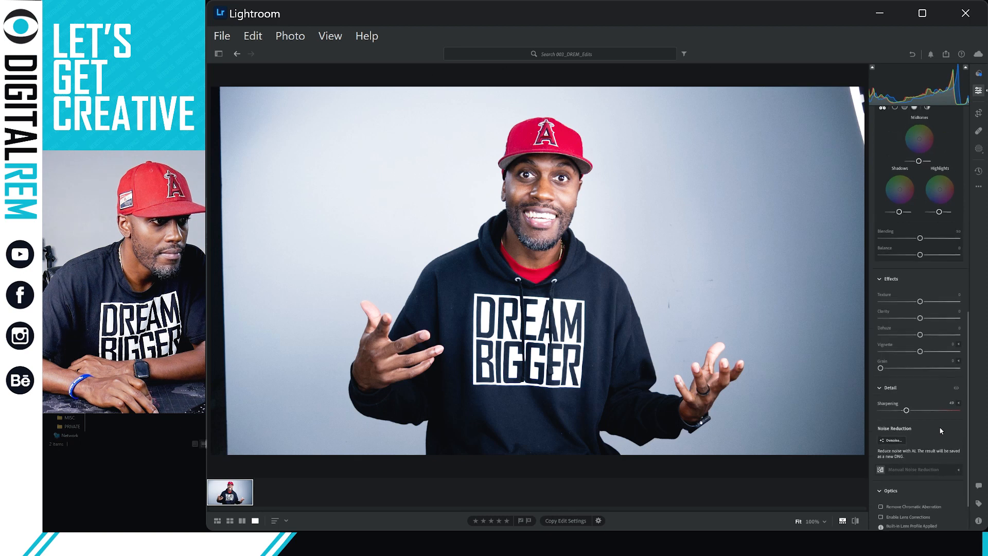
scroll(940, 428, "down", 3)
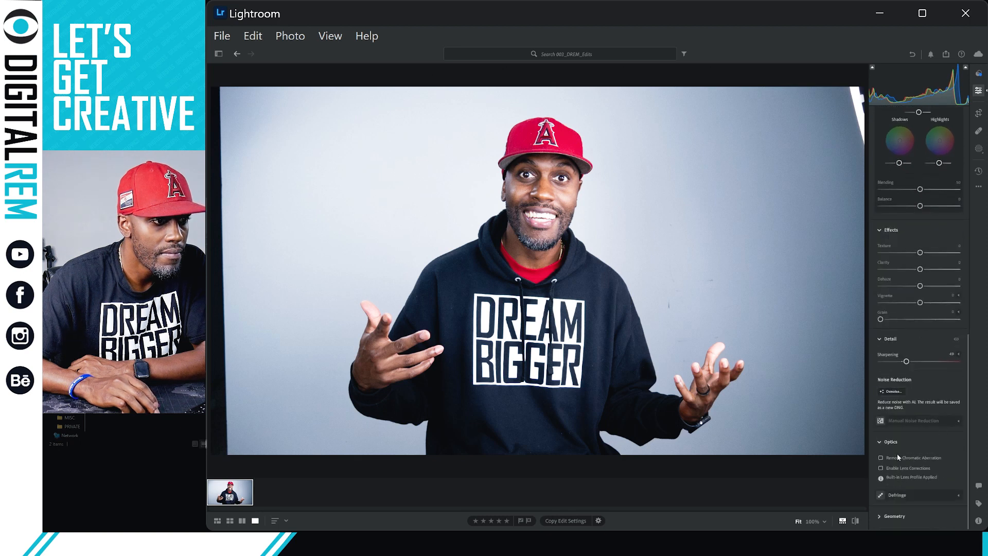
scroll(955, 287, "up", 5)
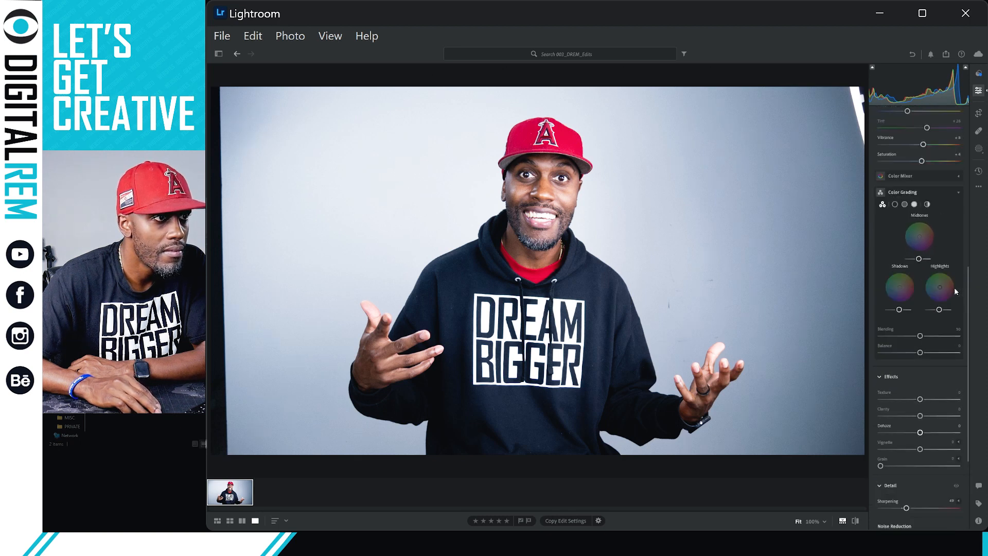
scroll(950, 284, "up", 2)
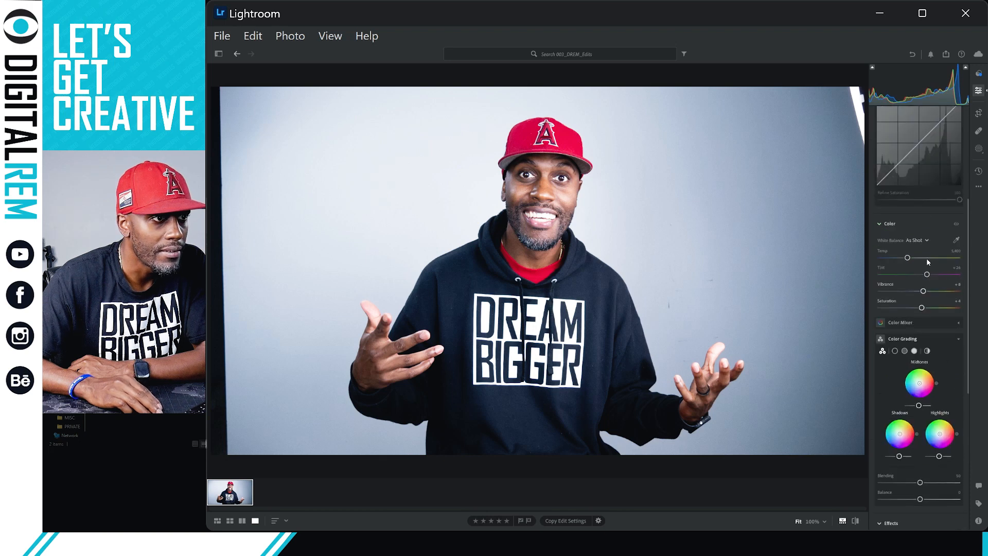
scroll(927, 258, "up", 1)
scroll(919, 261, "up", 1)
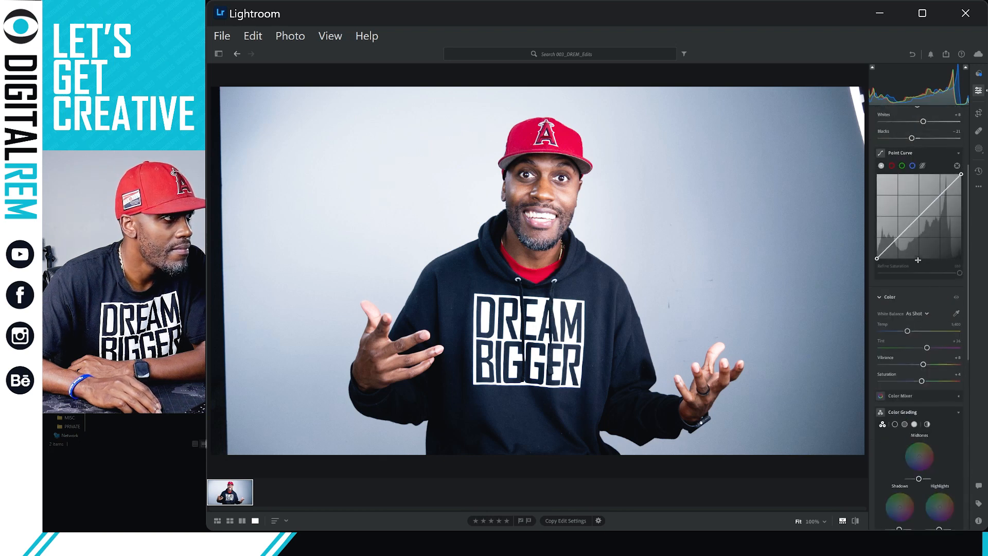
Inspect the face at 100%, add slight positive Clarity, and ease Sharpening from 49 to about 45.
left_click(577, 200)
left_click(559, 206)
left_click(559, 206)
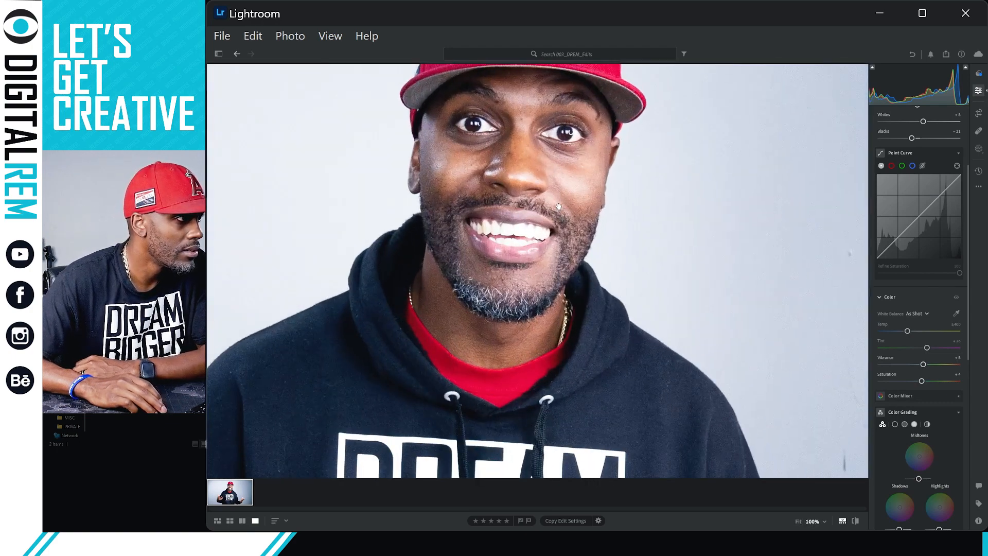
scroll(564, 263, "up", 2)
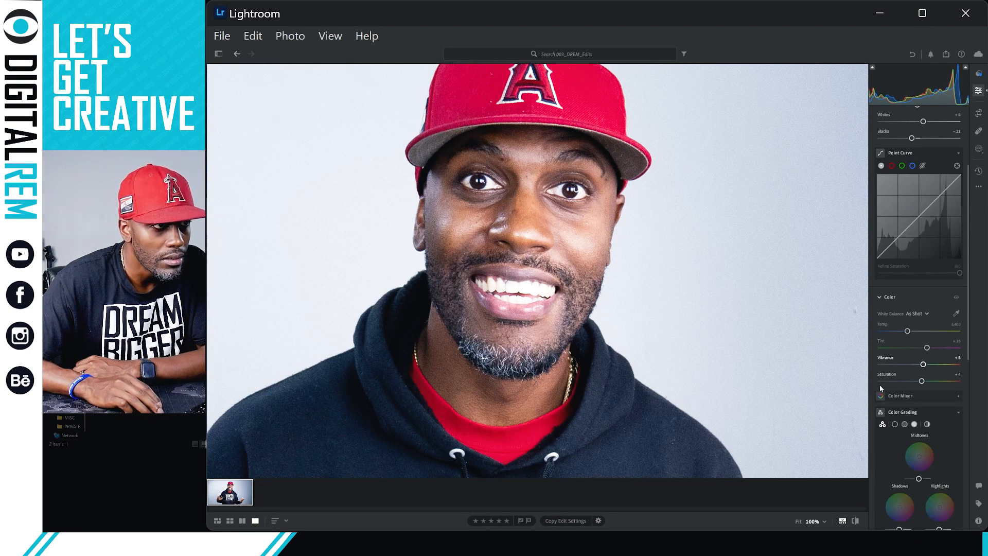
scroll(879, 385, "down", 5)
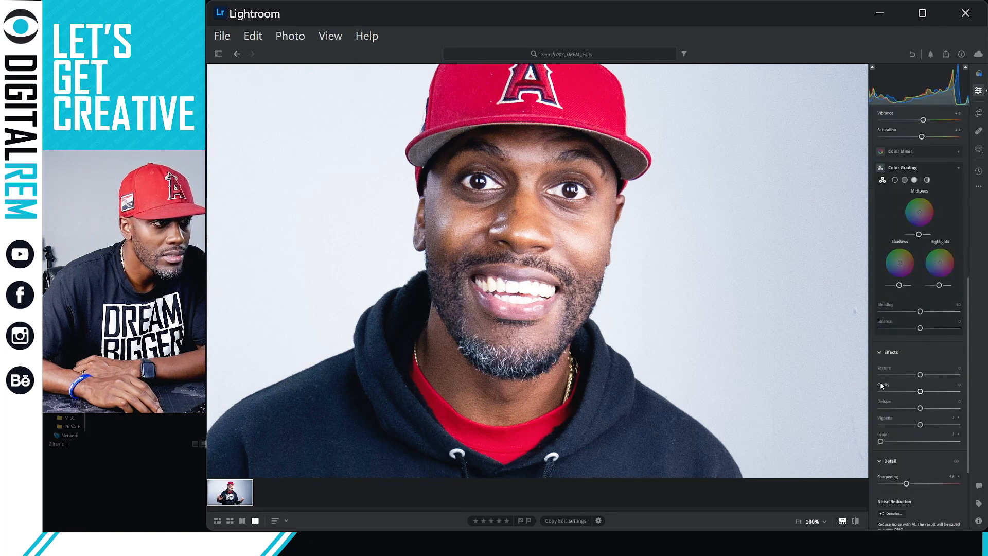
scroll(882, 385, "down", 1)
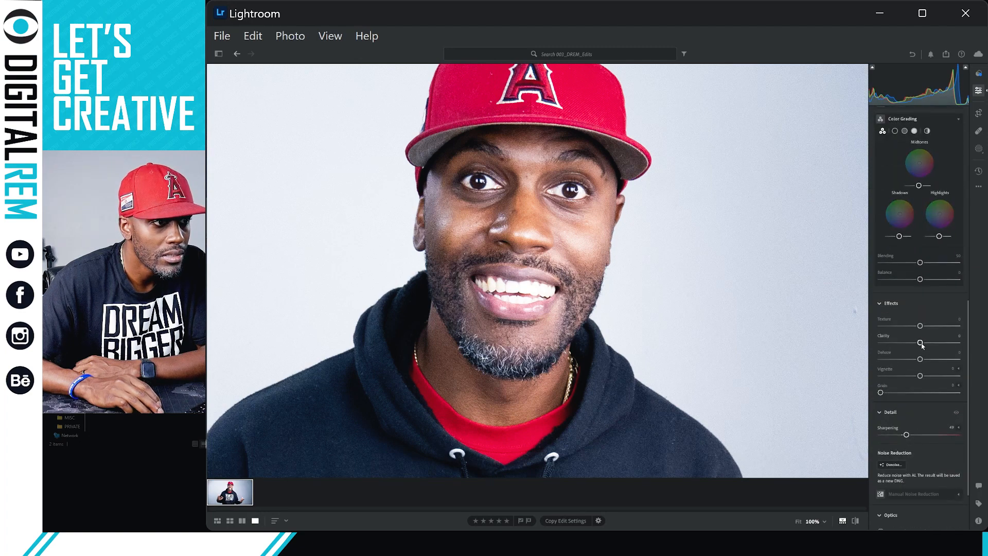
left_click_drag(921, 342, 885, 343)
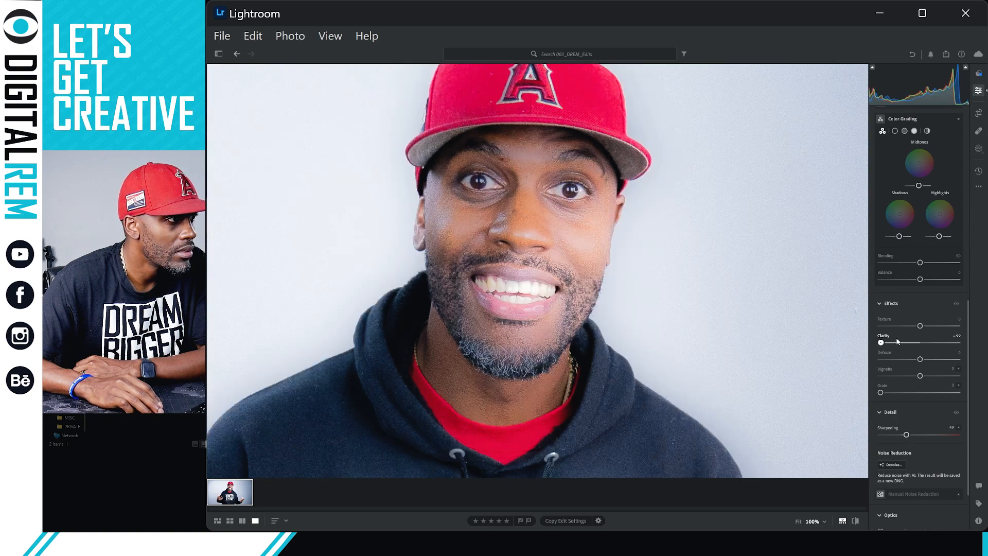
left_click(922, 343)
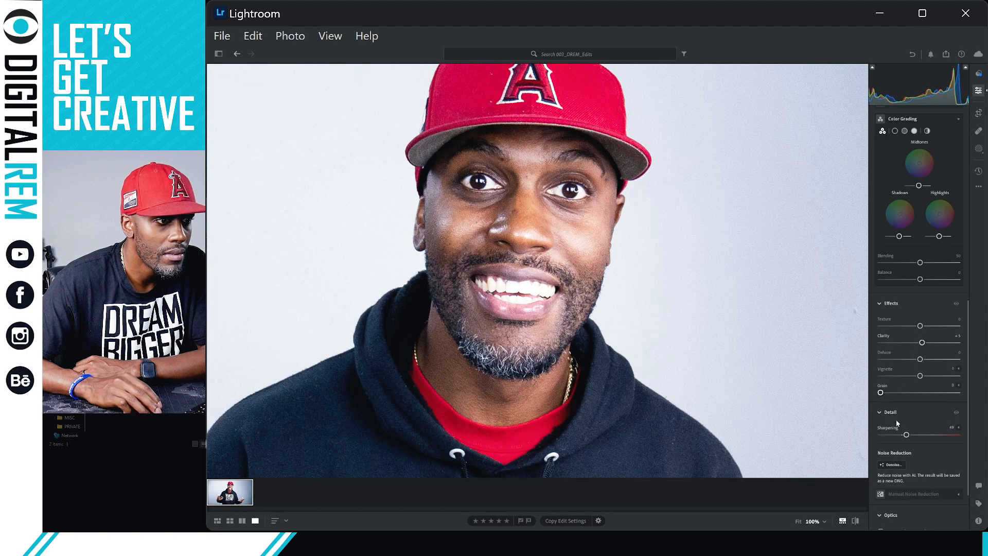
mouse_move(907, 434)
left_mouse_down()
mouse_move(886, 435)
mouse_move(904, 437)
left_mouse_up()
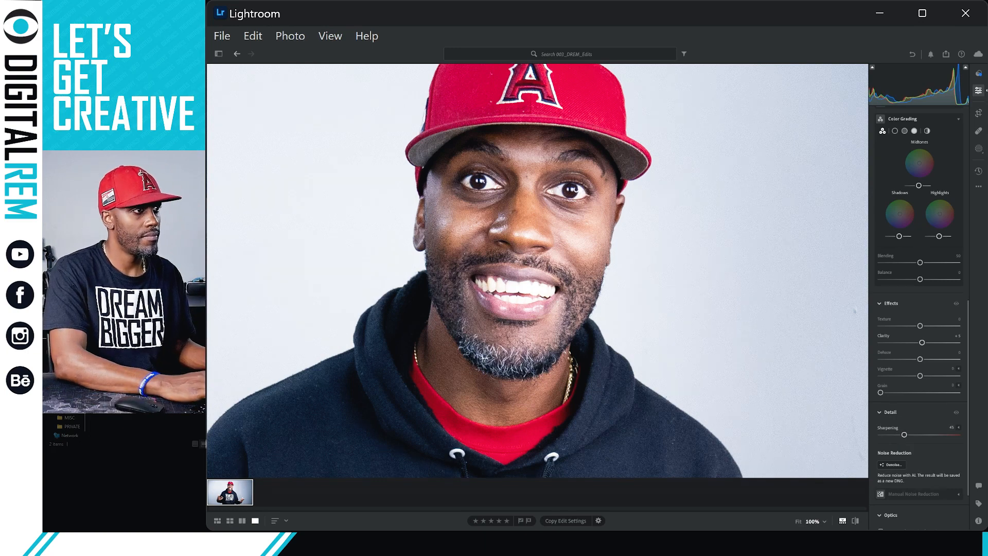
left_click(746, 329)
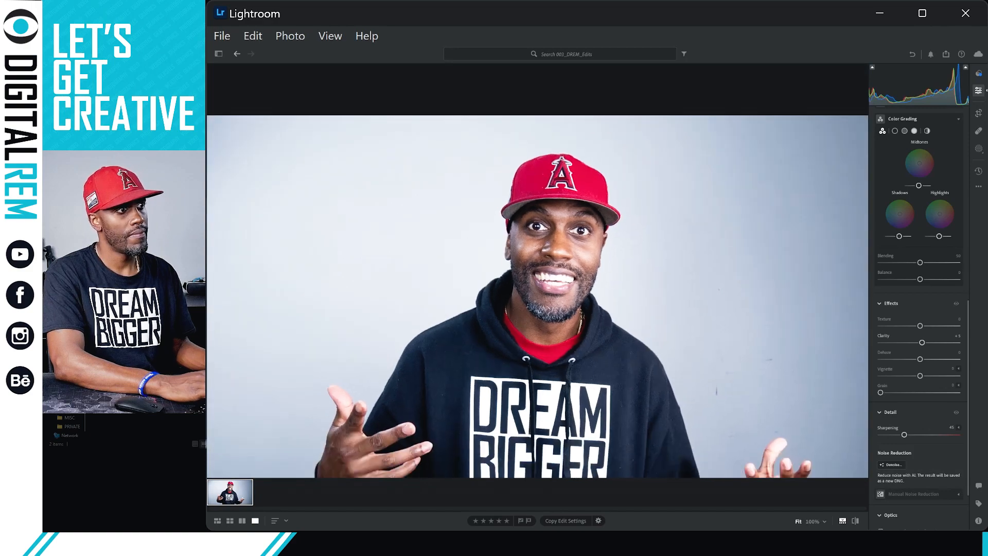
Glance at the album grid, then return to the edited portrait in full single-photo view.
key("g")
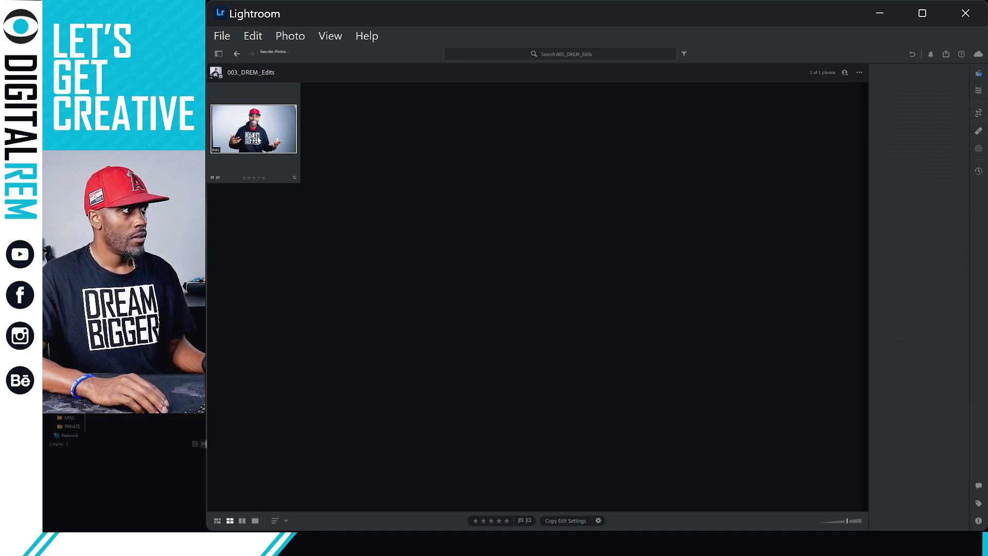
double_click(259, 140)
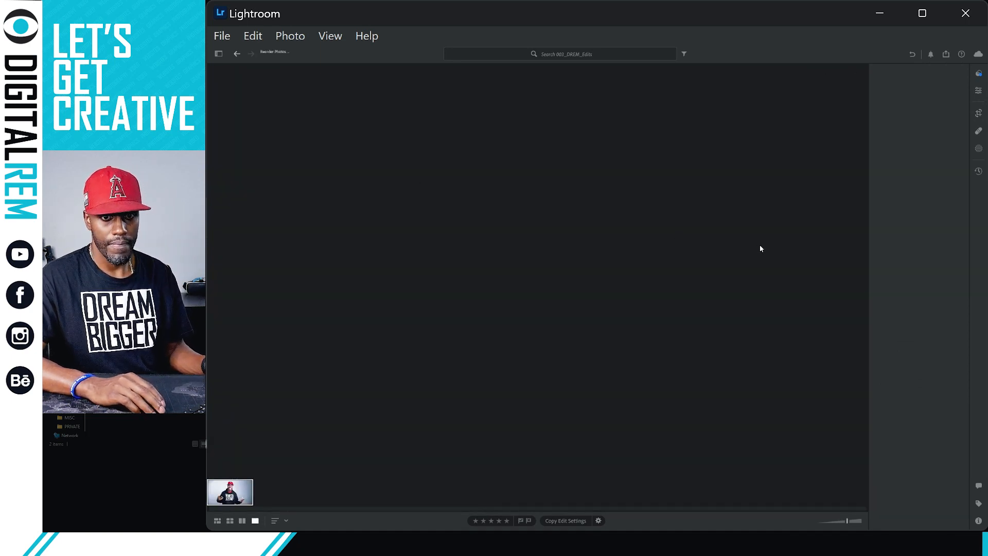
key("g")
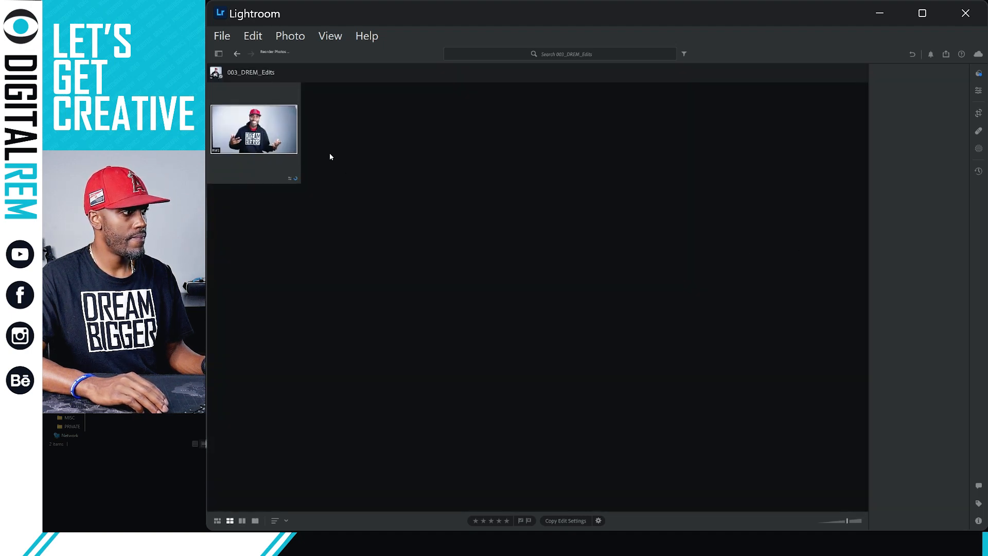
key("d")
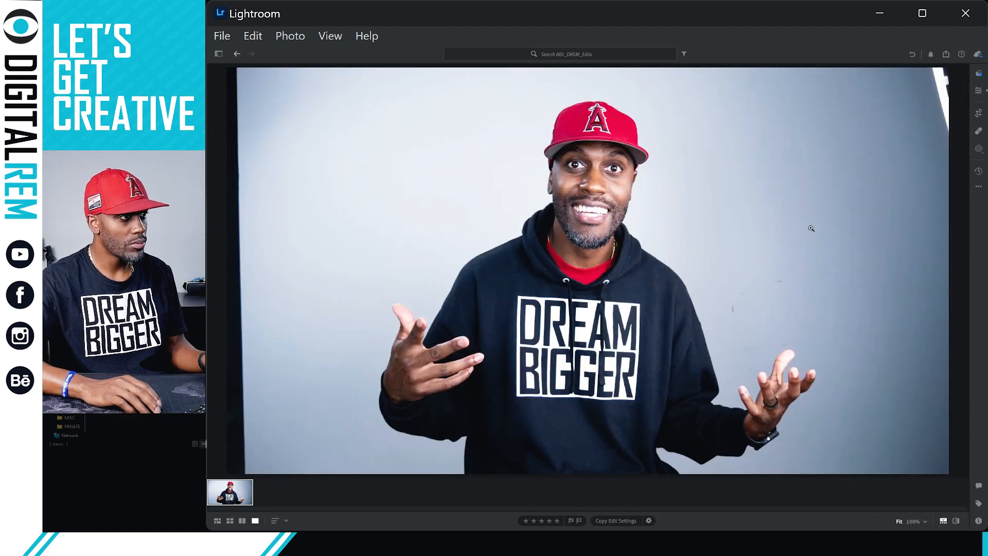
Open the photo's edit adjustments and drag Clarity down to soften the portrait.
left_click(978, 92)
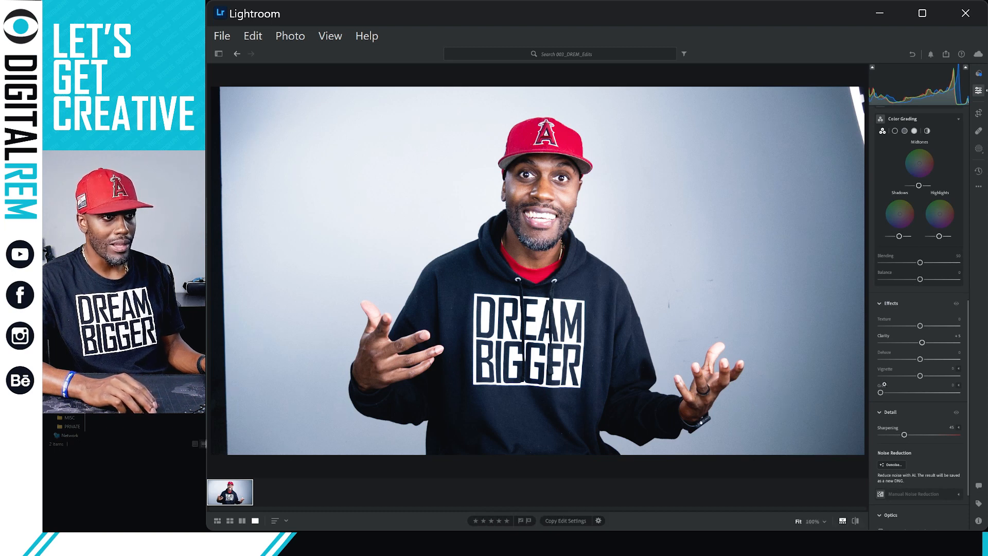
scroll(907, 459, "down", 2)
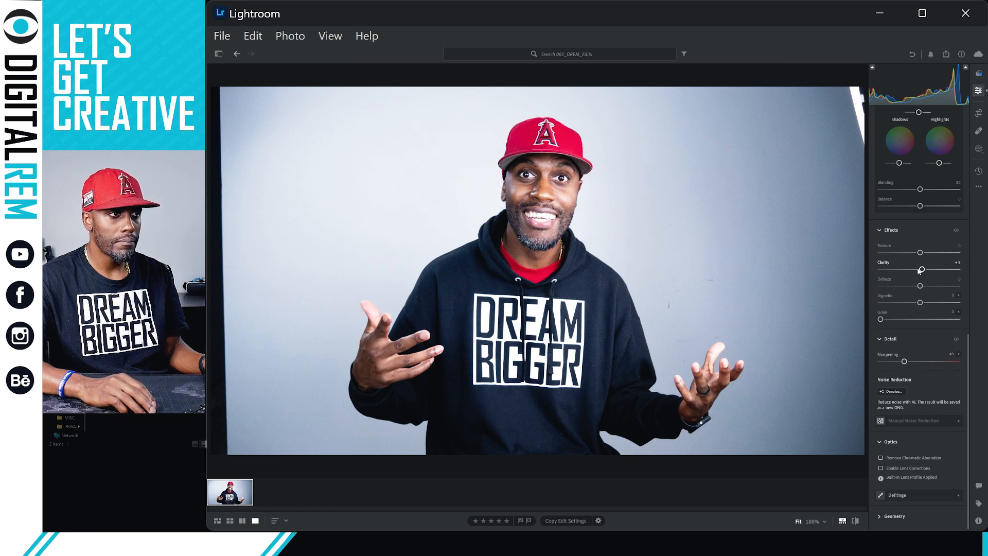
left_click_drag(919, 271, 911, 269)
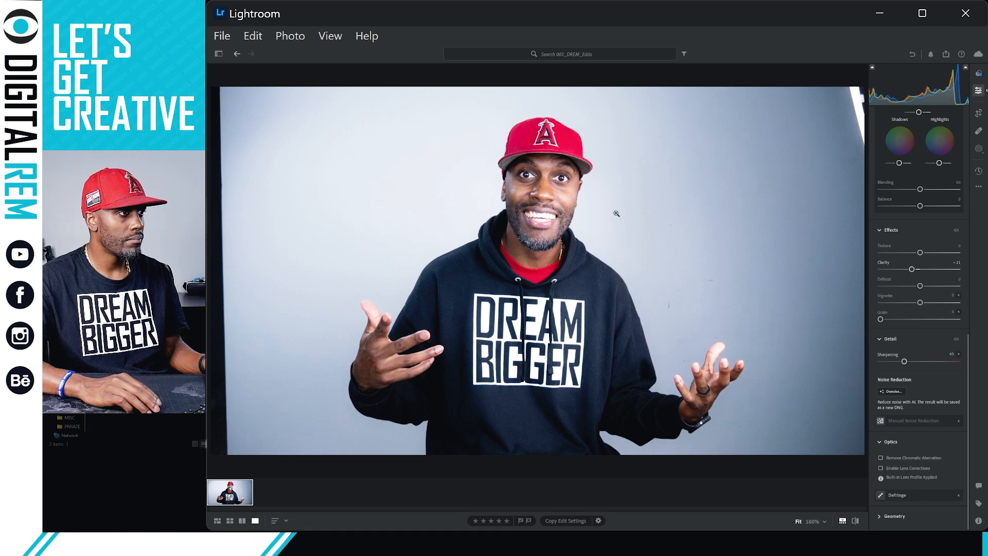
Zoom to 100% on the face and compare Clarity values, settling on a strongly negative setting.
left_click(573, 208)
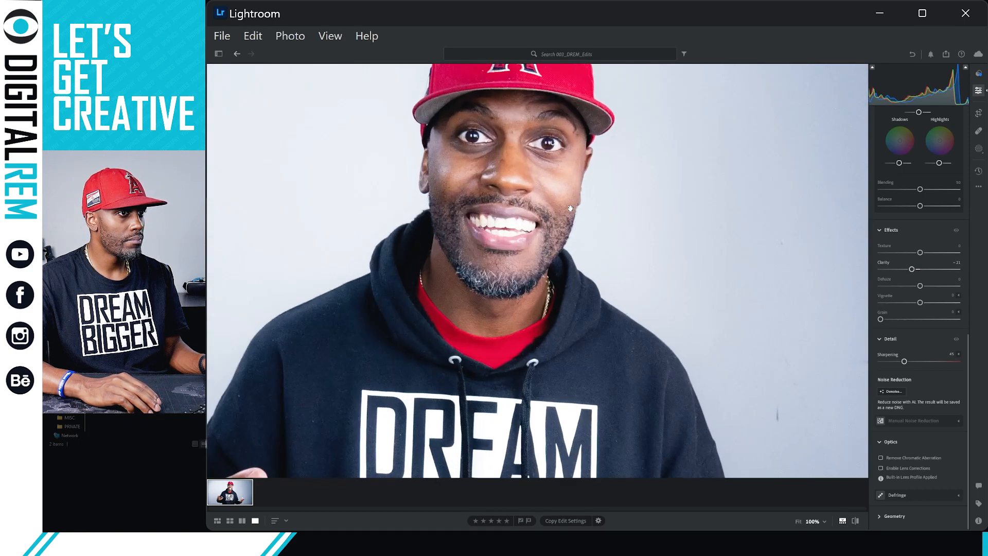
left_click_drag(563, 192, 567, 238)
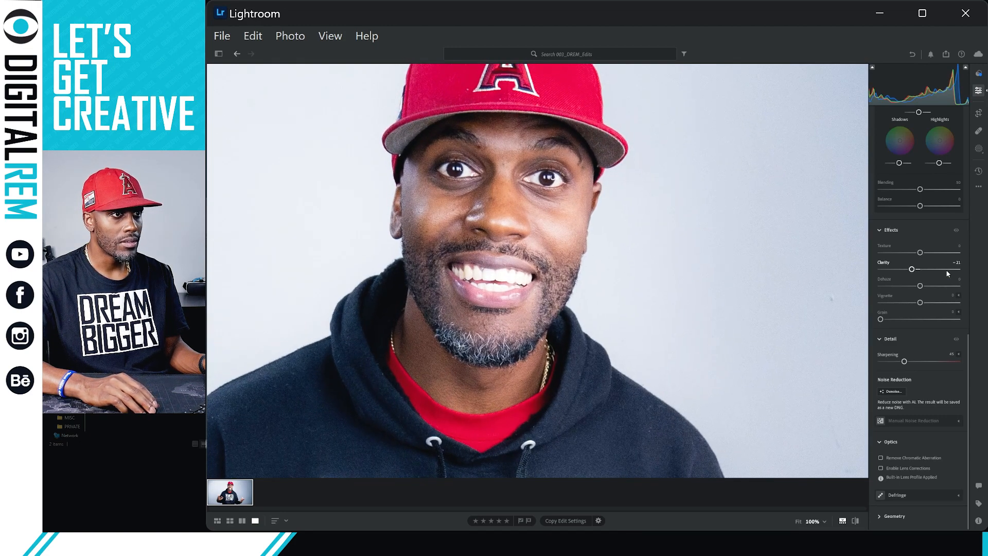
left_click_drag(911, 269, 932, 270)
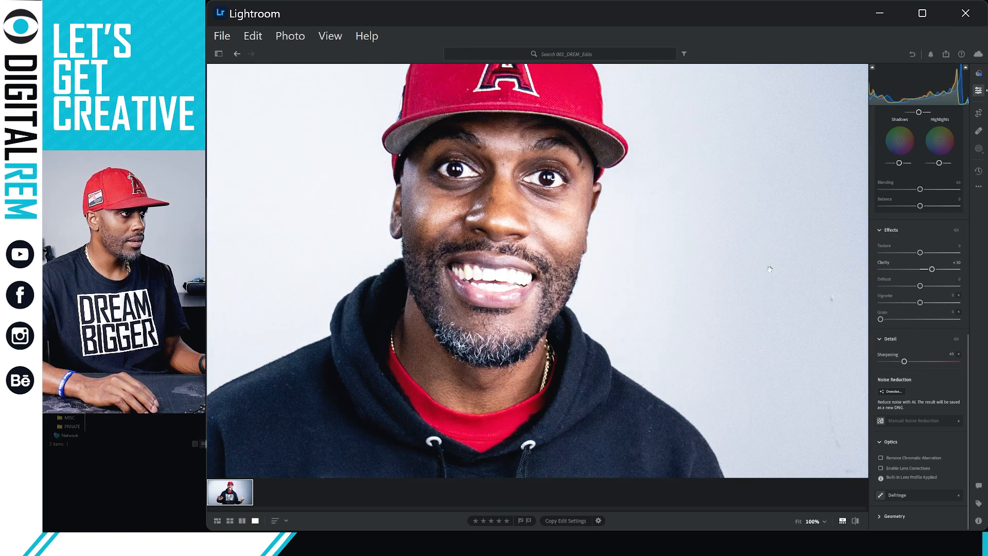
left_click(911, 269)
left_click_drag(911, 269, 911, 269)
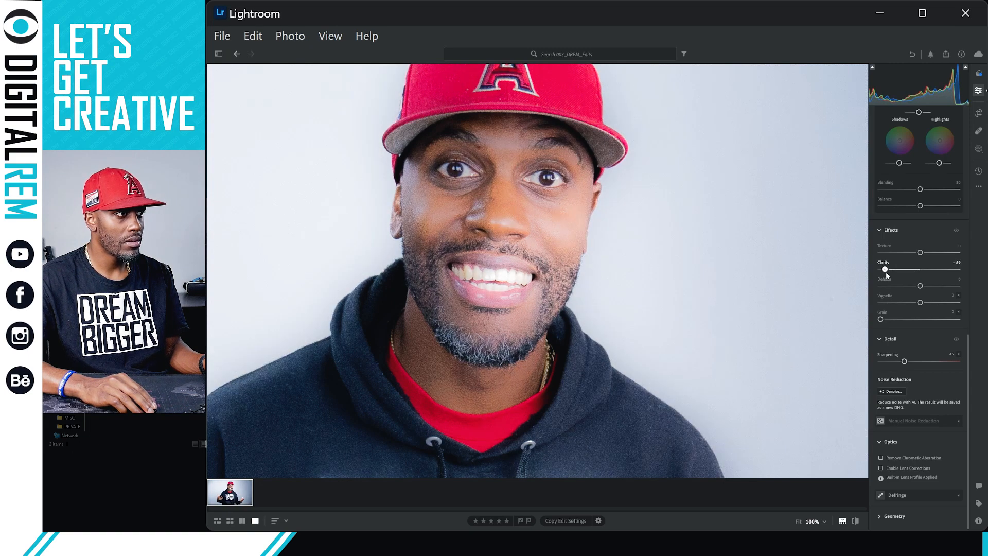
left_click_drag(886, 274, 909, 270)
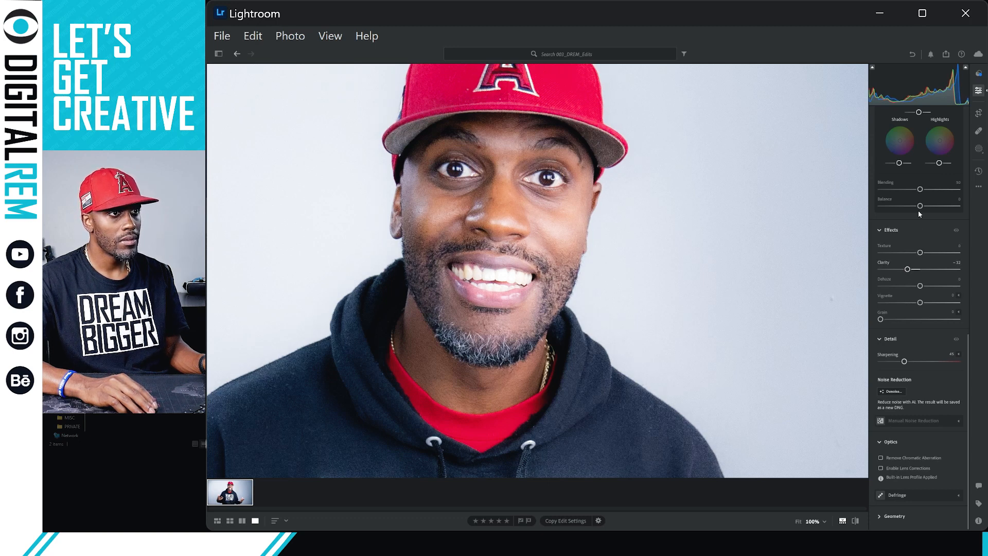
Raise Contrast to +42 in the Light section and return to the full-photo view.
scroll(911, 211, "up", 3)
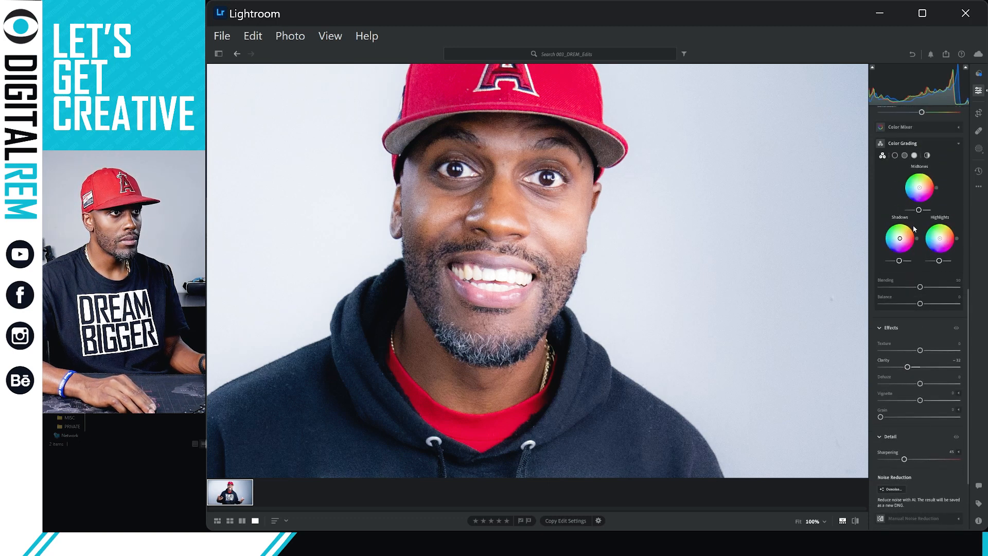
scroll(914, 229, "up", 6)
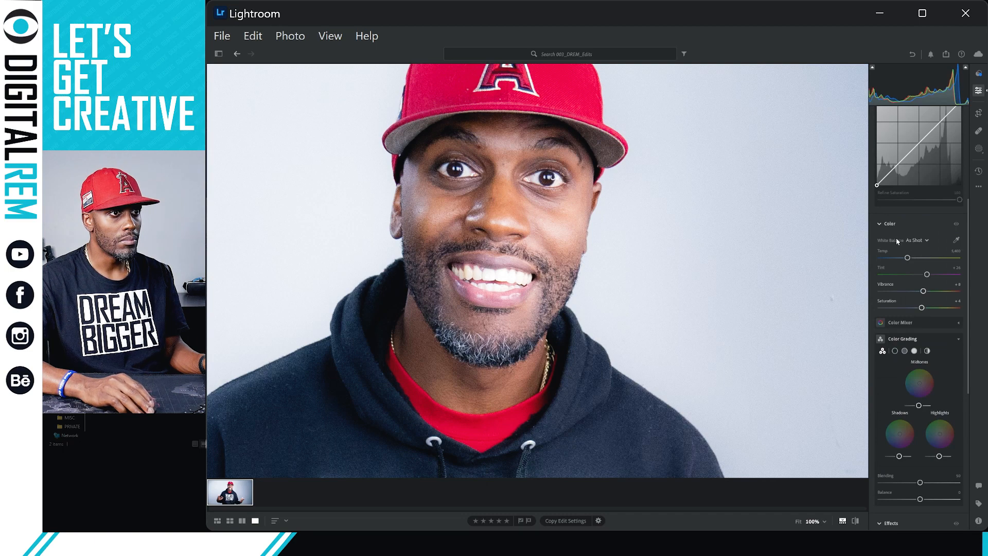
scroll(887, 249, "up", 3)
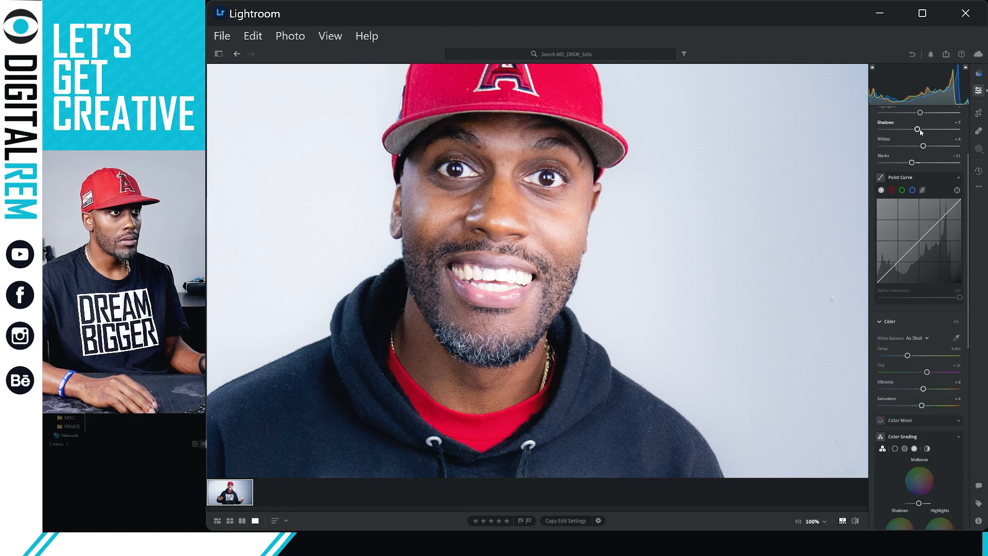
scroll(923, 124, "up", 2)
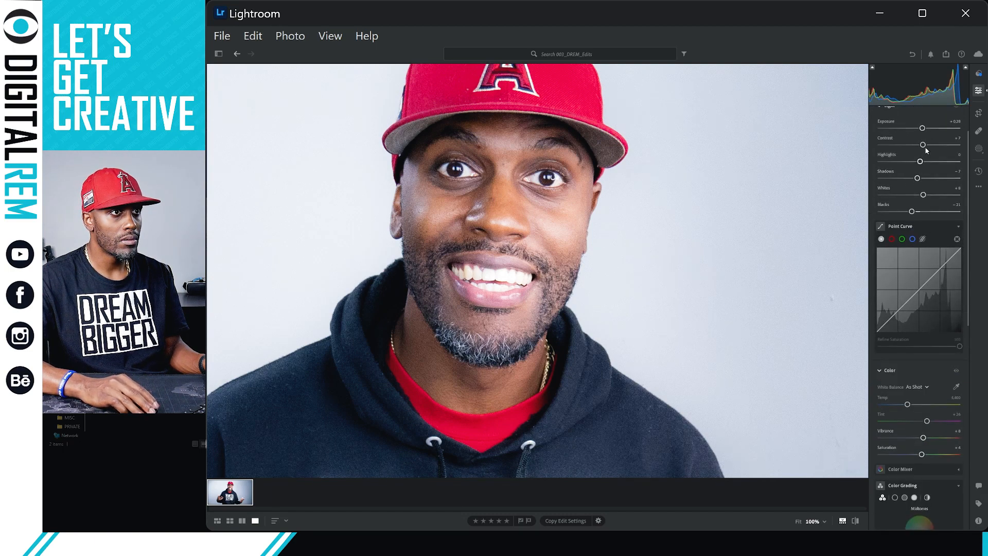
left_click_drag(925, 146, 936, 145)
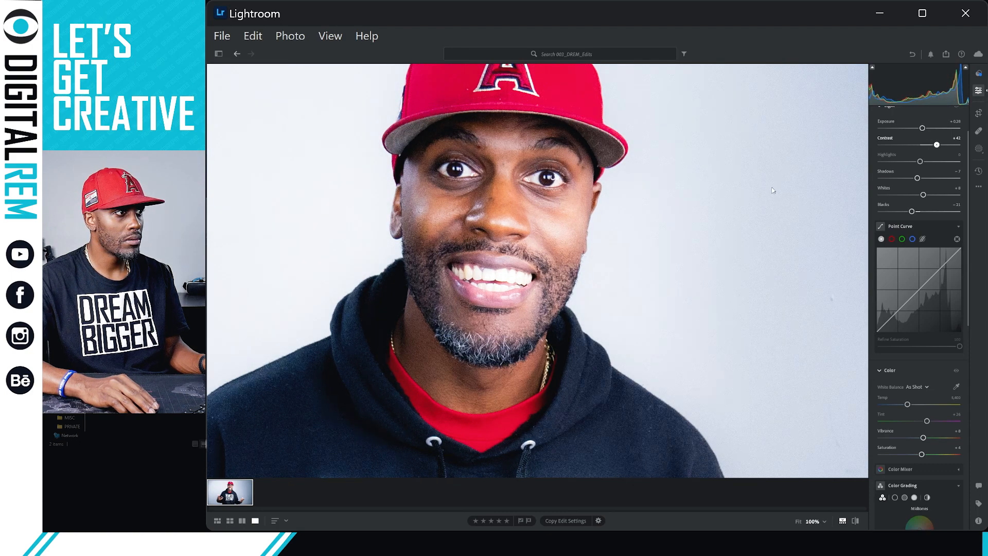
left_click(653, 218)
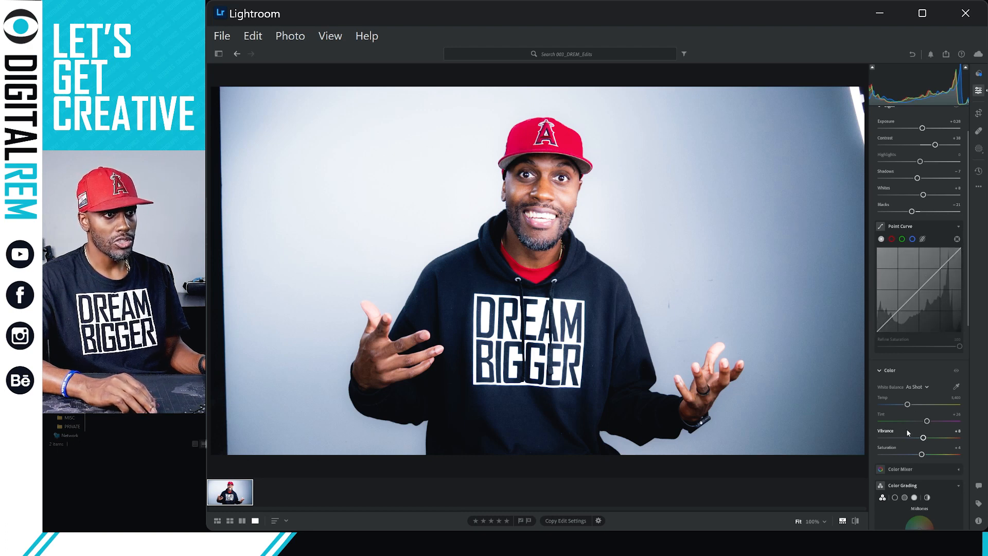
Fine-tune Clarity under Effects, lowering it to -54 then easing it to -43.
scroll(906, 431, "down", 3)
scroll(906, 435, "down", 6)
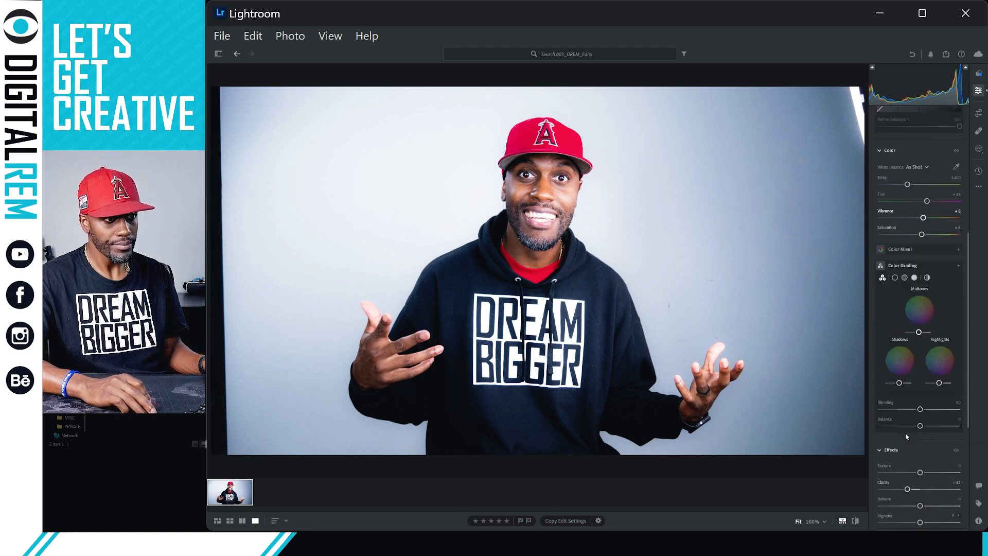
scroll(907, 447, "down", 1)
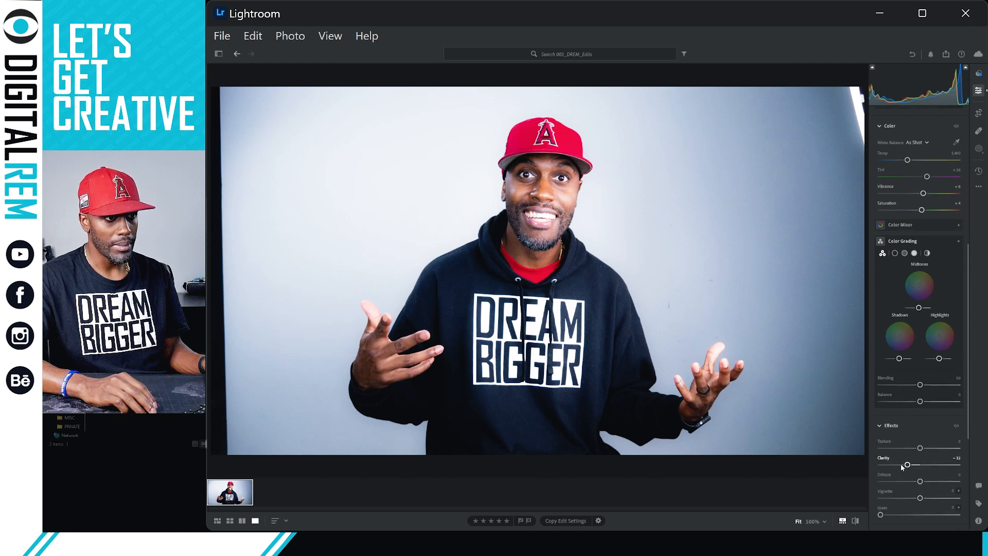
left_click_drag(901, 467, 899, 468)
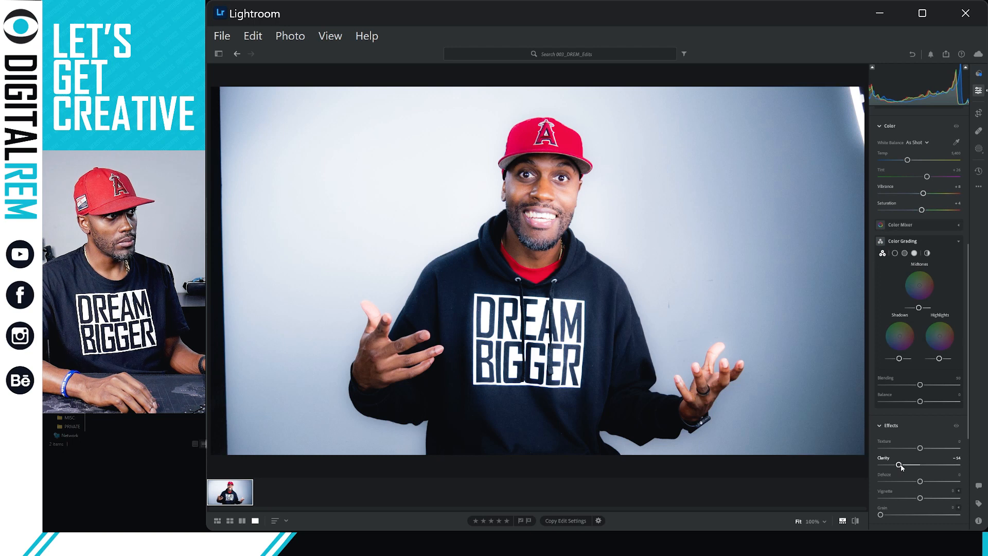
left_click_drag(901, 466, 909, 464)
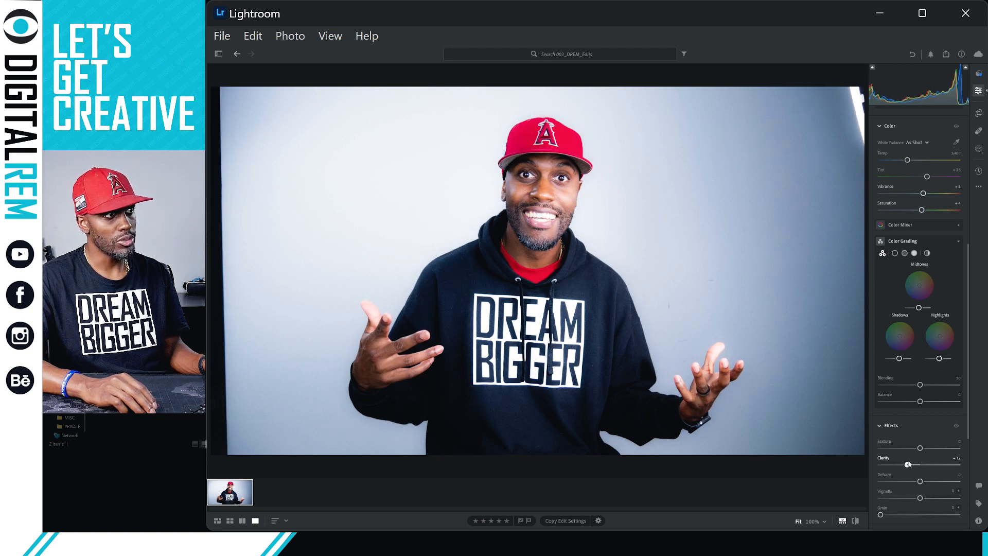
Set Dehaze to about +13 and Sharpening under Detail from 45 to 49.
scroll(929, 429, "down", 4)
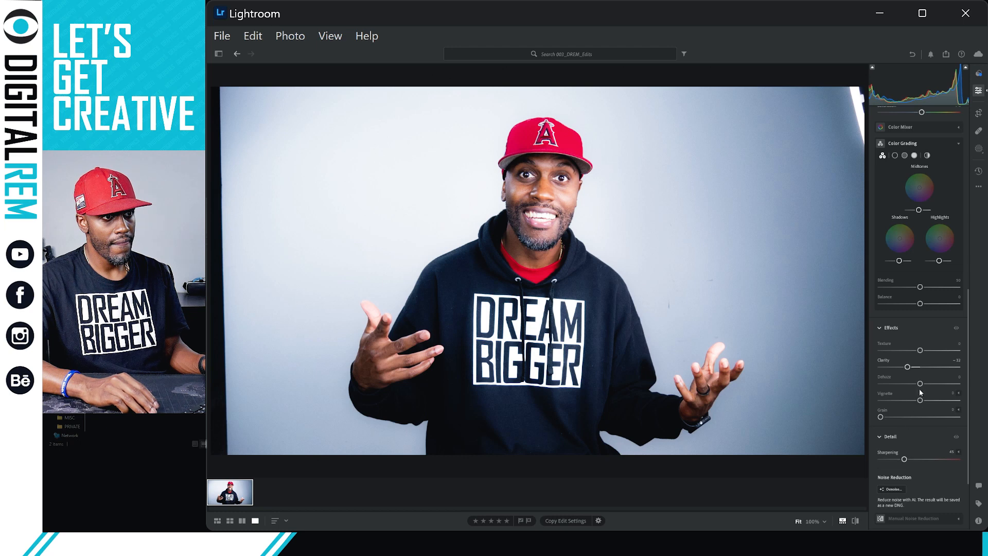
left_click_drag(920, 383, 921, 384)
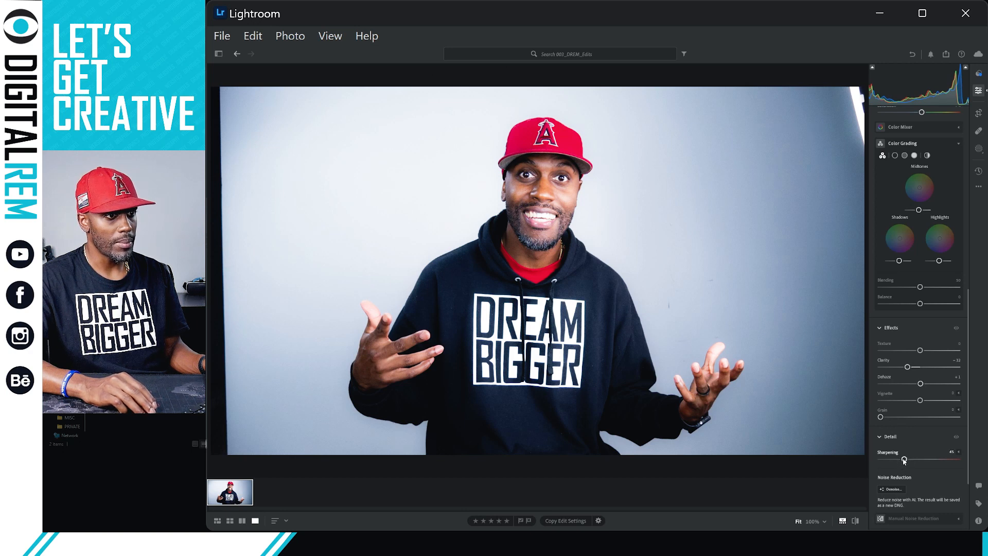
mouse_move(904, 460)
left_mouse_down()
mouse_move(974, 454)
mouse_move(912, 458)
left_mouse_up()
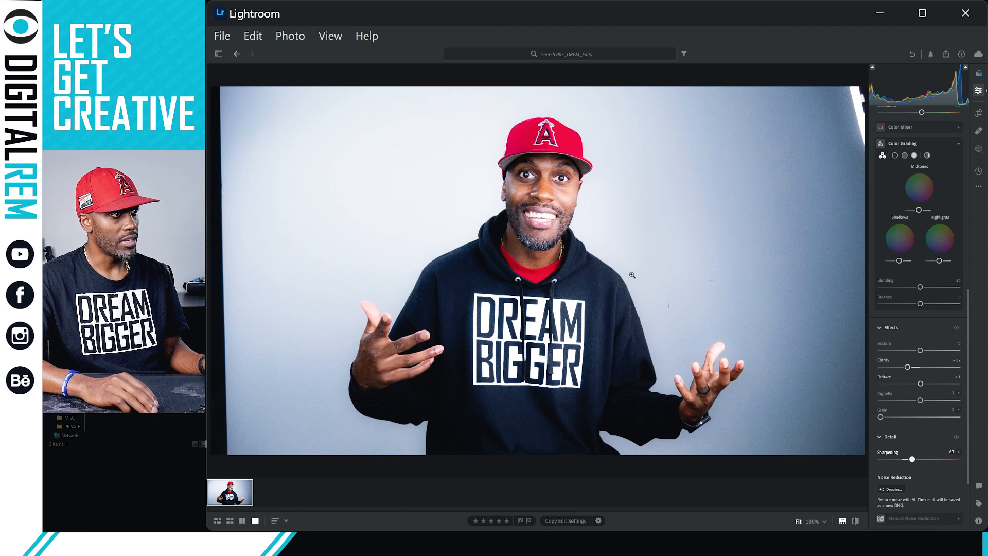
Zoom to 100% on the face and test Sharpening at 115 for comparison.
left_click(541, 246)
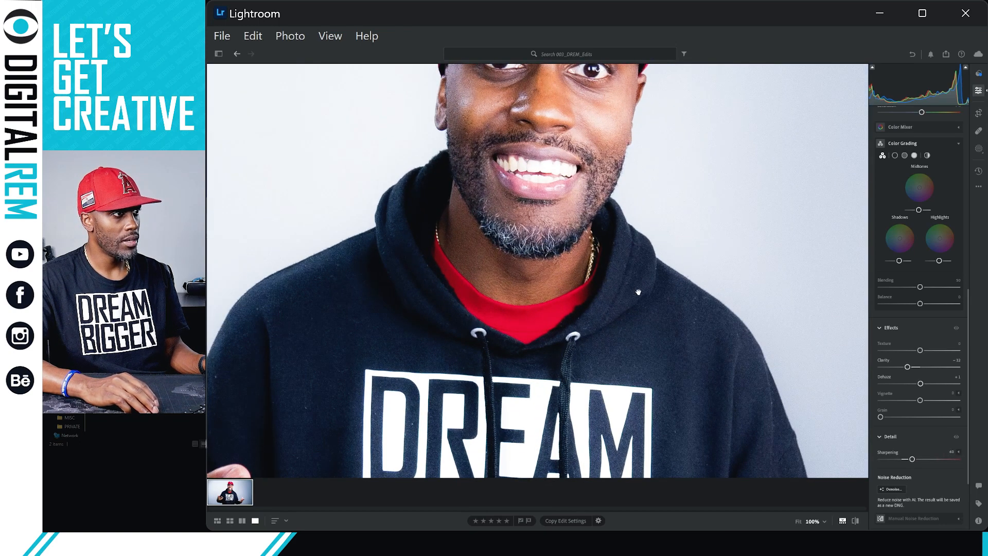
left_click_drag(618, 264, 614, 315)
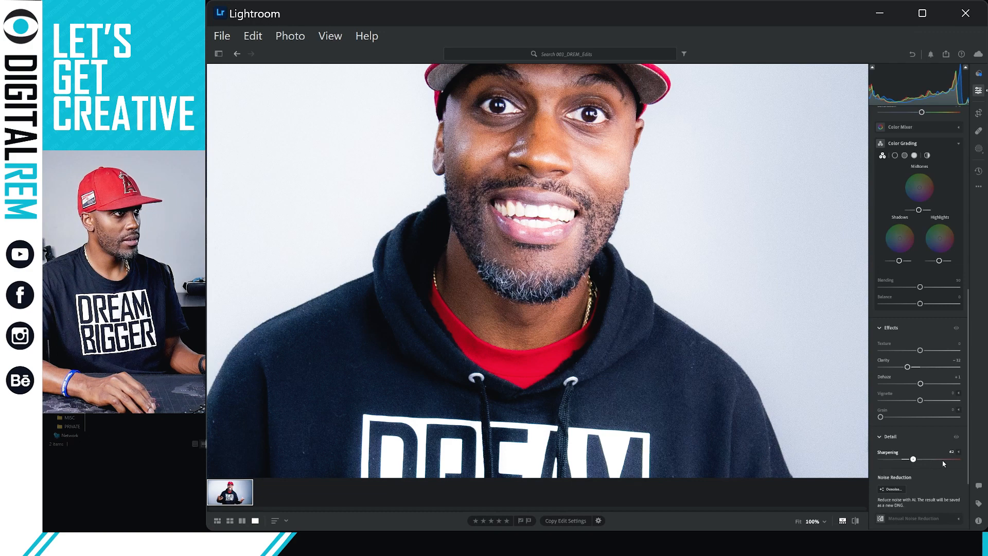
left_click_drag(931, 459, 910, 459)
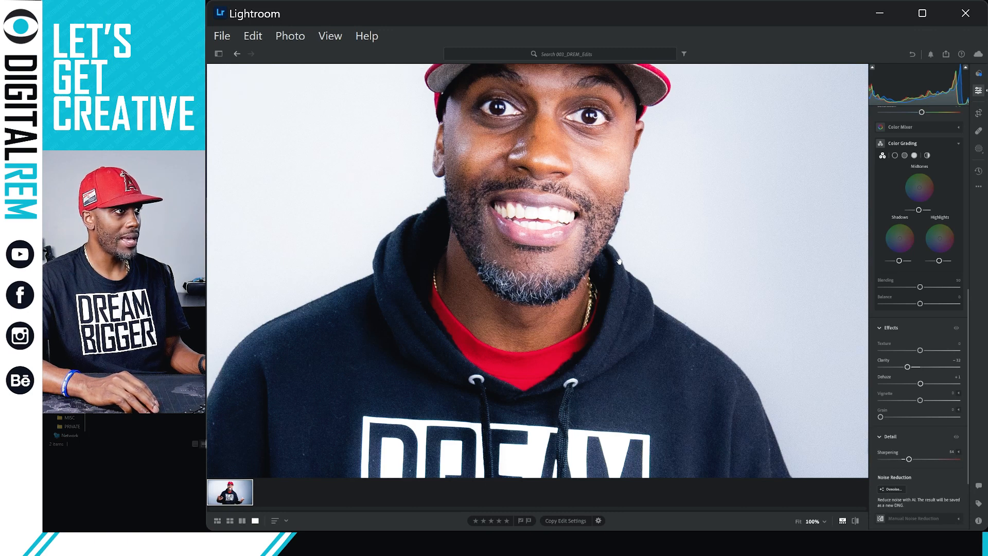
left_click_drag(619, 262, 629, 349)
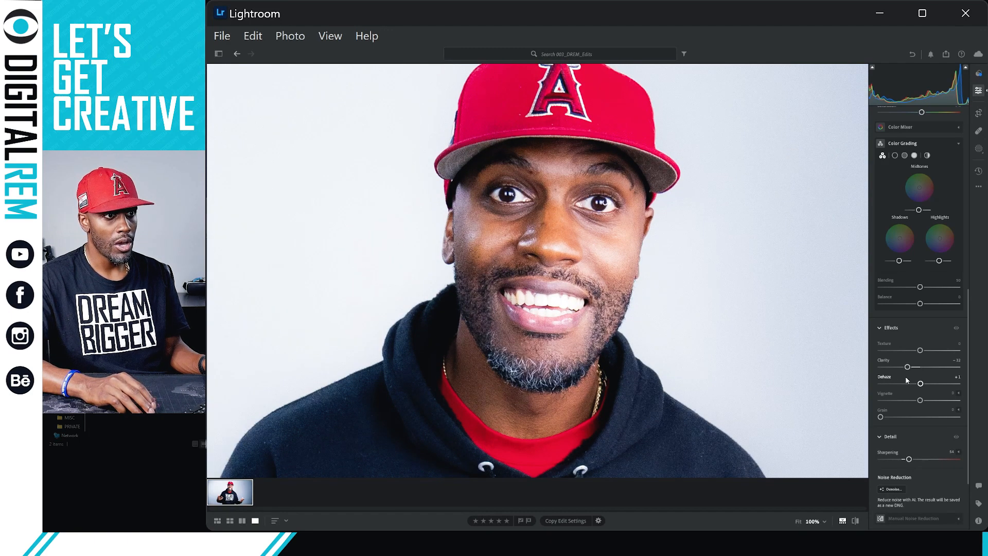
Settle Sharpening near 47 and Clarity at -40, then return to the full-photo view.
left_click_drag(909, 367, 914, 368)
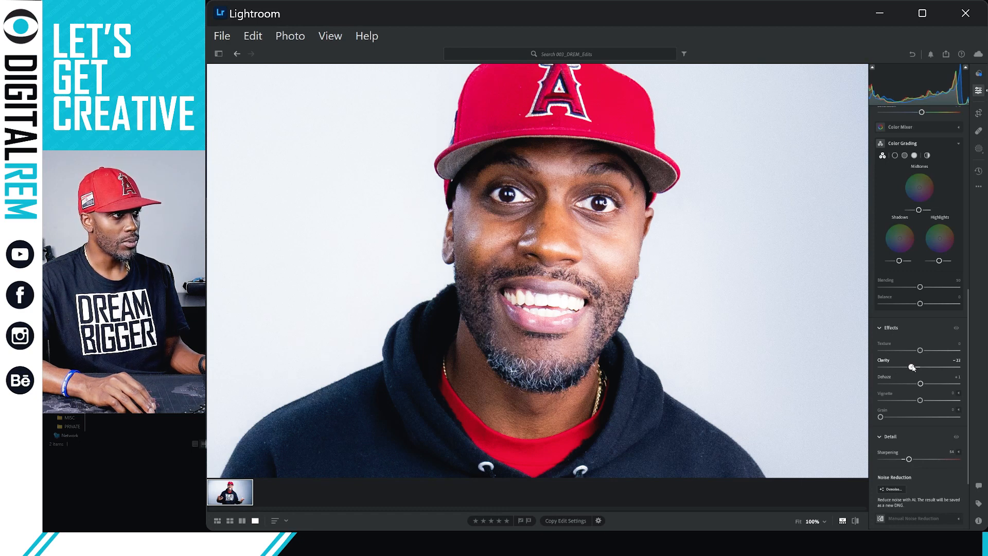
left_click_drag(909, 459, 909, 462)
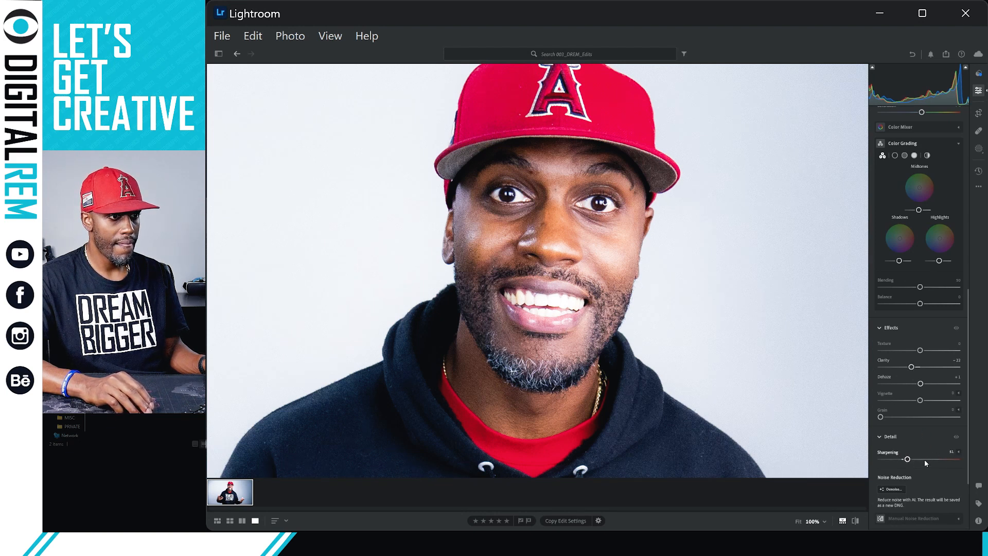
left_click_drag(907, 460, 905, 459)
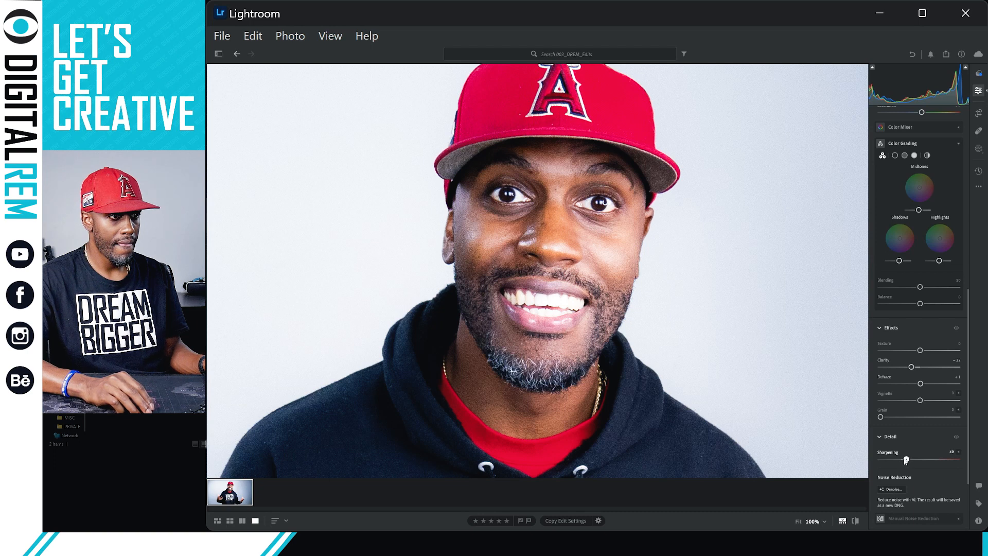
left_click(905, 370)
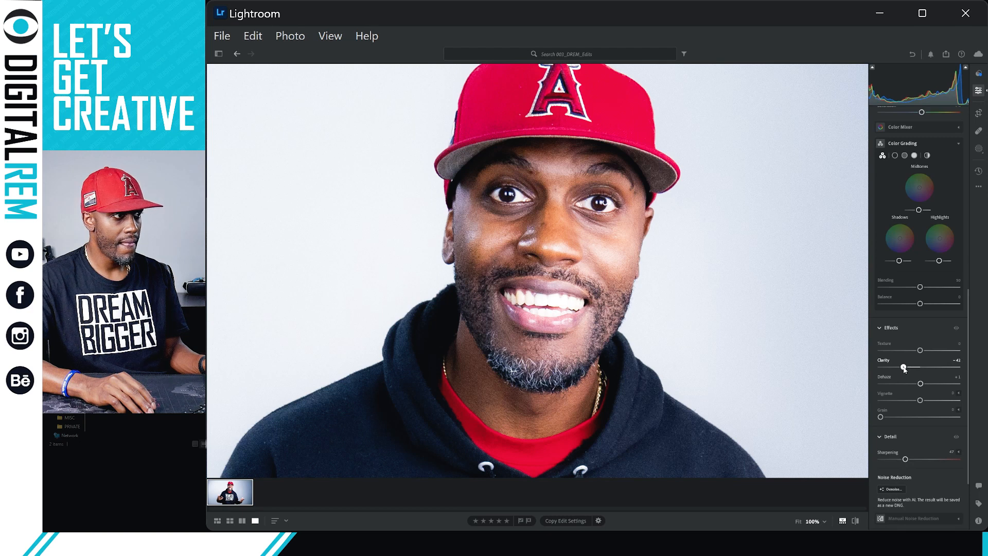
left_click_drag(904, 369, 905, 369)
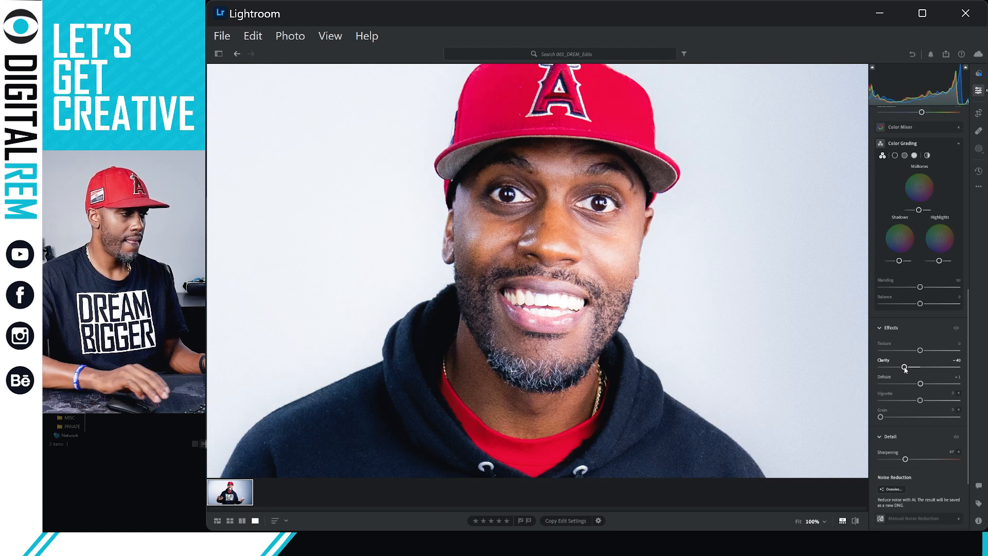
key("z")
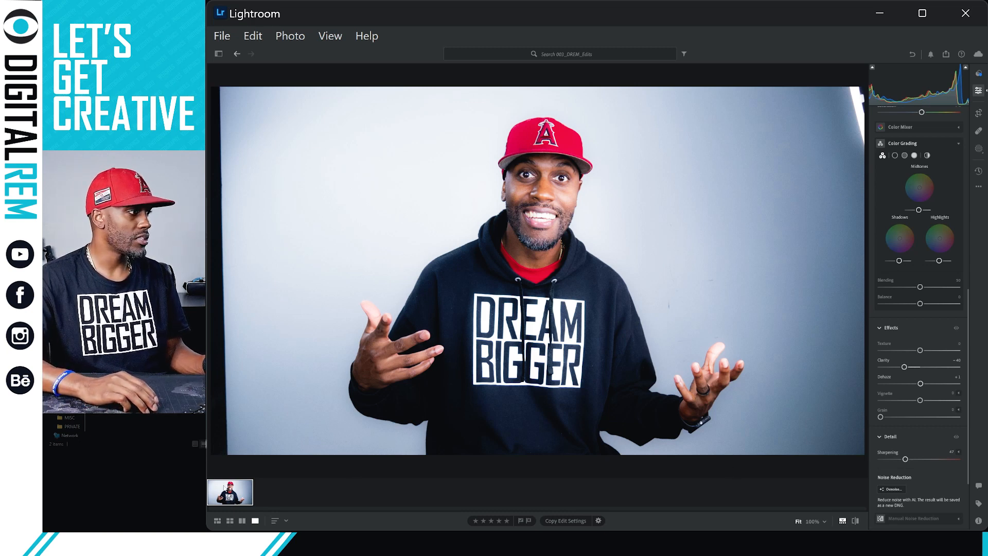
Export the photo as JPG (Large) via the right-click Export 1 Photo submenu.
right_click(229, 490)
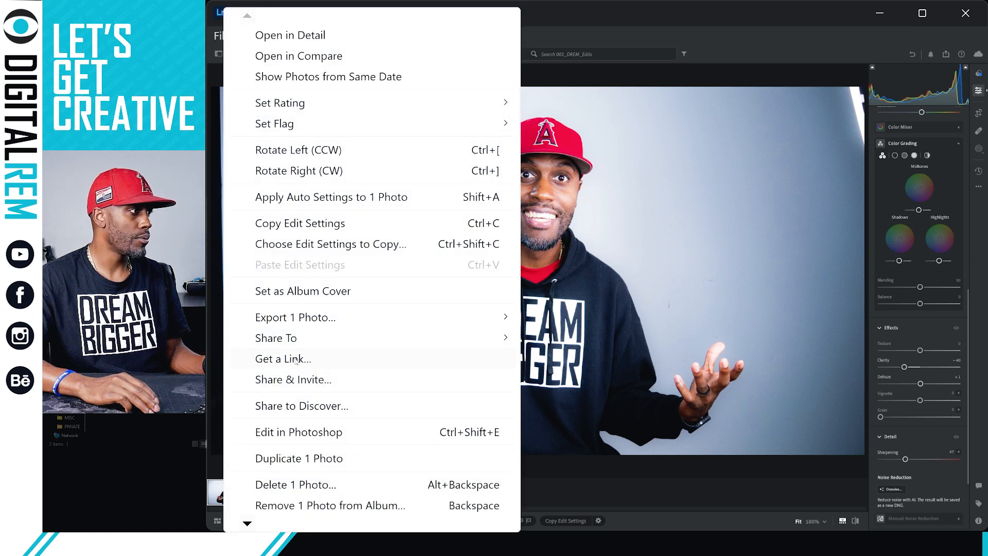
mouse_move(327, 320)
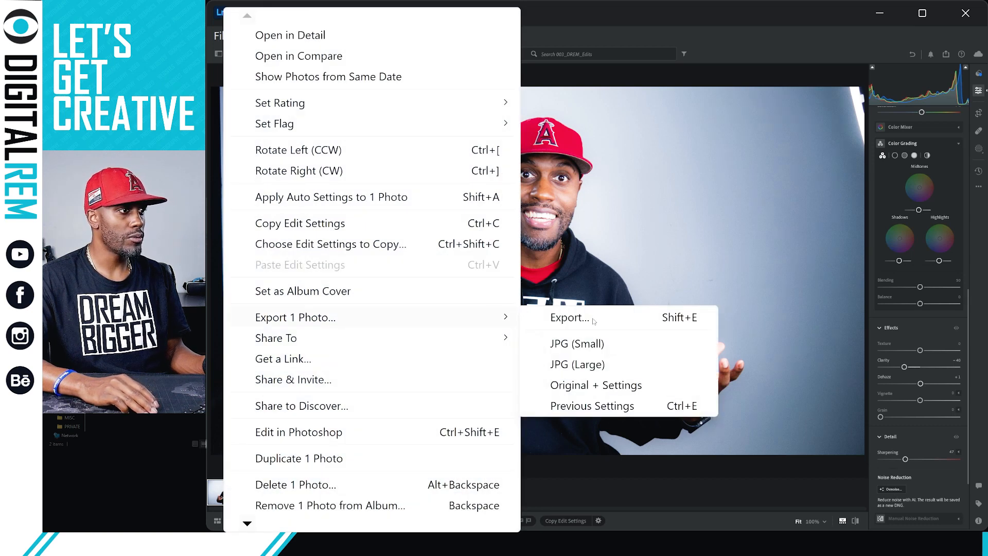
left_click(625, 369)
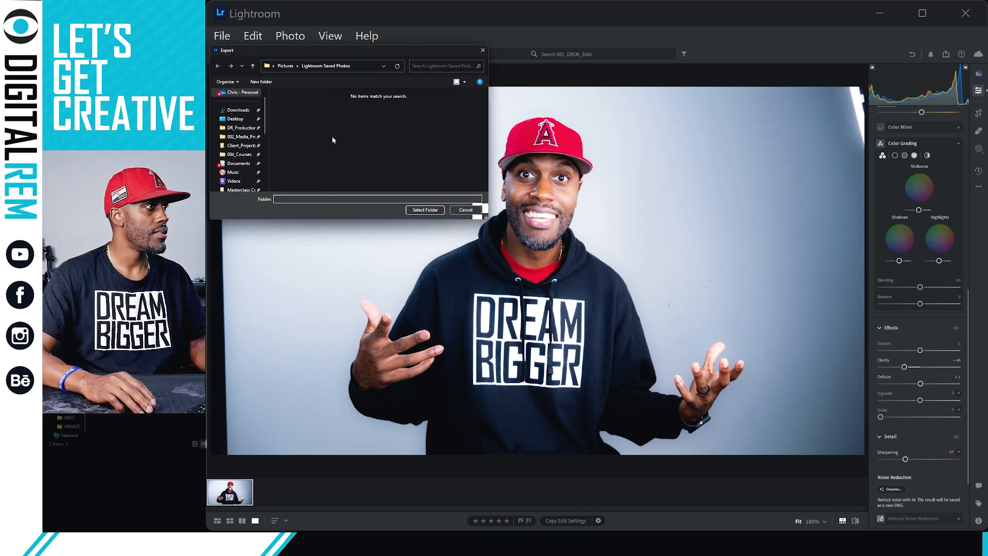
Go to Pictures in the folder chooser, resize it, and dismiss the cannot-open-location warning.
left_click(285, 67)
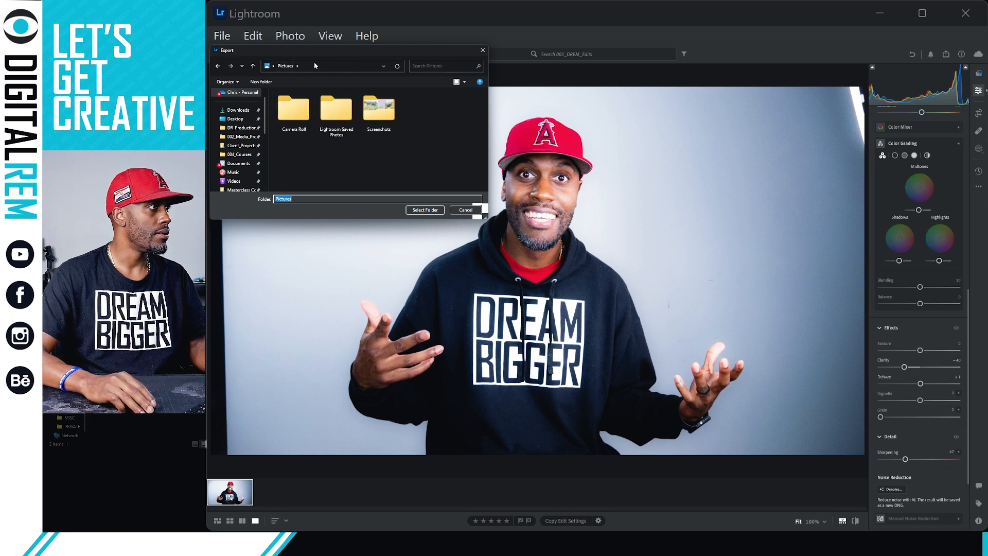
left_click_drag(326, 51, 160, 81)
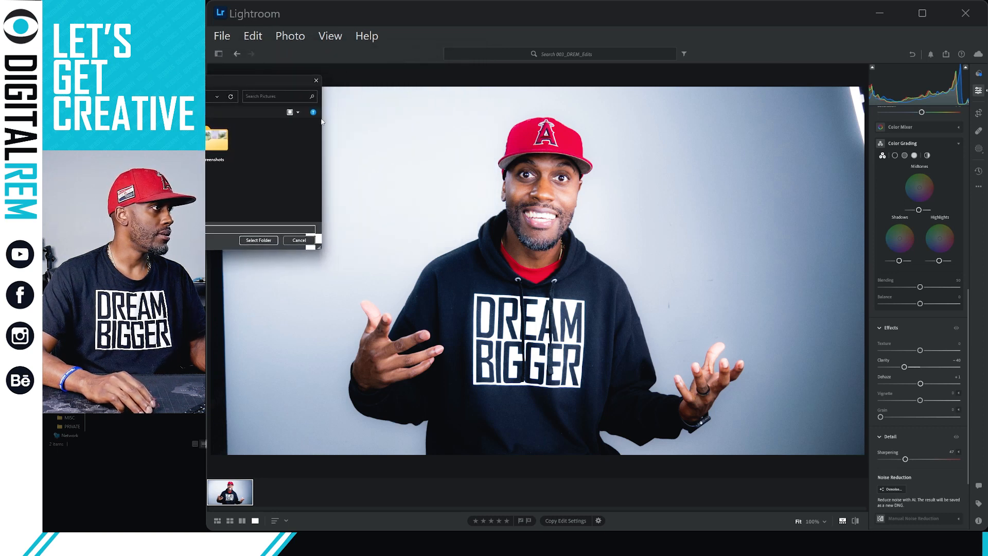
left_click_drag(318, 120, 268, 120)
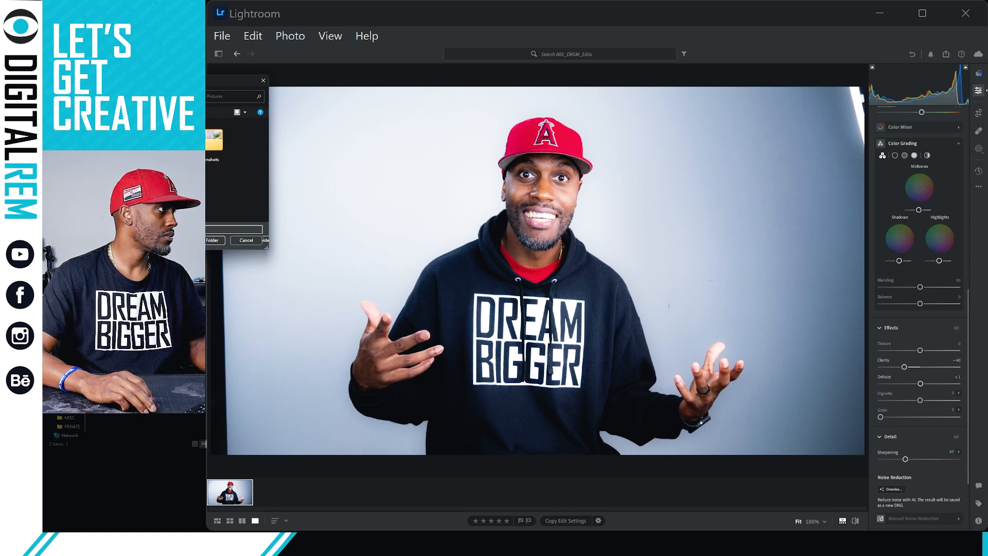
left_click_drag(154, 75, 155, 81)
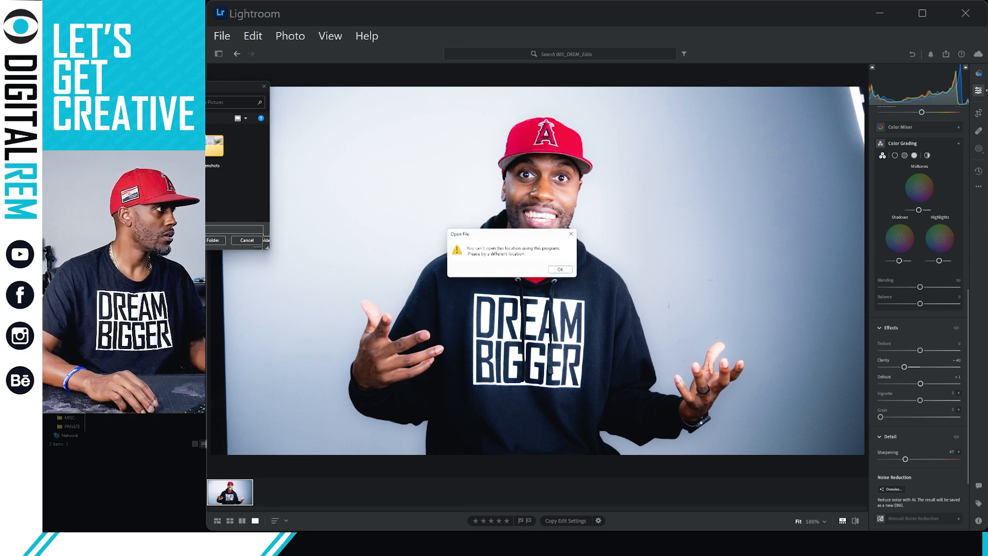
left_click(554, 269)
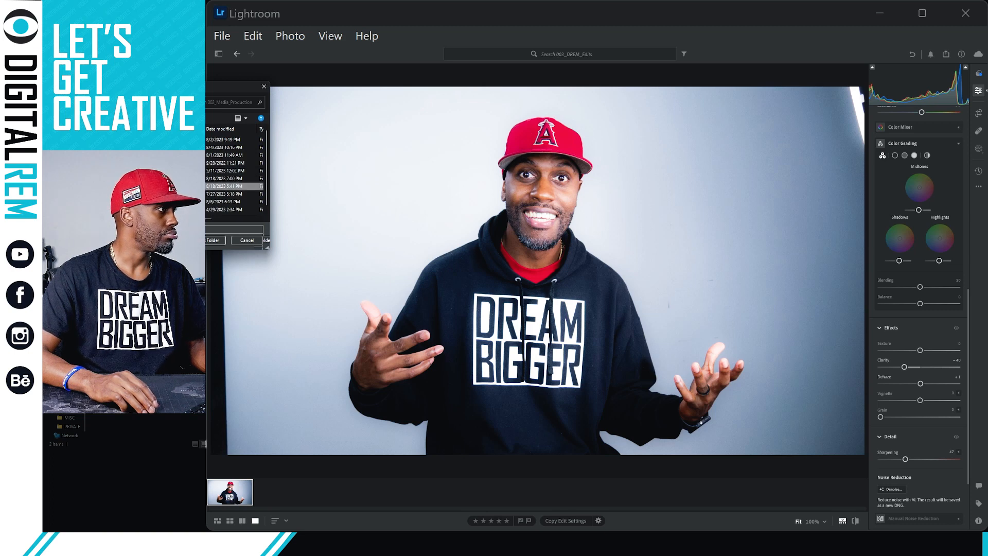
Browse the LR and jpg folders, then select a folder in 230901_Headshots as the export destination.
double_click(167, 186)
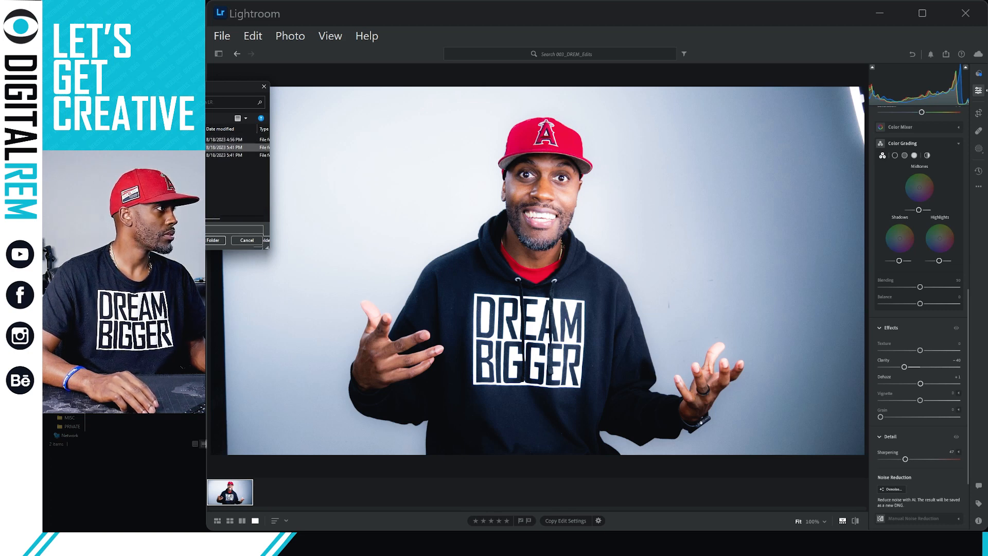
double_click(175, 147)
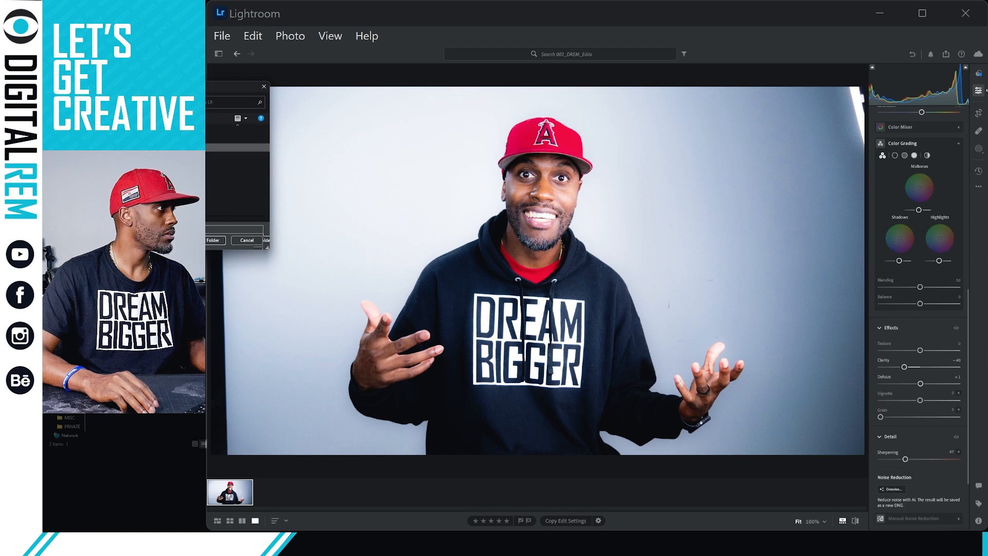
double_click(175, 148)
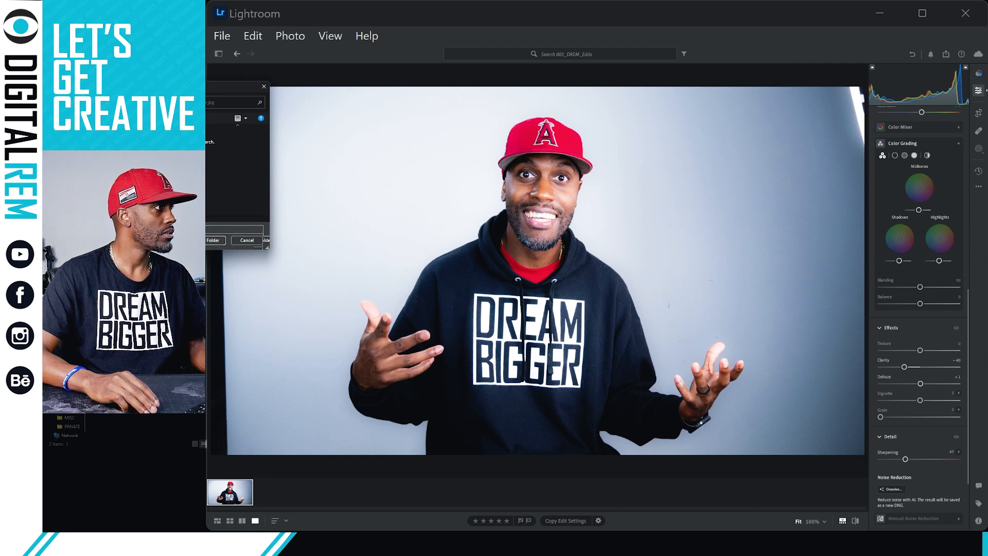
key("alt+Left")
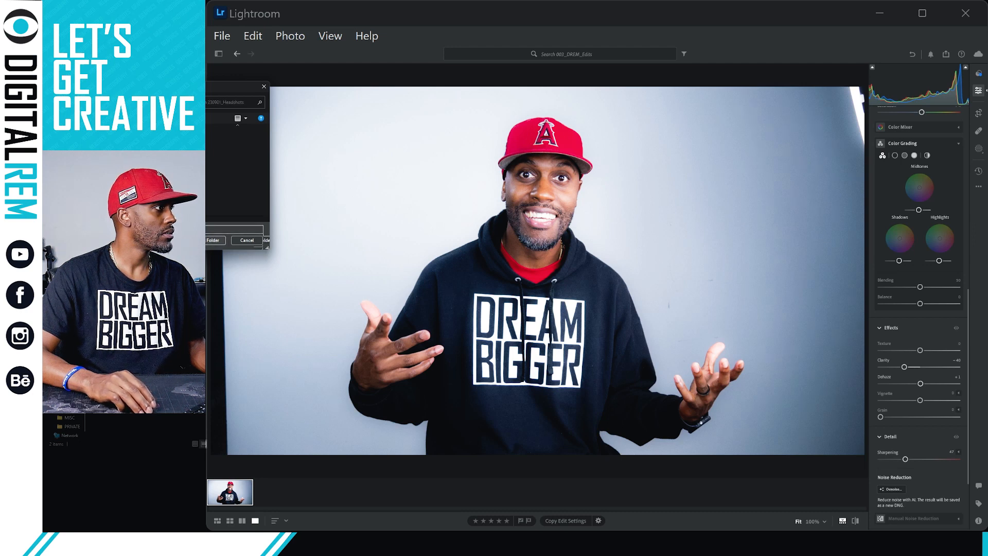
left_click(175, 148)
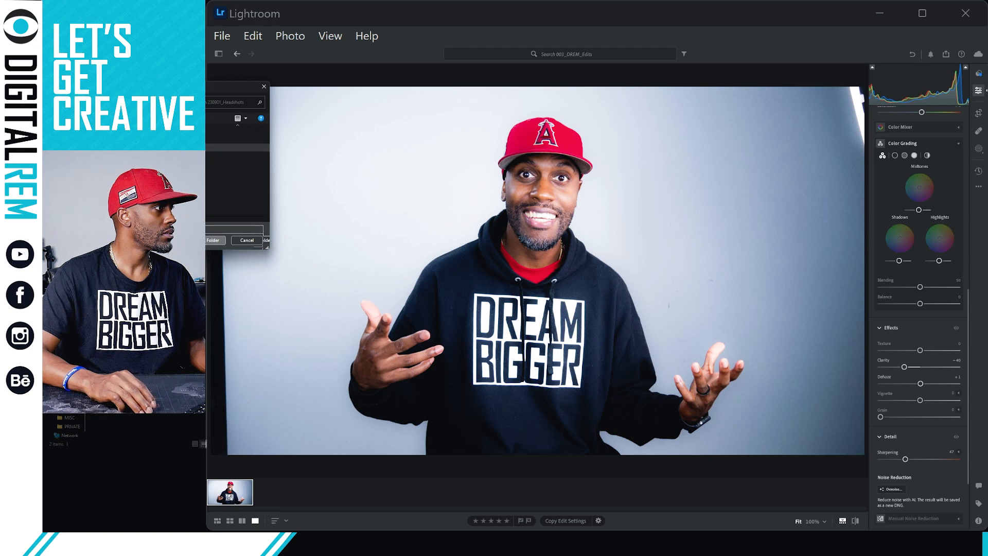
left_click(211, 239)
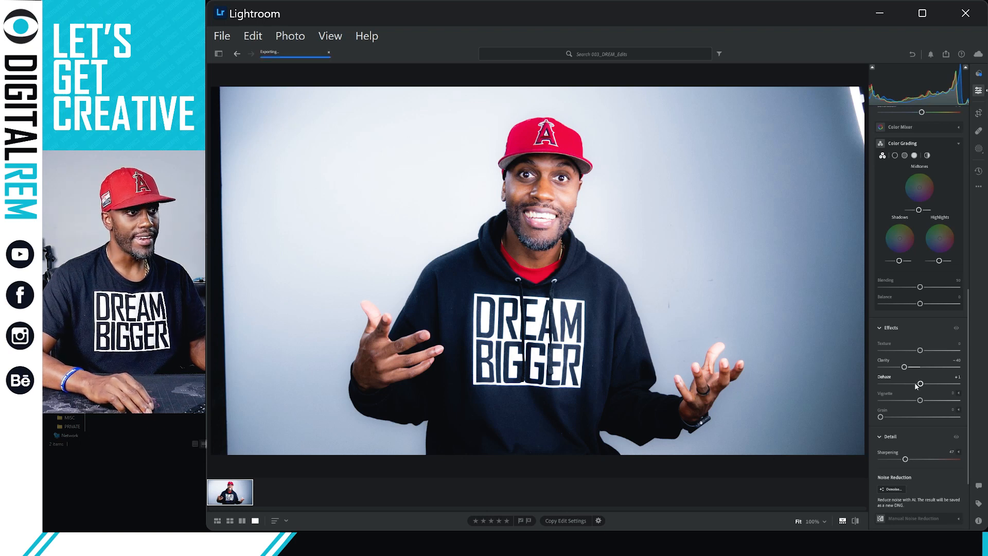
Increase Dehaze to around +6 for a darker, more contrasty portrait.
scroll(916, 384, "down", 1)
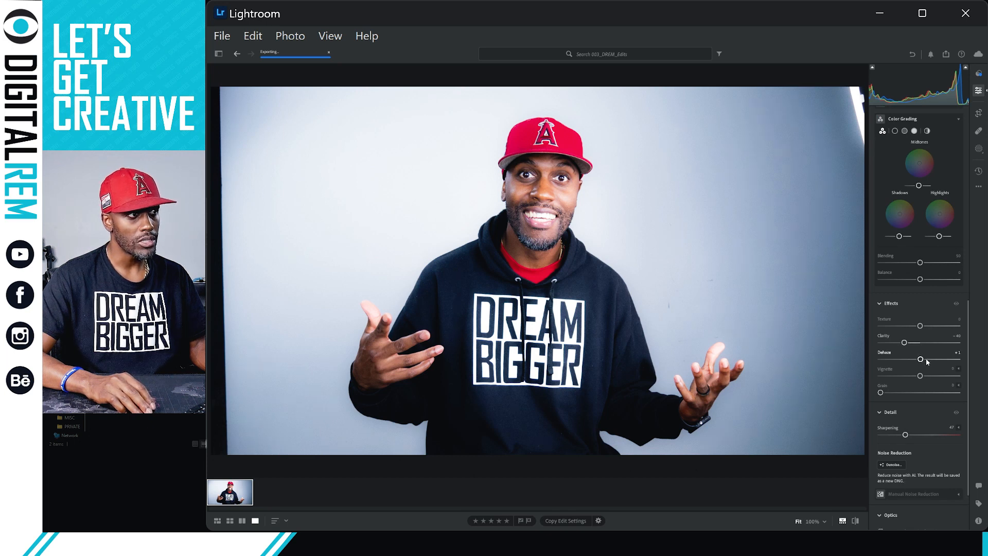
mouse_move(924, 359)
left_mouse_down()
mouse_move(932, 360)
mouse_move(919, 361)
mouse_move(907, 343)
mouse_move(917, 342)
left_mouse_up()
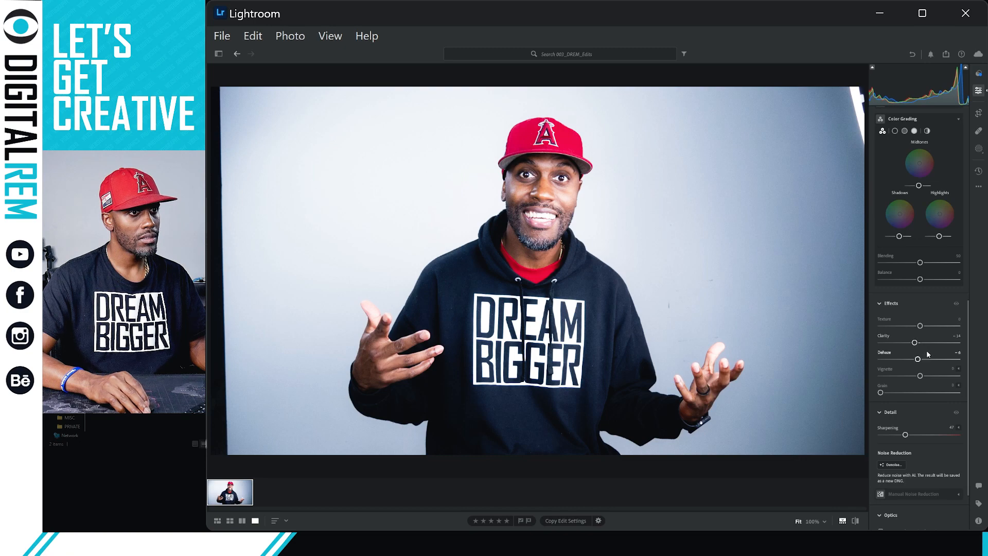
left_click(685, 297)
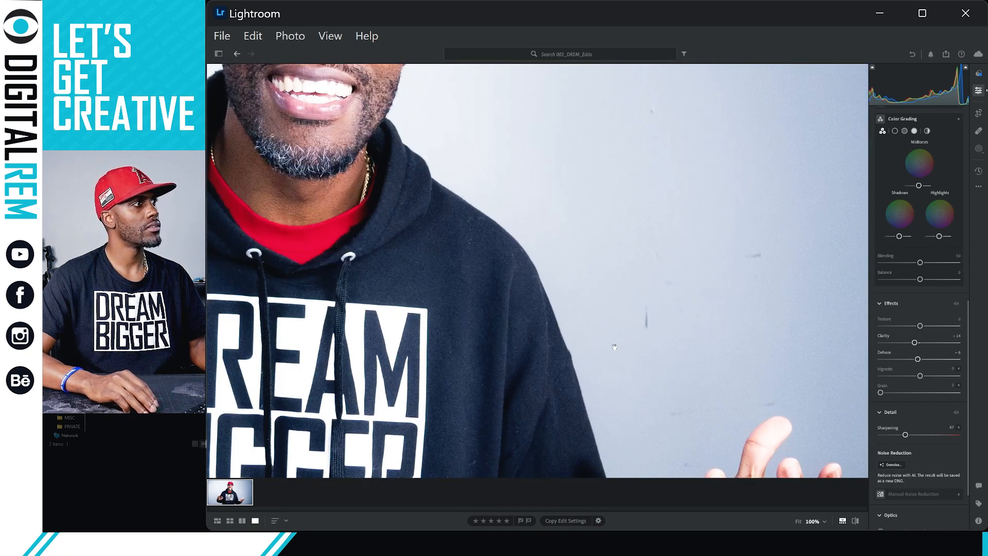
left_click_drag(614, 347, 690, 453)
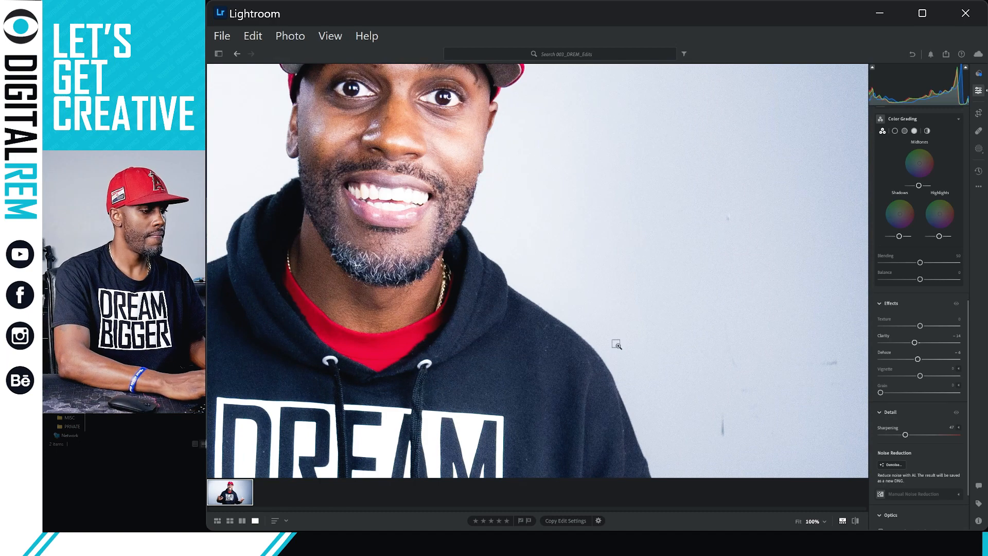
left_click(616, 344)
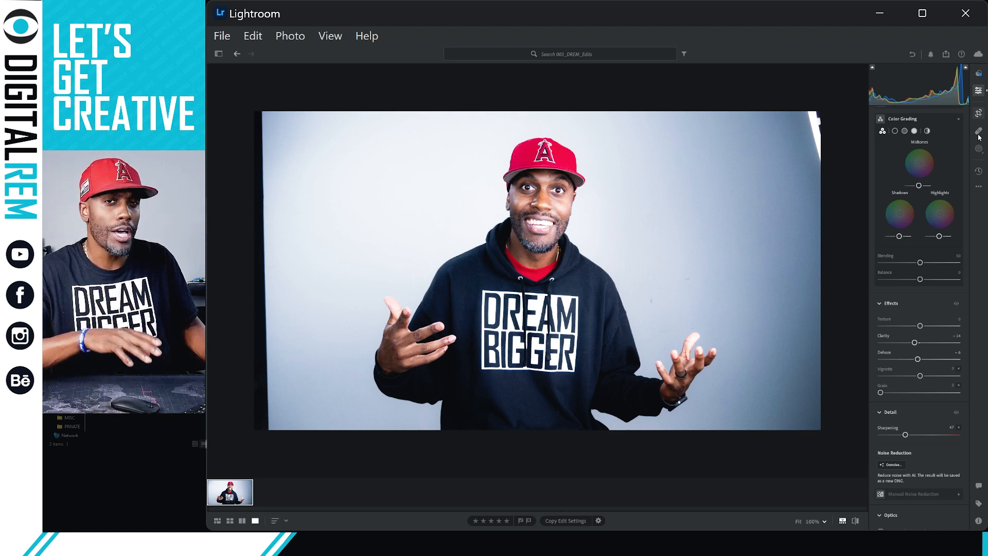
Switch between the Remove/Heal and Masking tools, ending with the Masking panel open.
scroll(980, 138, "down", 1)
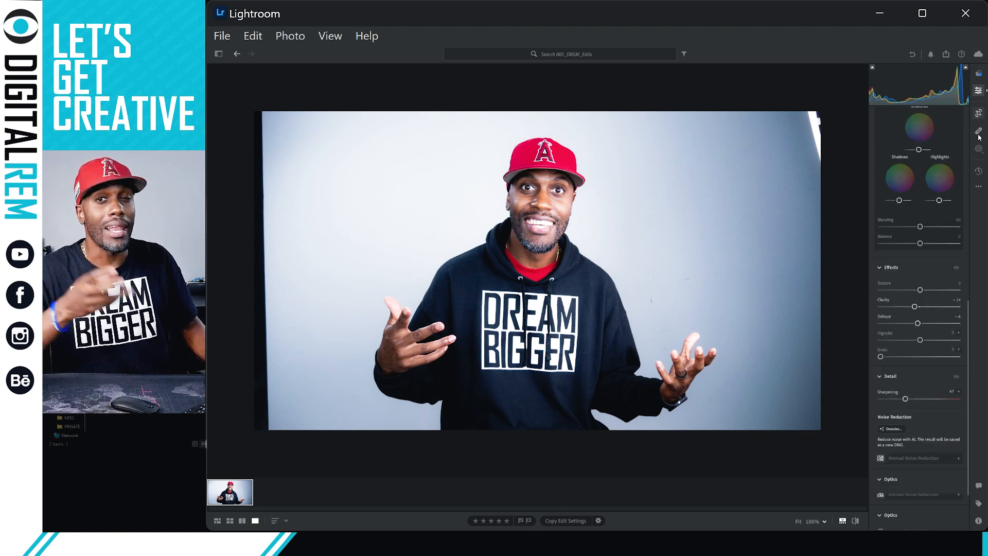
left_click(979, 135)
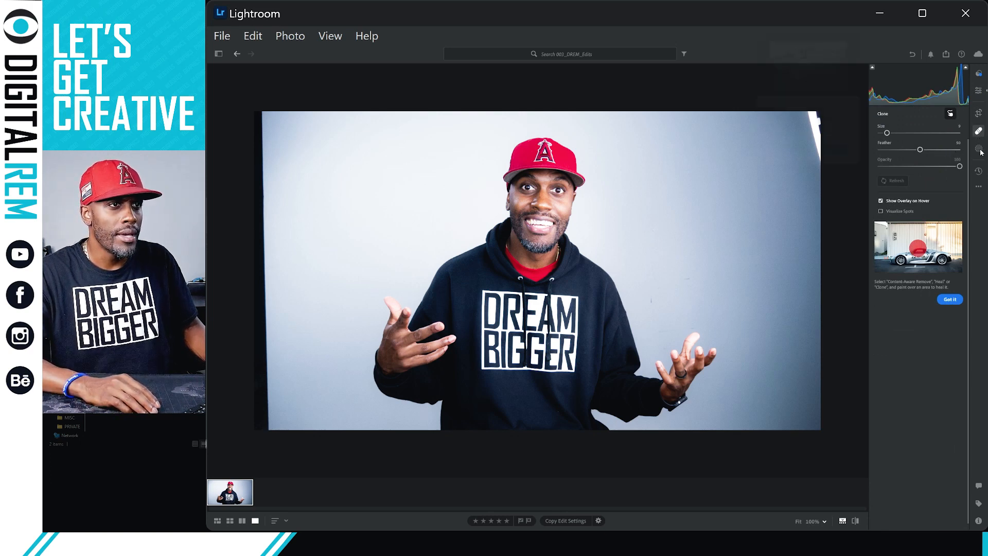
left_click(981, 150)
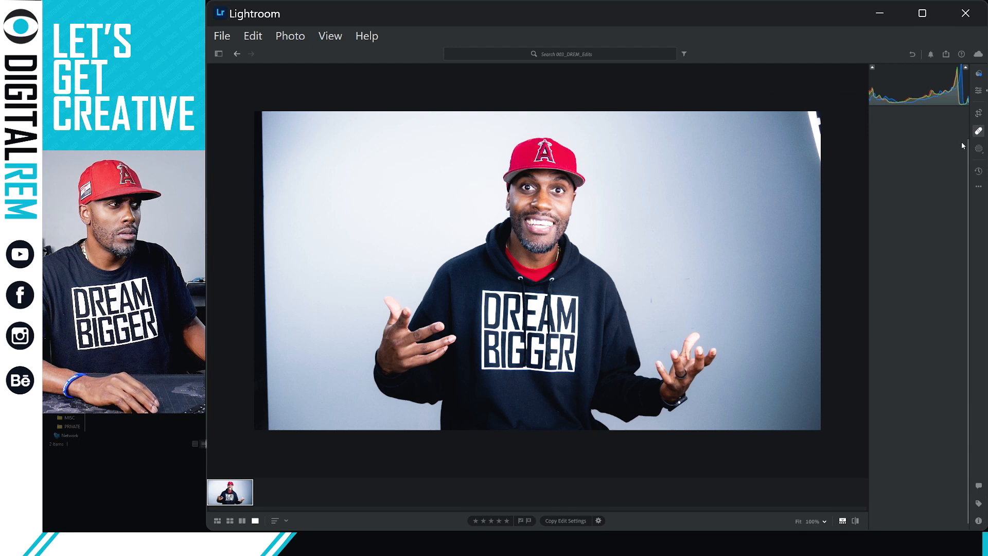
left_click(979, 149)
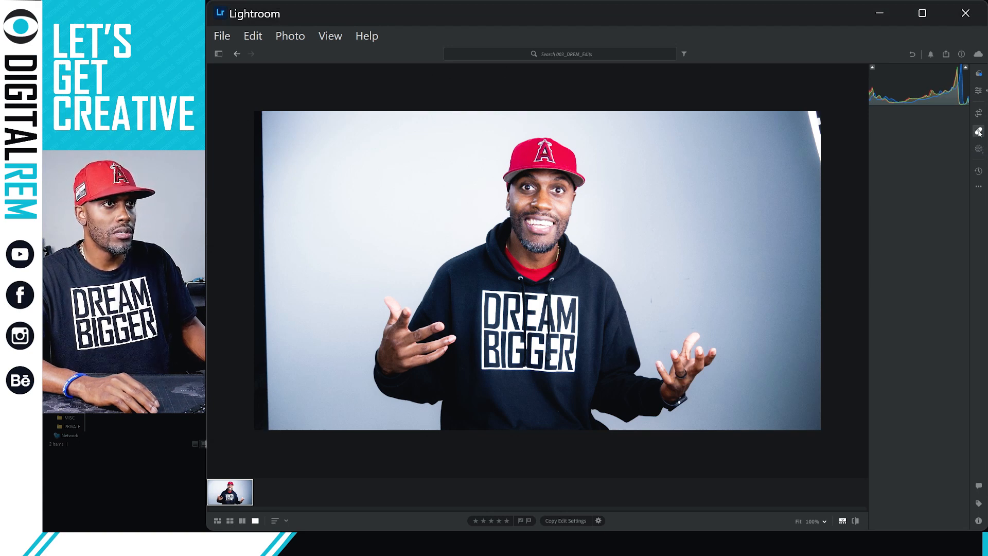
left_click(979, 132)
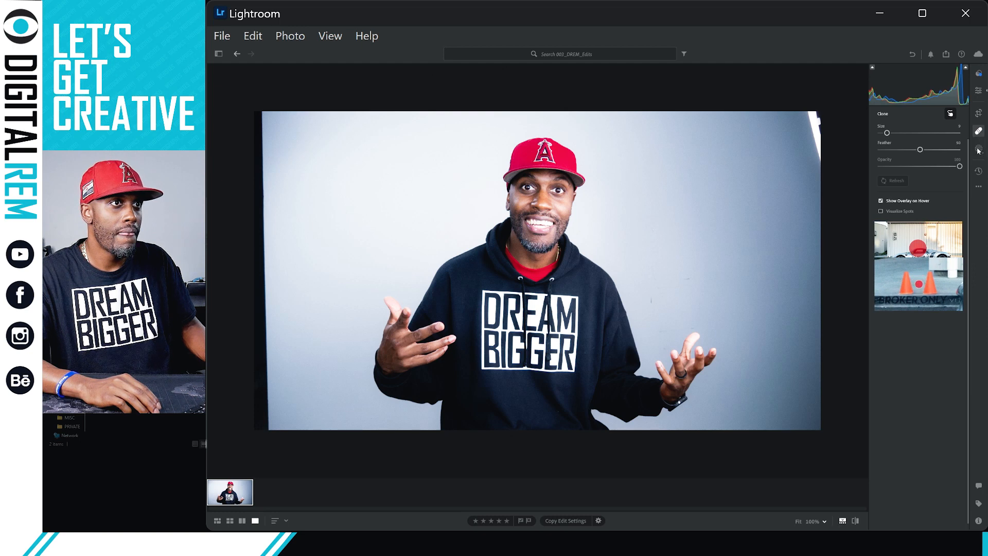
left_click(979, 149)
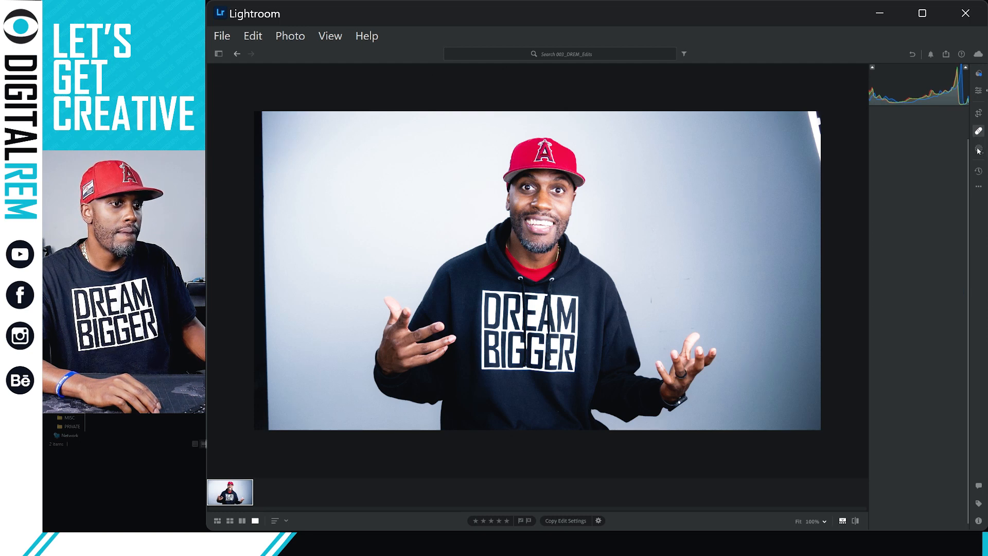
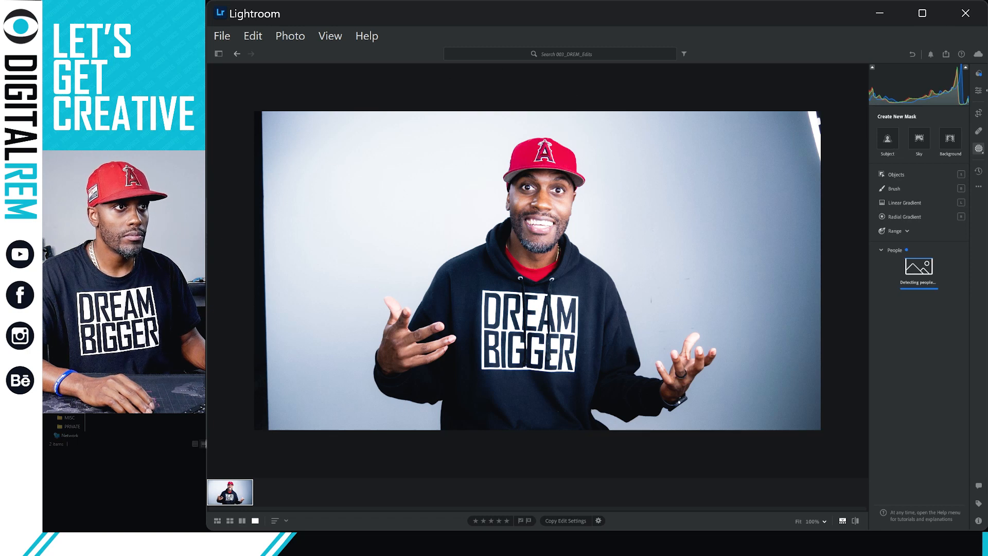
Create a new brush mask, Mask 1, from the Create New Mask options in Masking.
left_click(889, 144)
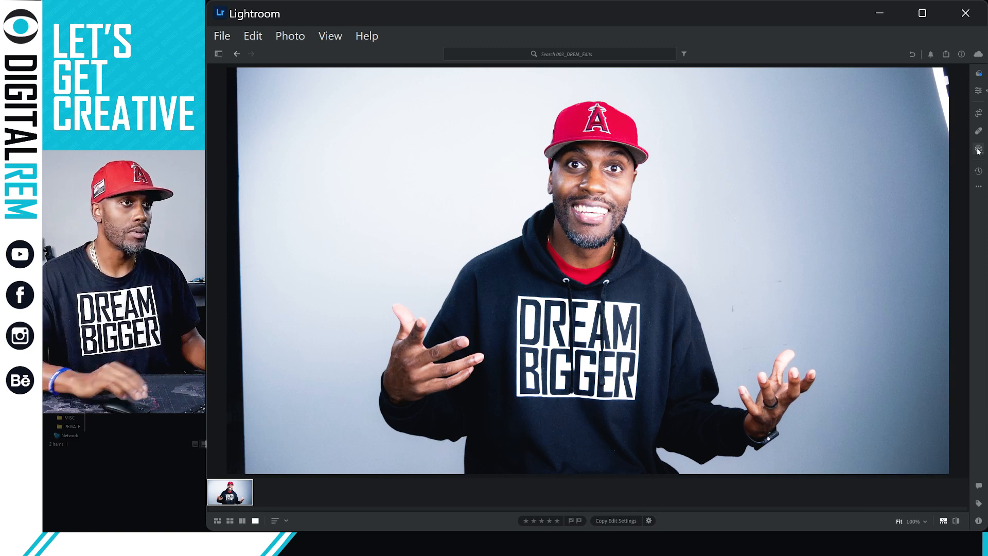
left_click(978, 151)
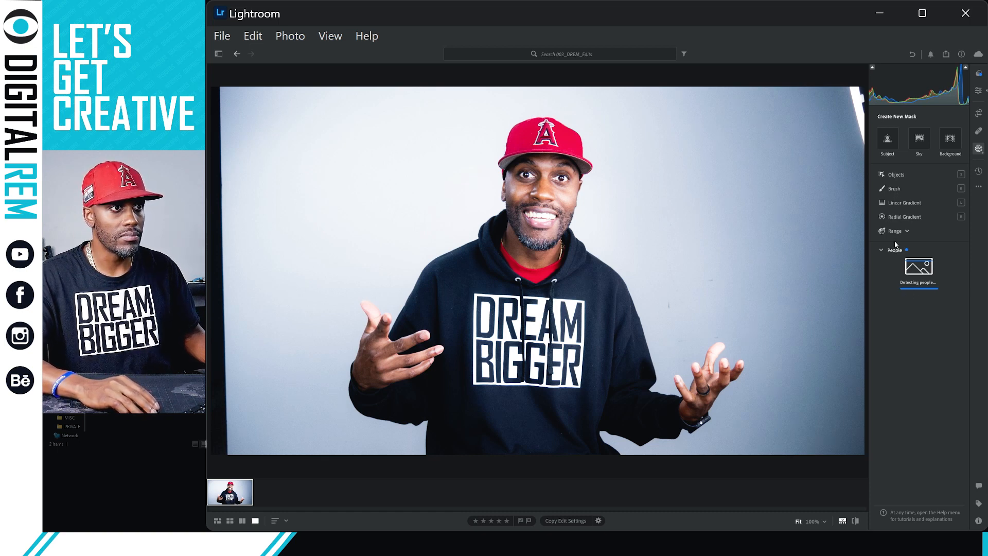
left_click(894, 190)
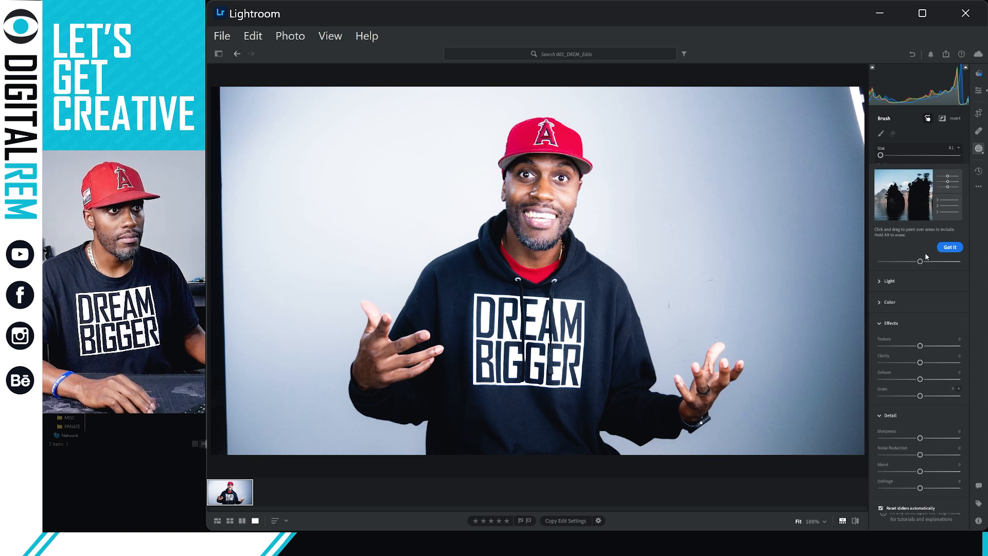
Dismiss the brush painting tip and turn off Show Overlay.
left_click(952, 248)
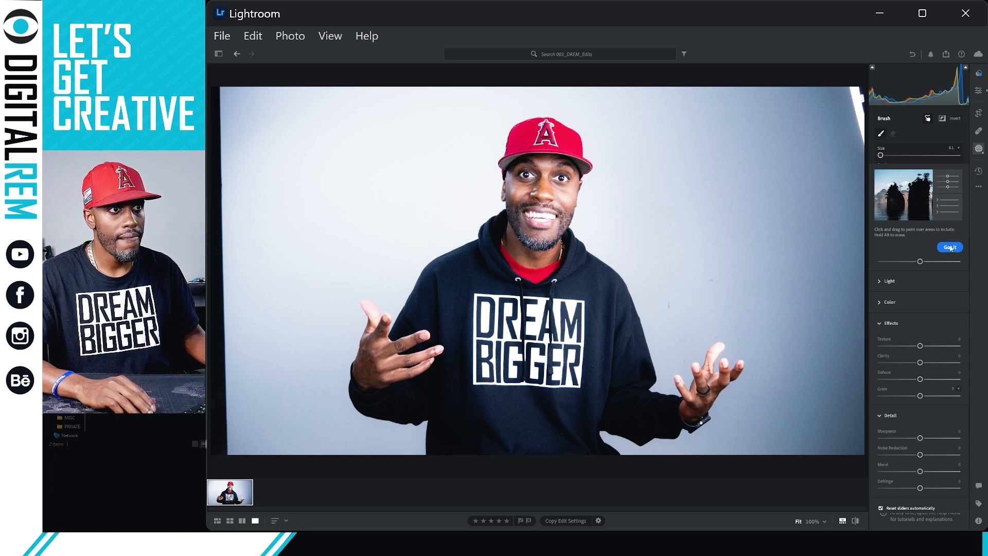
left_click(950, 248)
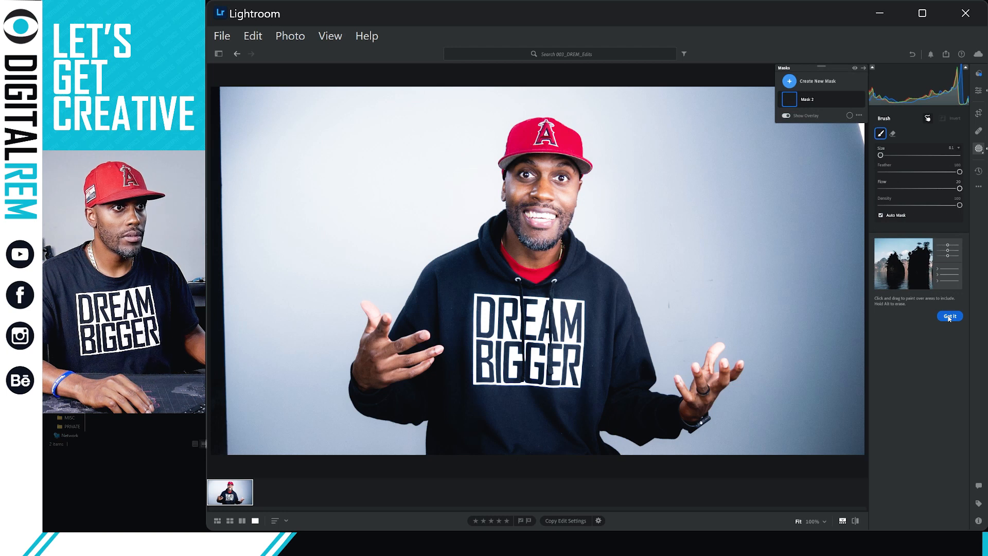
left_click(787, 115)
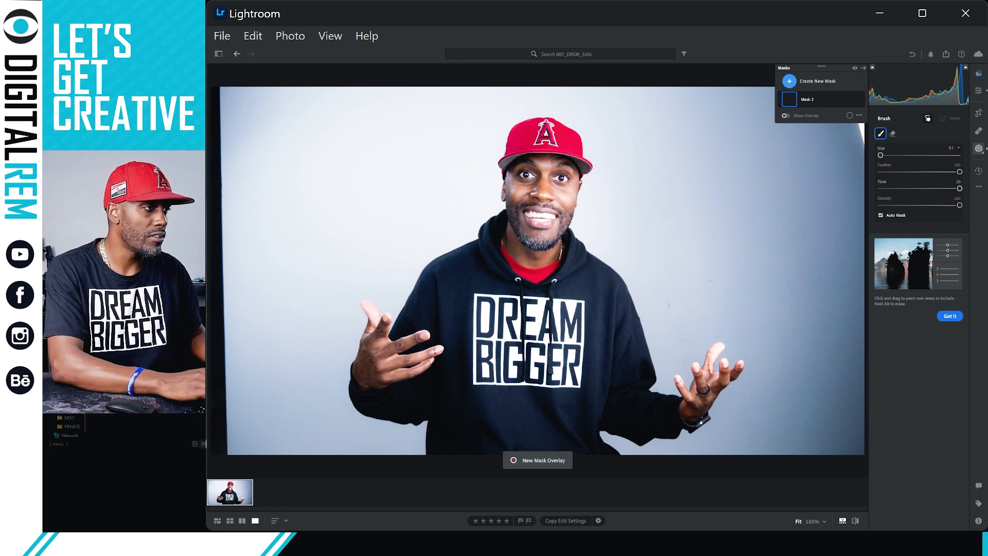
Zoom past 100% and pan the view to the cap and eyes.
key("ctrl+=")
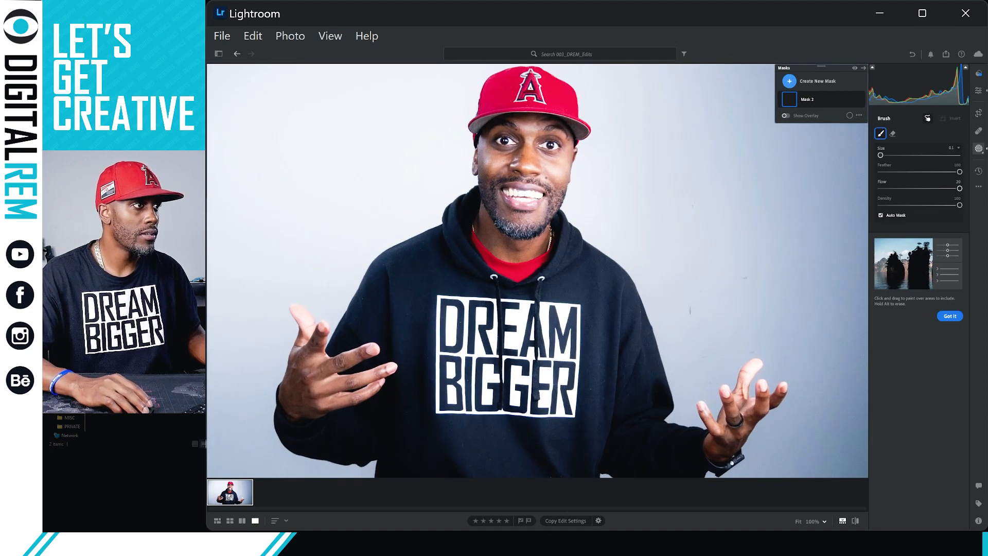
left_click_drag(528, 179, 589, 247)
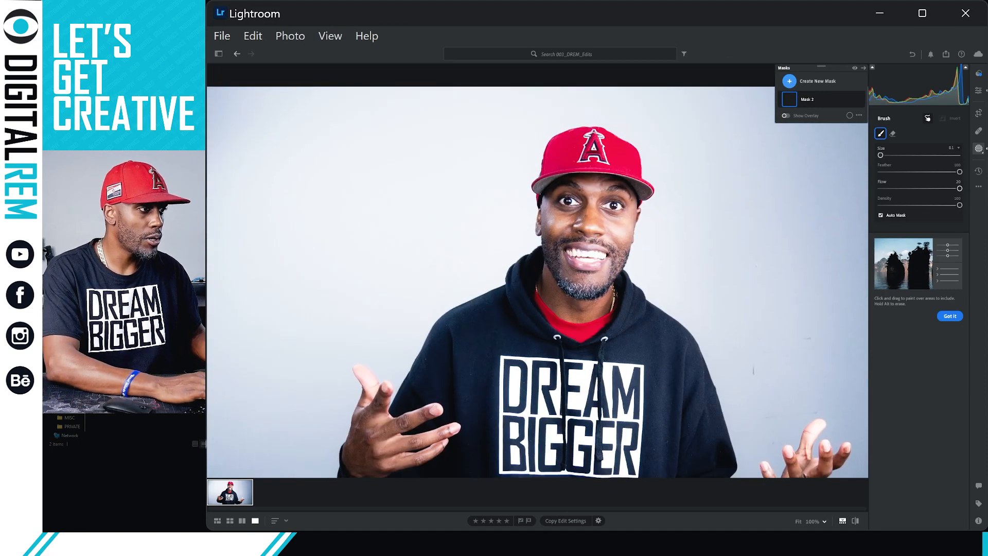
key("ctrl+=")
key("ctrl+=")
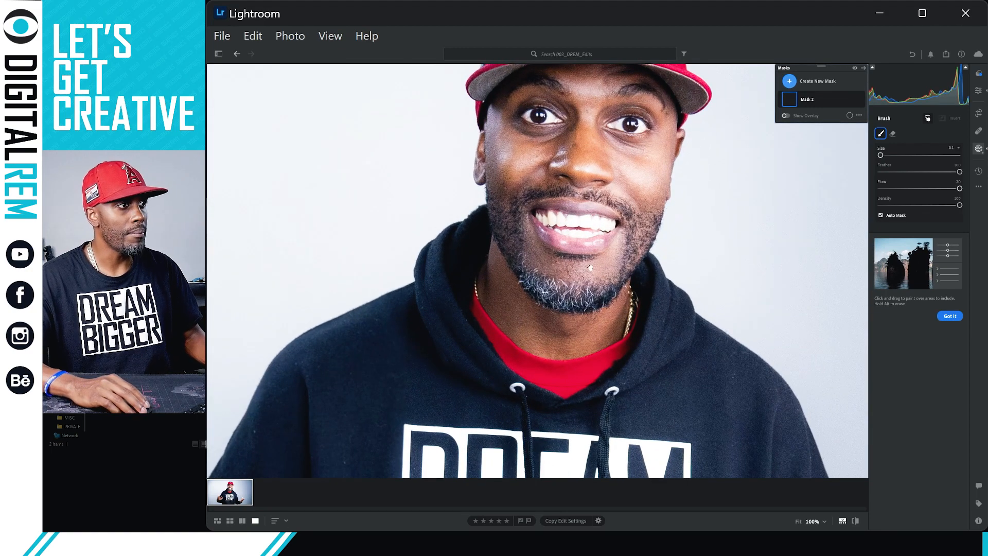
mouse_move(590, 246)
left_mouse_down()
mouse_move(584, 321)
mouse_move(570, 352)
left_mouse_up()
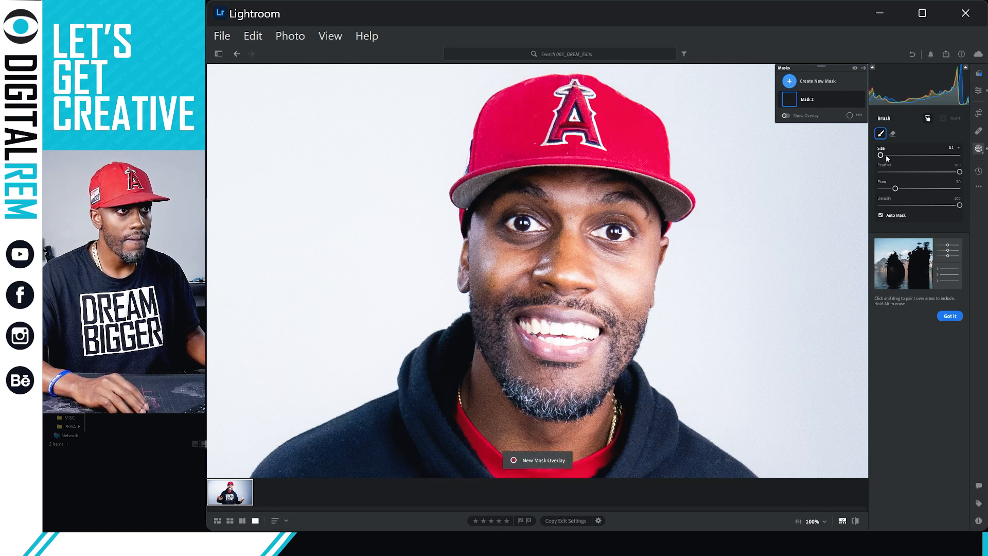
Reduce the Brush Size to a small value and paint a stroke over the left eye.
left_click_drag(884, 156, 903, 155)
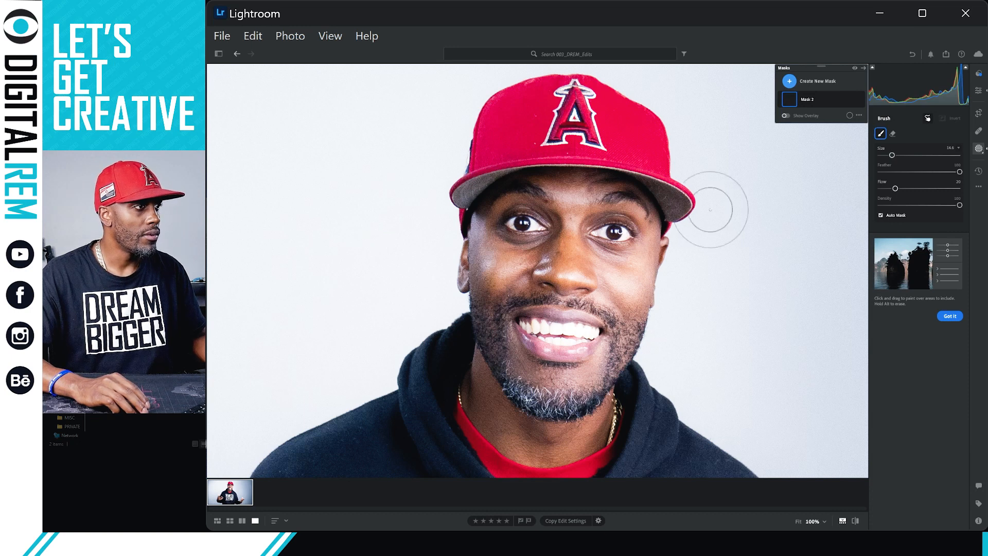
left_click_drag(892, 155, 884, 155)
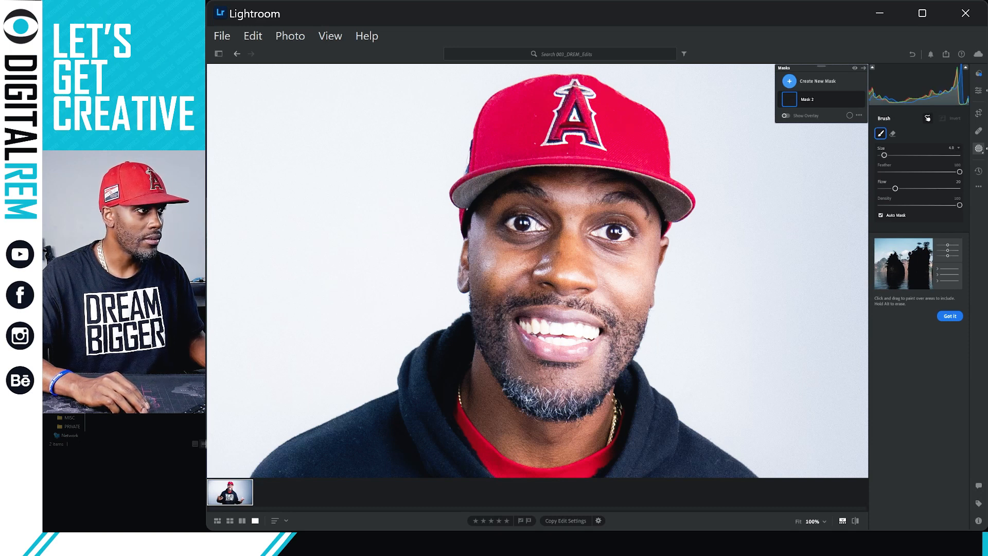
mouse_move(538, 227)
left_mouse_down()
mouse_move(507, 224)
mouse_move(536, 226)
left_mouse_up()
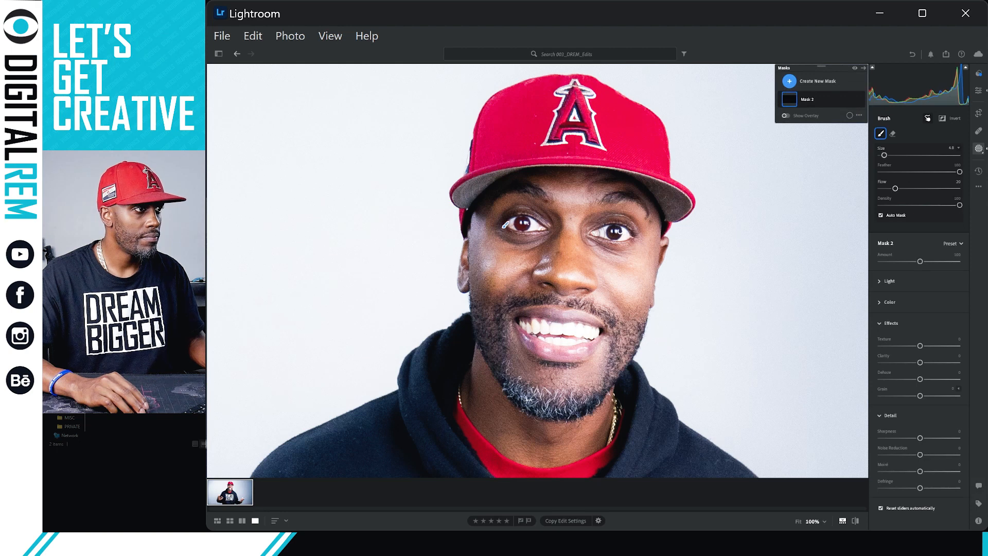
Paint a mask stroke across the right eye.
left_click(786, 116)
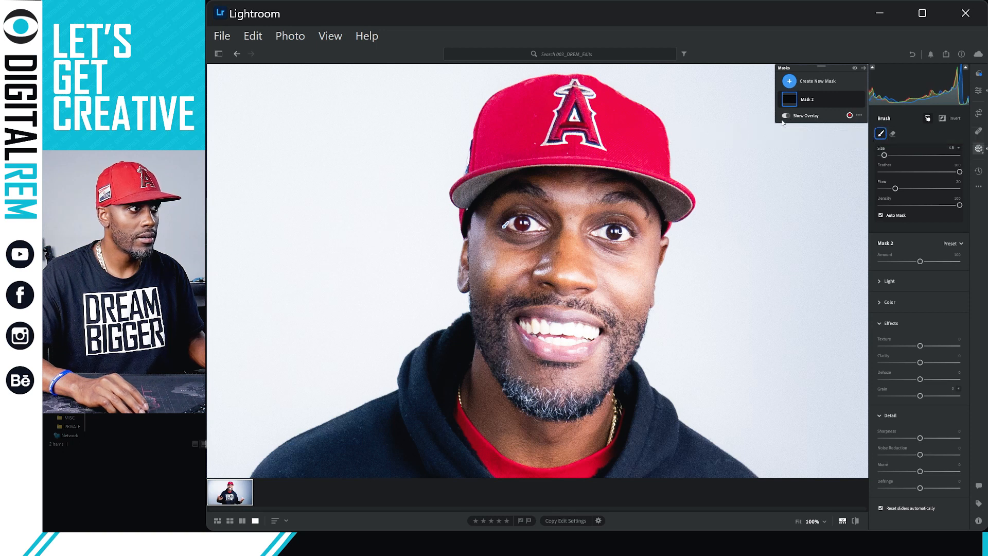
left_click(786, 116)
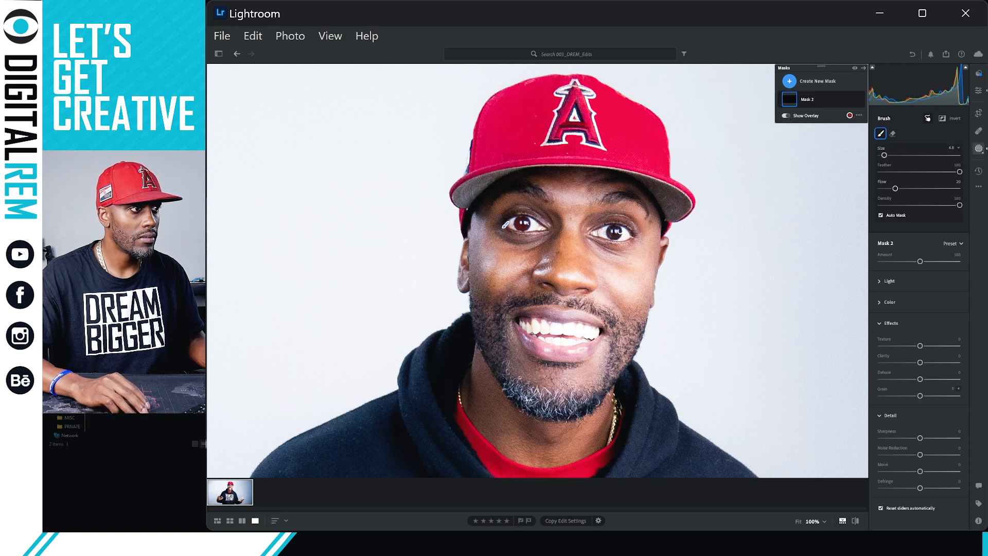
mouse_move(603, 234)
left_mouse_down()
mouse_move(629, 239)
mouse_move(596, 235)
left_mouse_up()
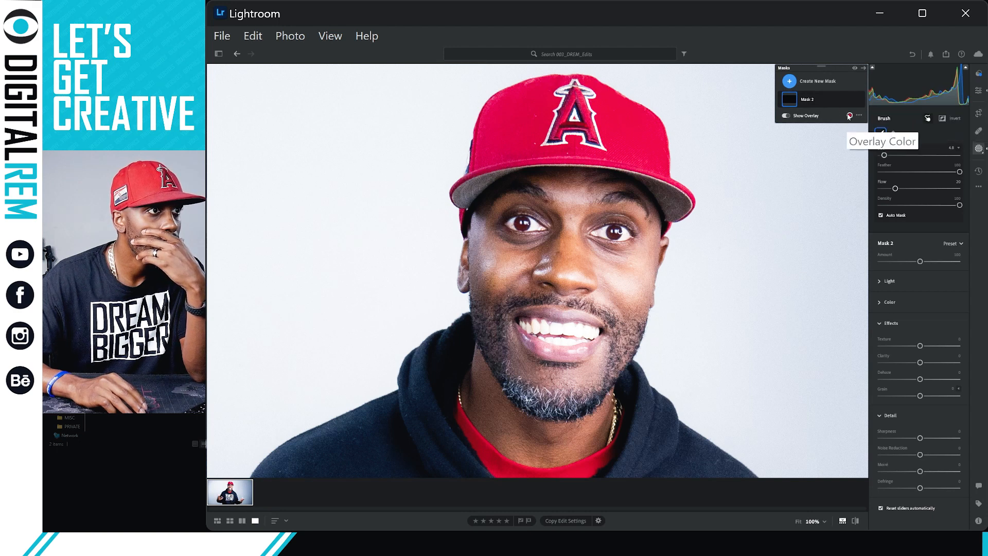
Toggle the mask overlay and check the overlay mode menu, leaving settings unchanged.
left_click(785, 116)
left_click(785, 116)
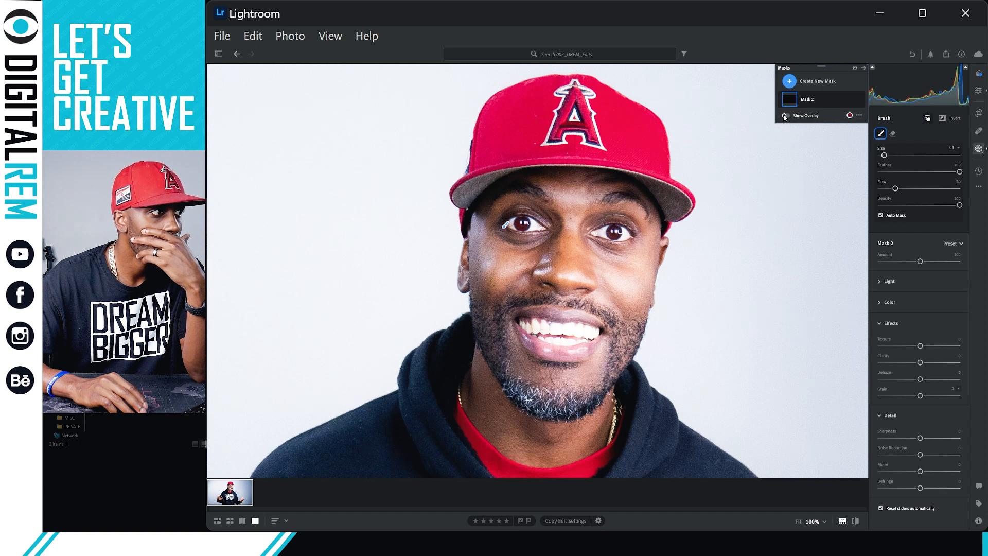
left_click(859, 116)
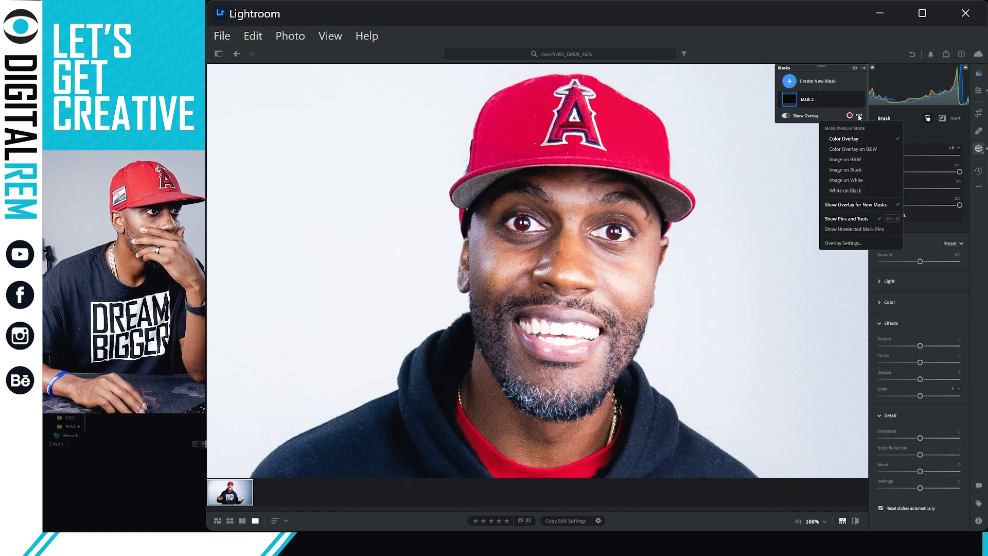
left_click(859, 117)
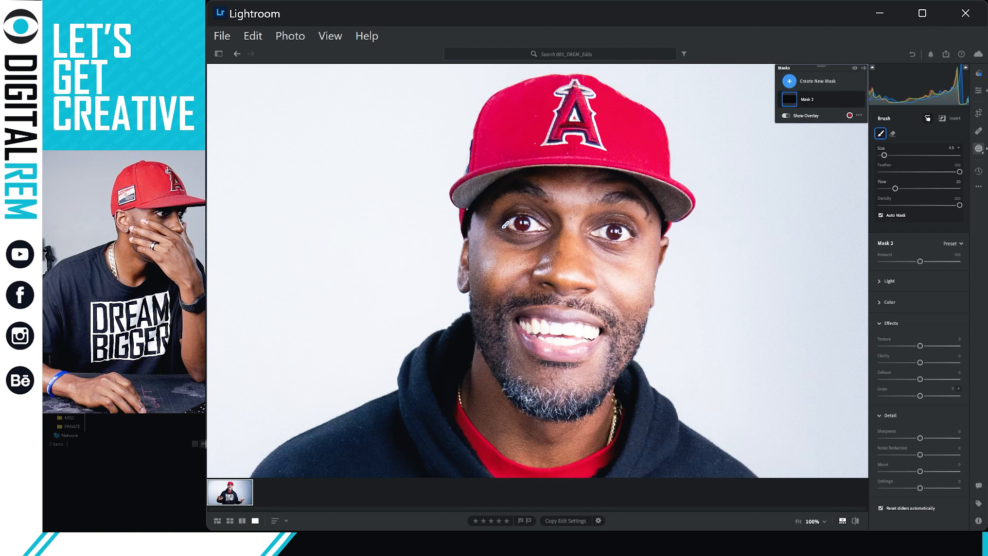
right_click(617, 233)
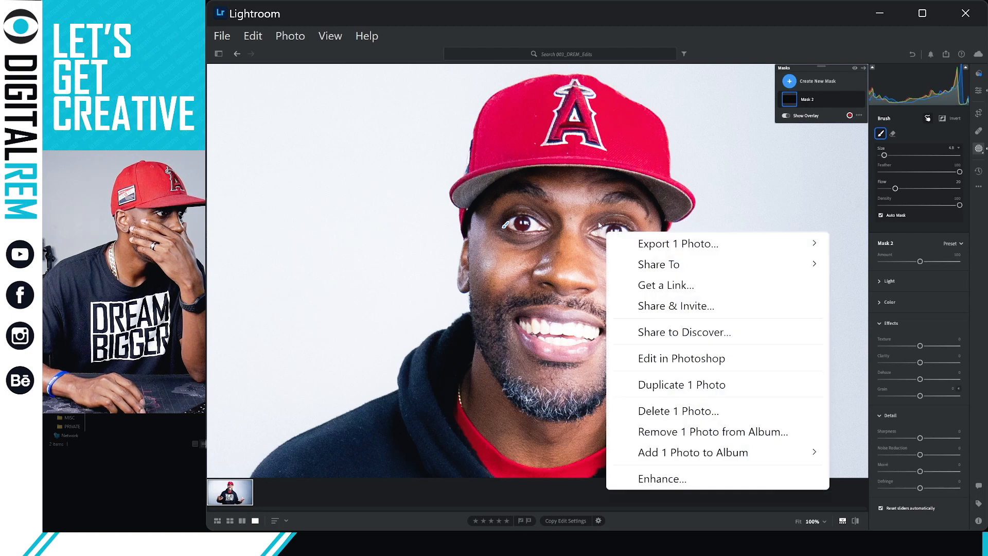
left_click(600, 225)
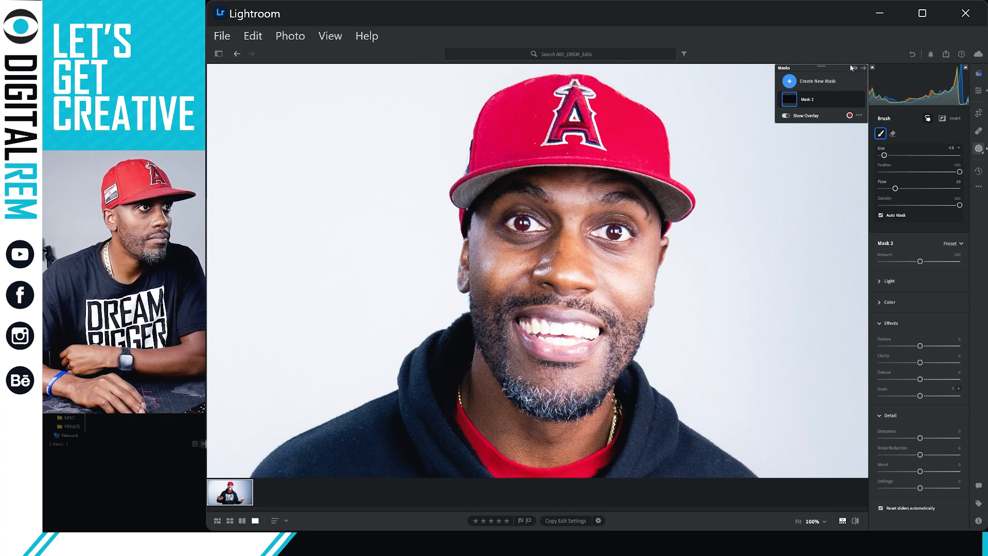
Expand Mask 2 and rename its Brush 1 component to 'Eyes'.
left_click(826, 98)
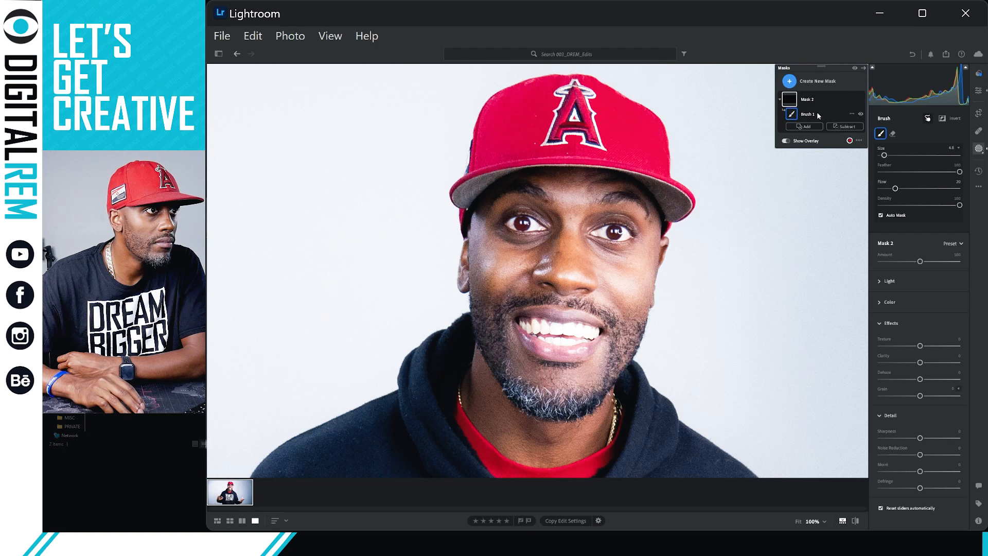
left_click(852, 114)
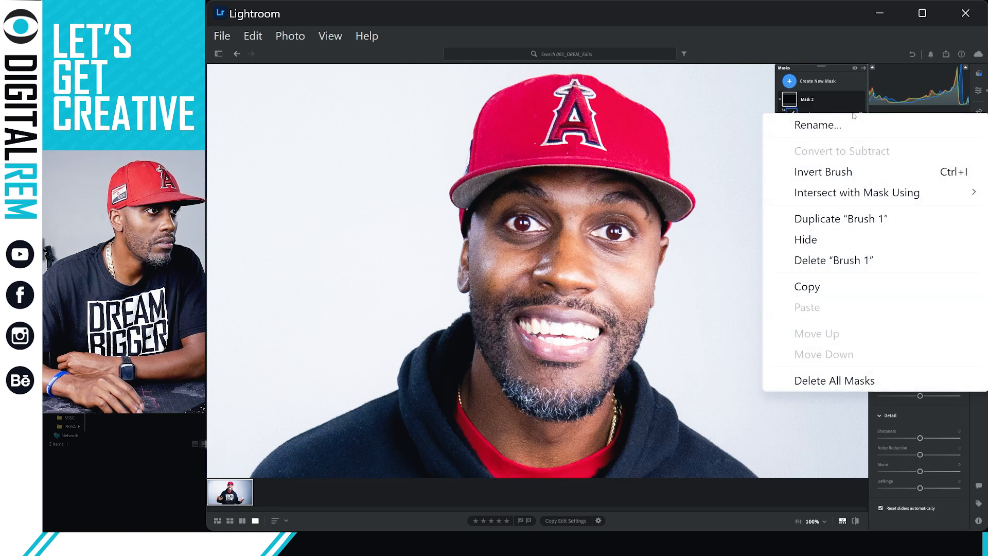
left_click(816, 112)
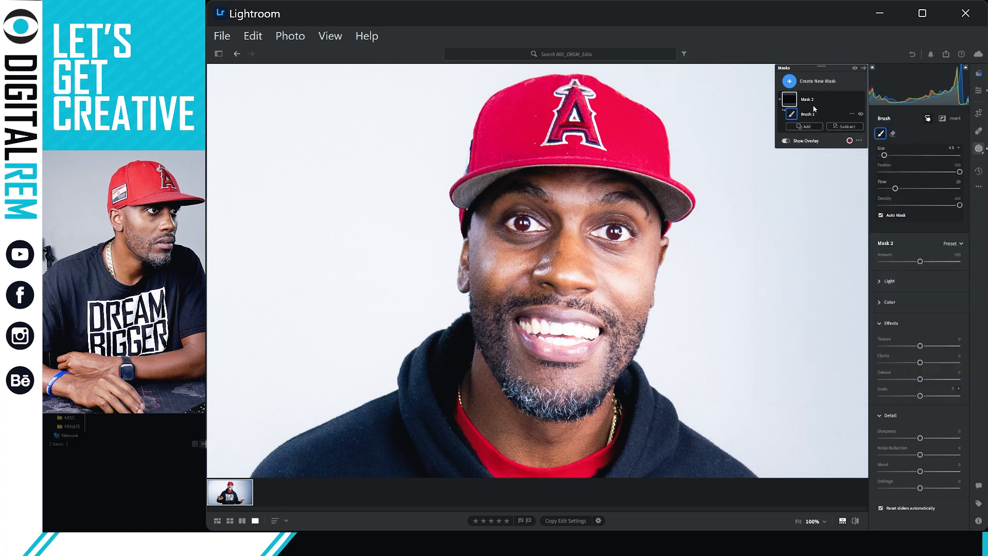
double_click(809, 99)
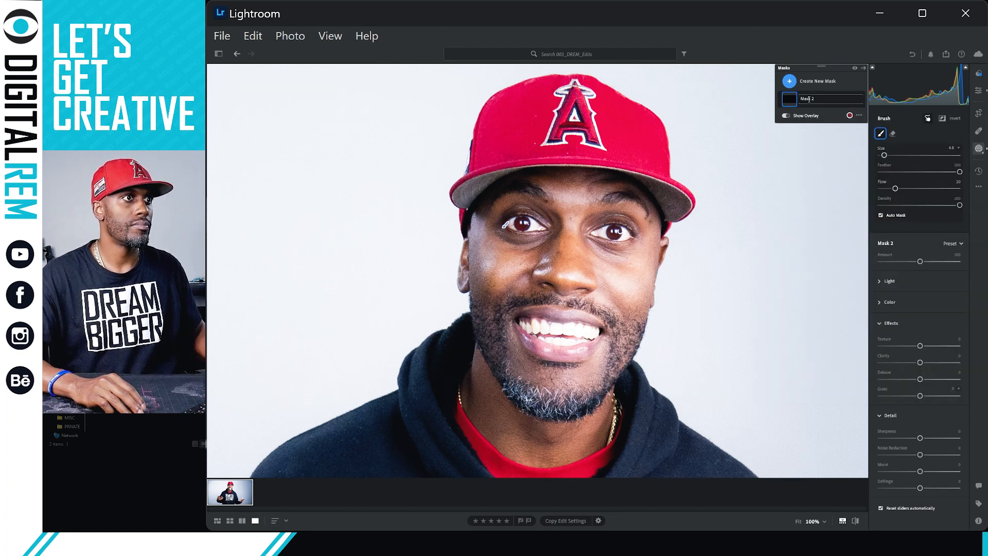
key("Return")
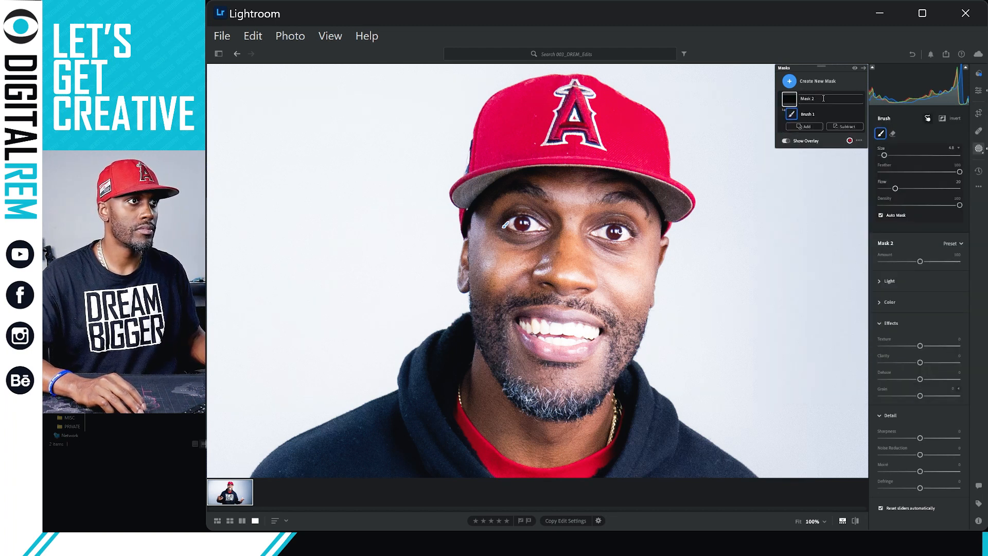
left_click(816, 114)
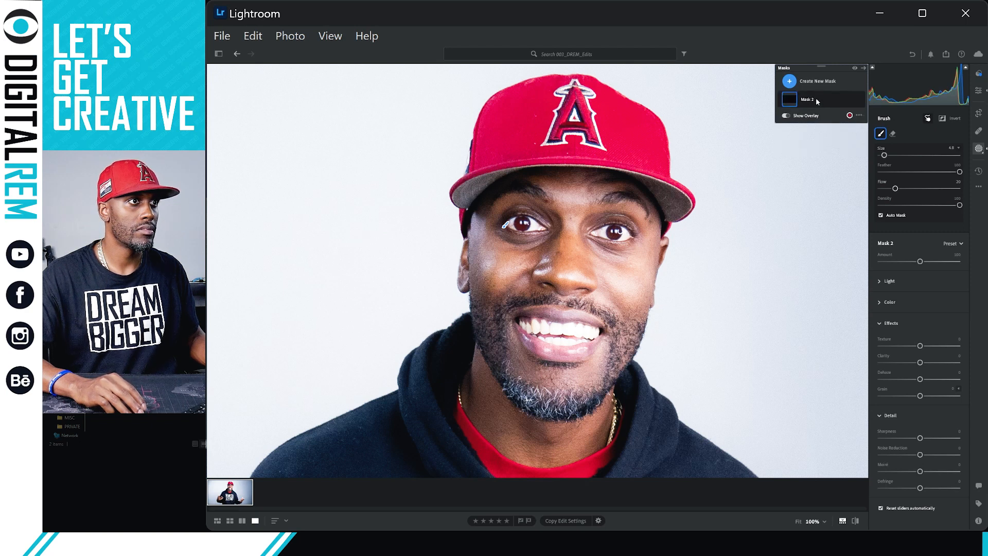
left_click(780, 101)
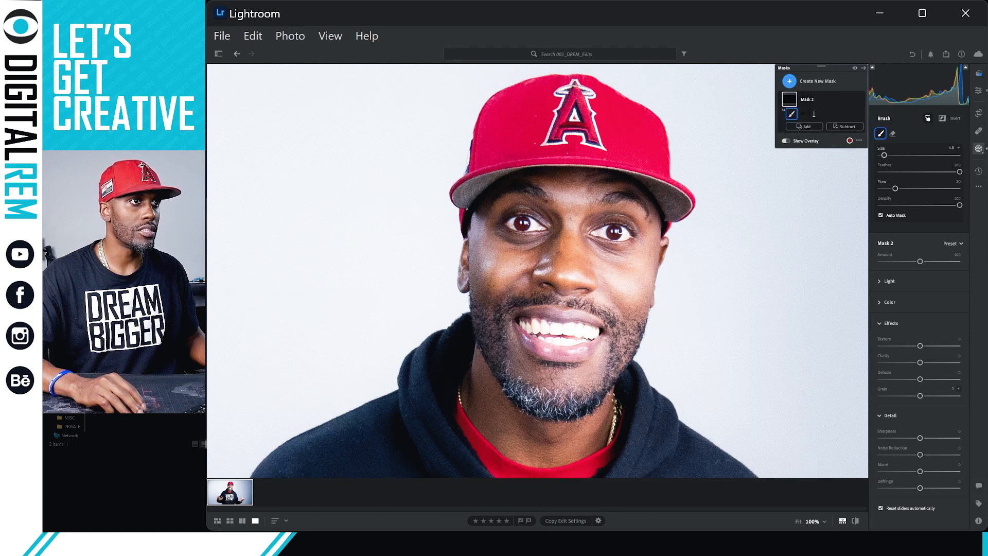
double_click(818, 111)
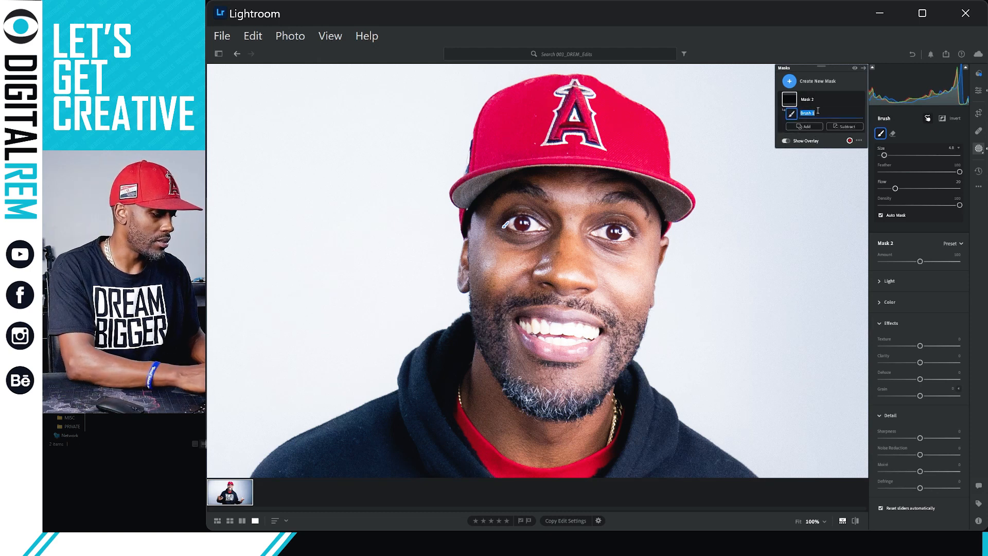
type("Eyes")
key("Return")
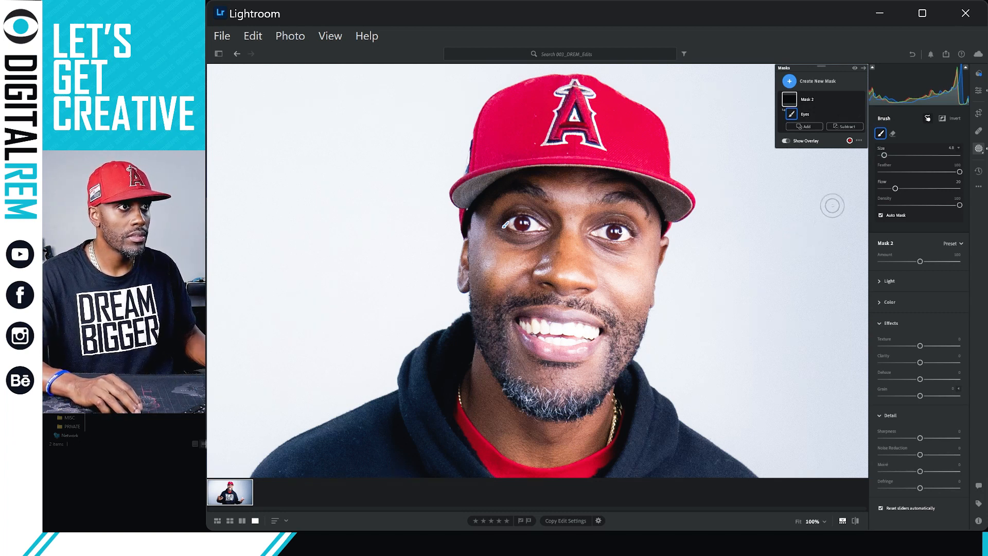
left_click(805, 126)
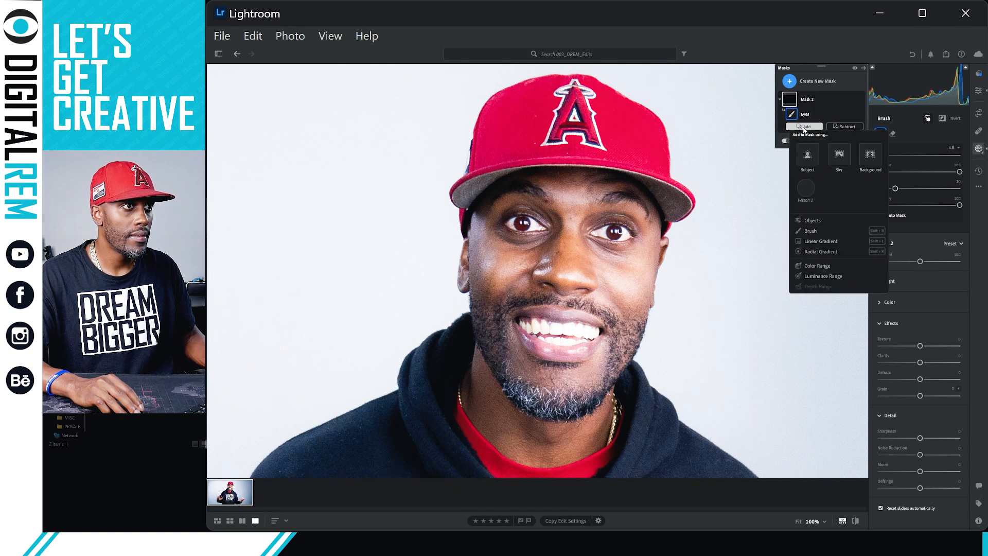
left_click(806, 128)
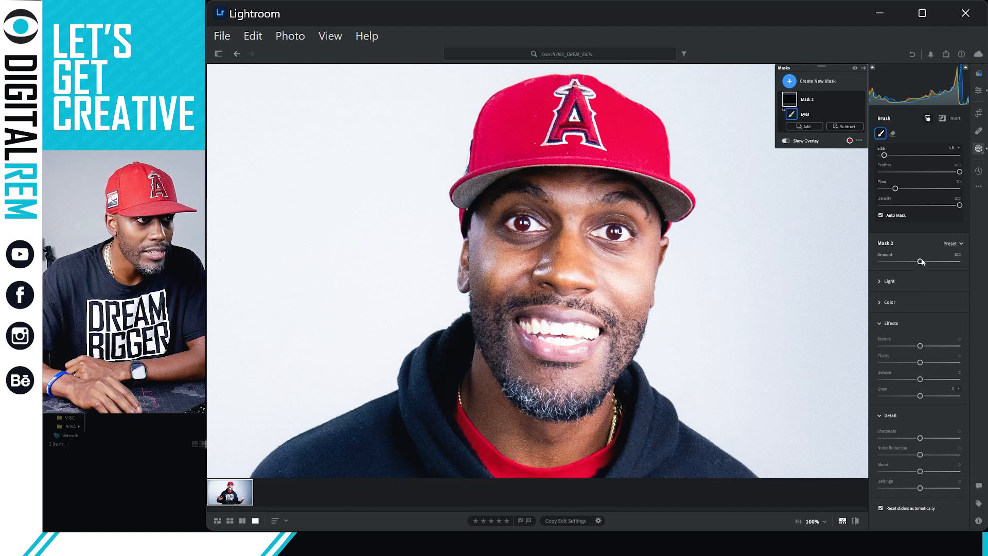
Raise Mask 2's Amount, try and undo a Saturation boost, then paint over the left eye.
left_click_drag(944, 263, 917, 263)
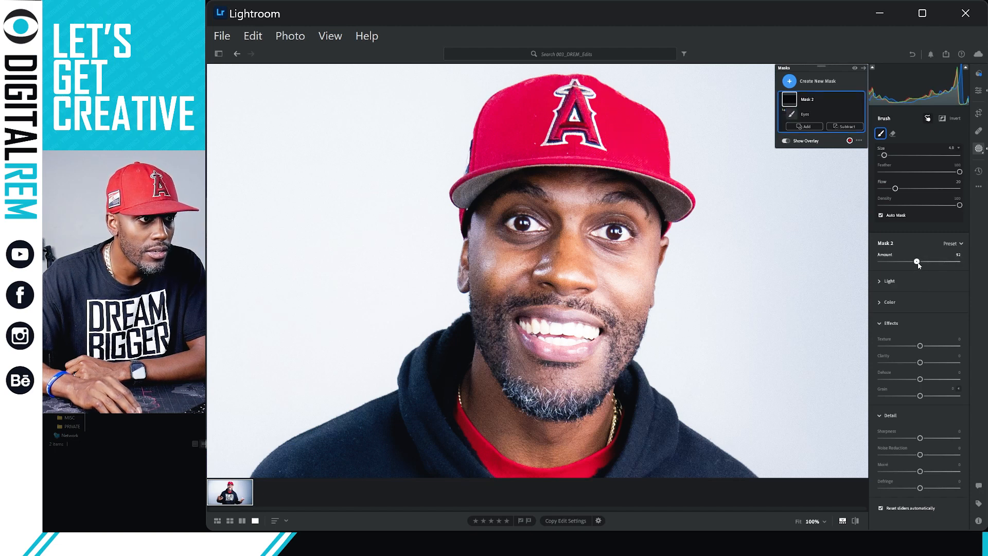
left_click(881, 303)
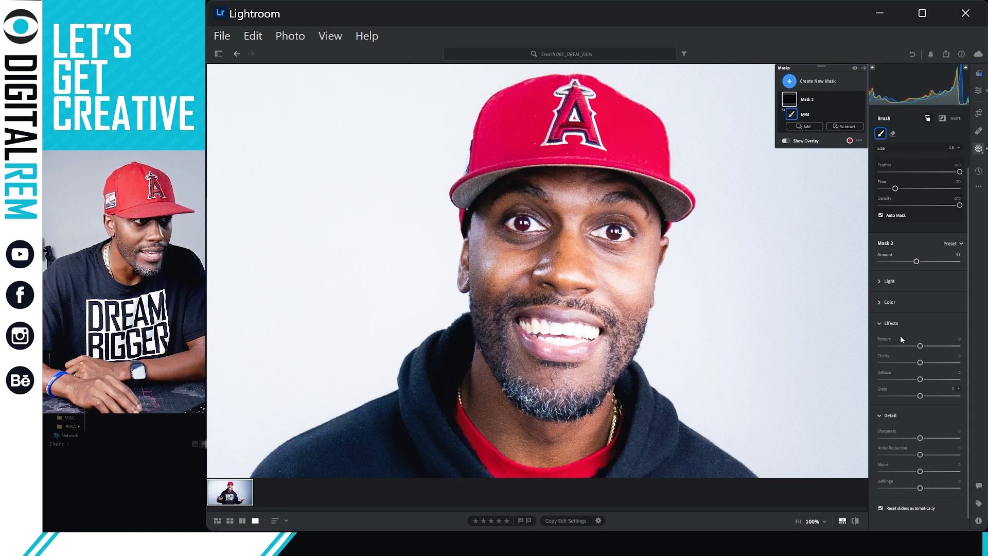
scroll(900, 339, "down", 2)
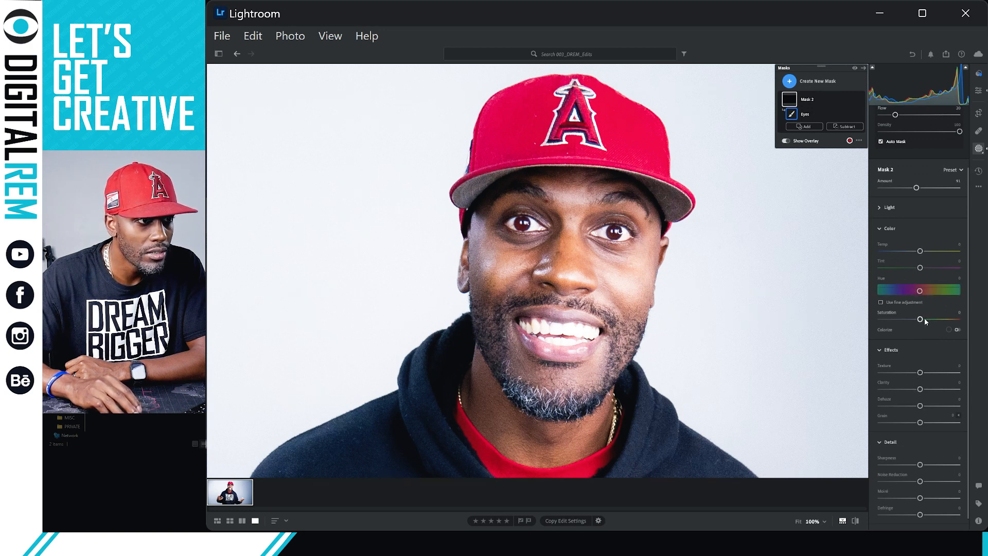
mouse_move(921, 319)
left_mouse_down()
mouse_move(953, 319)
mouse_move(926, 319)
left_mouse_up()
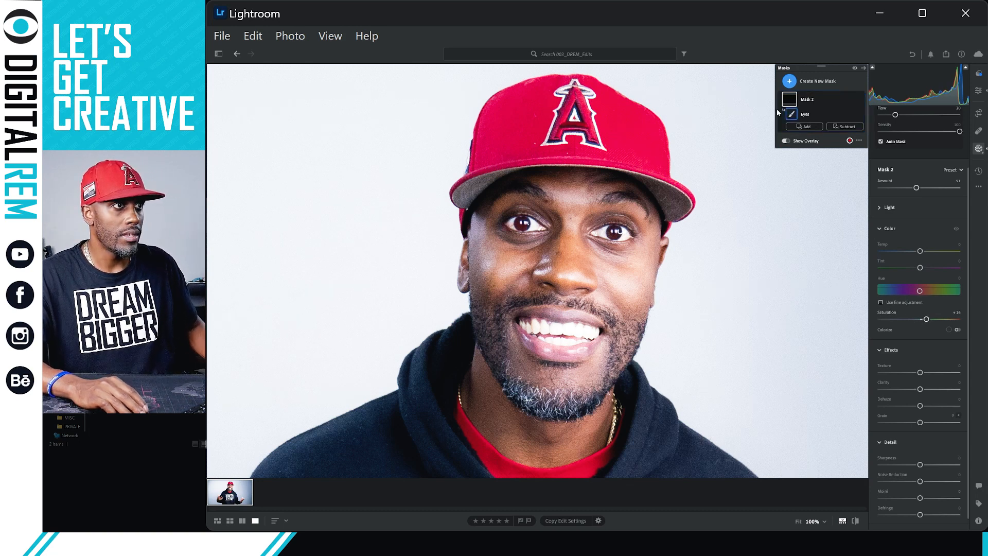
key("ctrl+z")
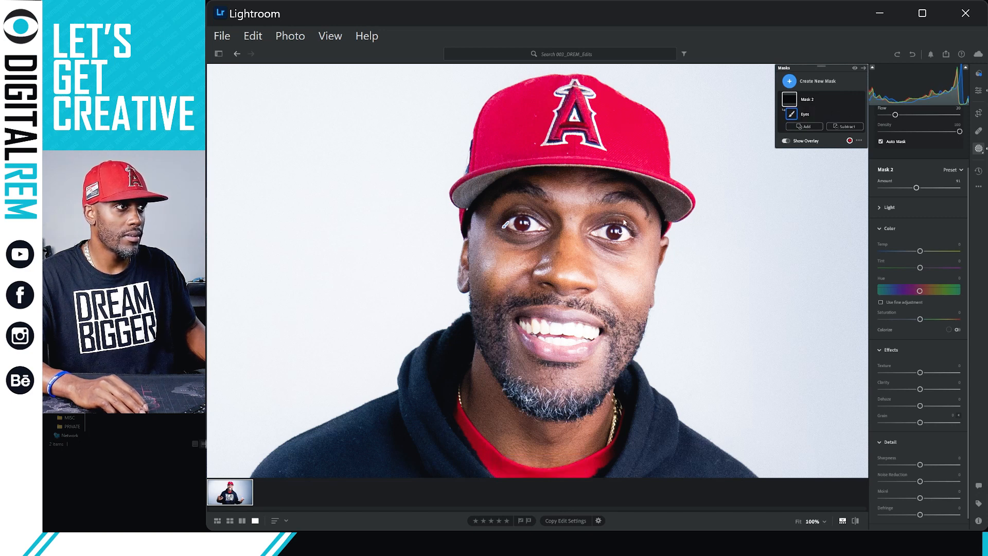
mouse_move(522, 223)
left_mouse_down()
mouse_move(541, 229)
mouse_move(505, 225)
left_mouse_up()
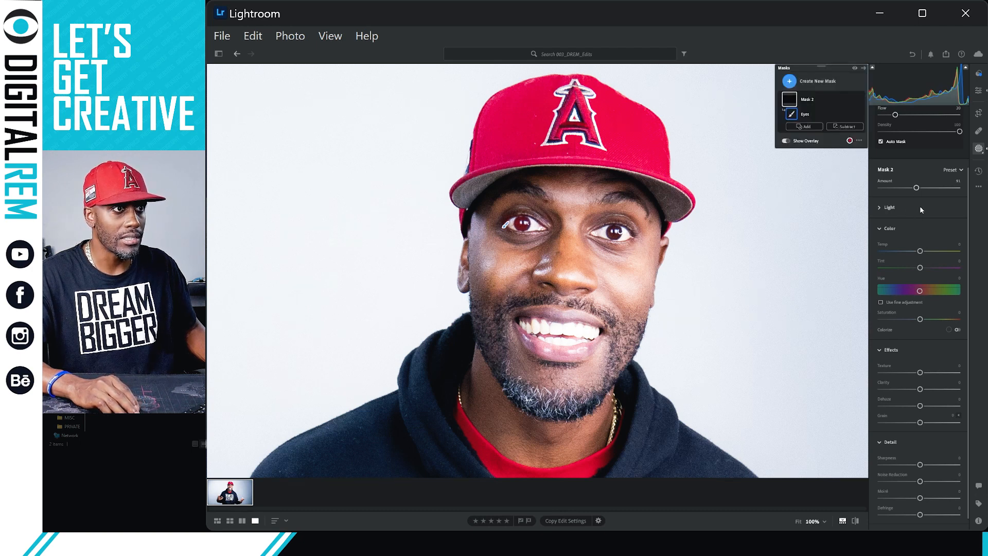
scroll(920, 206, "up", 3)
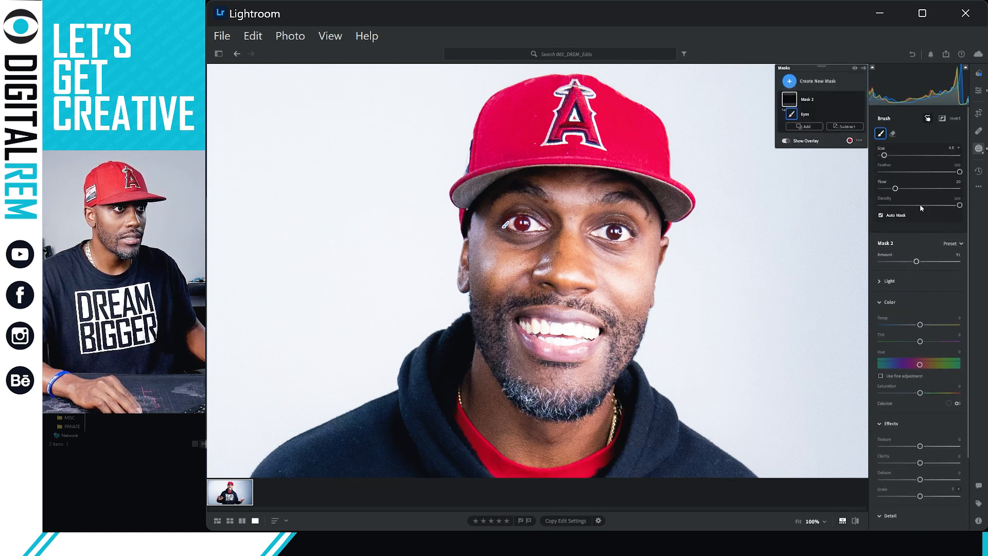
Reset brush Flow to 100 and paint the mask over the left iris and right eye.
double_click(886, 186)
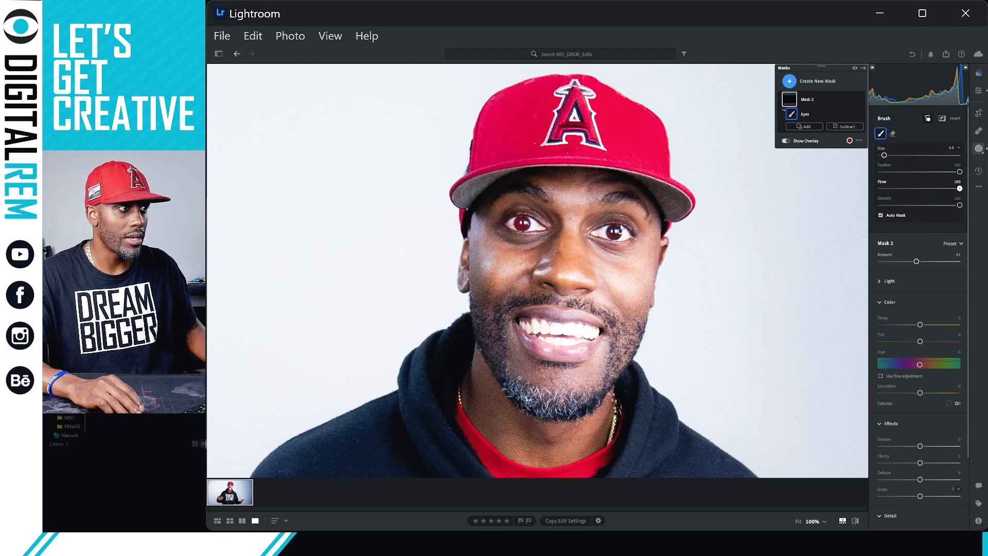
mouse_move(524, 225)
left_mouse_down()
mouse_move(538, 228)
mouse_move(498, 224)
mouse_move(535, 227)
left_mouse_up()
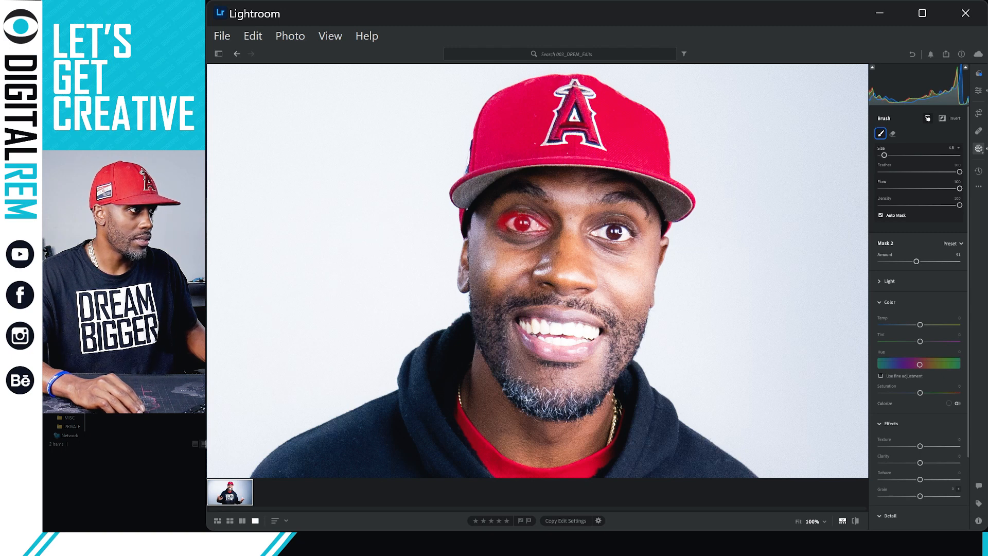
mouse_move(602, 233)
left_mouse_down()
mouse_move(593, 232)
mouse_move(631, 237)
mouse_move(597, 234)
mouse_move(627, 239)
mouse_move(619, 236)
left_mouse_up()
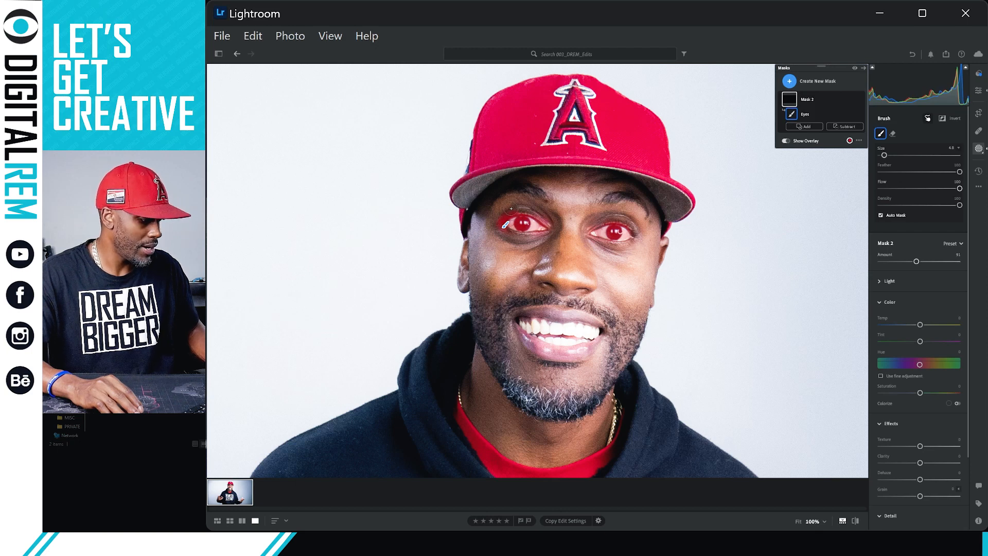
Hold Alt for the Eraser and wipe the stray mask left of the left eye.
key("alt")
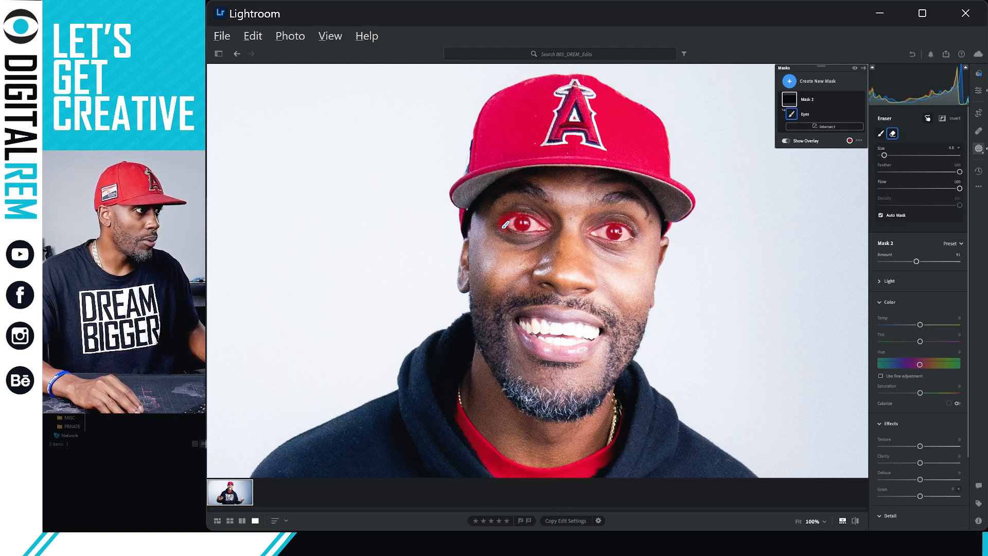
key("alt")
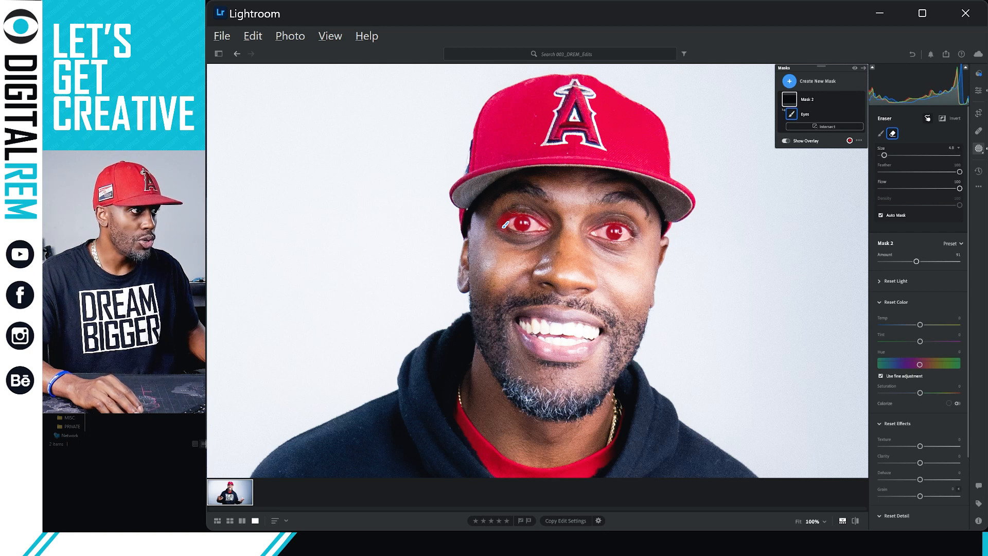
key("alt")
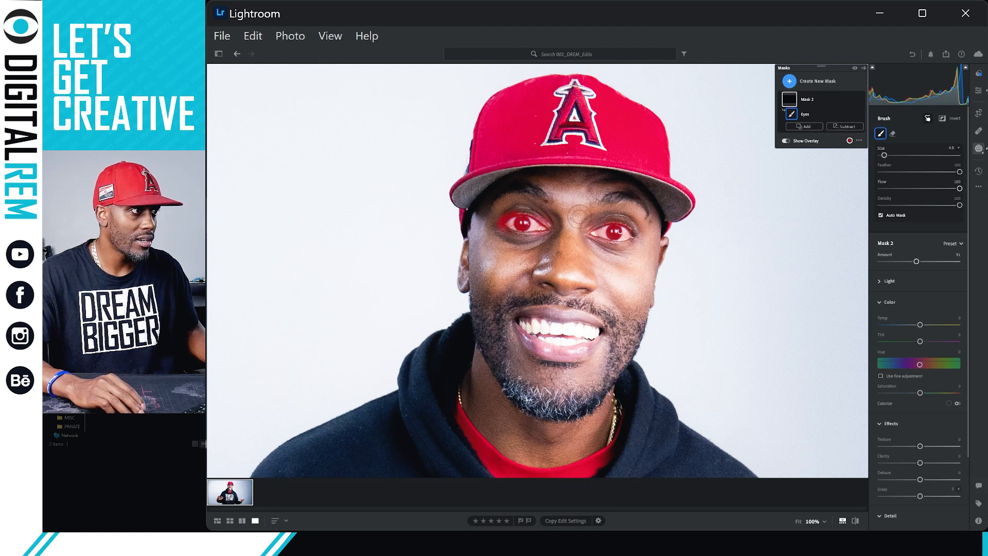
key("alt")
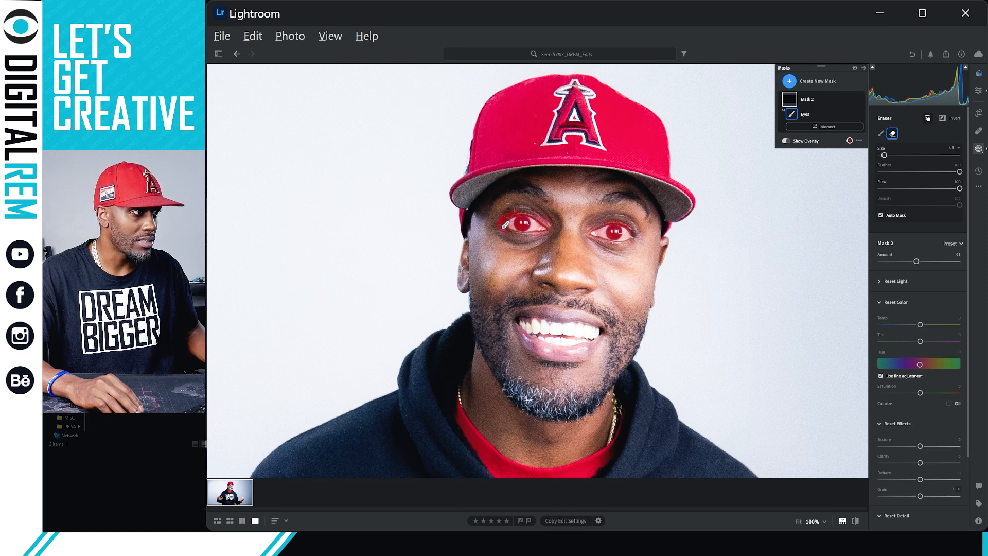
left_click_drag(507, 213, 495, 228)
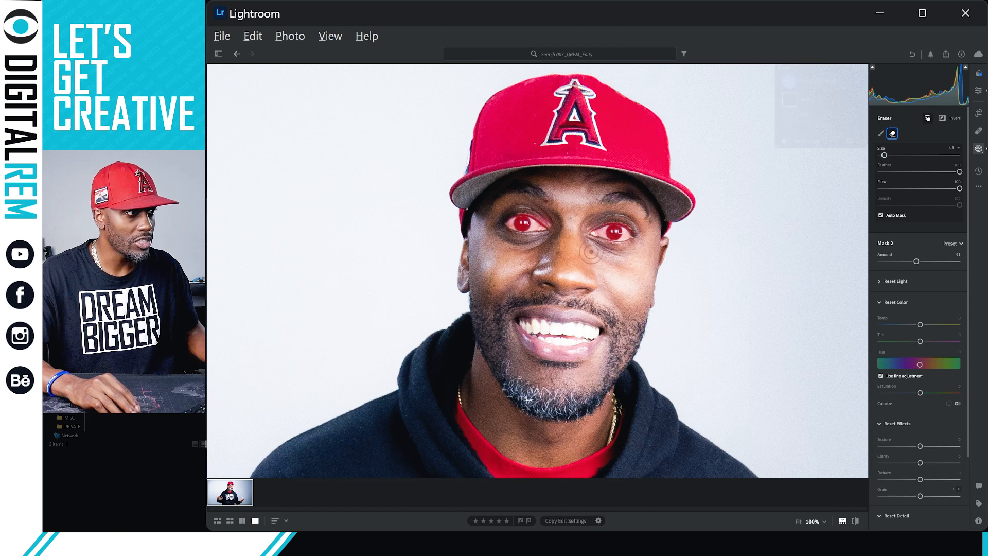
Switch to the Eraser with Alt and remove the mask spill below the right eye.
key("alt")
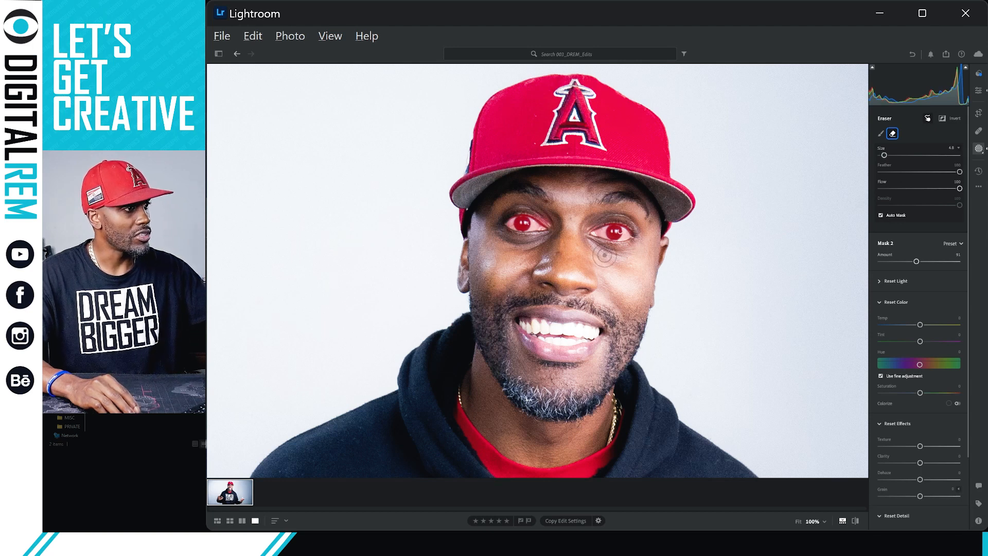
key("alt")
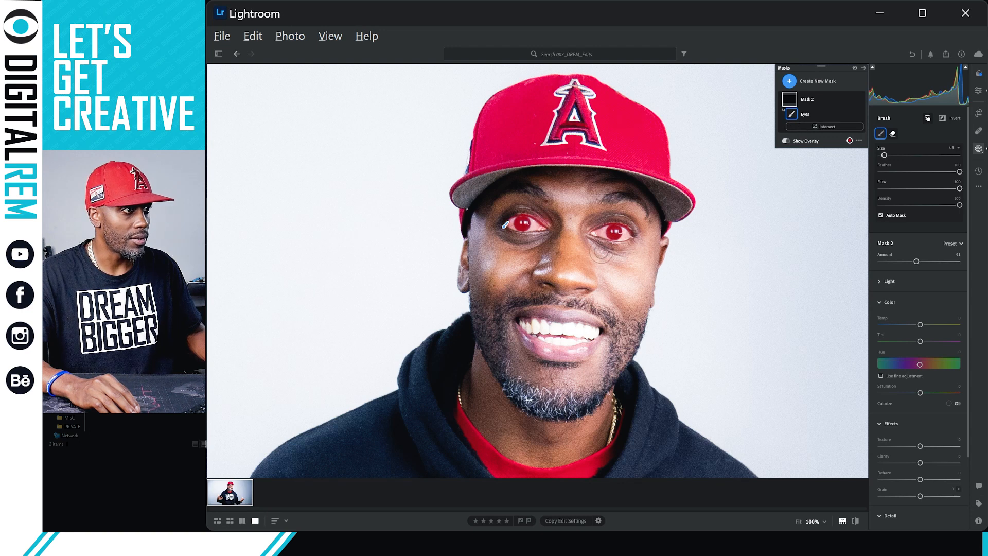
key("alt")
key("alt")
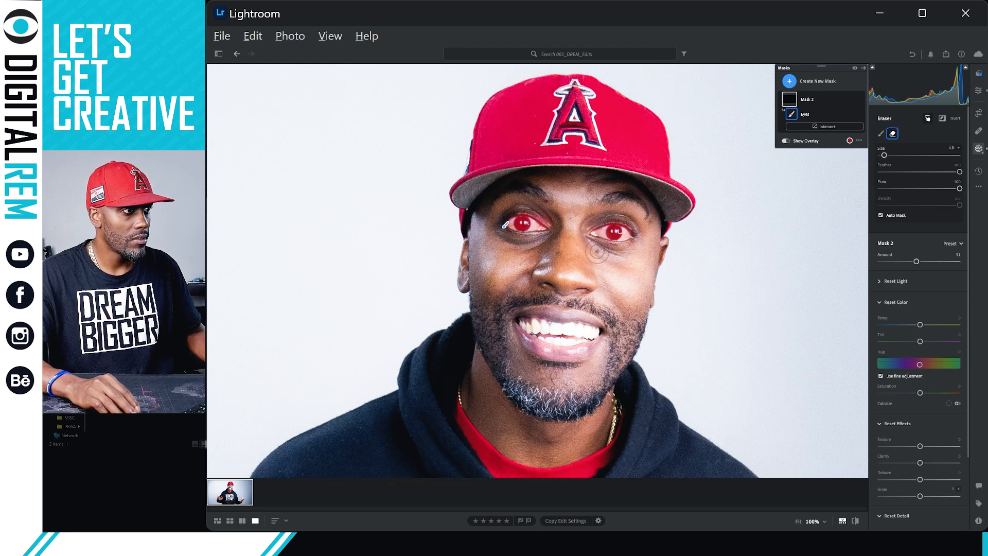
mouse_move(613, 253)
left_mouse_down()
mouse_move(633, 250)
mouse_move(592, 256)
mouse_move(641, 248)
mouse_move(627, 290)
mouse_move(635, 263)
left_mouse_up()
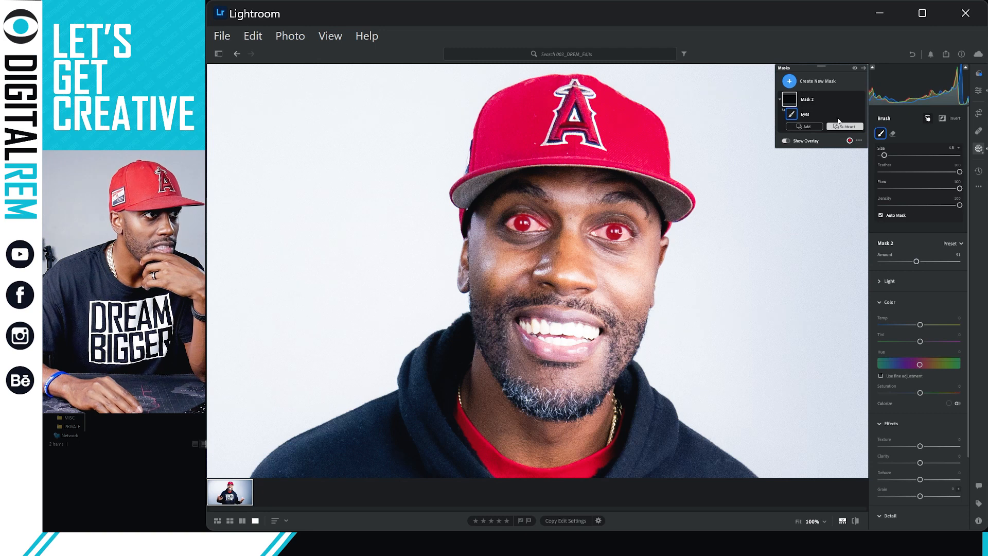
Re-expand Mask 2 and shift the eyes' Tint toward magenta.
left_click(831, 100)
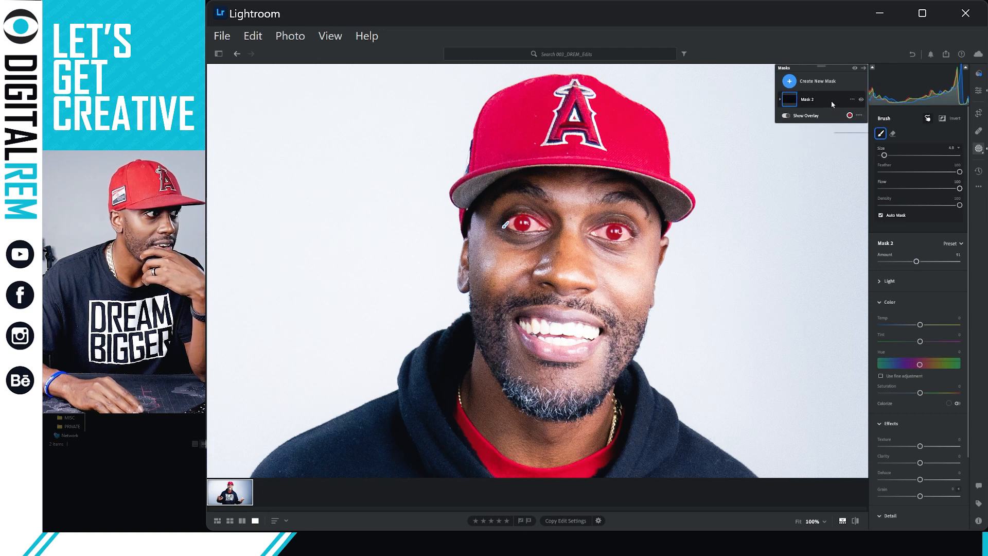
left_click(791, 103)
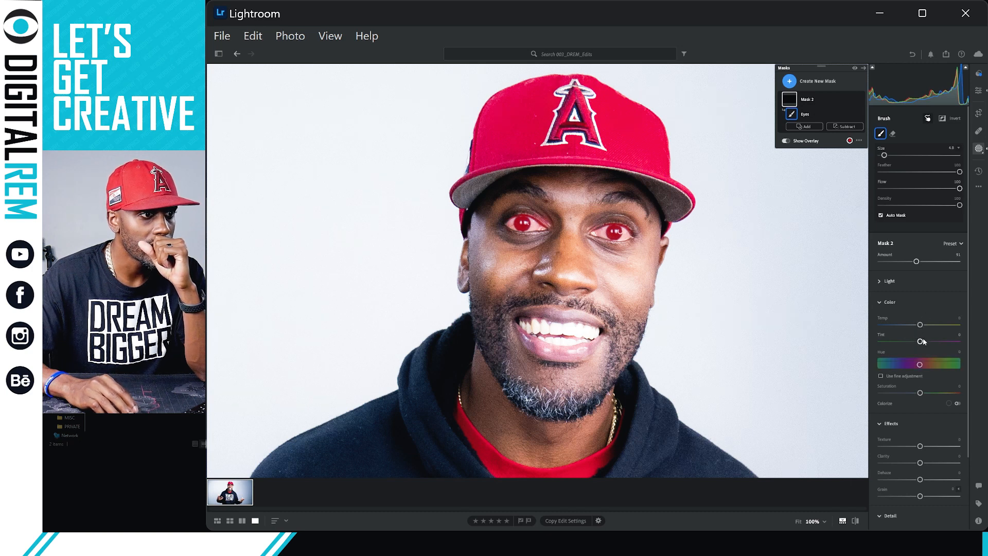
left_click_drag(922, 340, 953, 342)
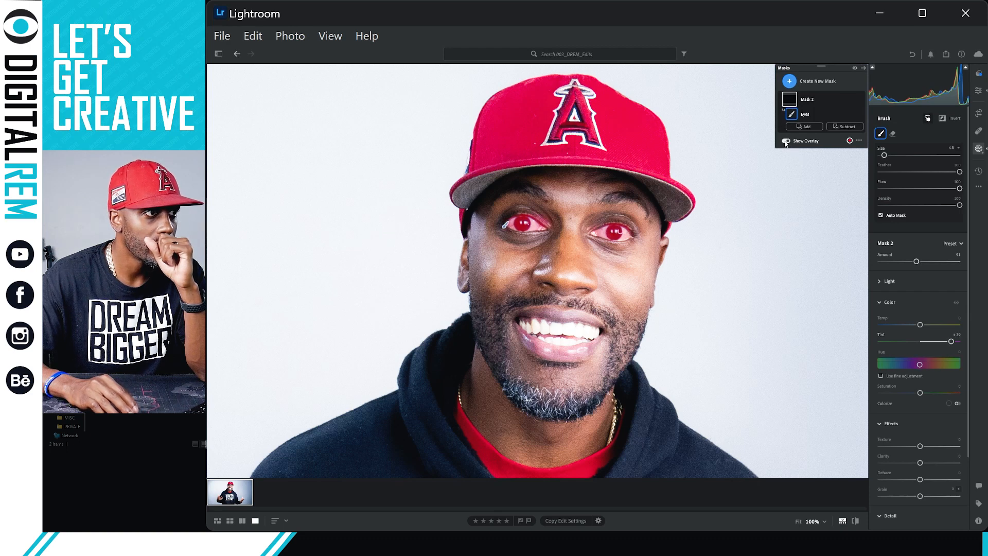
Turn off the red mask overlay and bring the Tint back to 0.
left_click(786, 141)
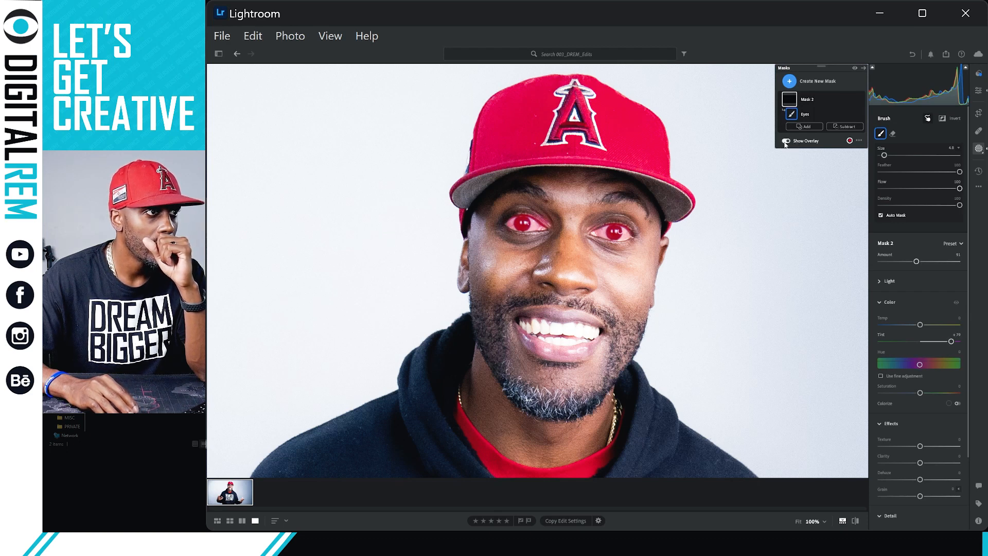
left_click(786, 142)
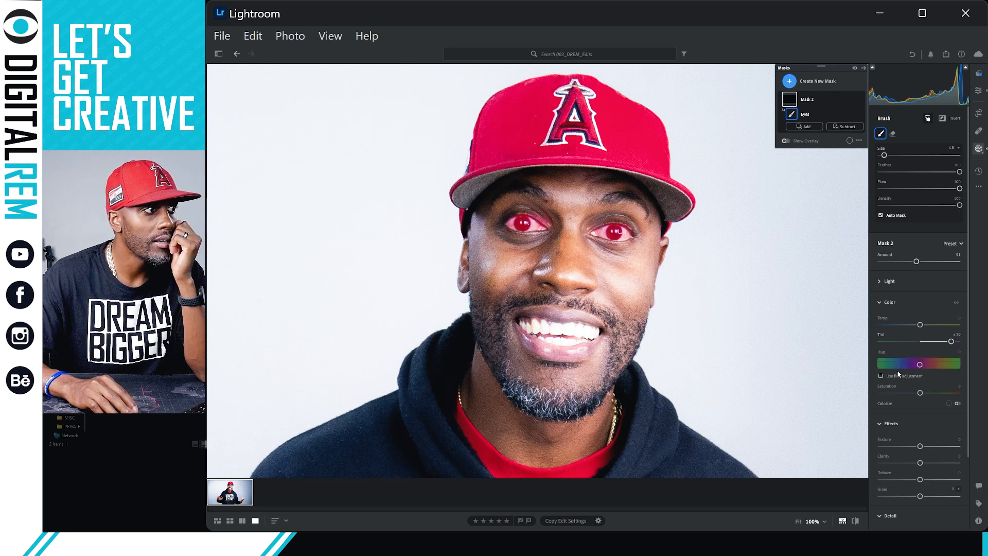
left_click(920, 391)
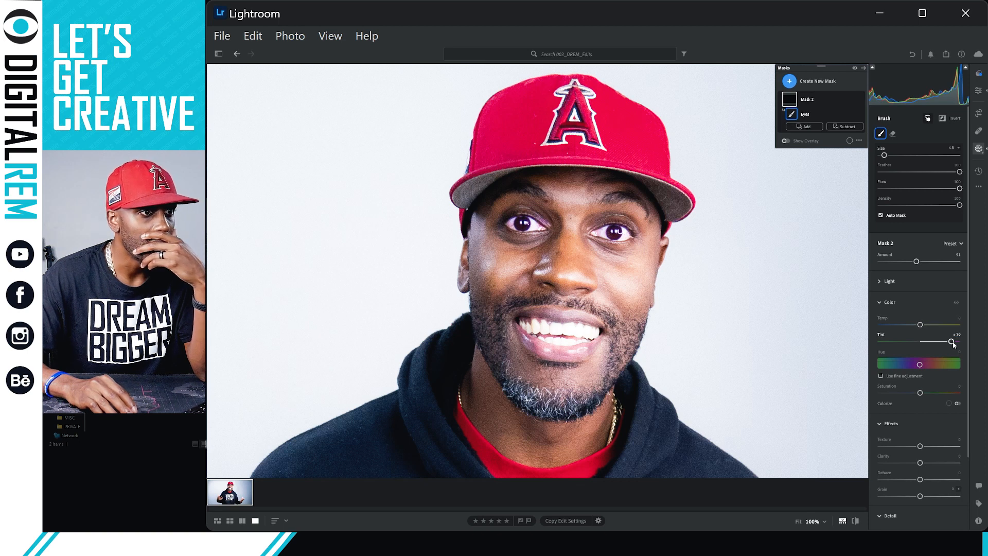
left_click(951, 342)
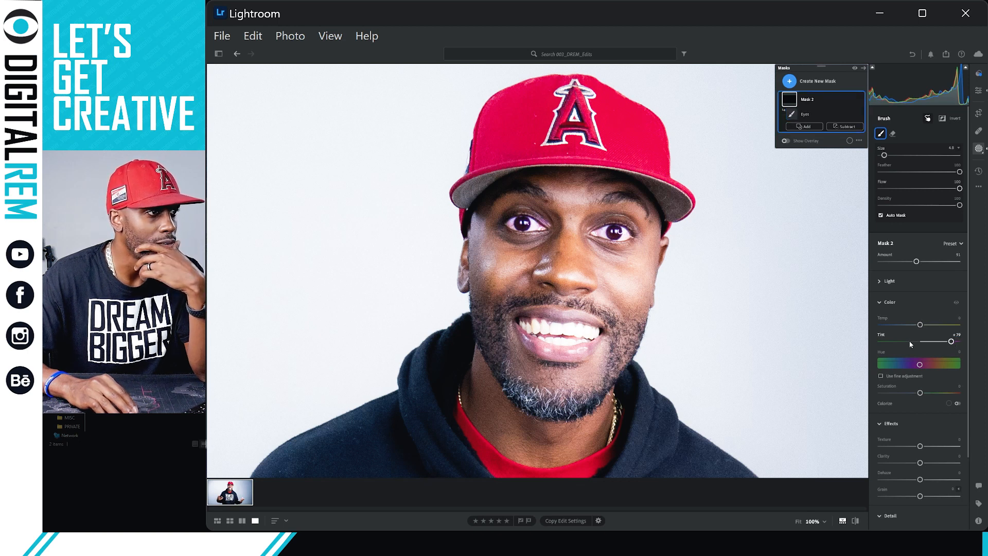
left_click(888, 341)
left_click_drag(889, 341, 920, 342)
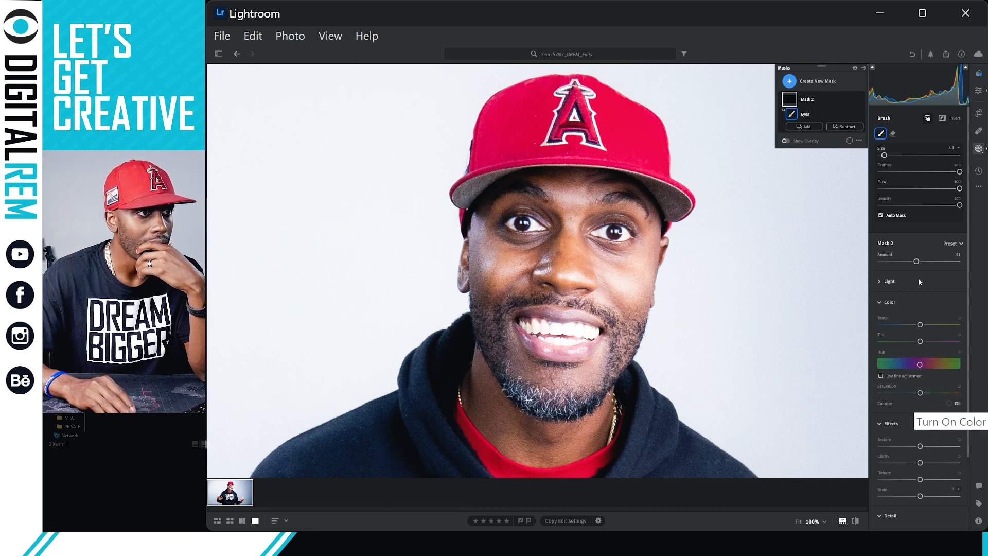
Expand Mask 2's Light section and set Whites to about +7.
left_click(880, 281)
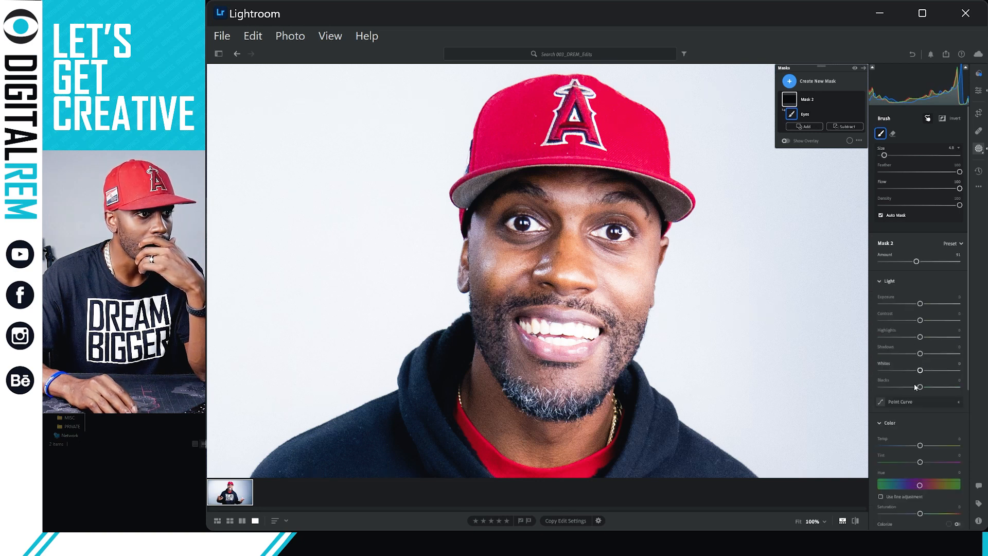
left_click_drag(920, 371, 929, 393)
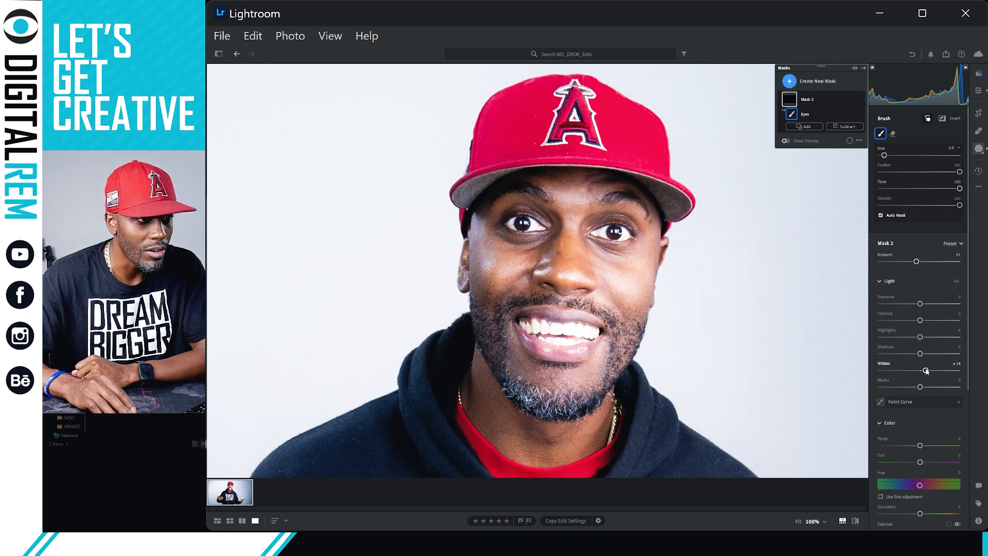
left_click_drag(926, 371, 924, 372)
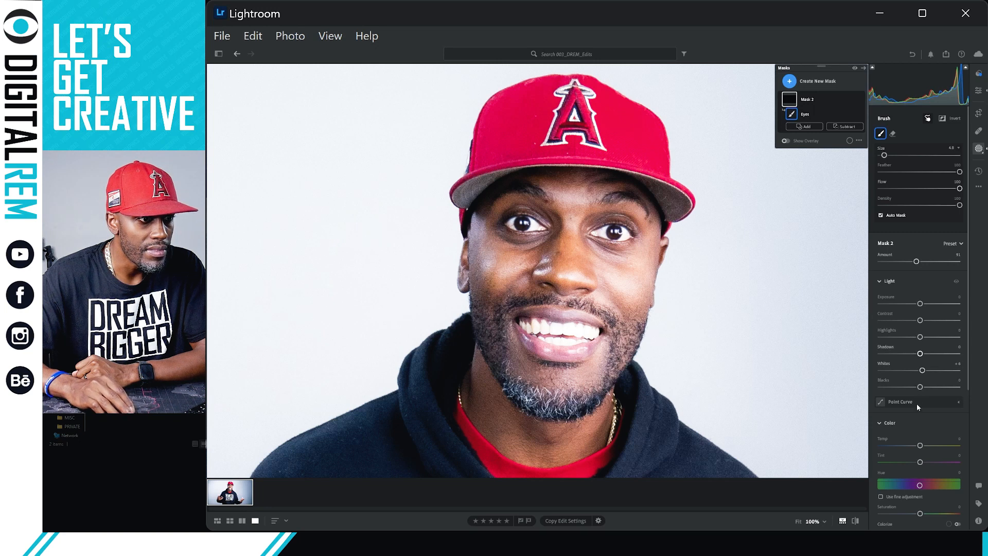
Set the Eyes mask Saturation to +20, undoing a stronger +42 attempt.
scroll(916, 406, "down", 5)
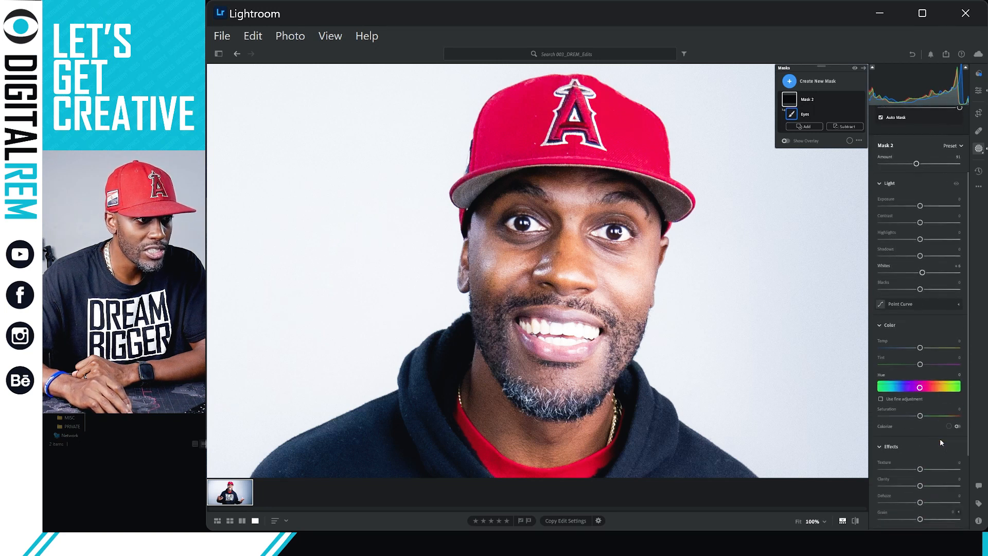
scroll(924, 399, "down", 1)
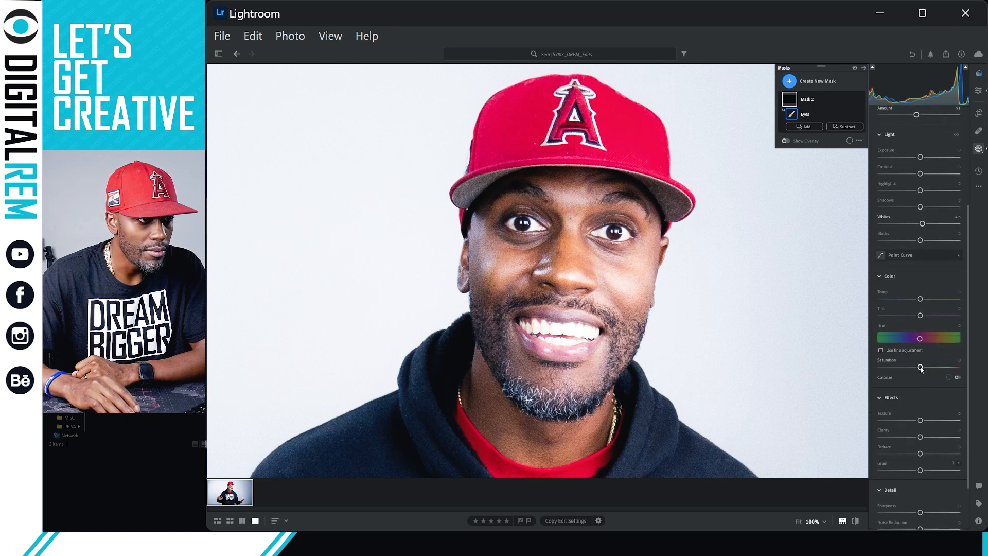
mouse_move(924, 367)
left_mouse_down()
mouse_move(944, 368)
mouse_move(930, 372)
left_mouse_up()
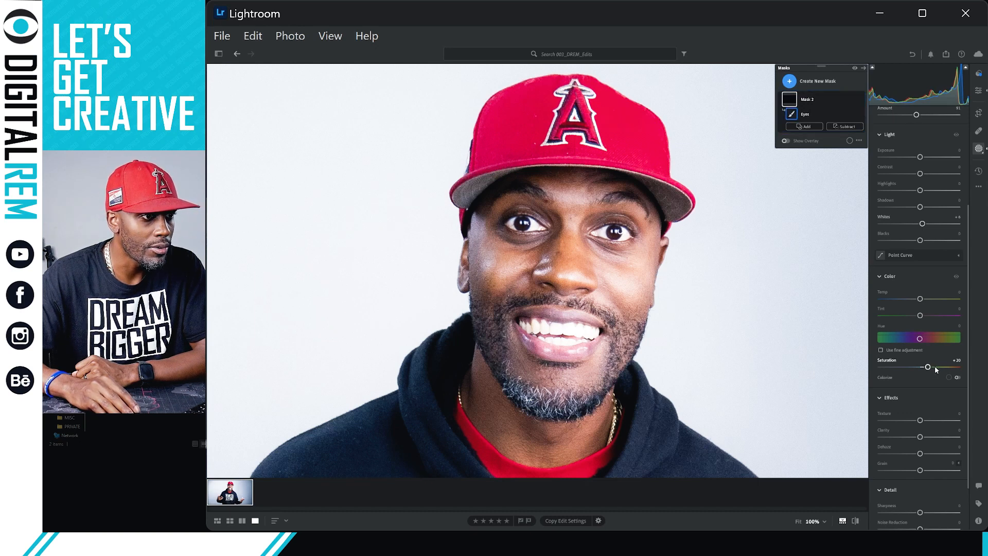
left_click(938, 367)
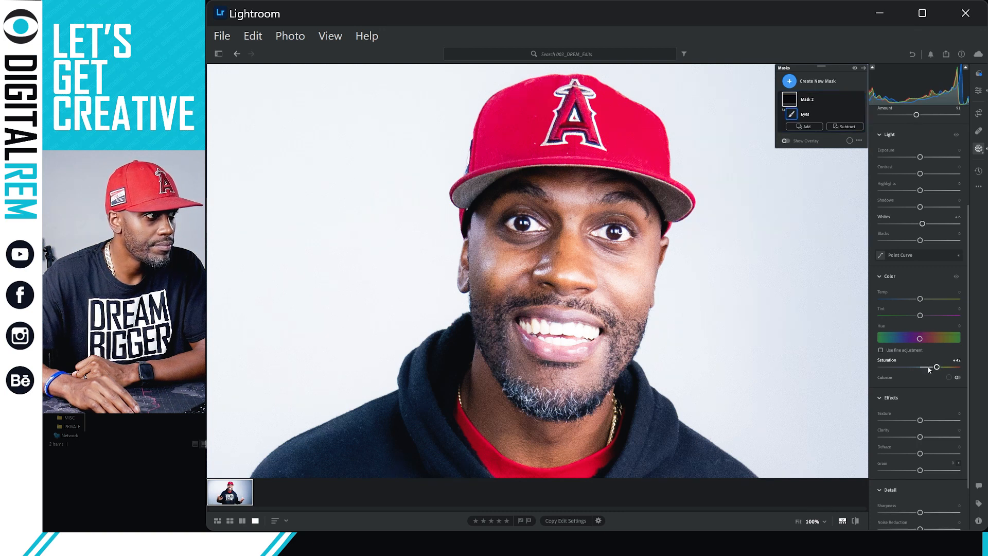
key("Escape")
key("ctrl+z")
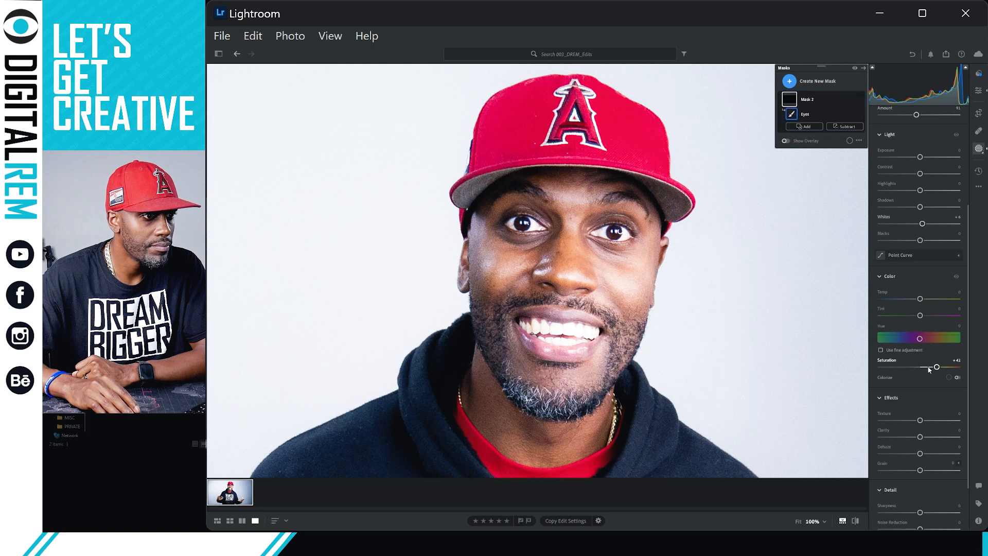
scroll(920, 452, "down", 3)
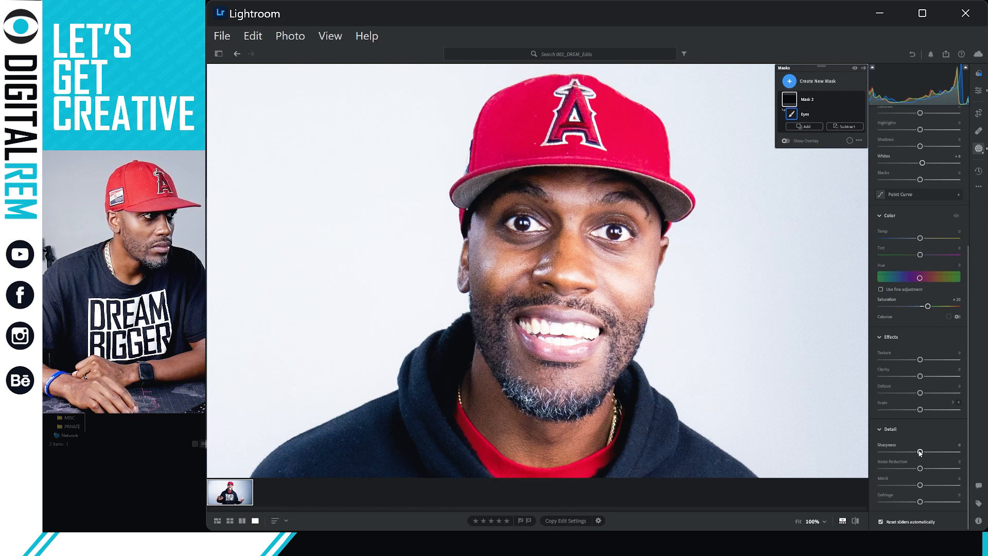
Raise the eyes mask Sharpness to +45.
left_click_drag(920, 453, 930, 451)
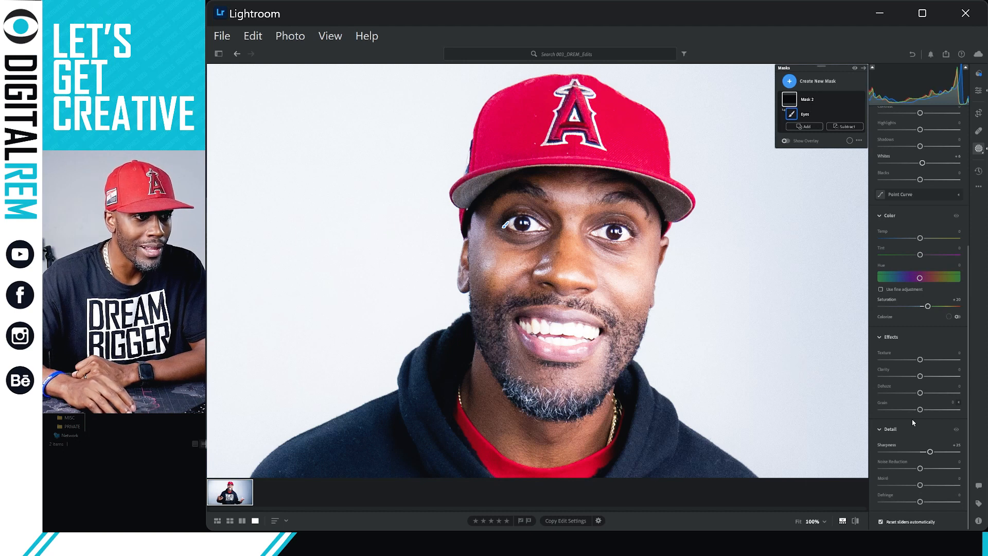
left_click(927, 455)
mouse_move(928, 458)
left_mouse_down()
mouse_move(939, 453)
mouse_move(943, 464)
left_mouse_up()
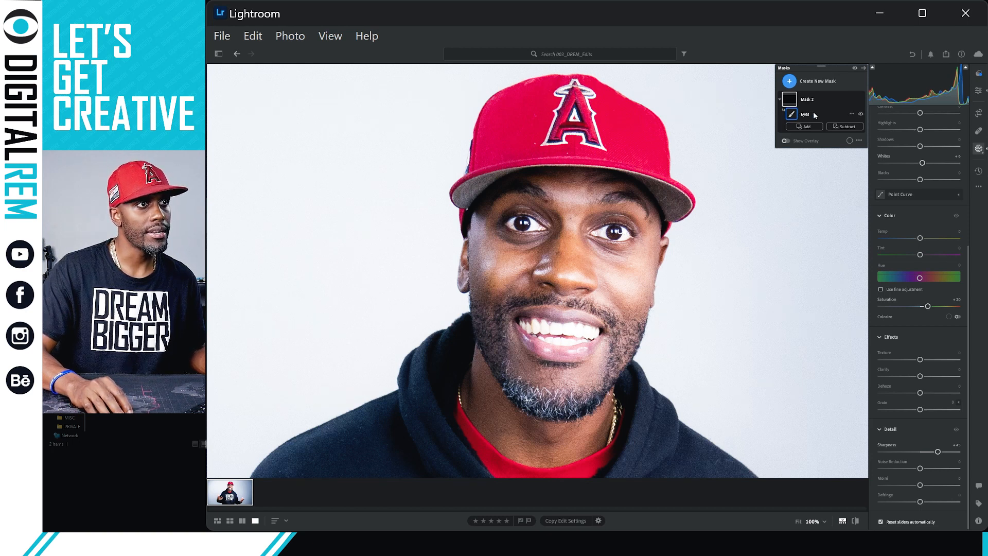
Rename Mask 2 to 'Eyes'.
left_click(821, 100)
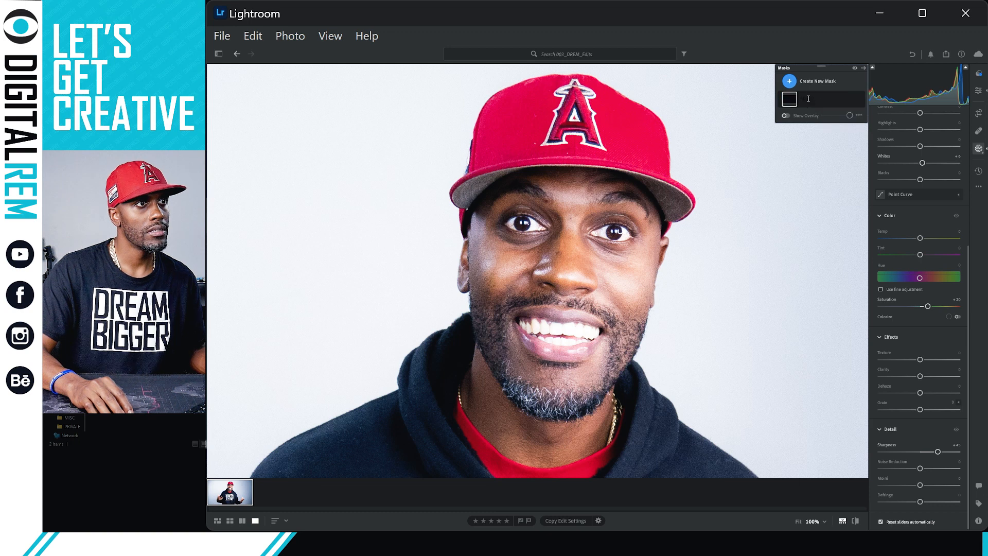
double_click(816, 100)
left_click(808, 99)
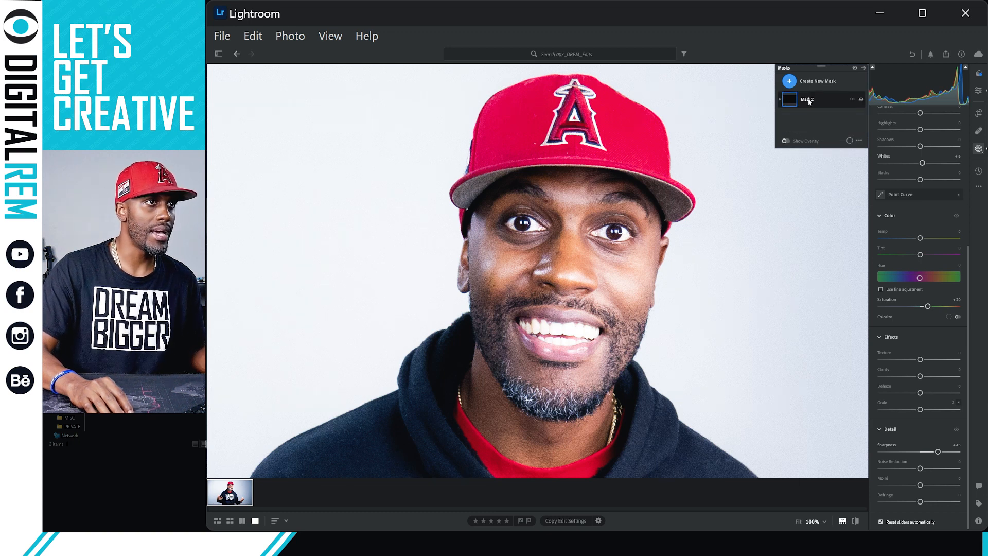
left_click(810, 100)
double_click(809, 100)
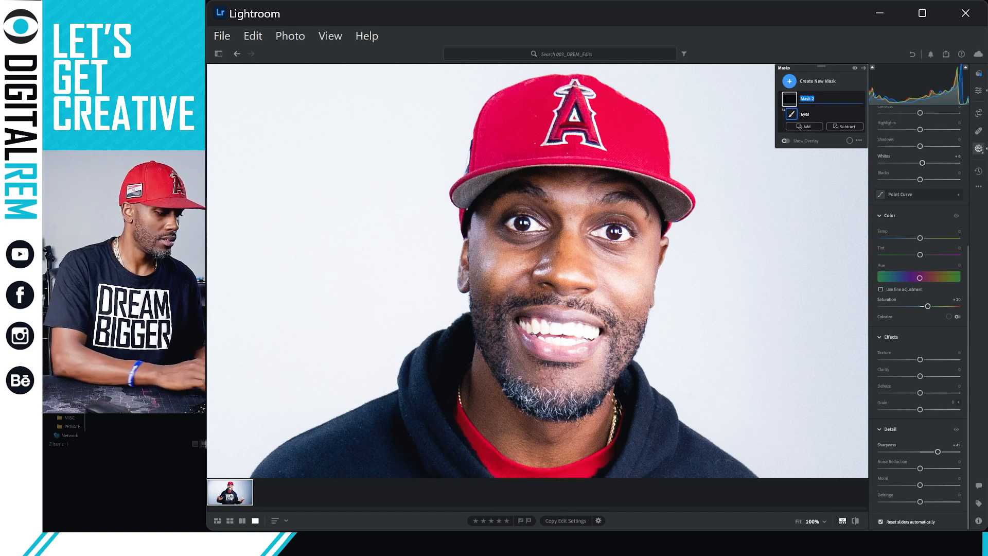
type("Eyes")
key("Return")
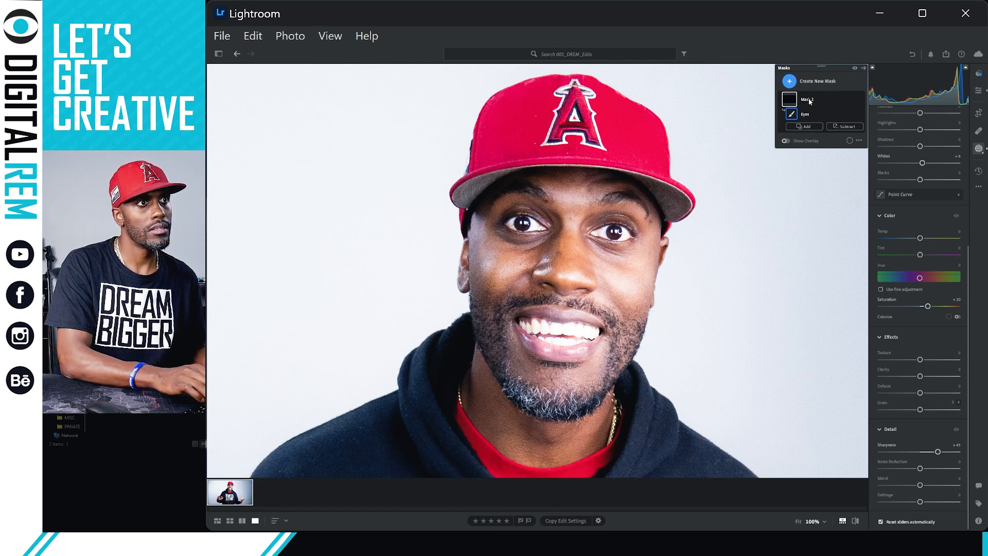
Collapse the Eyes mask and add a new Brush mask, Mask 1.
left_click(781, 99)
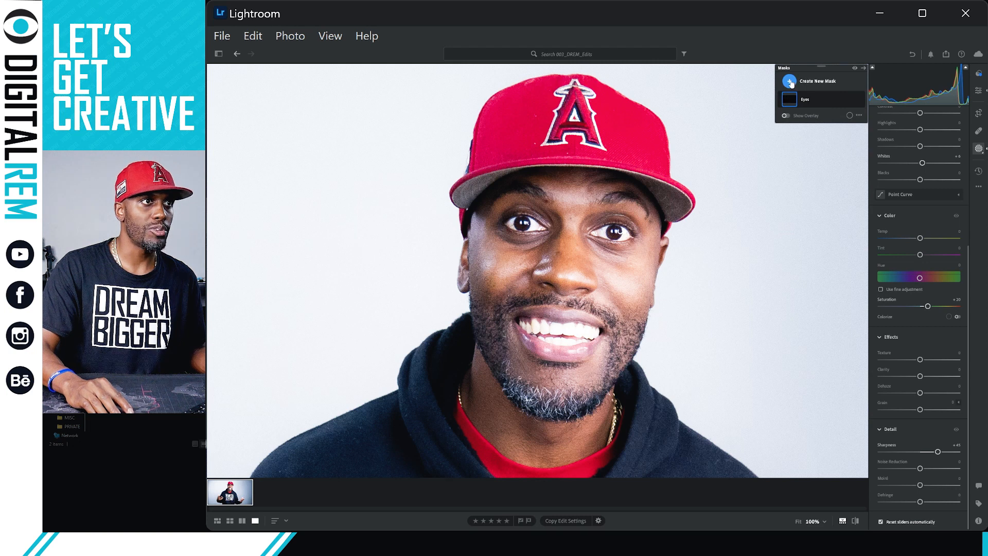
left_click(791, 81)
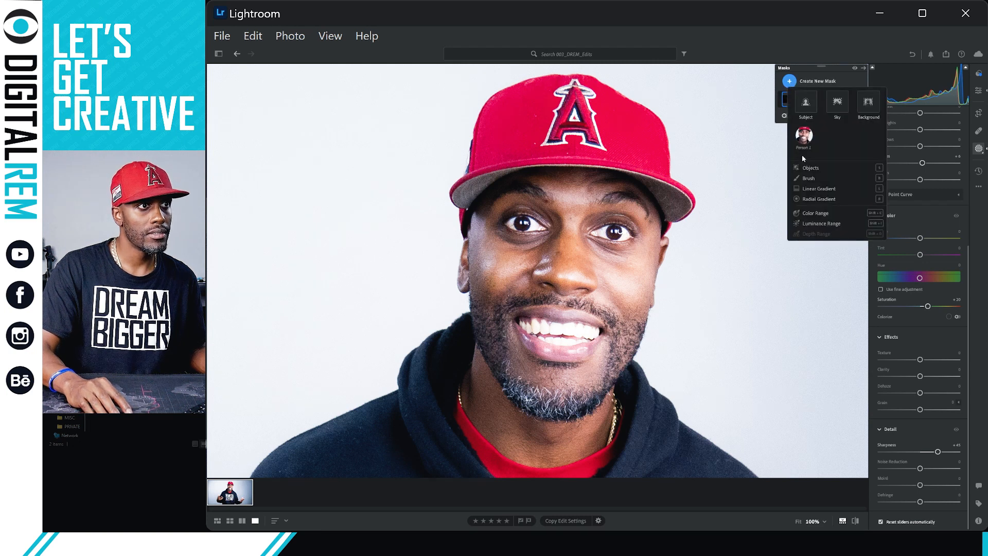
left_click(807, 179)
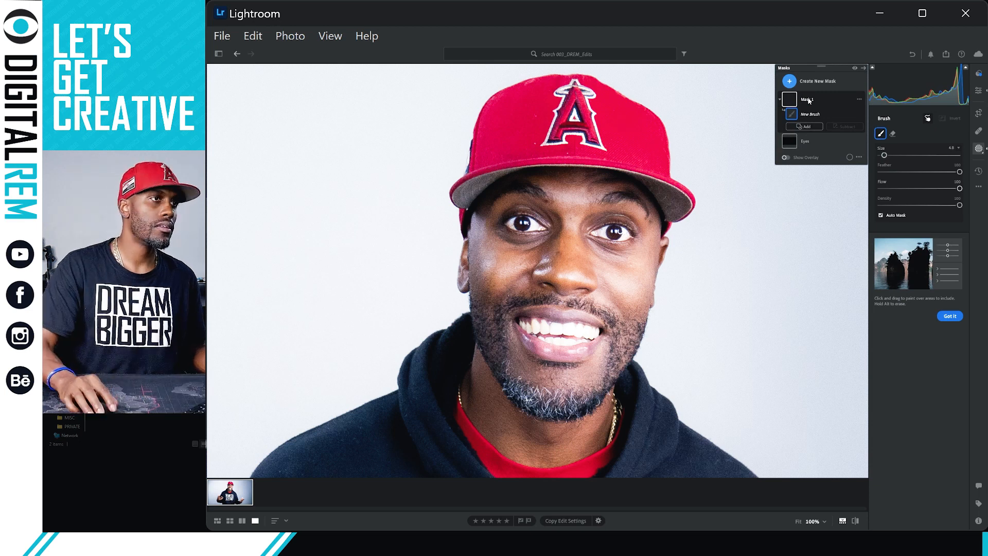
double_click(808, 101)
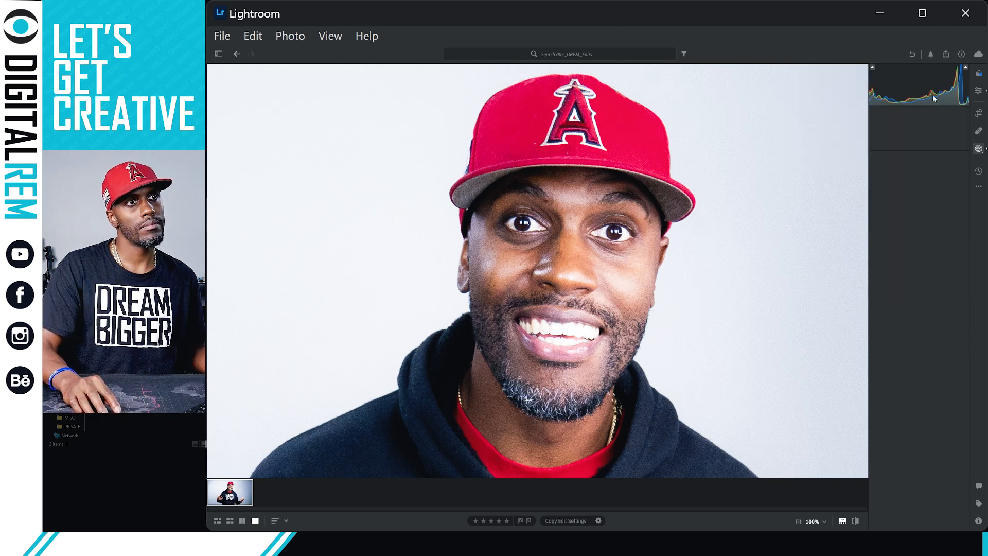
Reopen Masking, which now lists only the Eyes mask.
left_click(980, 150)
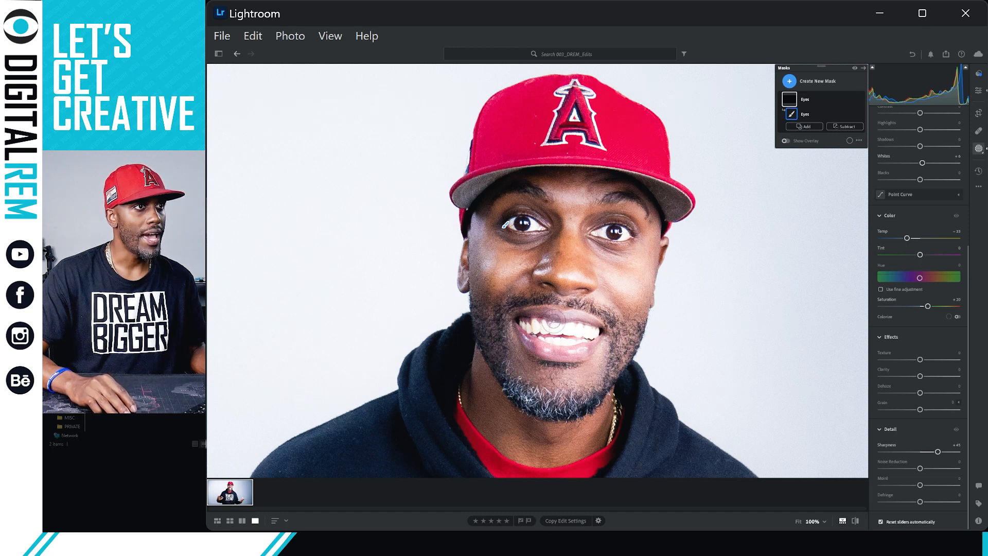
Add a new Brush mask, Mask 1, leaving its default name unchanged.
left_click(791, 81)
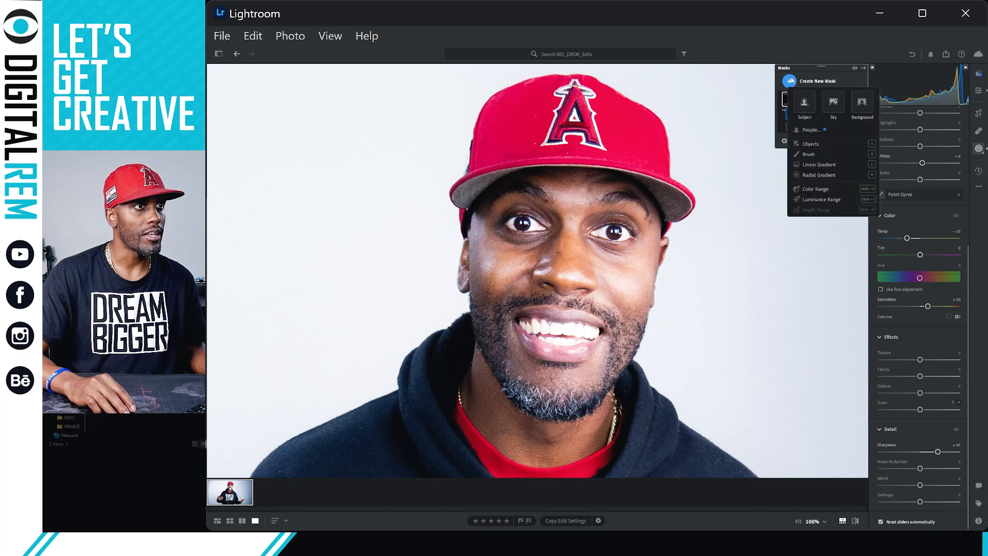
left_click(815, 153)
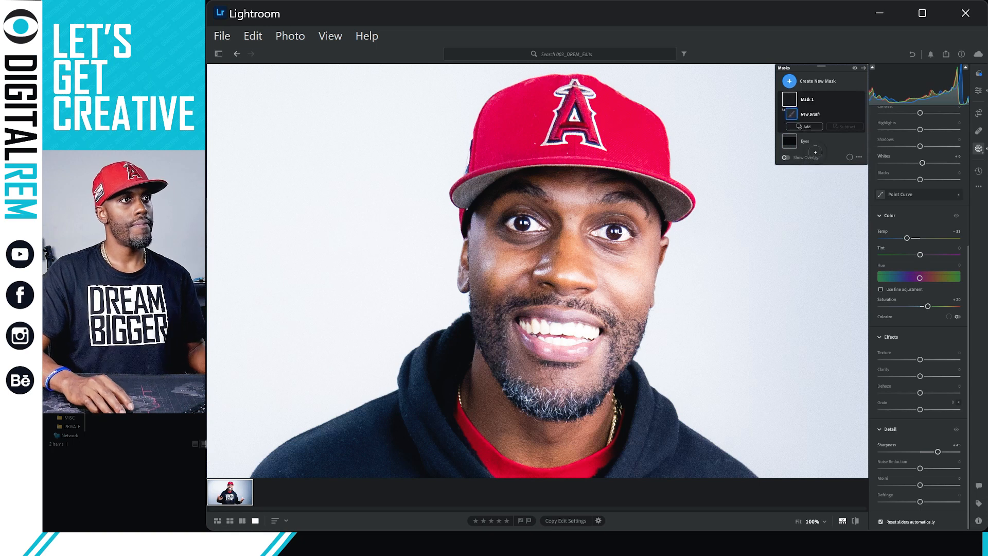
double_click(809, 101)
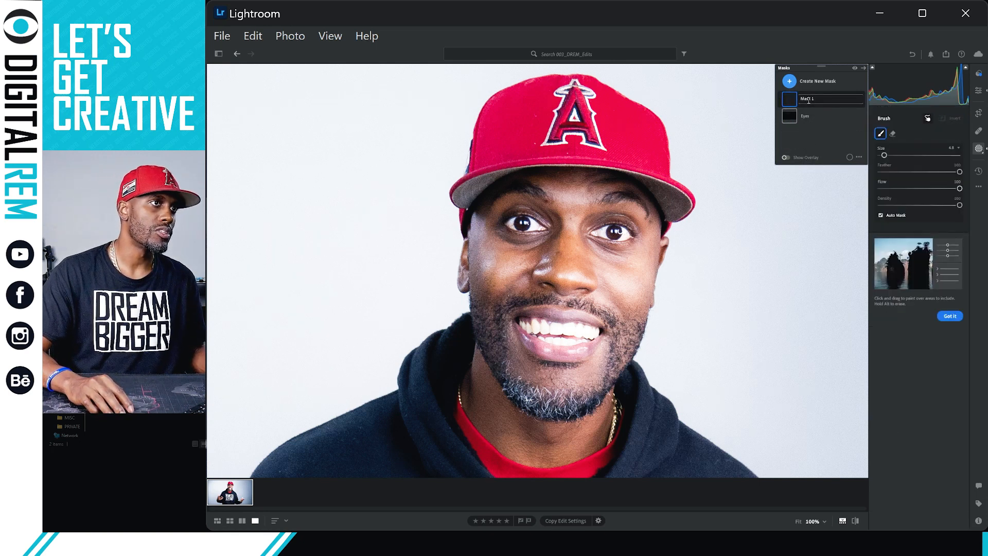
key("Return")
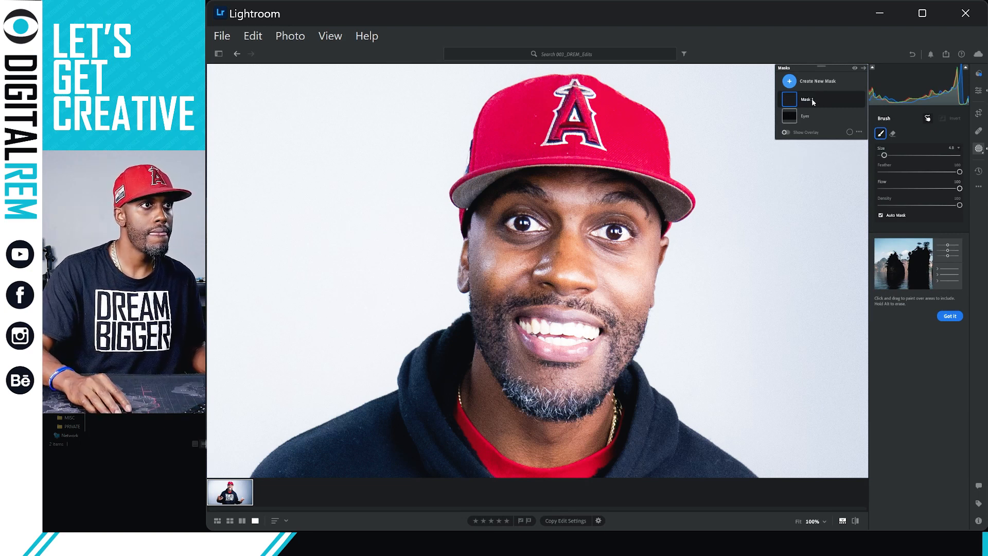
left_click(813, 102)
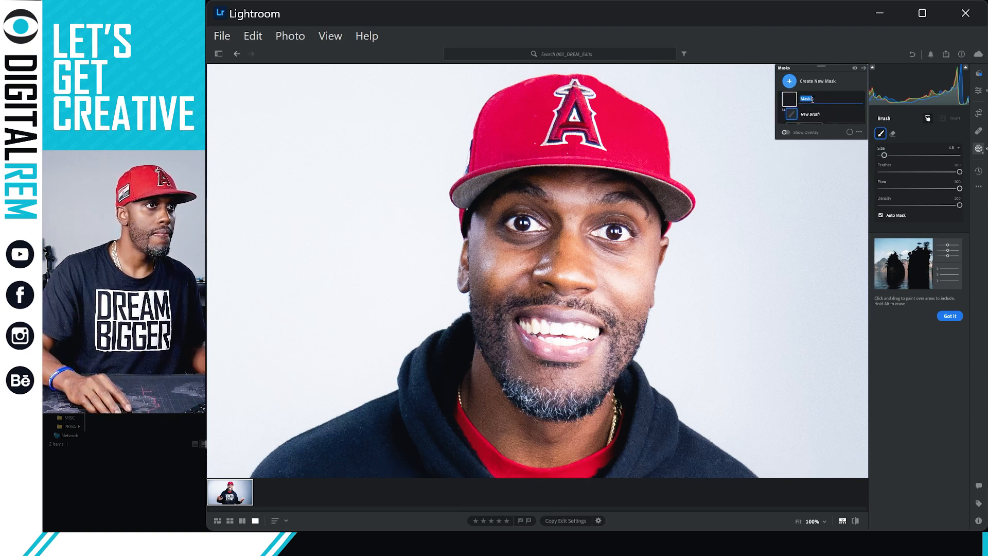
key("Return")
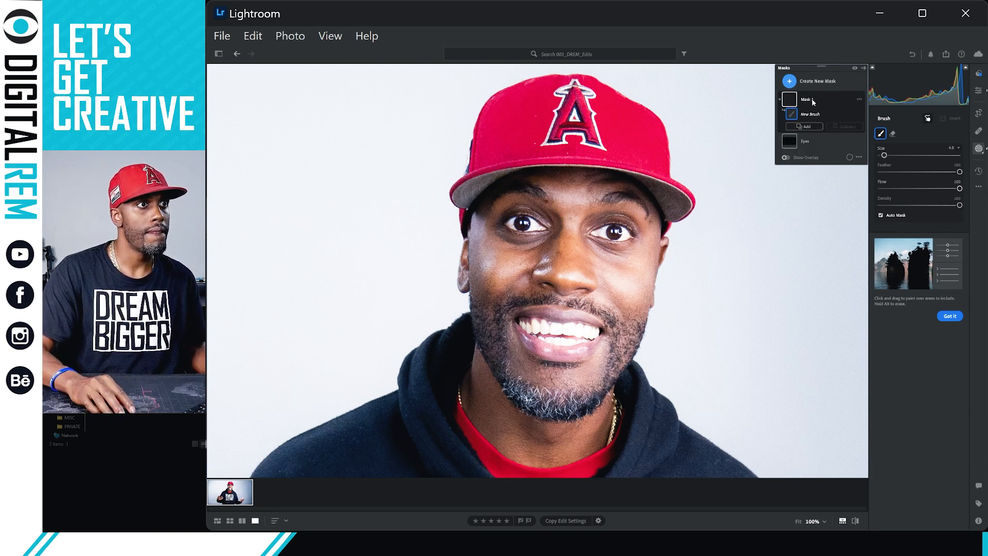
Brush Mask 1 across the teeth, then bring up the Healing tools in Clone mode.
double_click(813, 101)
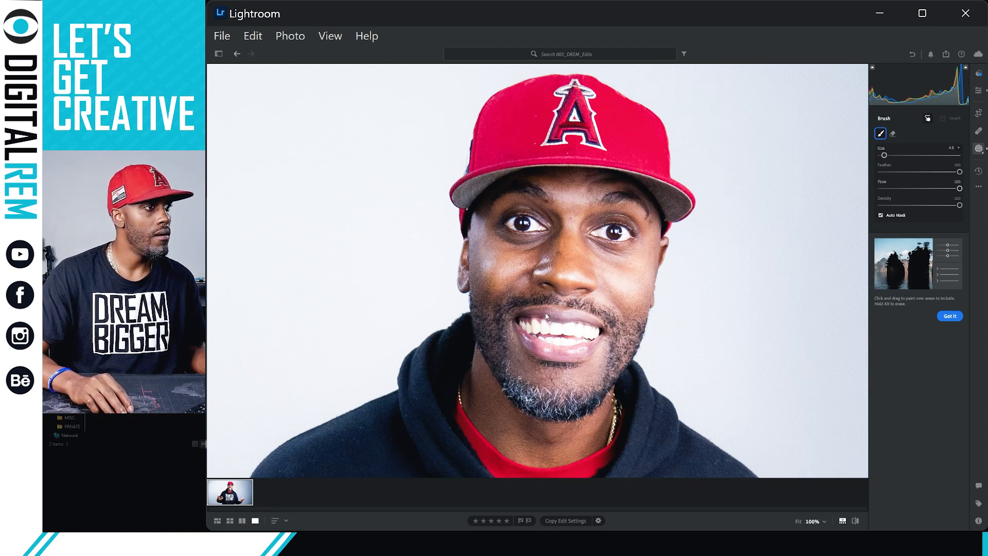
left_click_drag(526, 330, 528, 325)
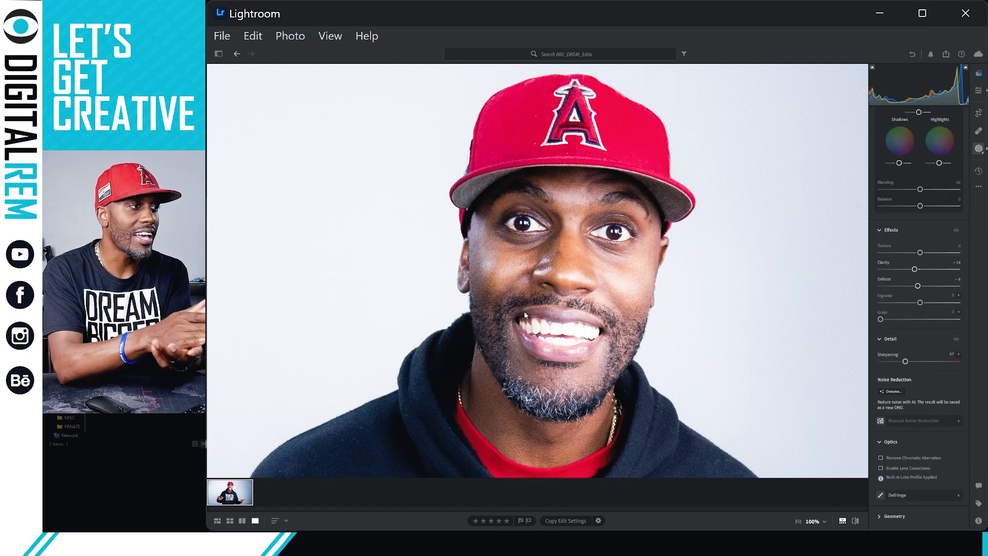
key("h")
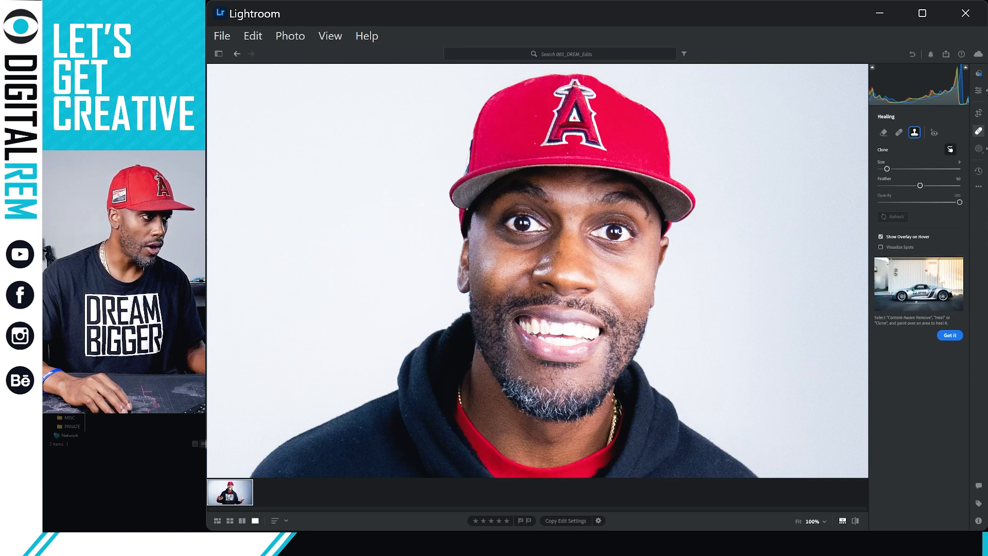
Try a Clone spot on the mouth corner, undo it, and leave Healing.
left_click(525, 329)
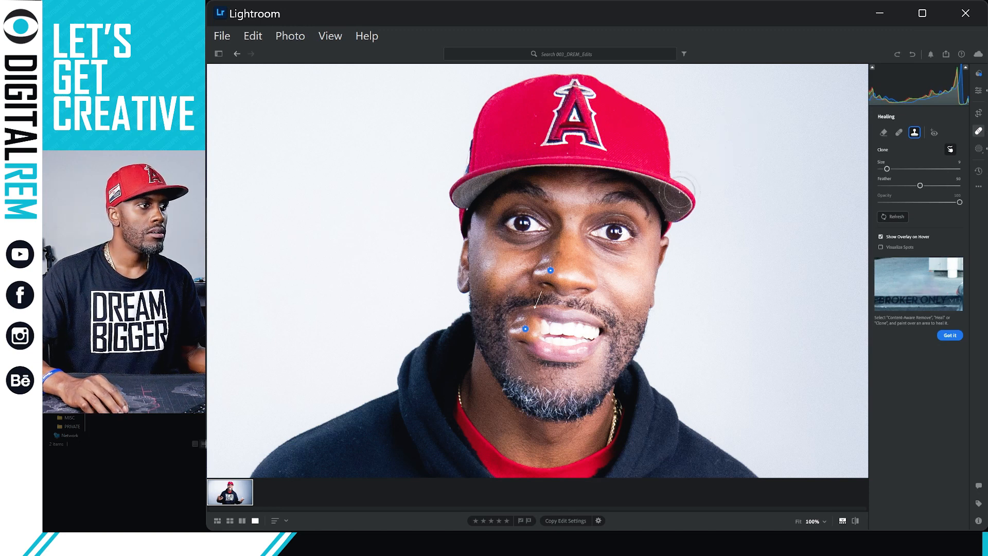
key("ctrl+z")
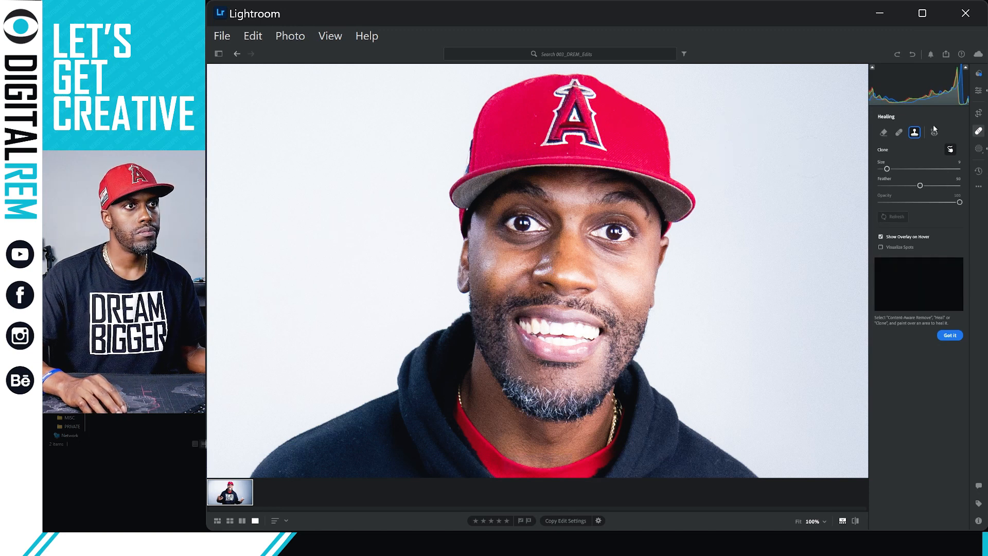
left_click(980, 150)
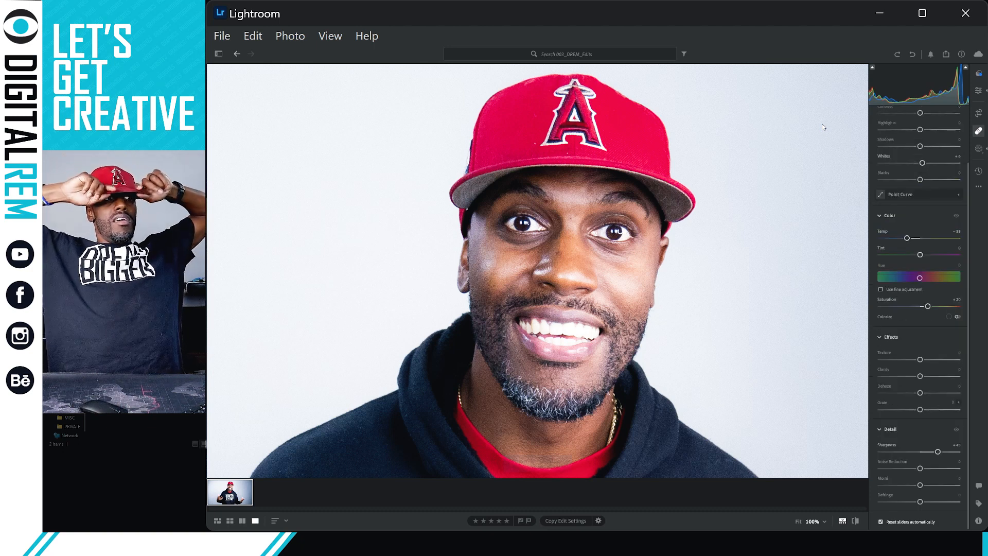
Collapse Eyes and add Brush mask Mask 1 at size 6.8, flow 100, Auto Mask on.
key("m")
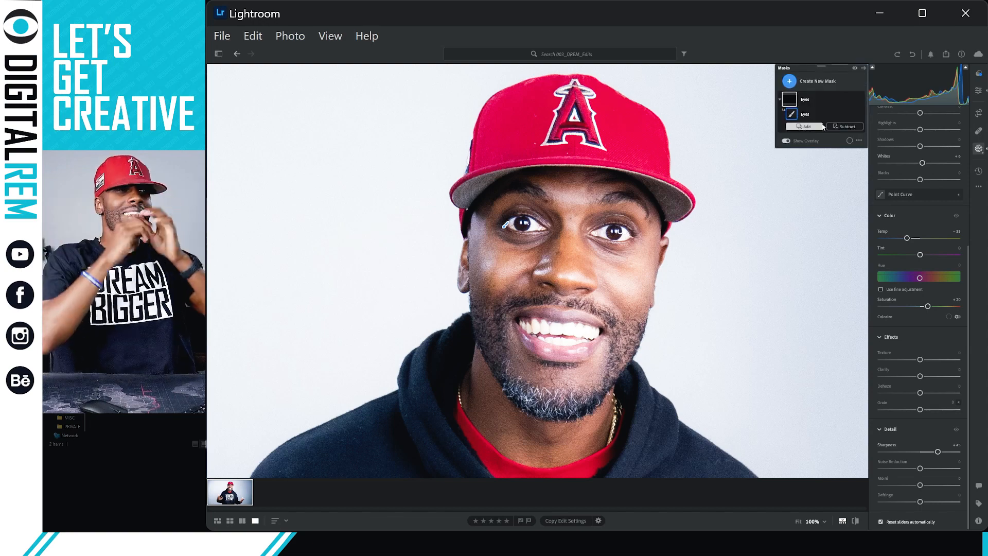
left_click(779, 101)
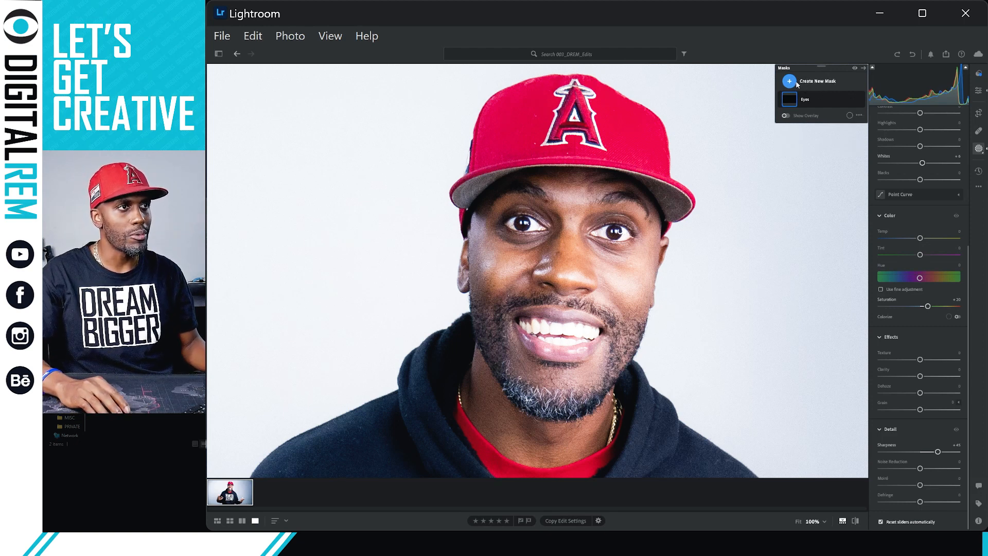
left_click(791, 82)
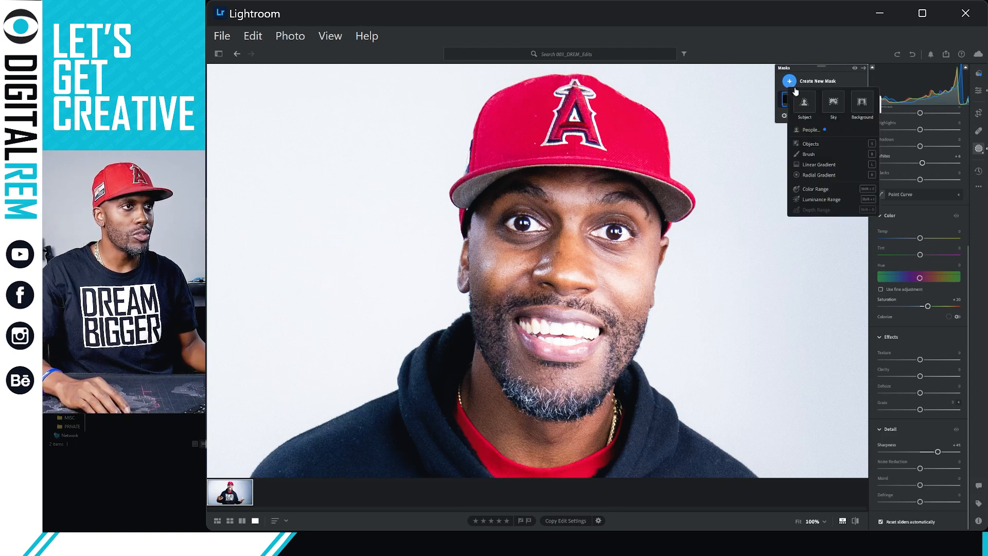
left_click(813, 155)
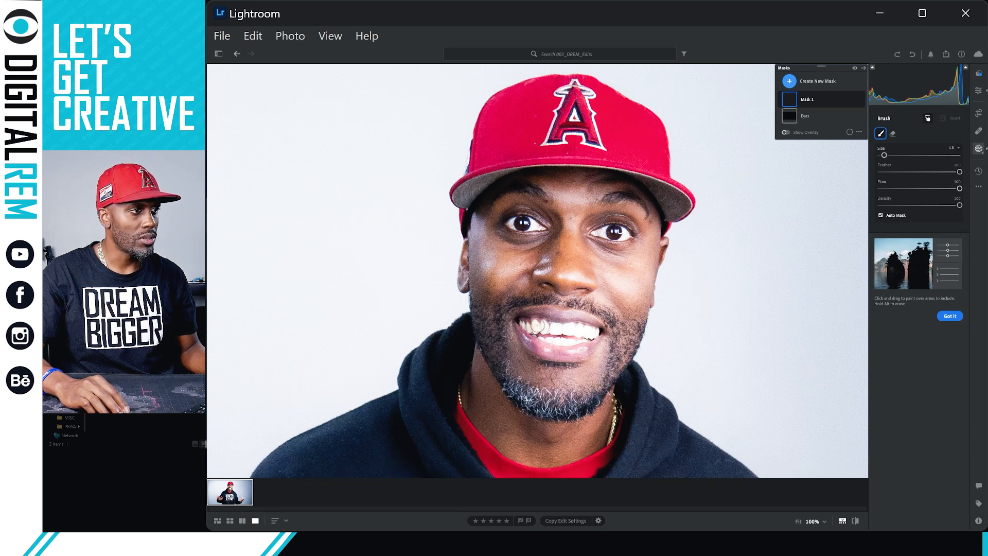
Paint Mask 1 over the upper and lower teeth with the overlay shown, then switch to erasing.
left_click_drag(539, 325, 594, 329)
key("o")
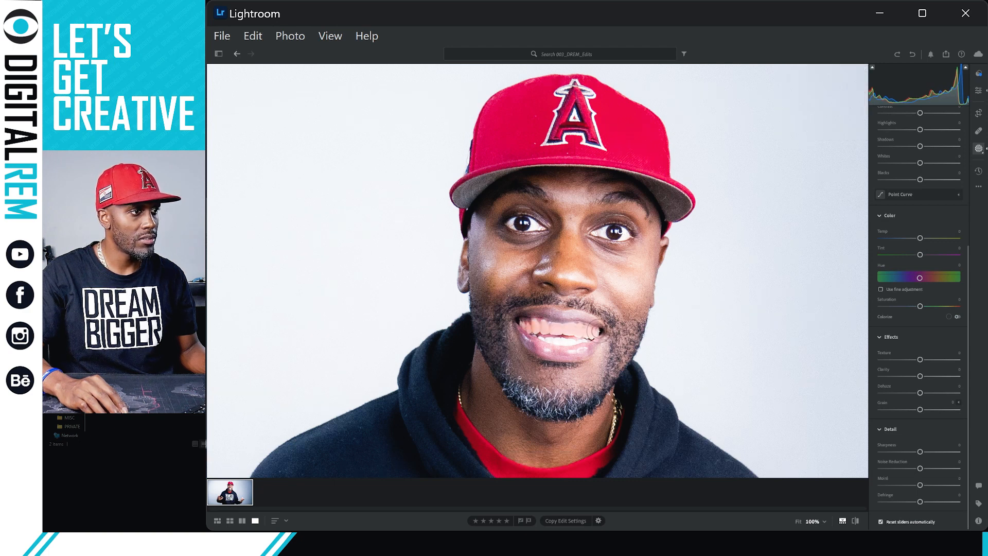
left_click_drag(599, 331, 597, 332)
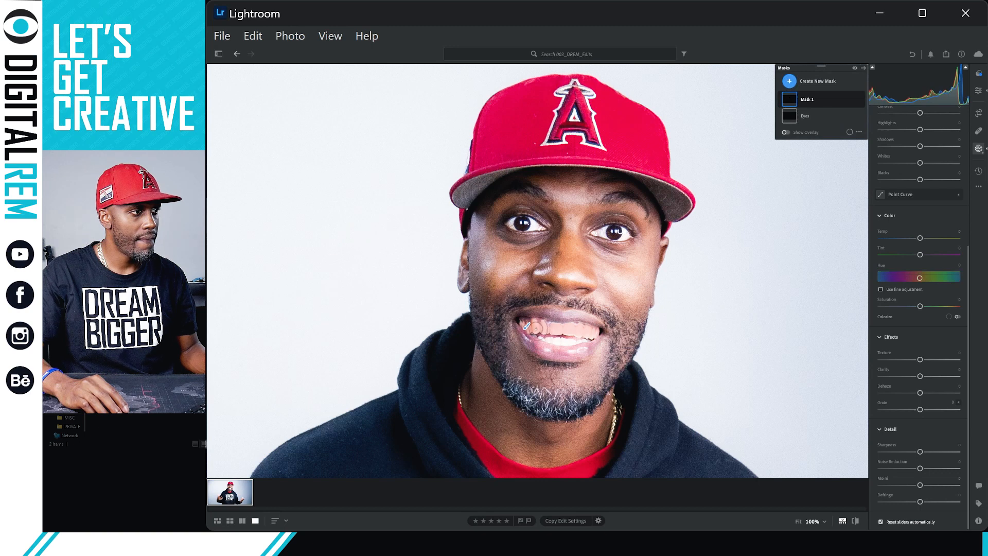
mouse_move(526, 325)
left_mouse_down()
mouse_move(588, 338)
mouse_move(555, 345)
mouse_move(567, 344)
mouse_move(548, 344)
mouse_move(544, 326)
mouse_move(590, 345)
left_mouse_up()
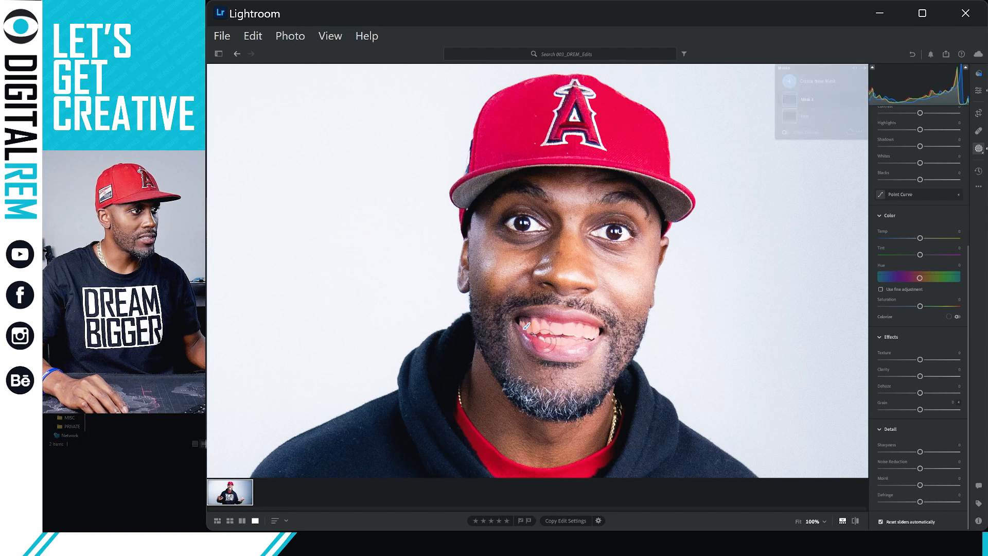
mouse_move(526, 326)
left_mouse_down()
mouse_move(549, 352)
mouse_move(591, 353)
mouse_move(579, 357)
mouse_move(553, 355)
mouse_move(520, 332)
mouse_move(547, 311)
mouse_move(605, 313)
mouse_move(599, 320)
mouse_move(606, 310)
left_mouse_up()
key("alt")
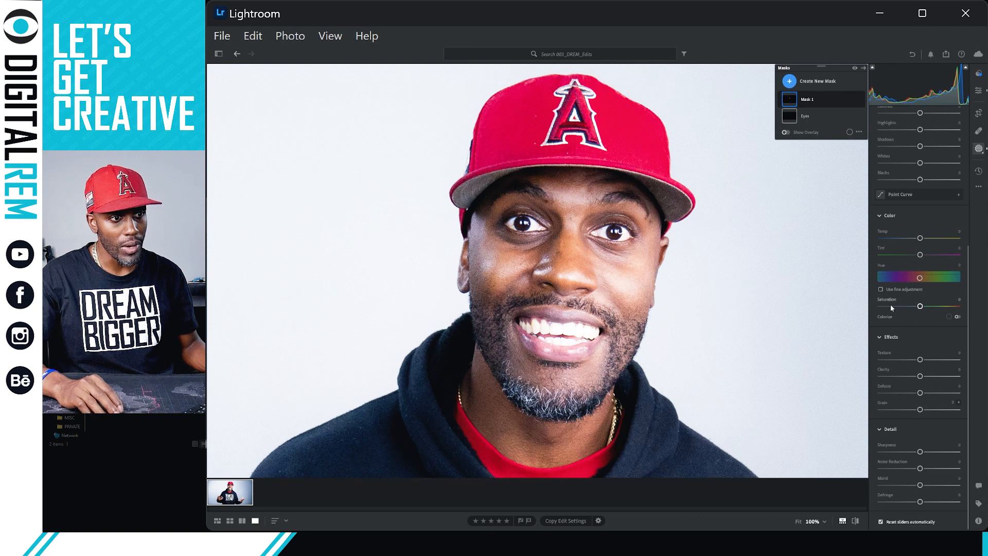
Set the teeth mask Whites to -3.
scroll(929, 260, "up", 1)
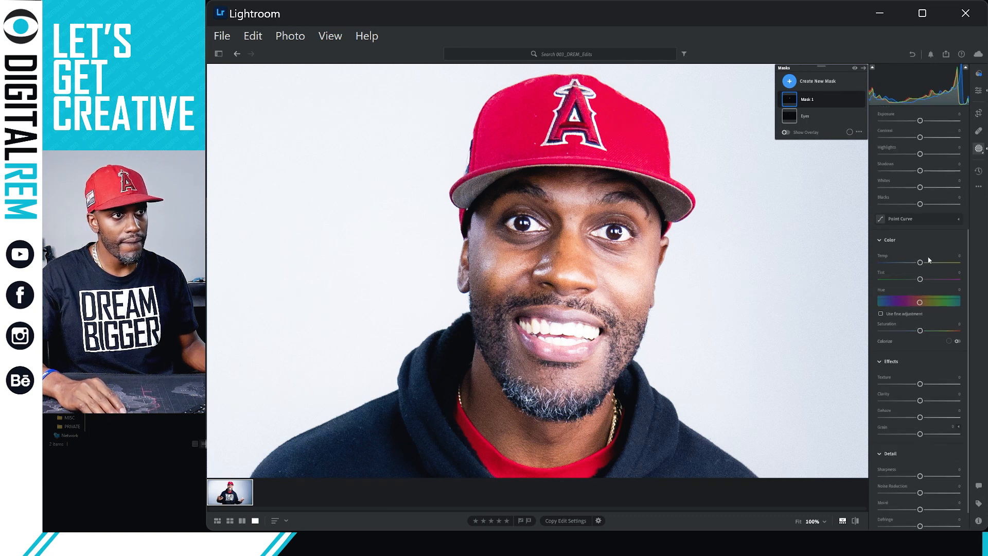
mouse_move(920, 188)
left_mouse_down()
mouse_move(962, 188)
mouse_move(924, 194)
left_mouse_up()
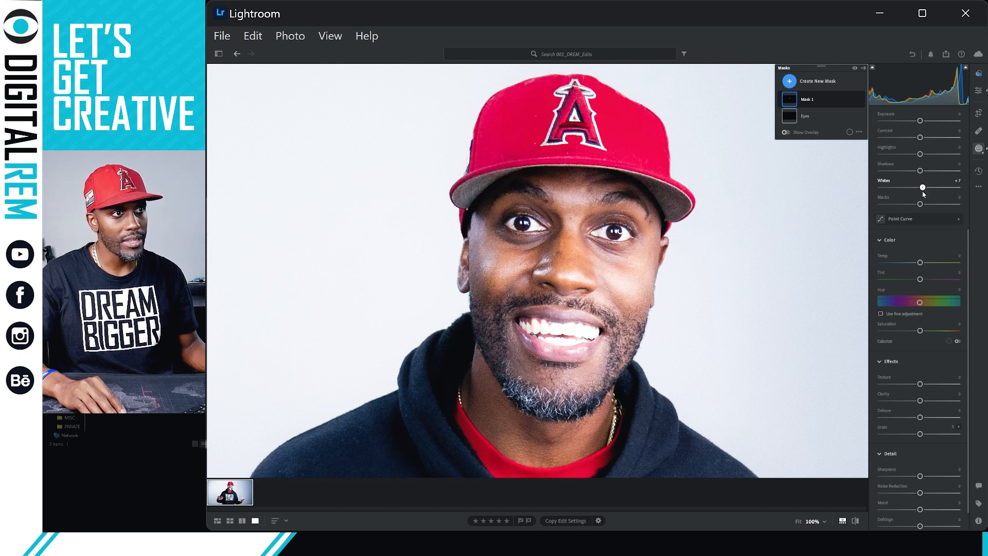
left_click(959, 180)
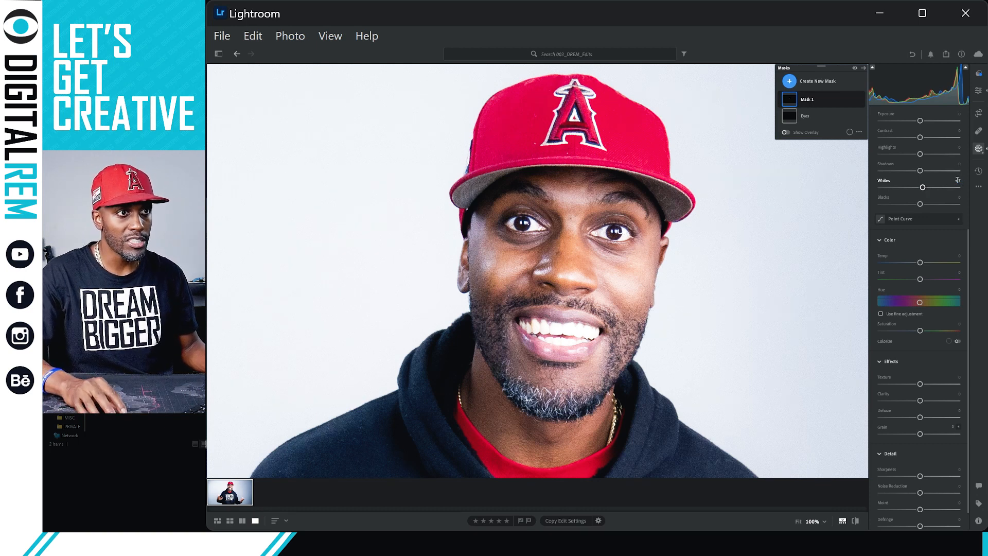
key("BackSpace")
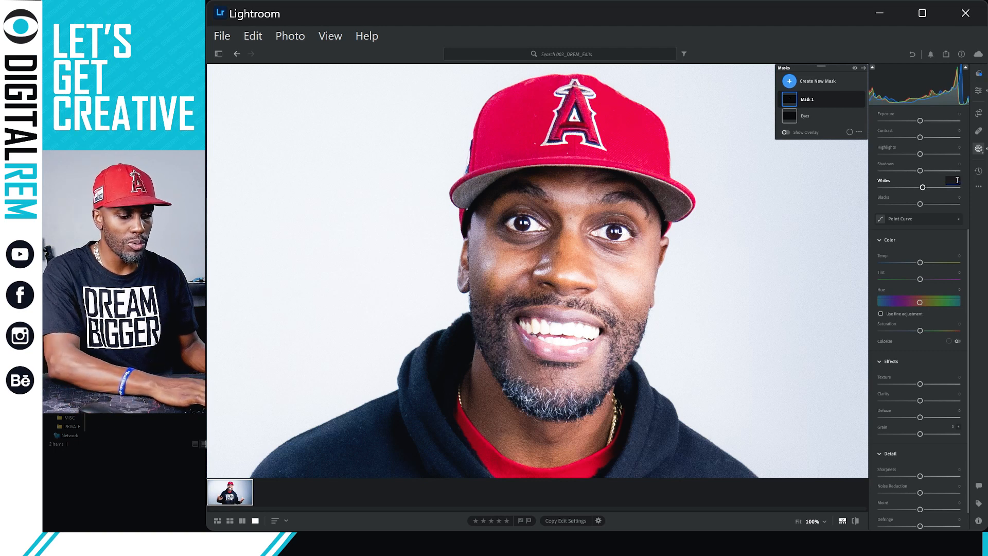
key("Return")
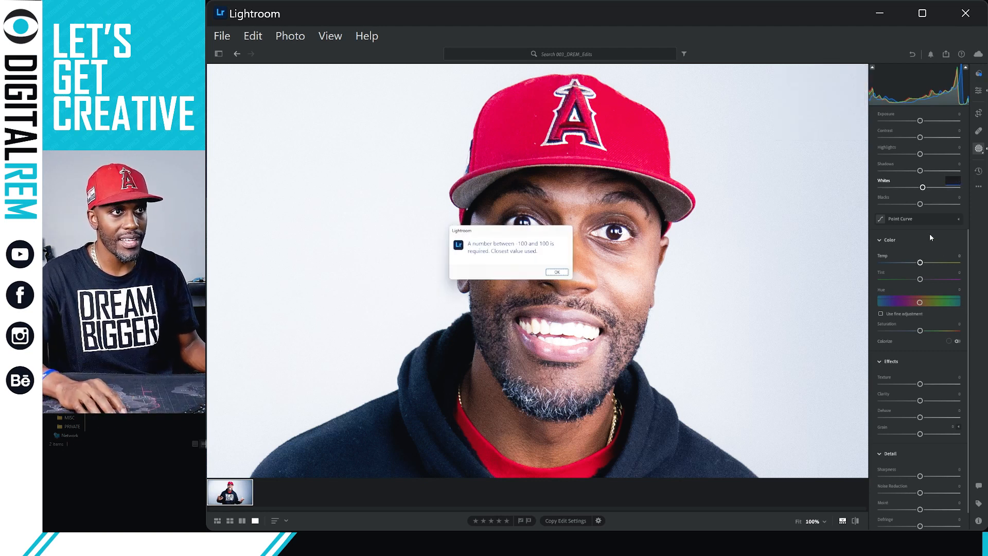
left_click(560, 273)
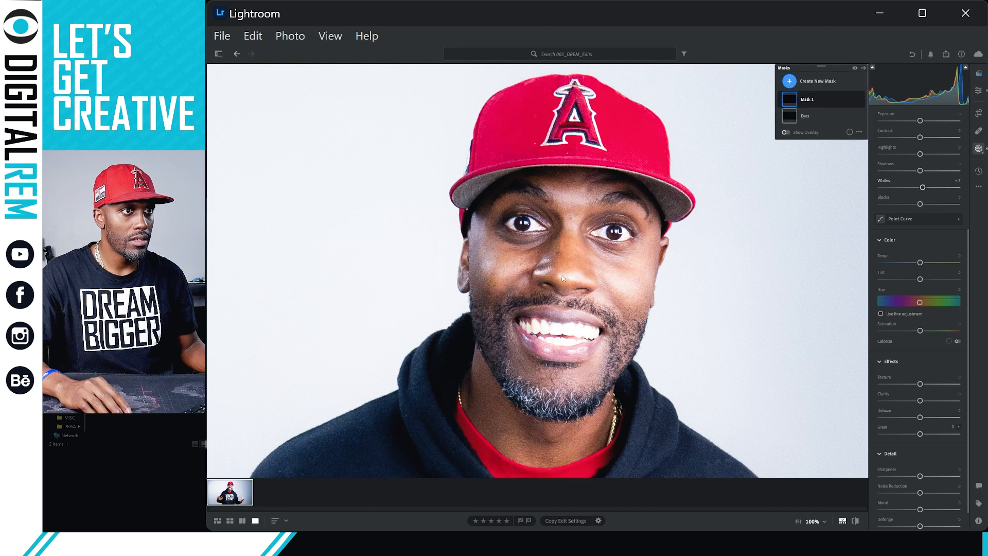
double_click(923, 188)
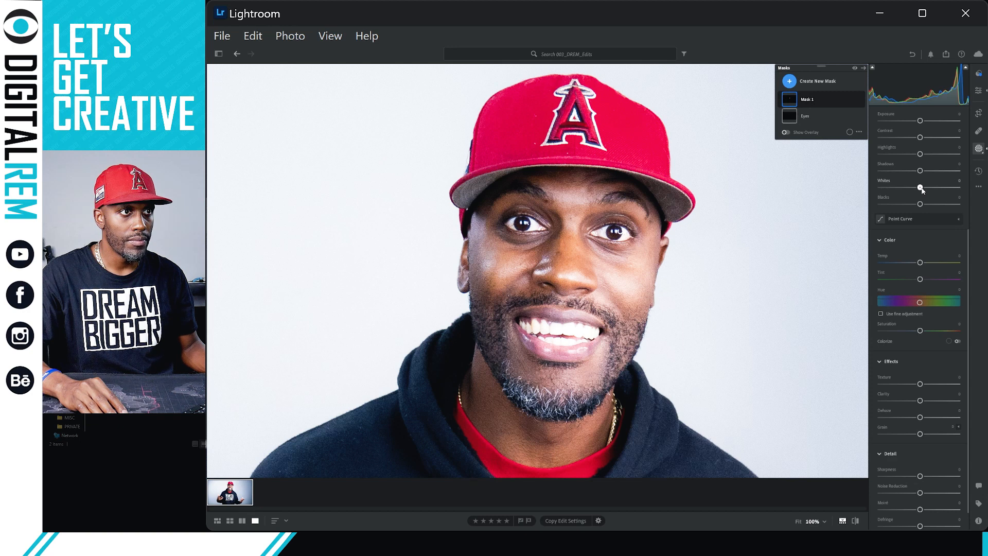
key("Down")
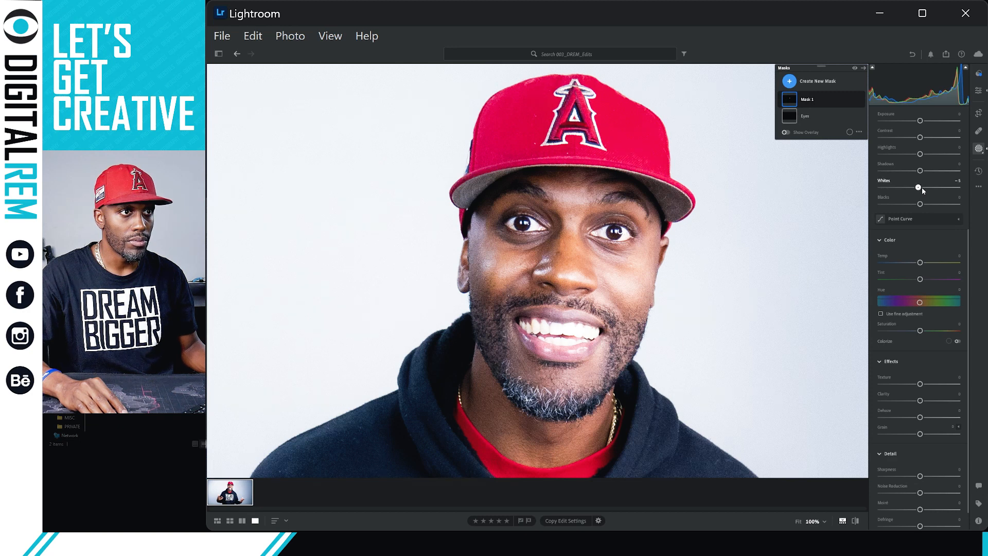
left_click_drag(922, 189, 923, 188)
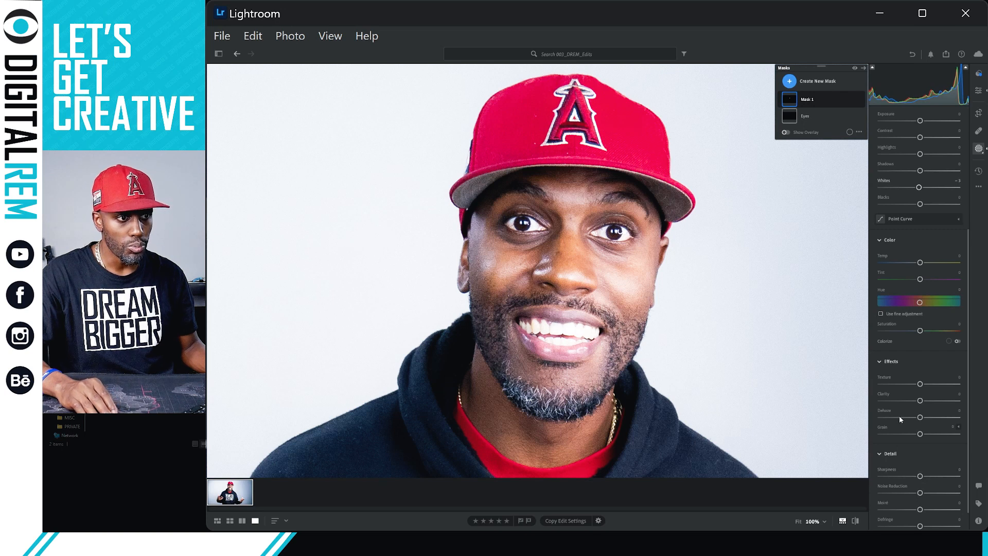
Settle the teeth mask Saturation at +2.
left_click_drag(920, 331, 960, 330)
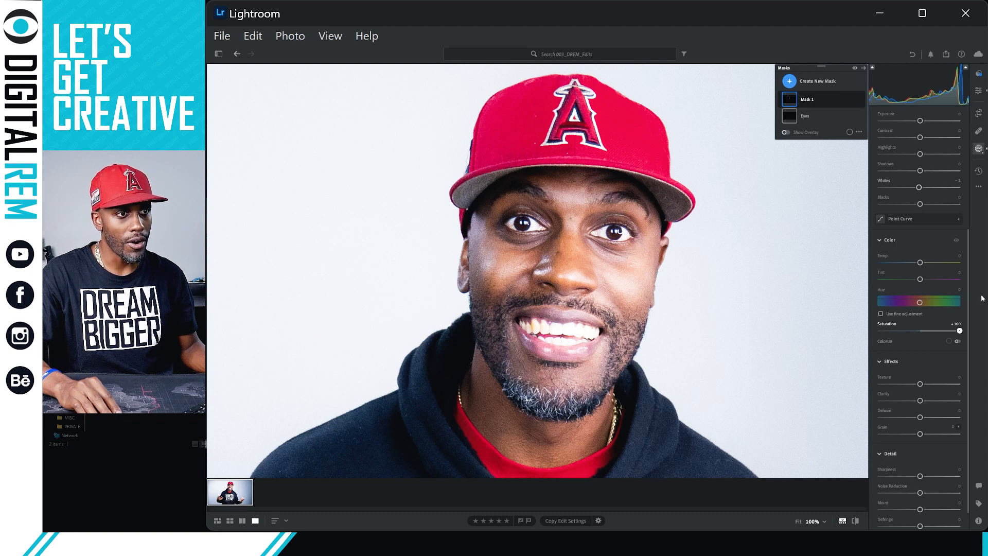
left_click_drag(960, 331, 921, 317)
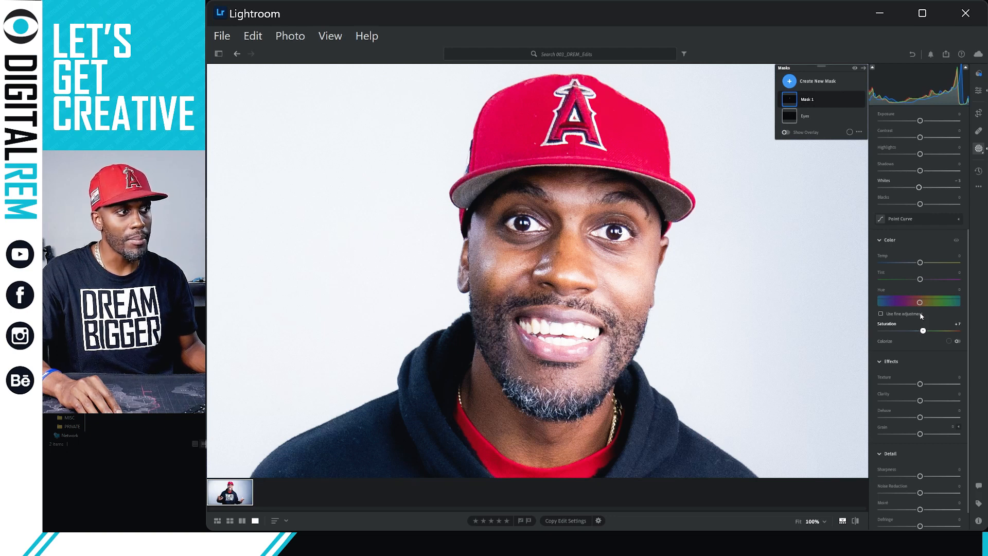
left_click_drag(921, 315, 917, 317)
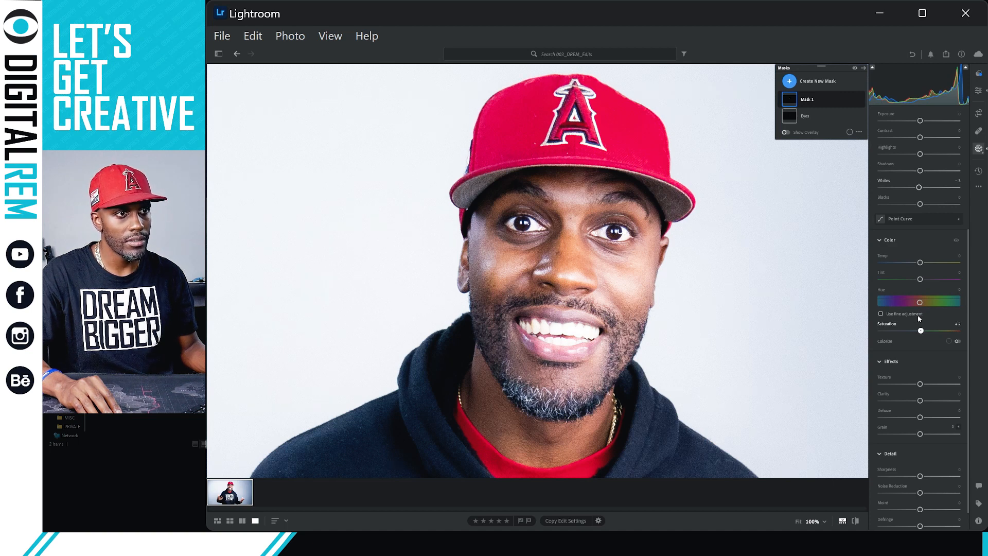
left_click_drag(918, 315, 917, 315)
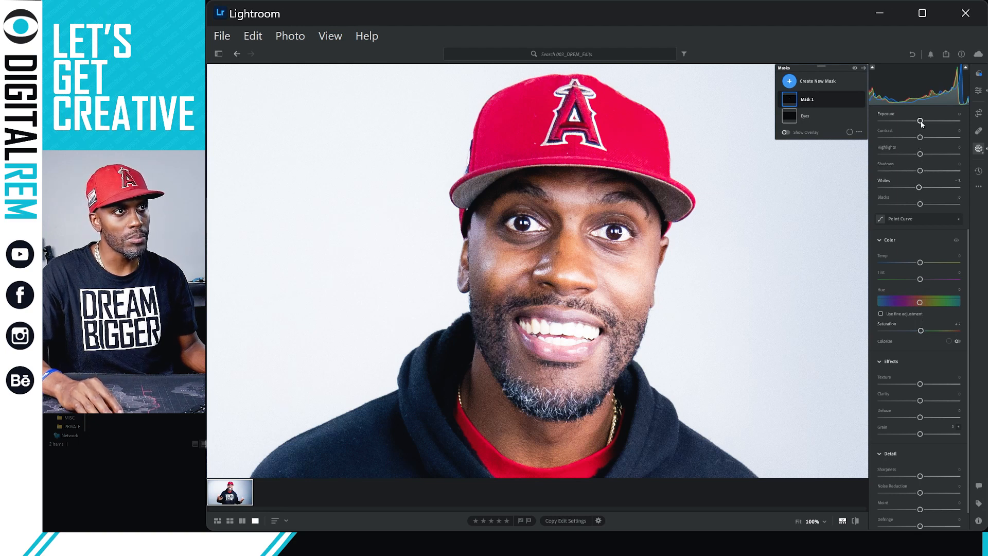
Set the teeth mask Contrast to +3.
scroll(923, 128, "up", 1)
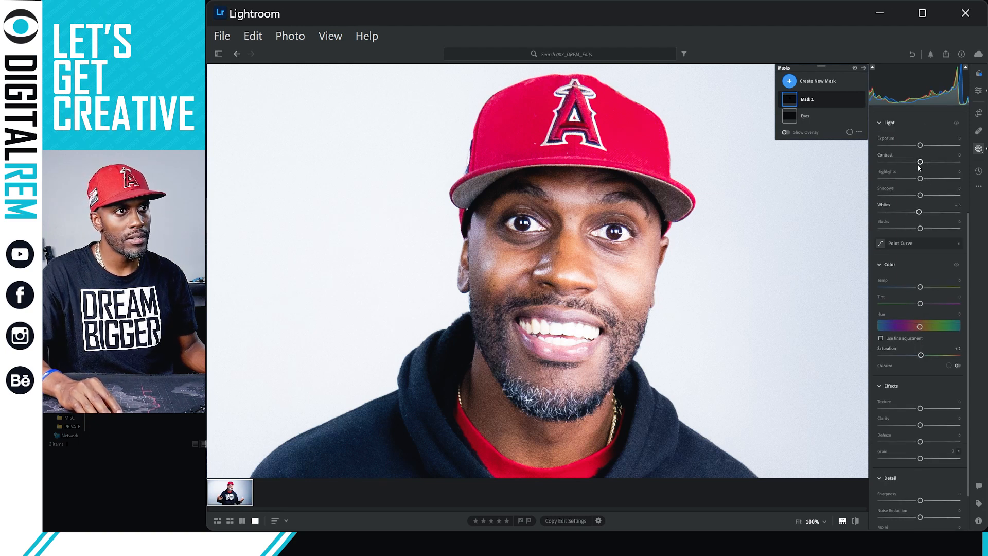
mouse_move(920, 162)
left_mouse_down()
mouse_move(942, 162)
mouse_move(924, 162)
left_mouse_up()
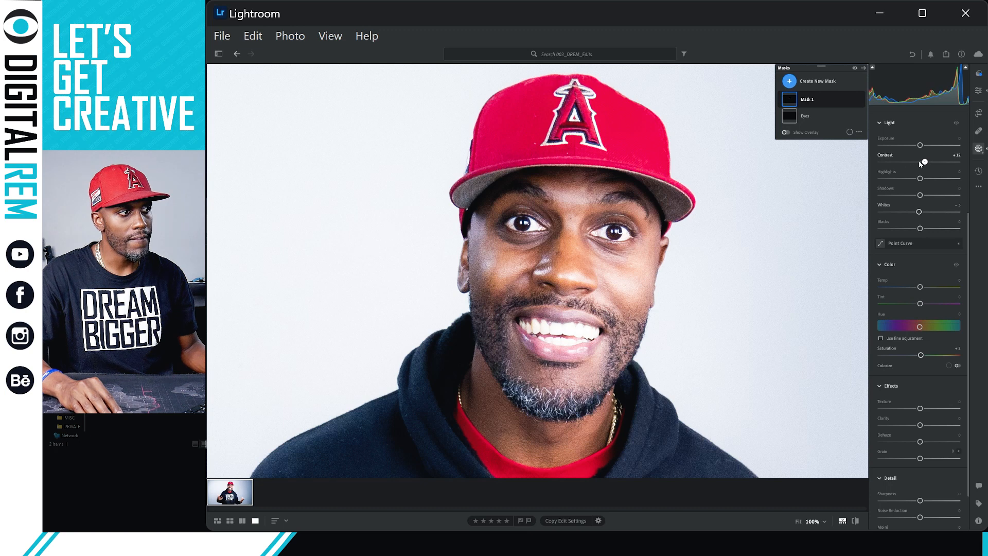
left_click_drag(925, 162, 935, 161)
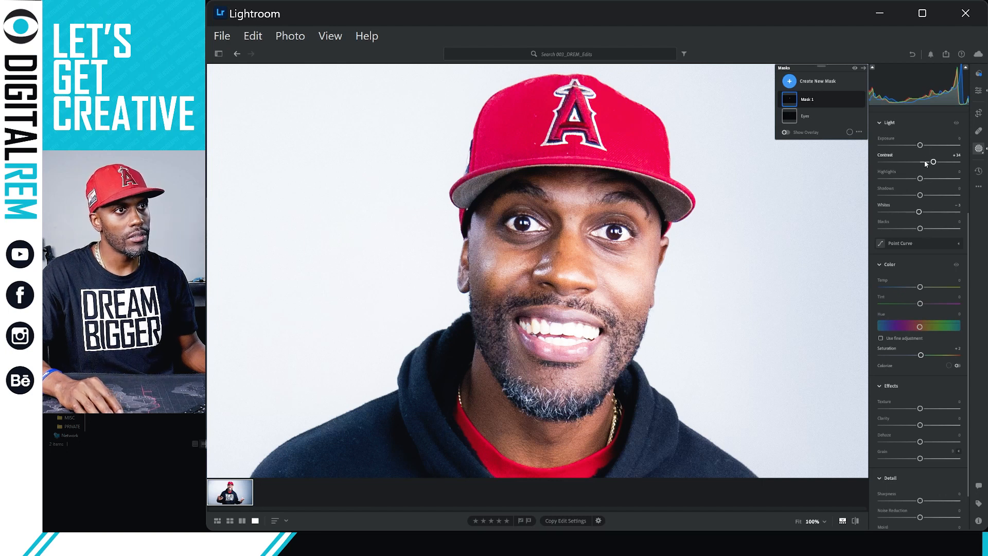
left_click_drag(927, 163, 922, 163)
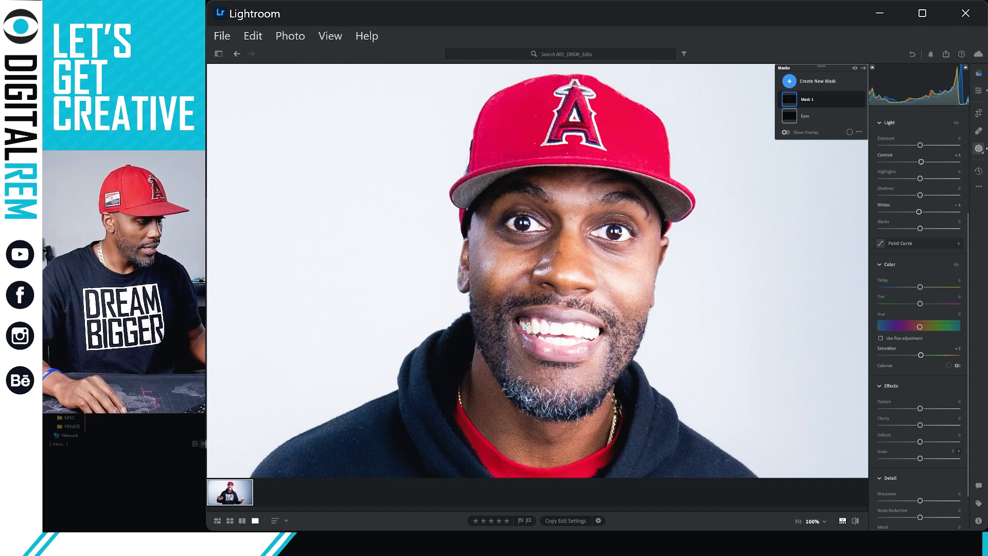
key("alt")
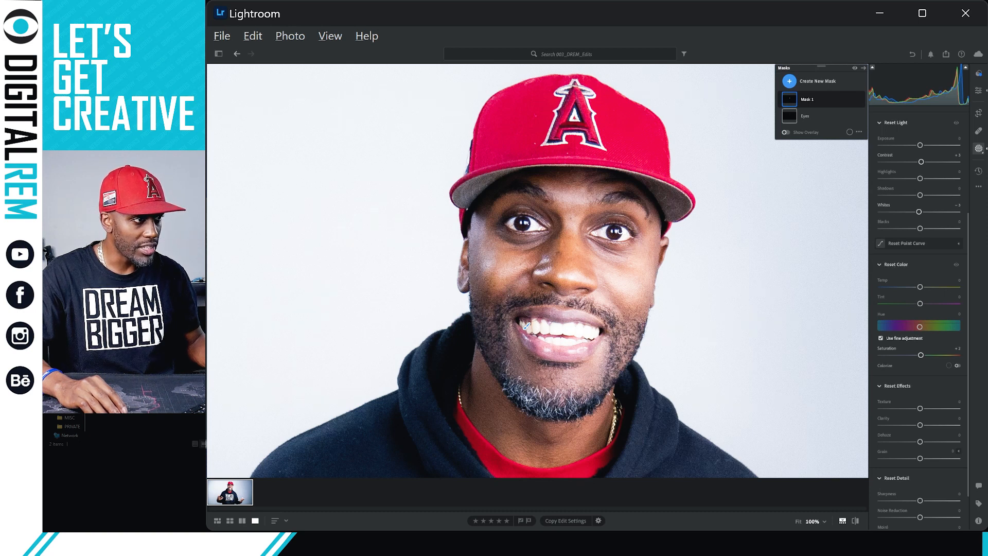
Erase teeth-mask spill along the upper lip and lower its Whites to about -11.
mouse_move(558, 311)
left_mouse_down()
mouse_move(618, 323)
mouse_move(587, 351)
mouse_move(563, 355)
mouse_move(537, 350)
mouse_move(519, 330)
left_mouse_up()
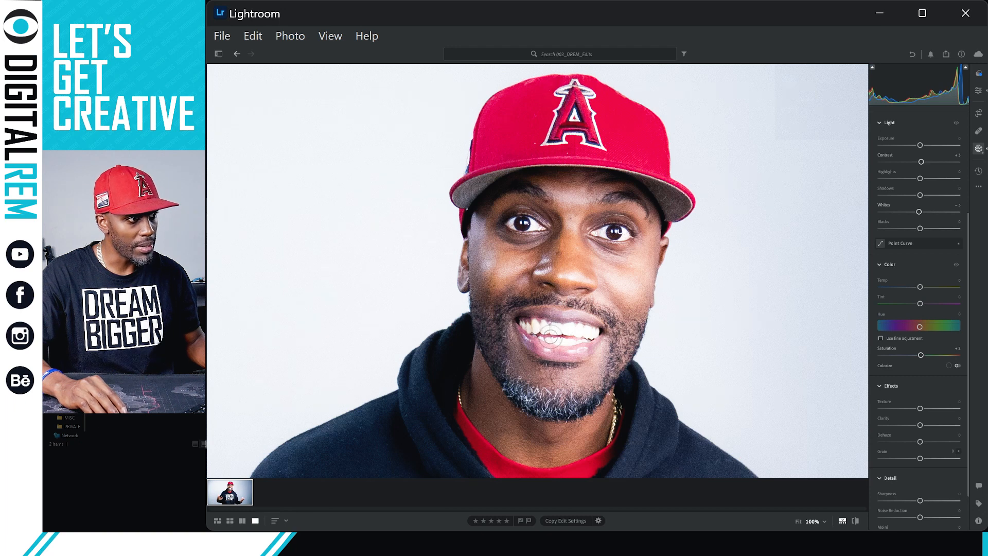
left_click(790, 317)
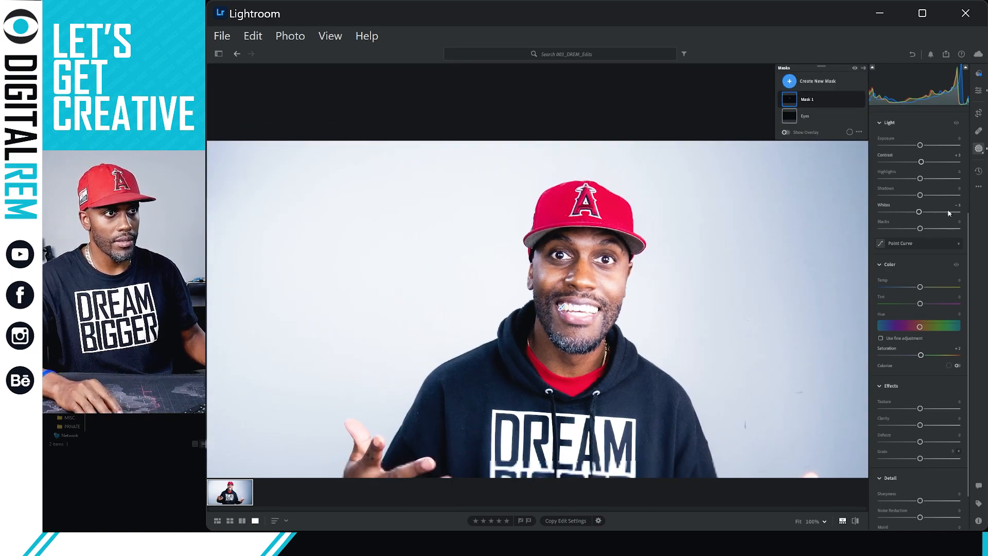
mouse_move(915, 212)
left_mouse_down()
mouse_move(897, 221)
mouse_move(908, 214)
left_mouse_up()
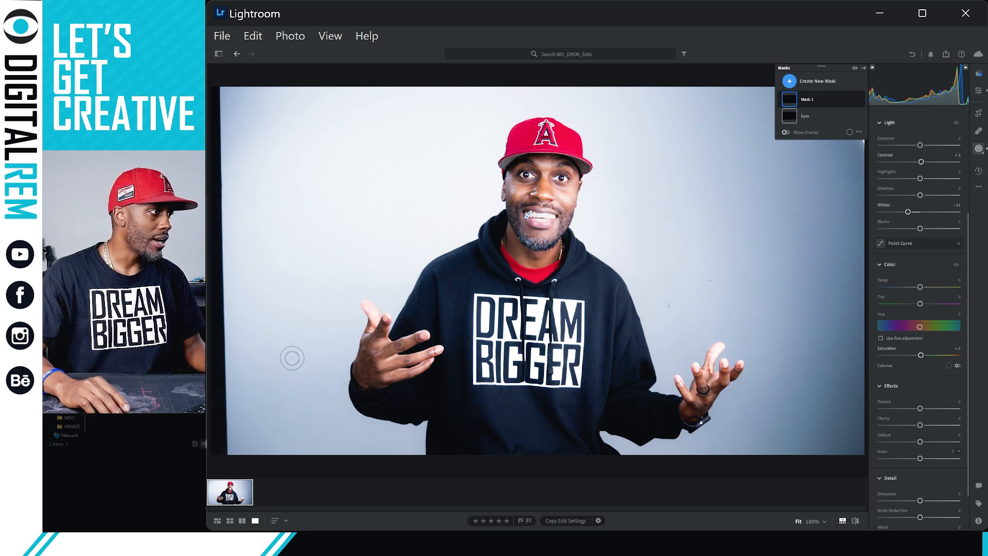
Export the portrait from the filmstrip as a JPG (Large) into the chosen folder.
right_click(292, 357)
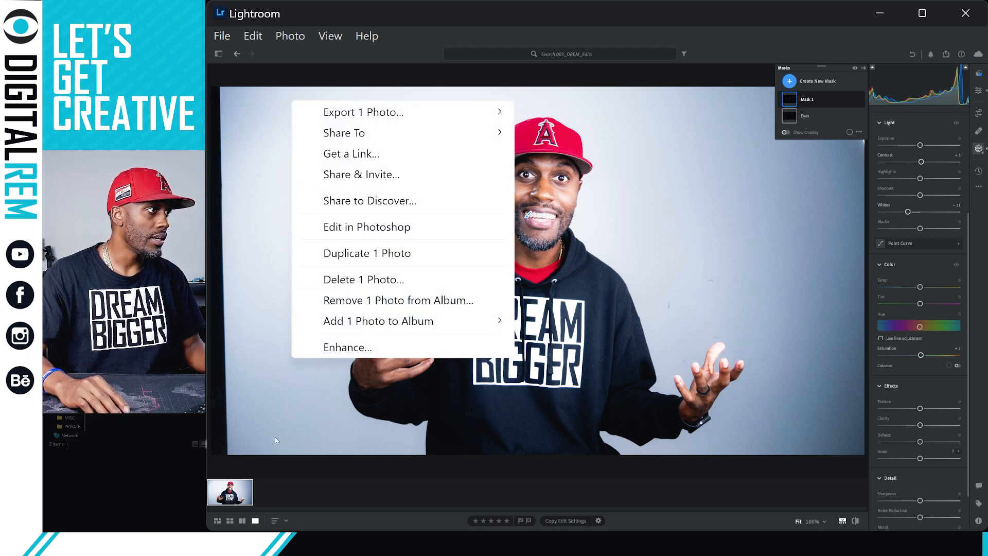
left_click(242, 482)
right_click(240, 491)
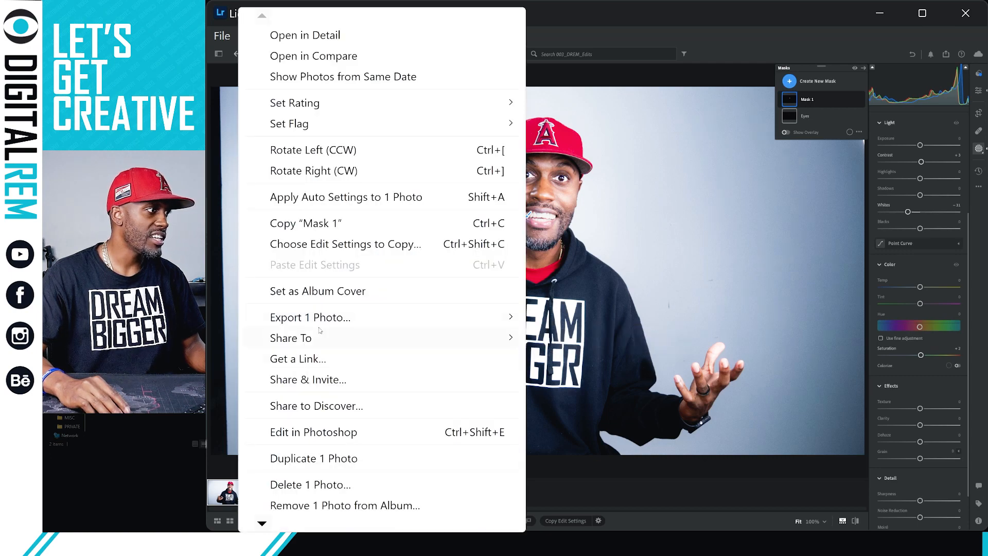
mouse_move(518, 318)
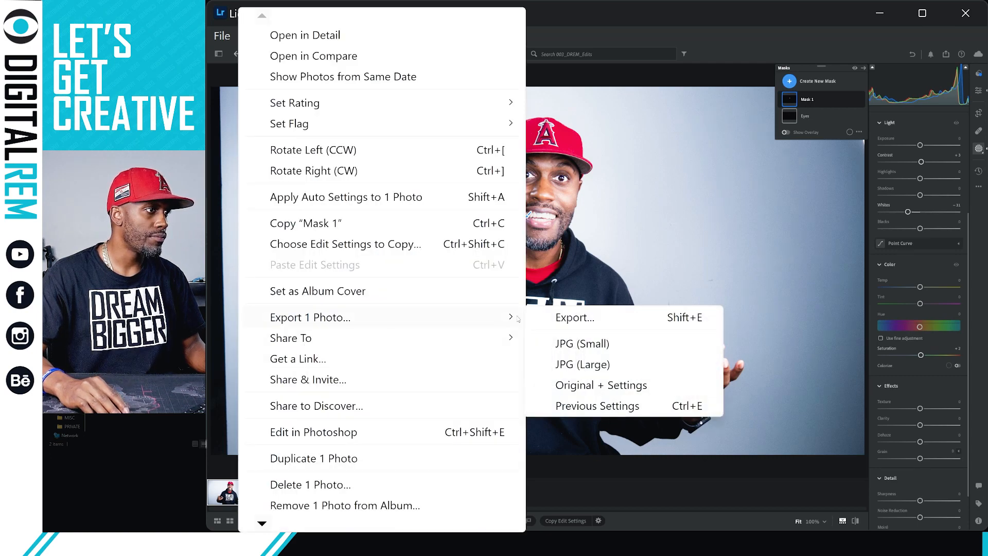
left_click(575, 370)
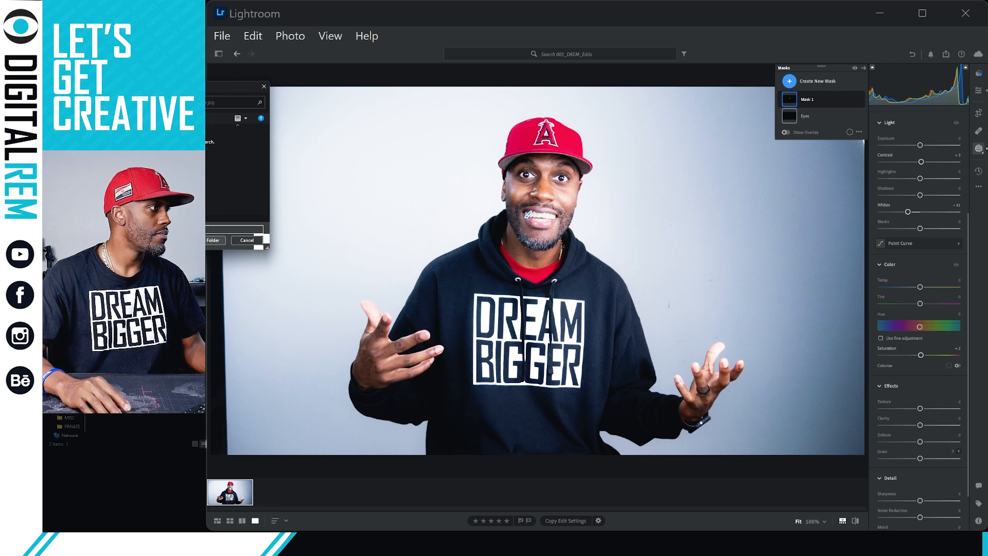
left_click(203, 241)
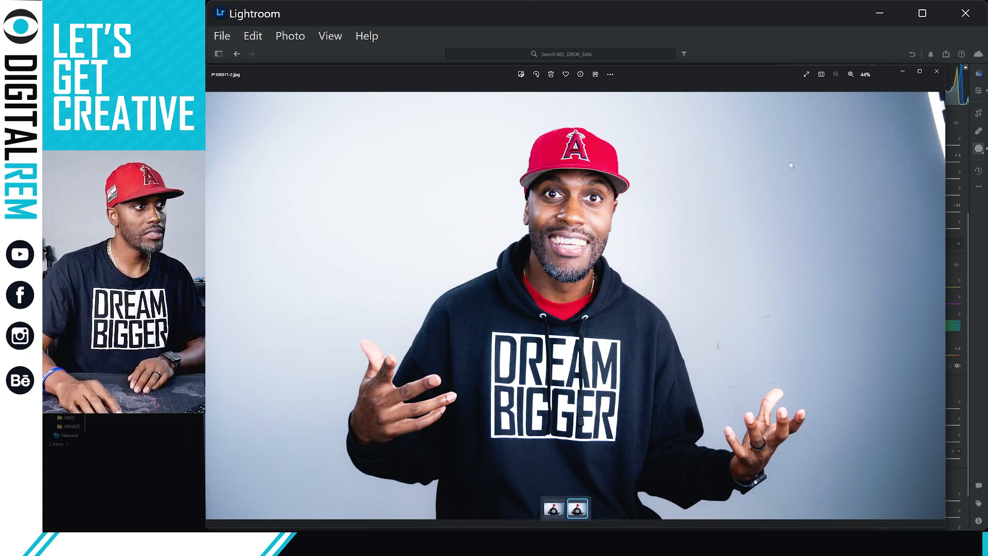
Close the Photos viewer showing P1000511-2.jpg to return to Lightroom.
left_click(938, 72)
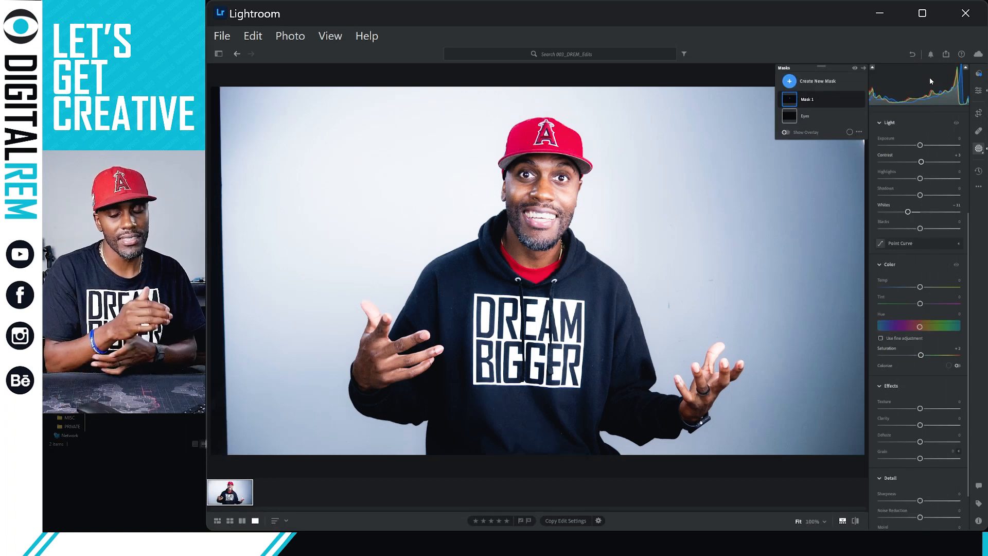